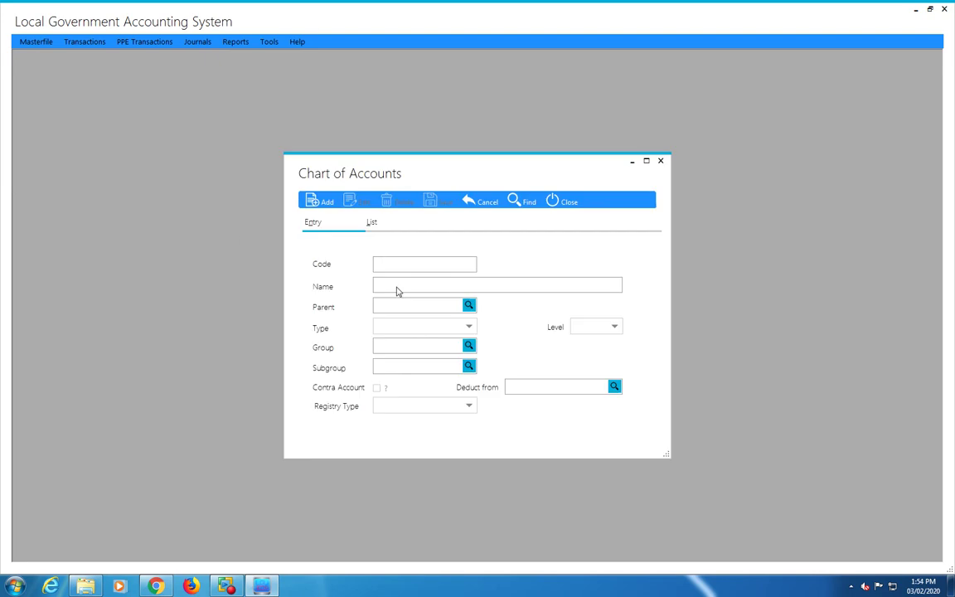
Search the chart of accounts list by keyword, and close the form after viewing the matching accounts.
left_click(373, 223)
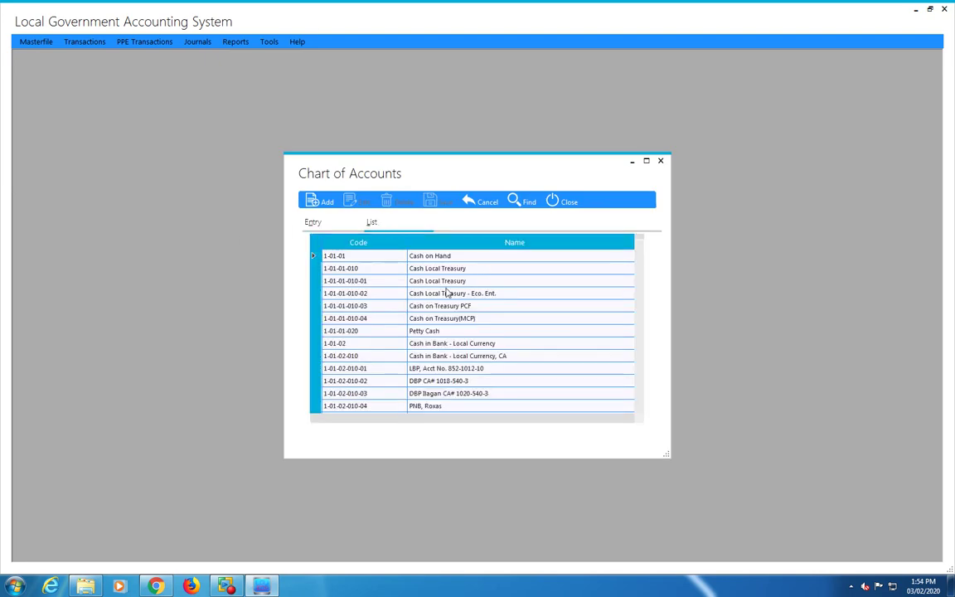
left_click(526, 205)
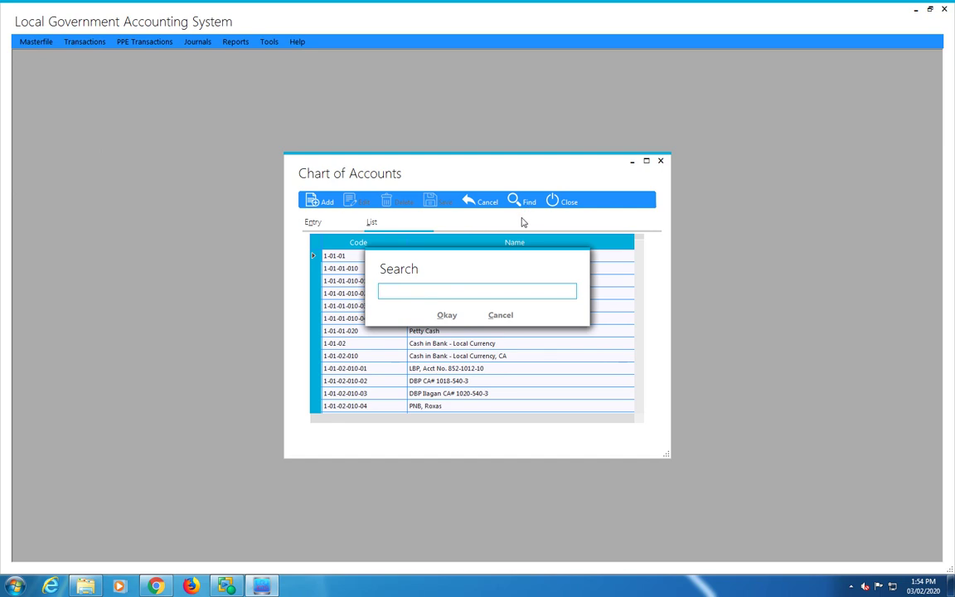
type("5-")
left_click(448, 317)
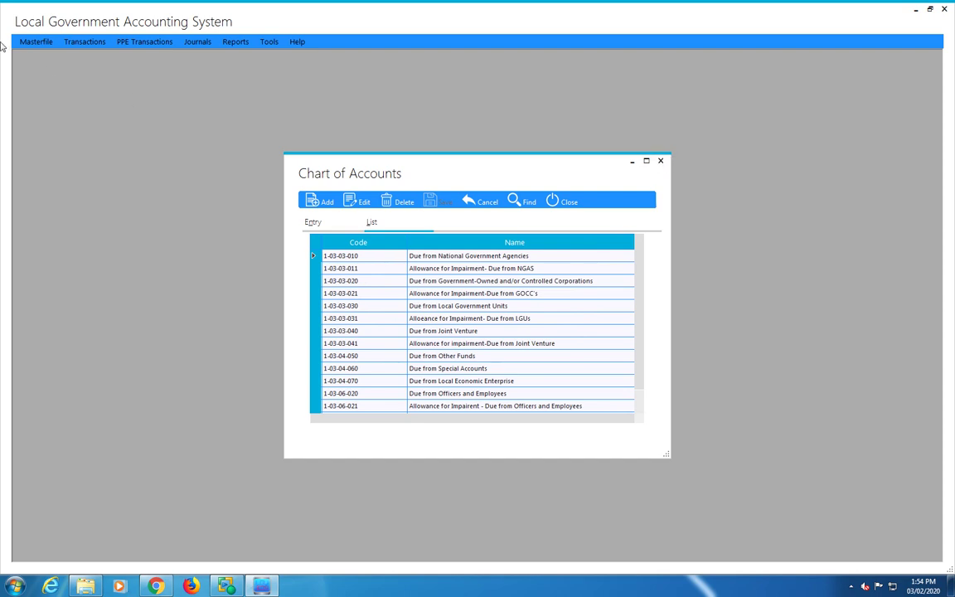
left_click(661, 161)
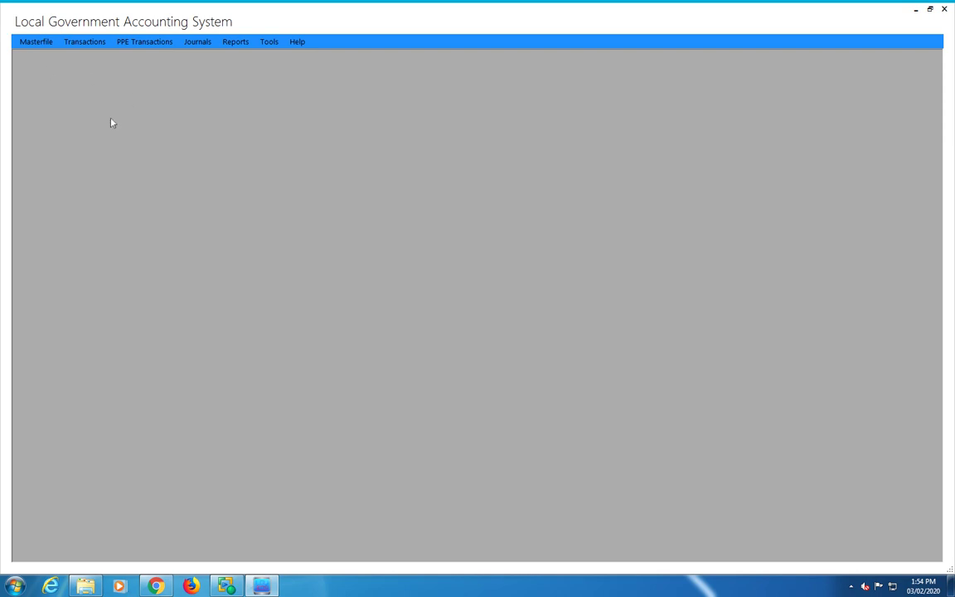
Look through the list of responsibility centers down to Accounting Services (Accountant), and close the form.
left_click(38, 43)
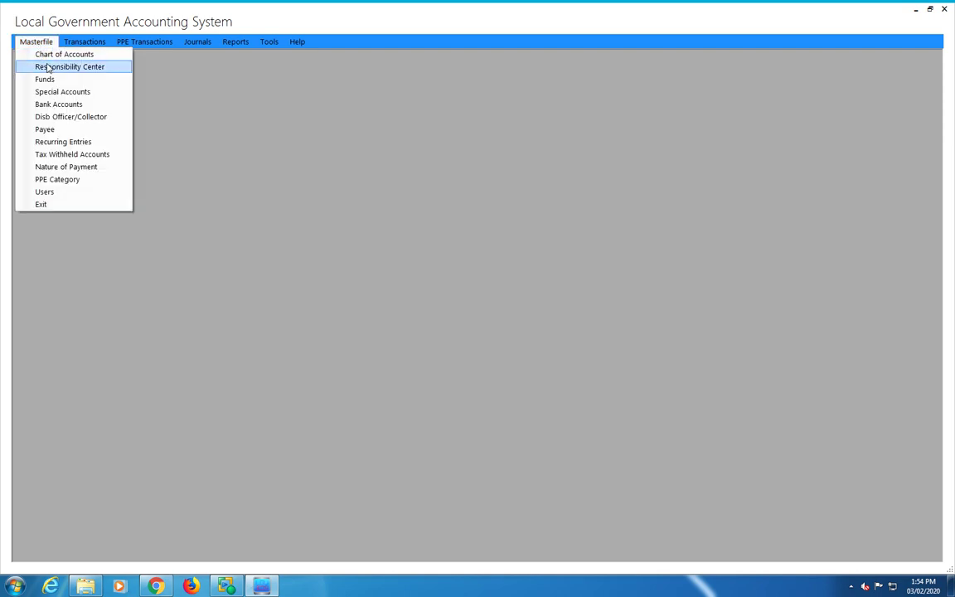
left_click(55, 66)
left_click(391, 250)
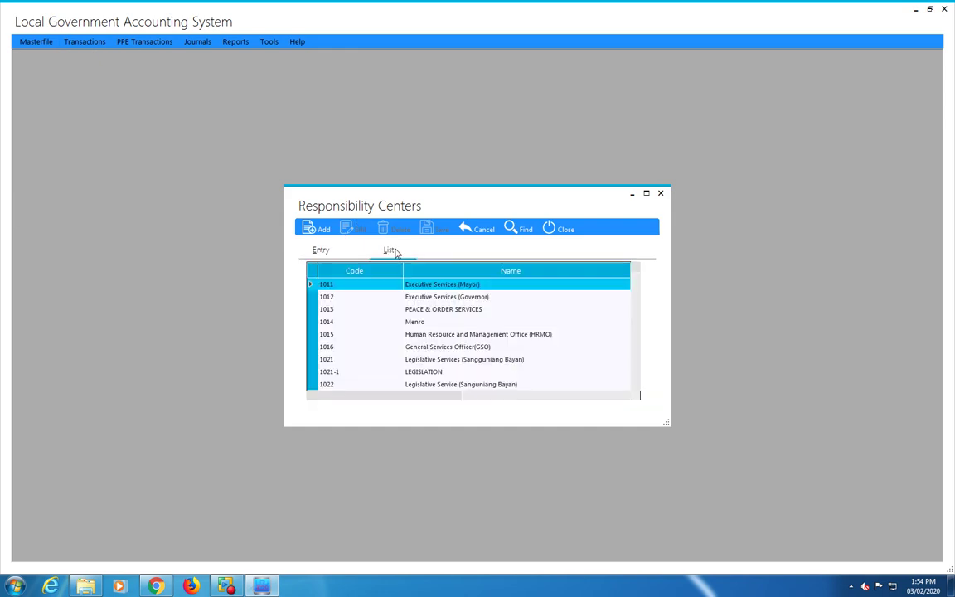
left_click(414, 321)
scroll(417, 317, "down", 4)
left_click(414, 313)
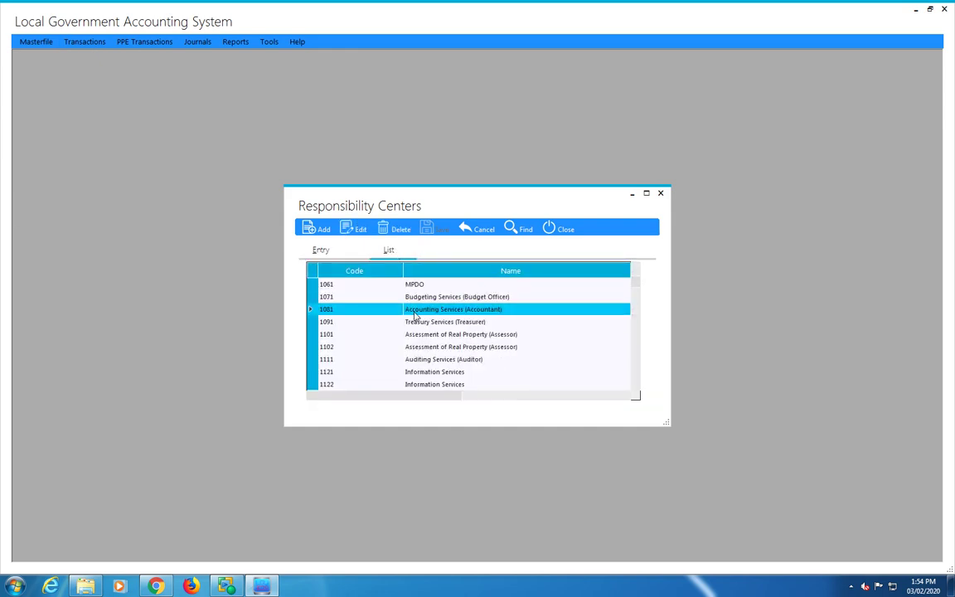
left_click(569, 230)
View the list of funds and the blank fund entry form, and close the Funds form.
left_click(36, 42)
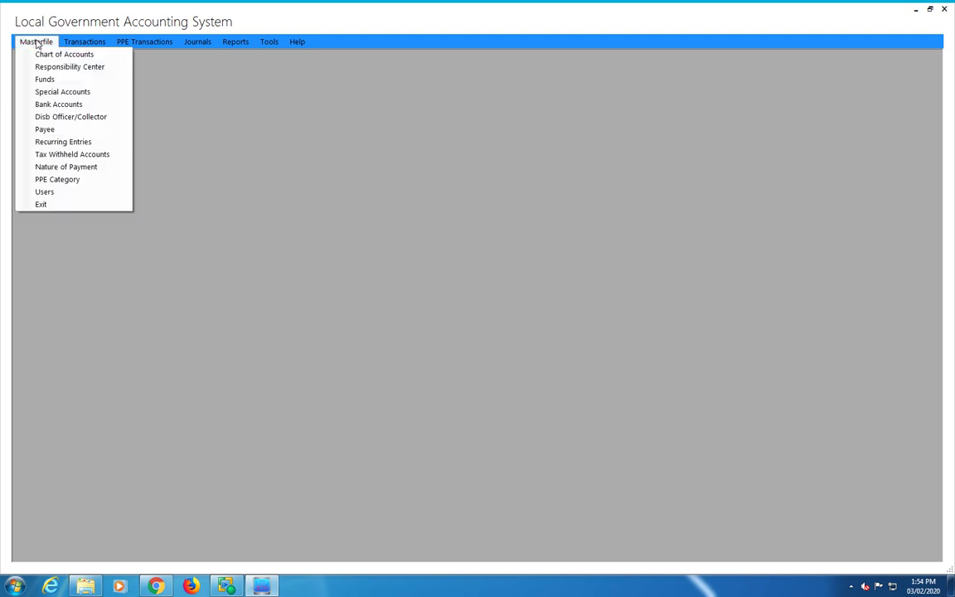
left_click(49, 80)
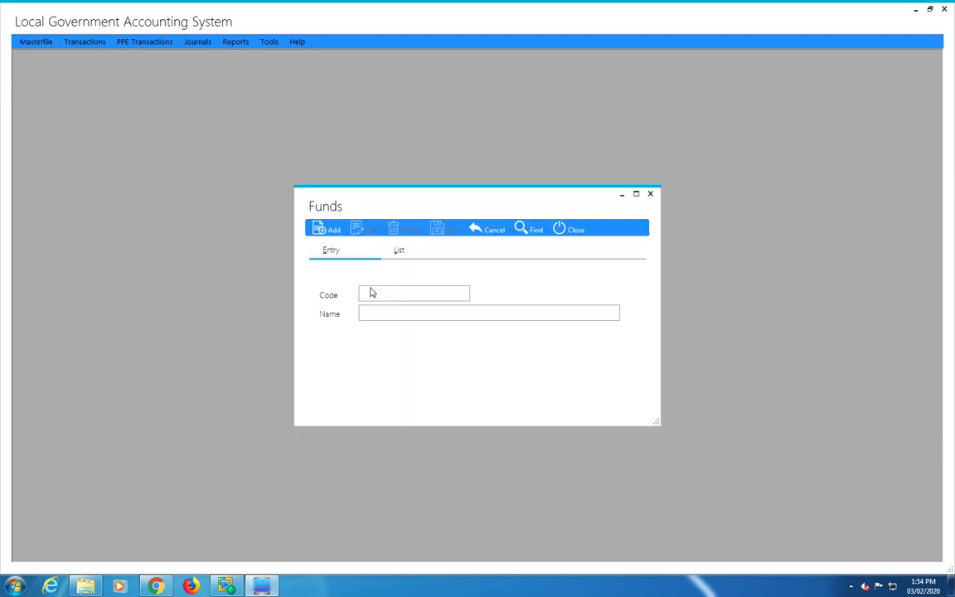
left_click(400, 250)
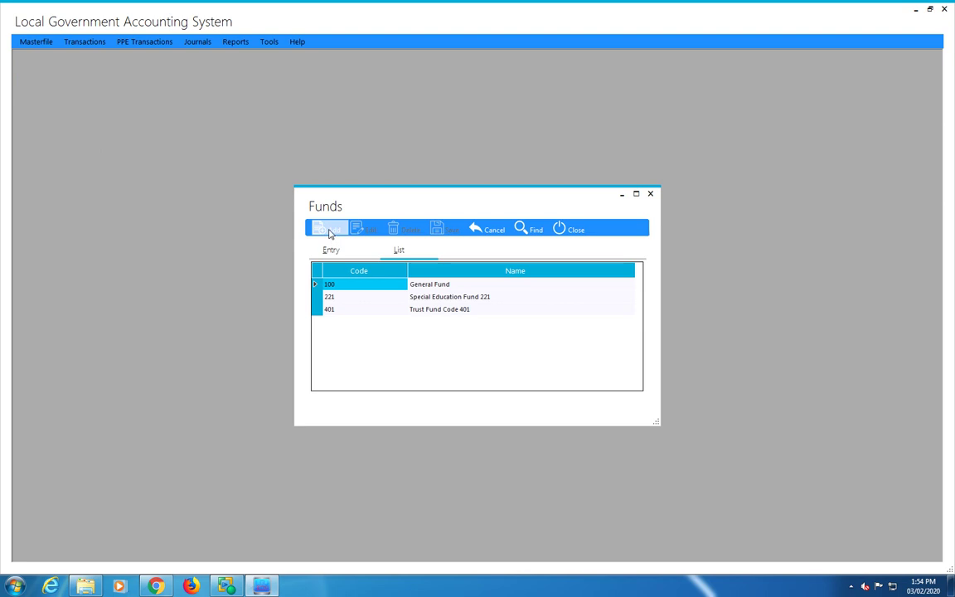
left_click(330, 251)
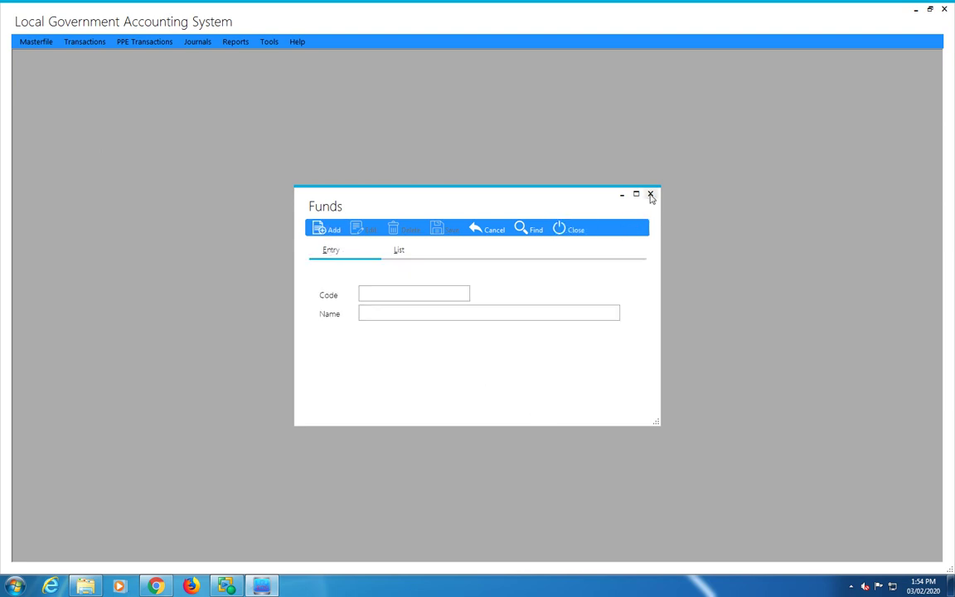
left_click(650, 194)
Open the General Fund Proper special account for editing to view its fields, and close the form without saving.
left_click(38, 42)
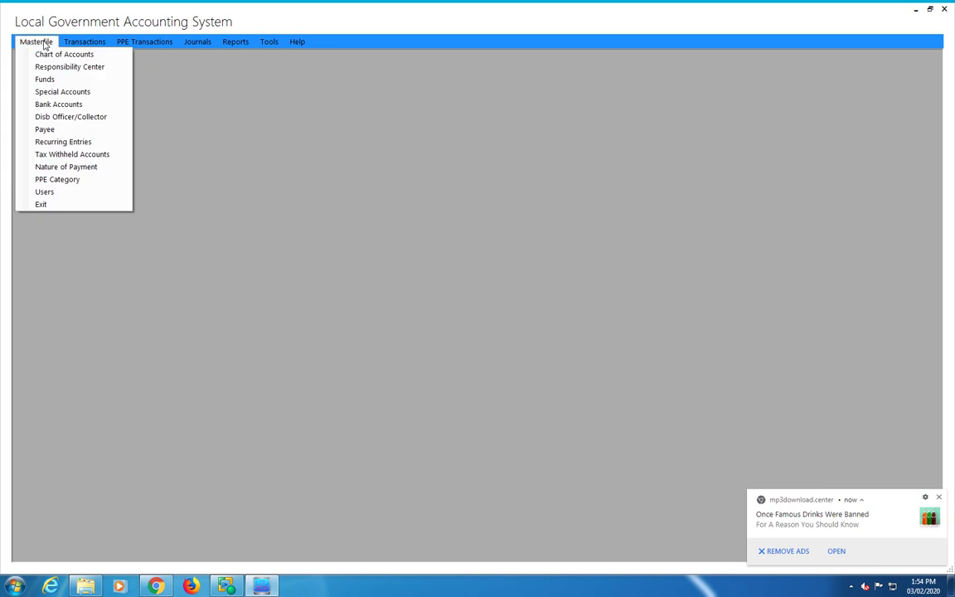
left_click(57, 92)
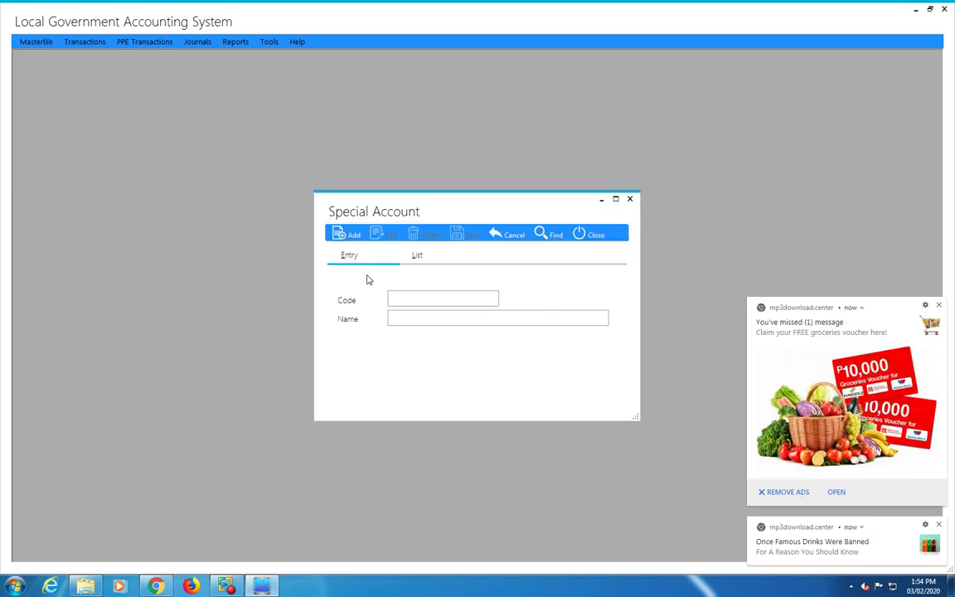
left_click(417, 256)
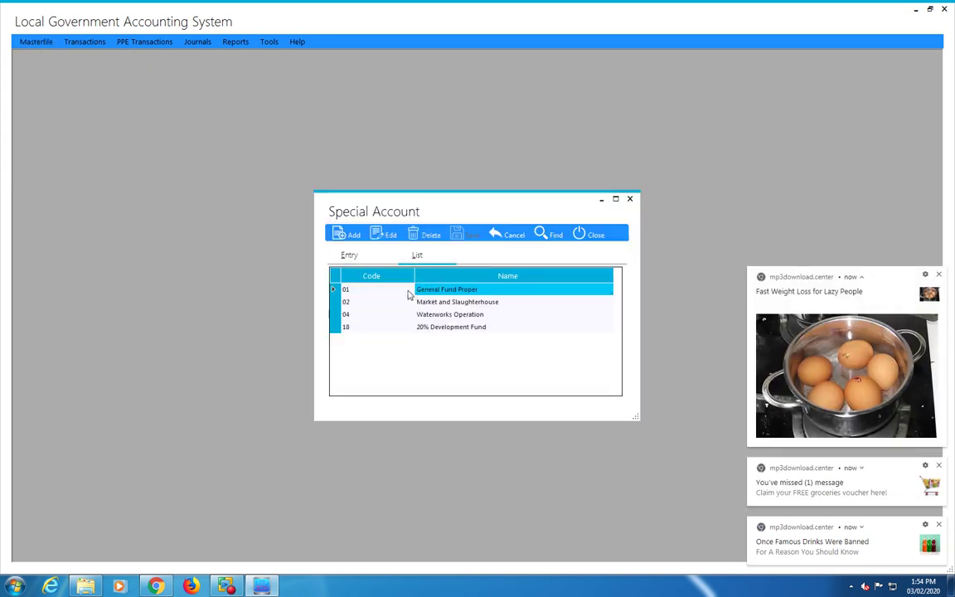
left_click(390, 236)
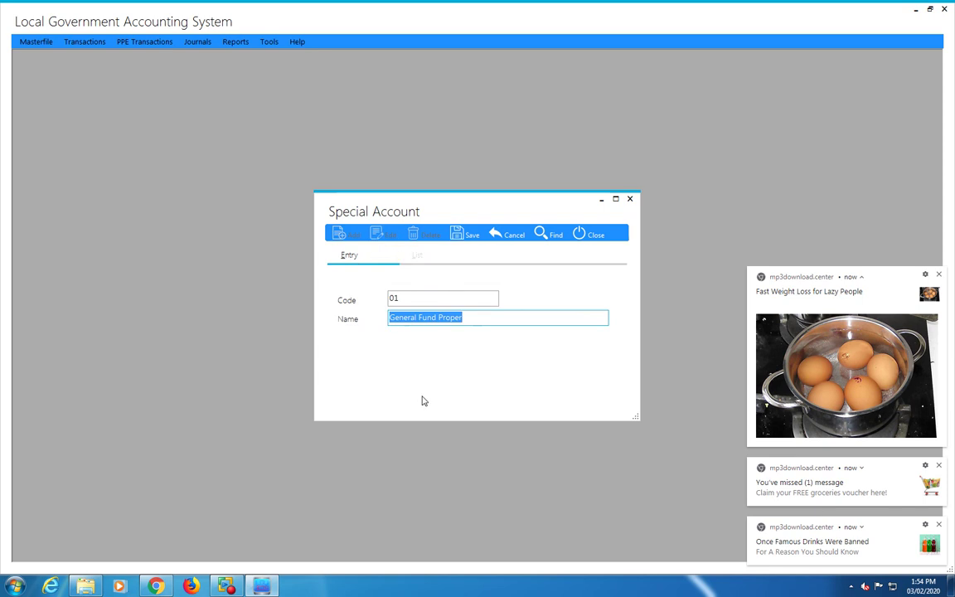
left_click(493, 318)
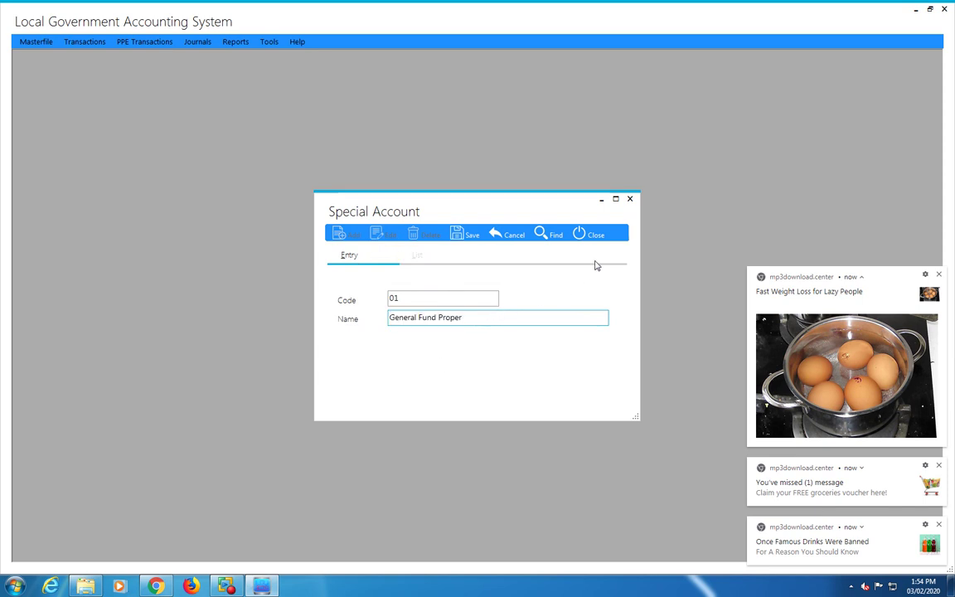
left_click(629, 201)
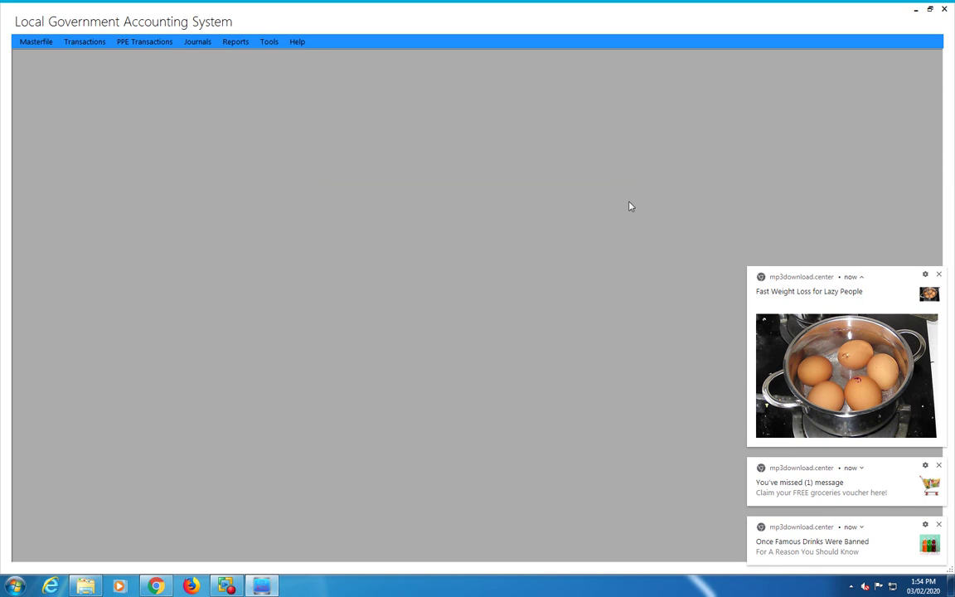
Dismiss the browser advertisement notifications covering the accounting workspace.
left_click(940, 524)
left_click(939, 525)
left_click(939, 525)
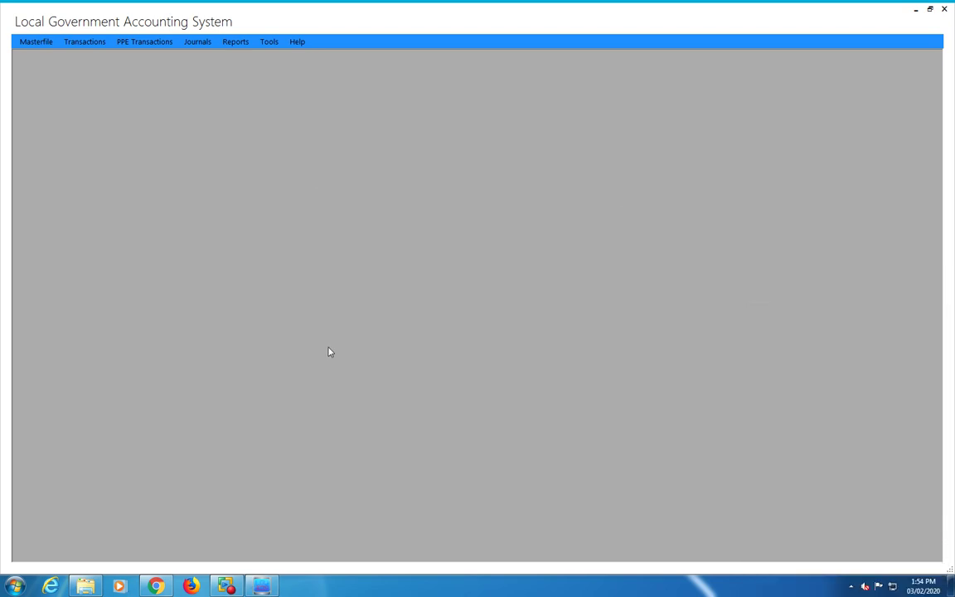
Review the list of bank accounts with their codes, names and account numbers, and close the form.
left_click(35, 44)
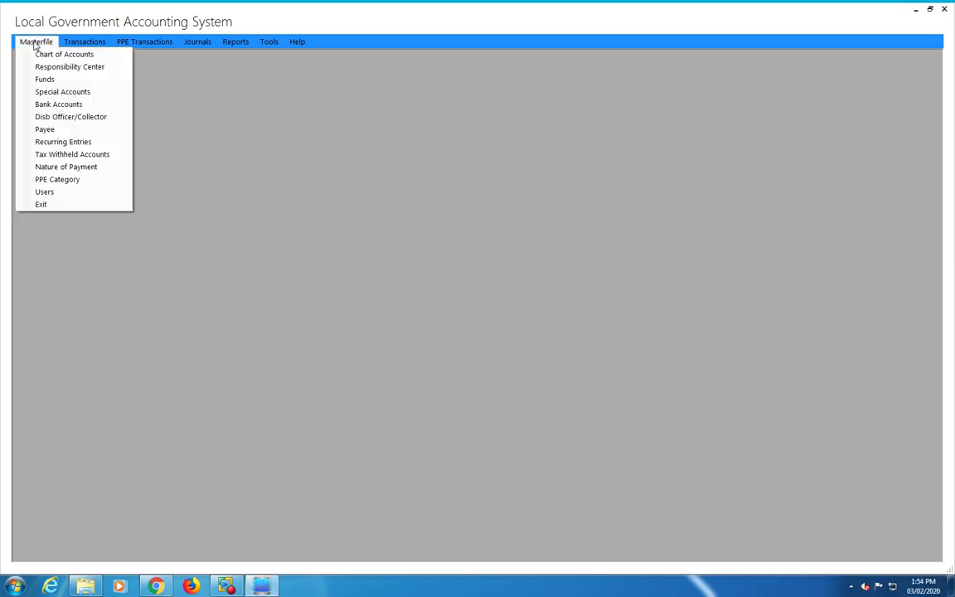
left_click(51, 104)
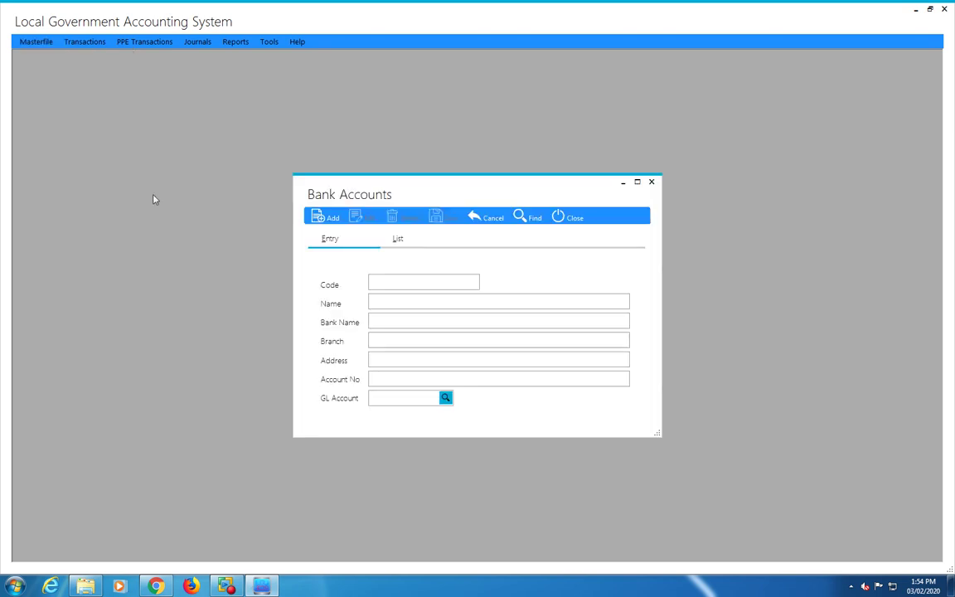
left_click(397, 241)
left_click(431, 323)
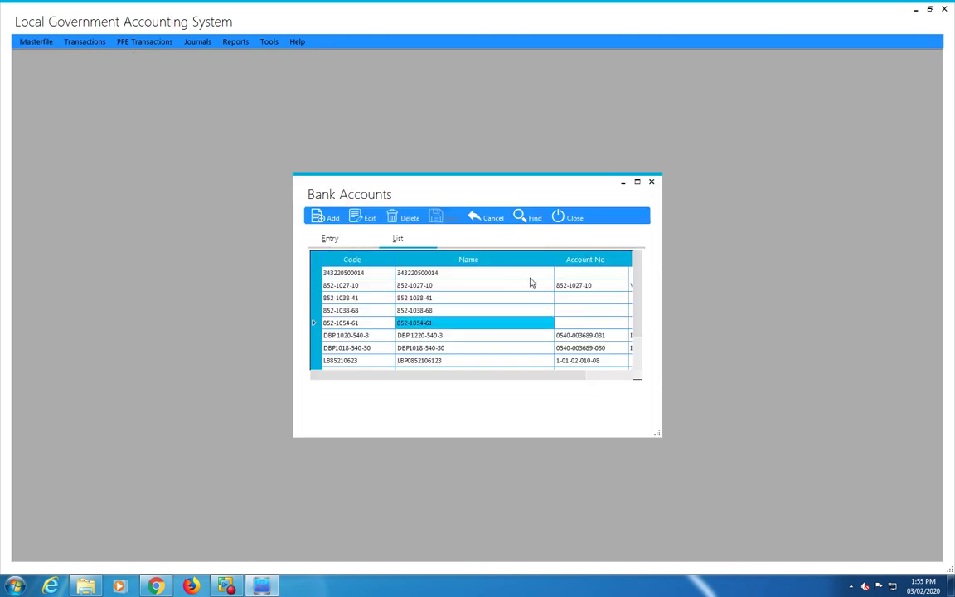
scroll(479, 318, "down", 1)
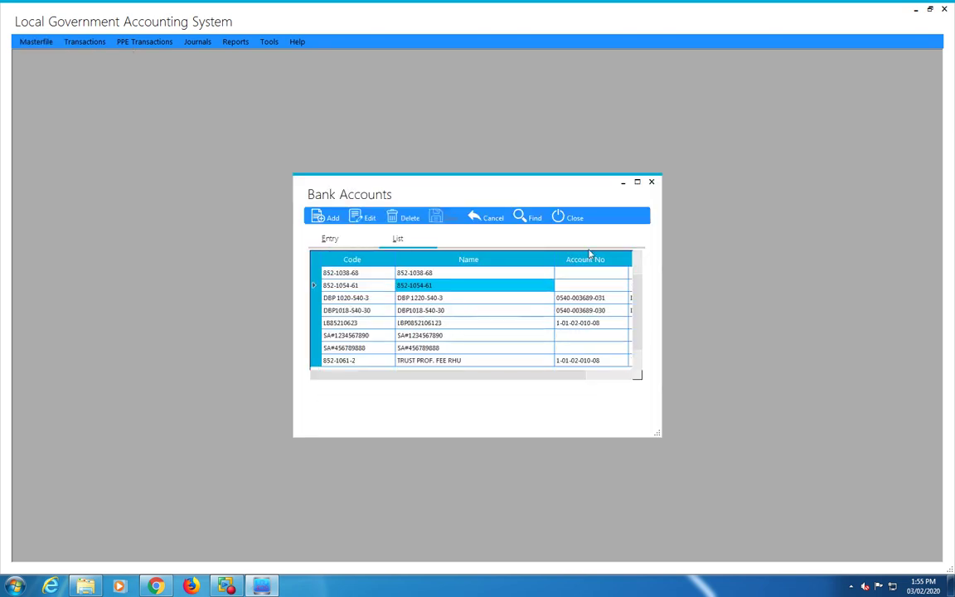
left_click(570, 217)
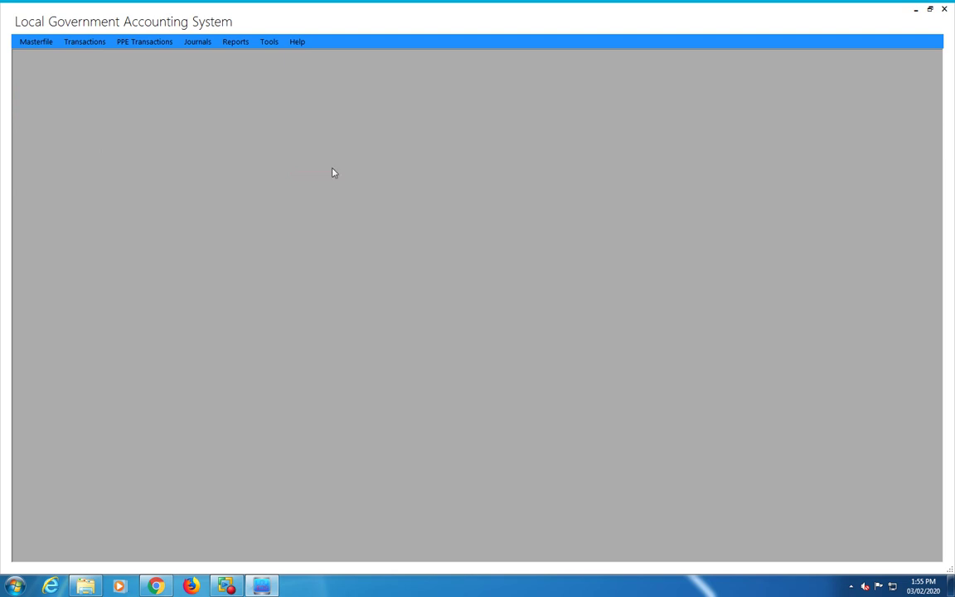
View the list of collectors and disbursing officers, and close the form.
left_click(36, 42)
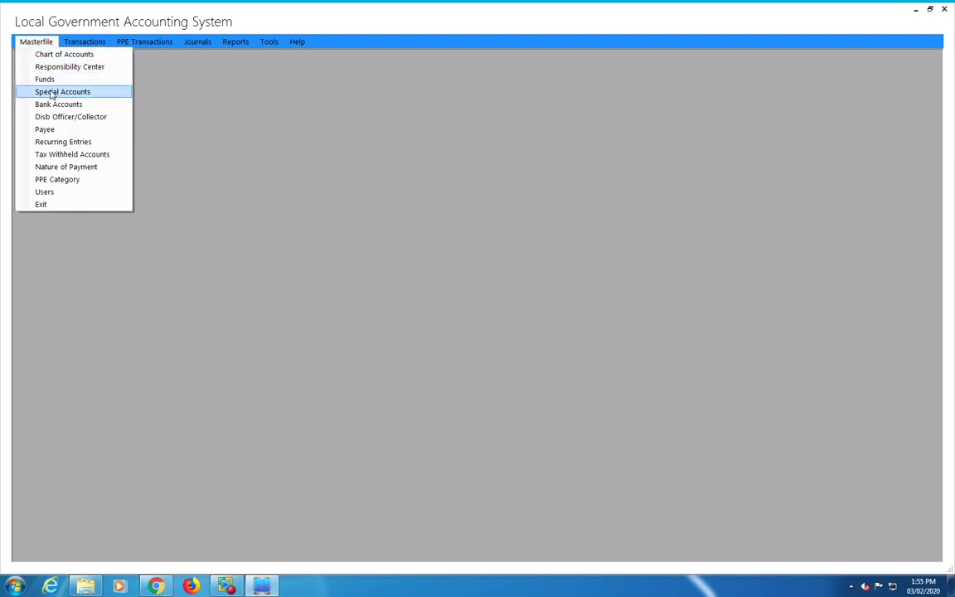
left_click(64, 117)
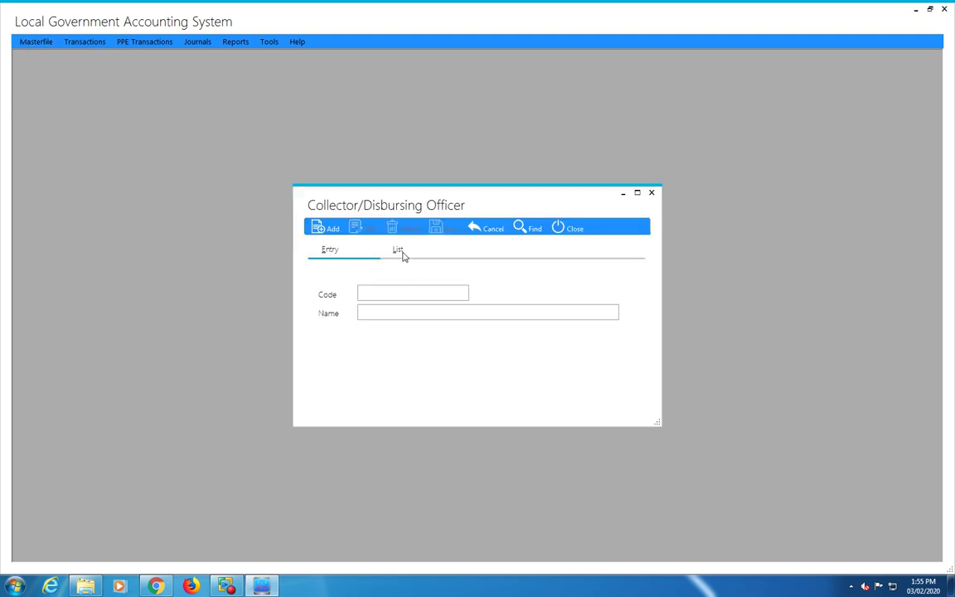
left_click(398, 250)
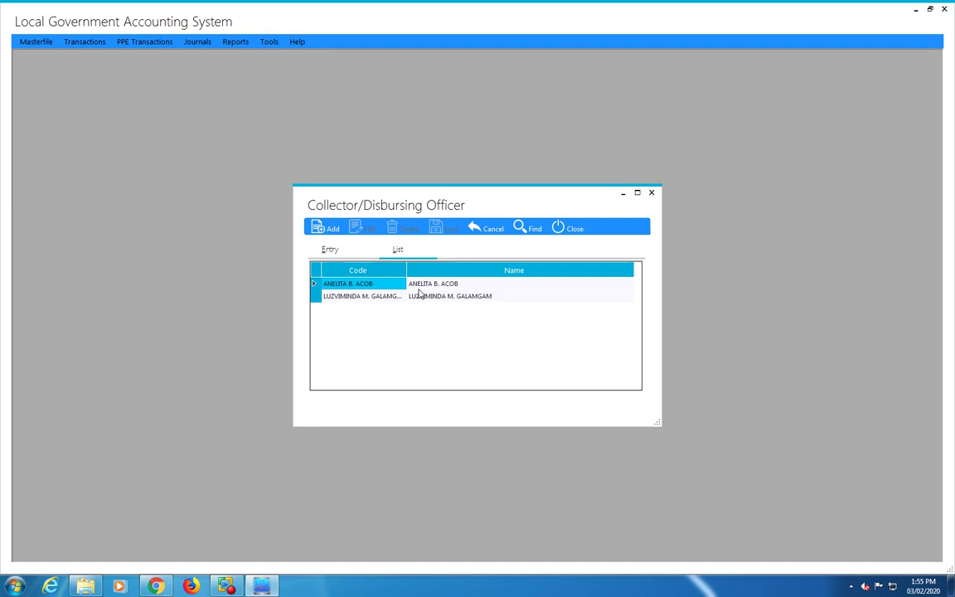
left_click(576, 228)
Open the second listed payor/creditor record for editing to view its fields, and close the form without saving.
left_click(39, 40)
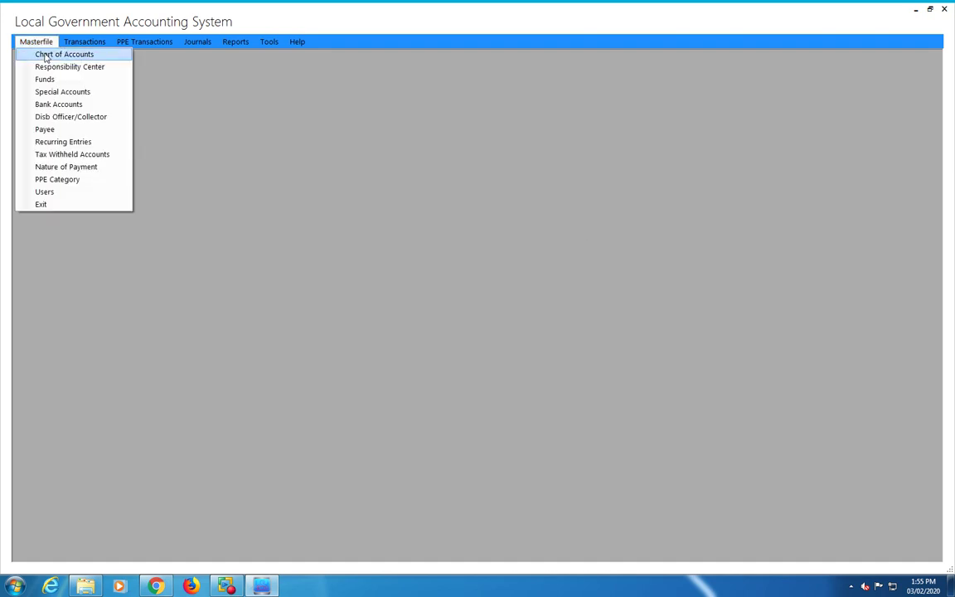
left_click(55, 133)
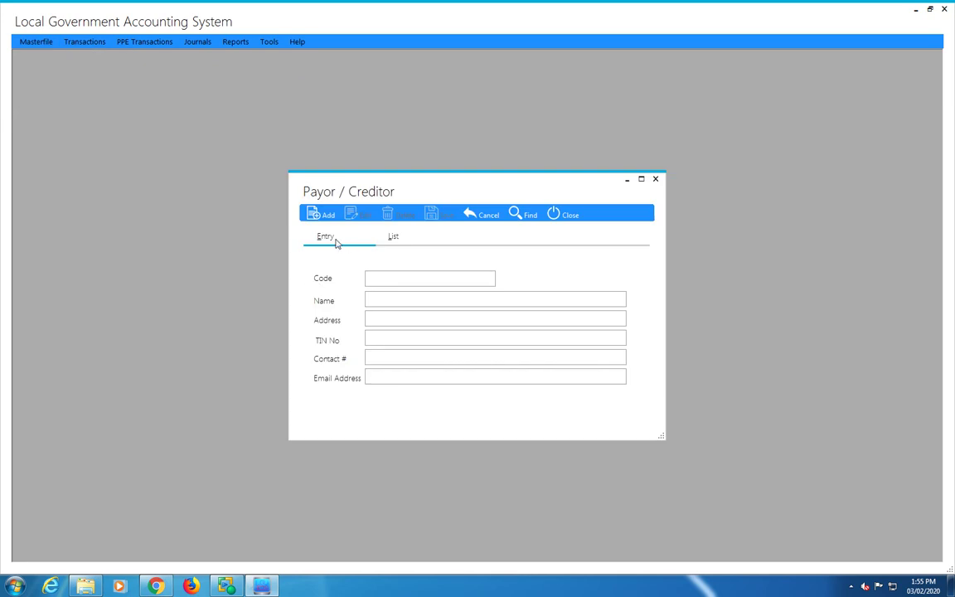
left_click(393, 239)
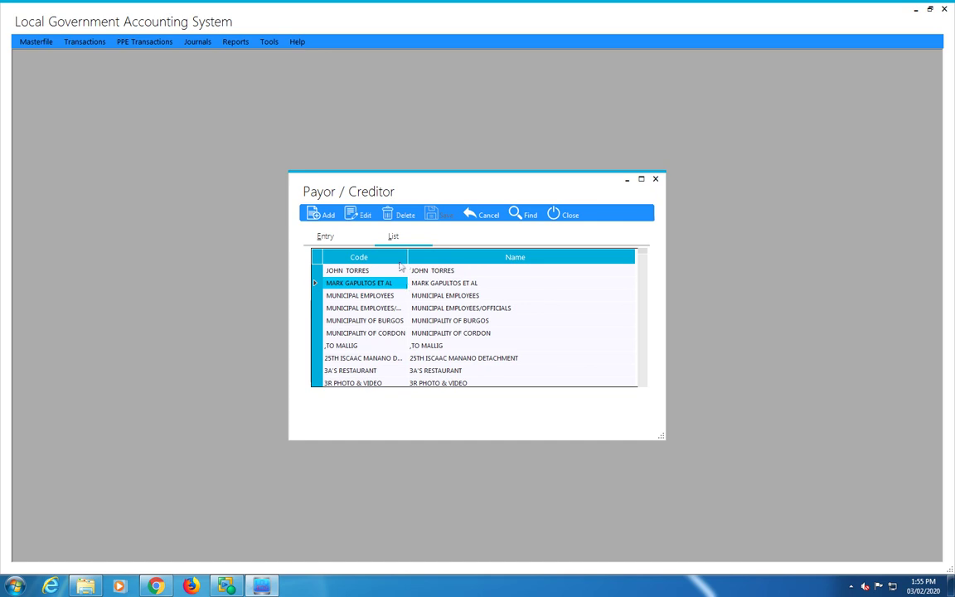
left_click(372, 221)
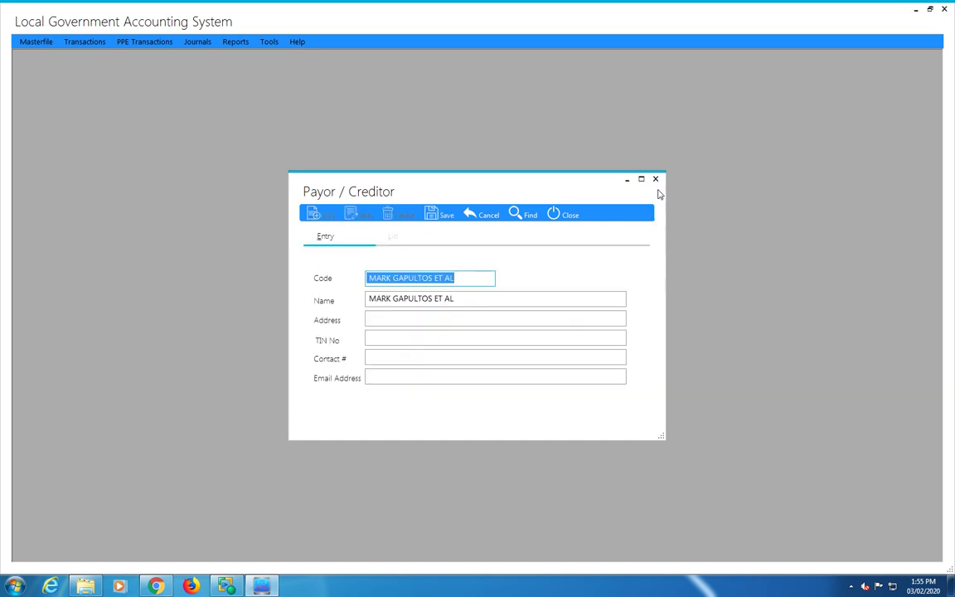
left_click(655, 179)
View the list of recurring entries, select entry 01 for liquidation of obligation by disbursing officer, and close the form unchanged.
left_click(39, 41)
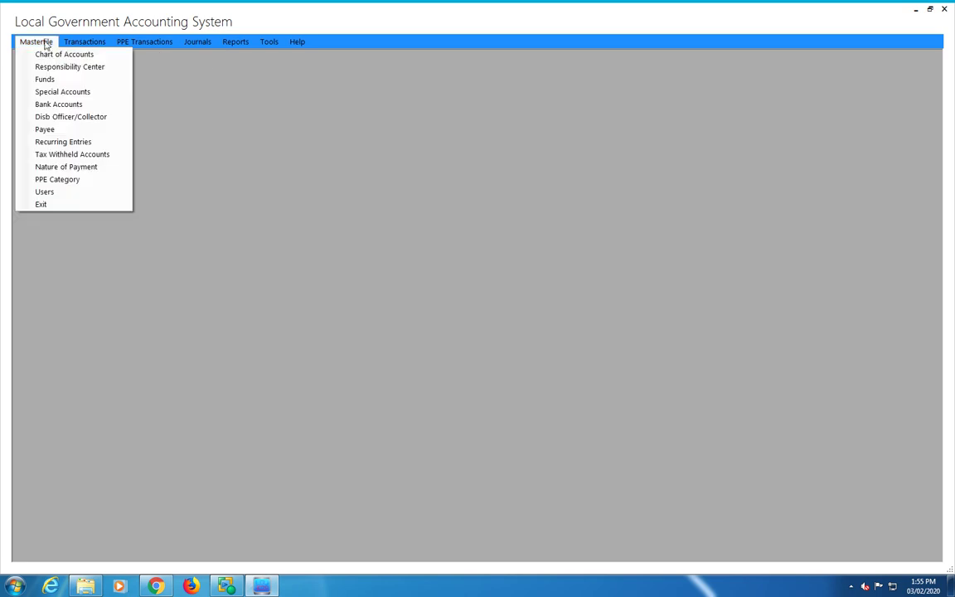
left_click(70, 140)
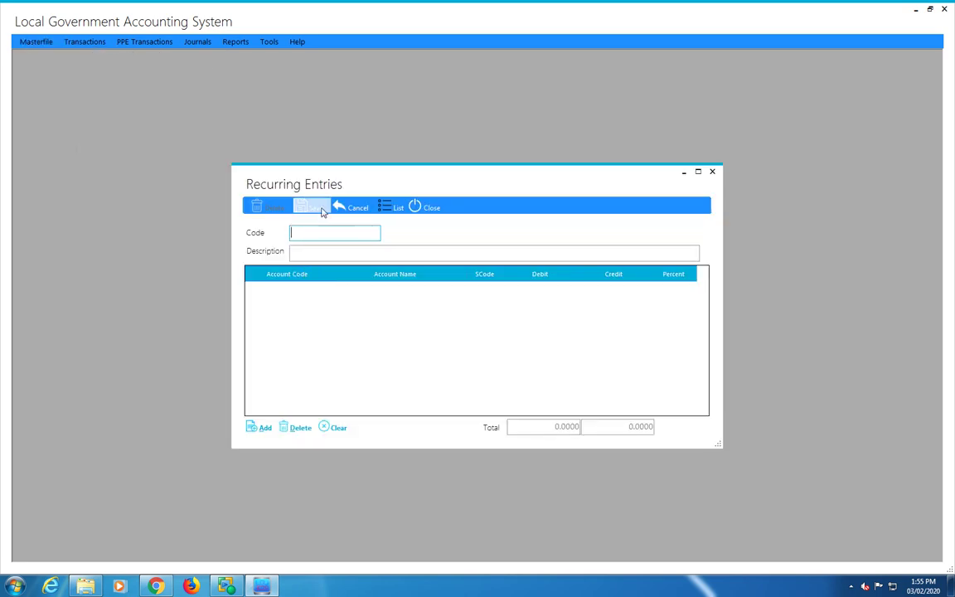
left_click(387, 209)
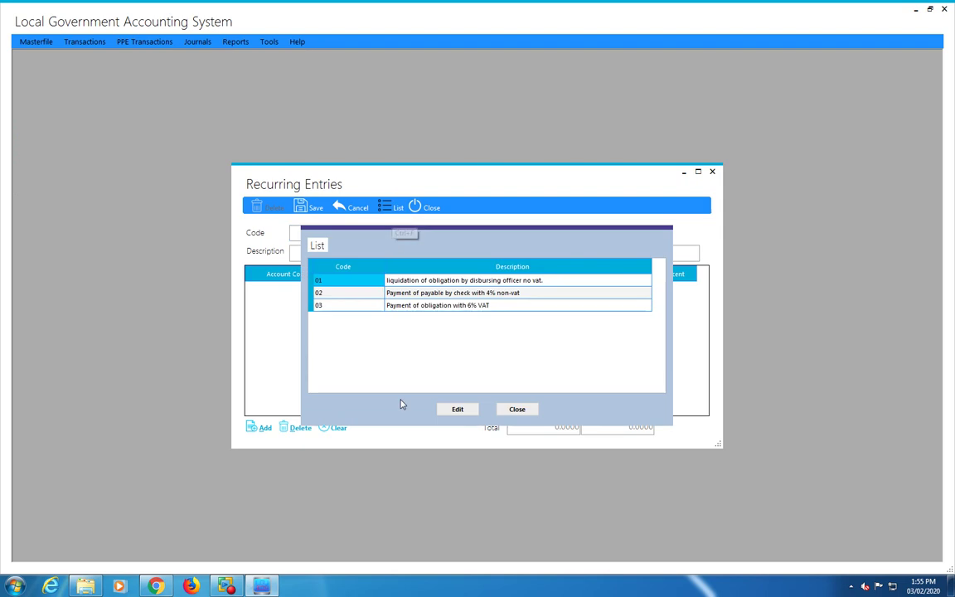
left_click(377, 280)
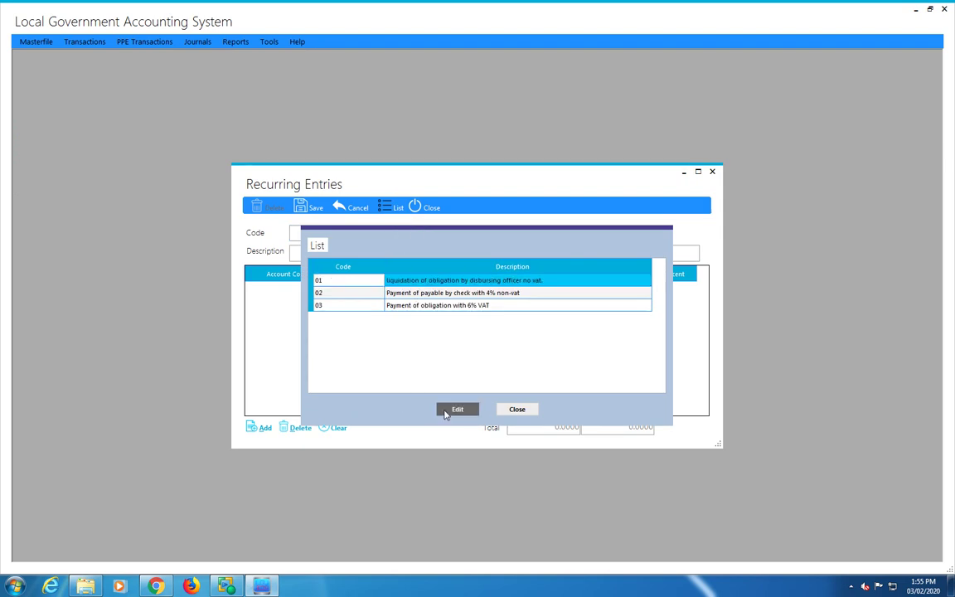
left_click(512, 409)
left_click(428, 207)
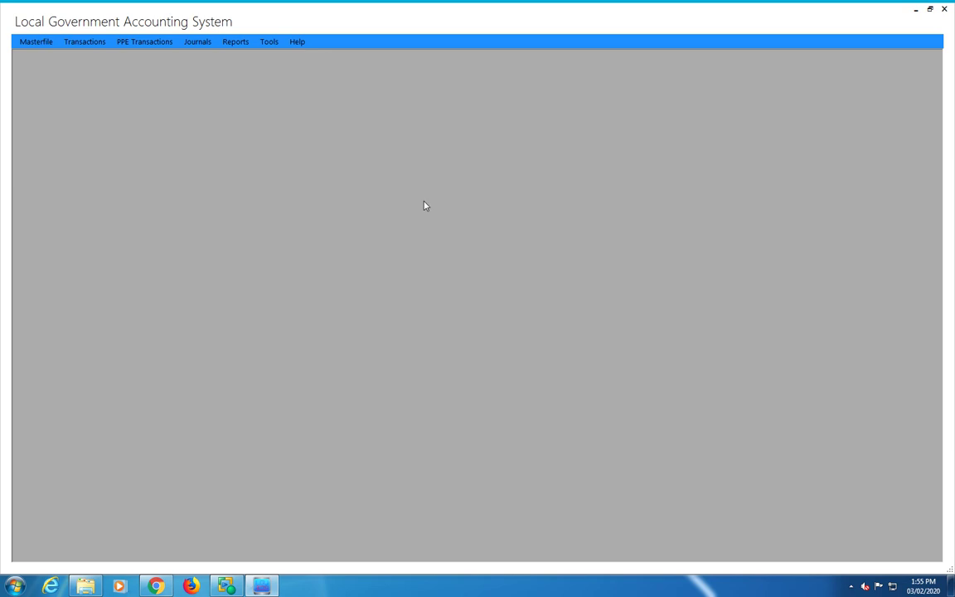
View the list of tax withheld accounts, select the entry with account code 1-07-10-010, and close the form unchanged.
left_click(48, 45)
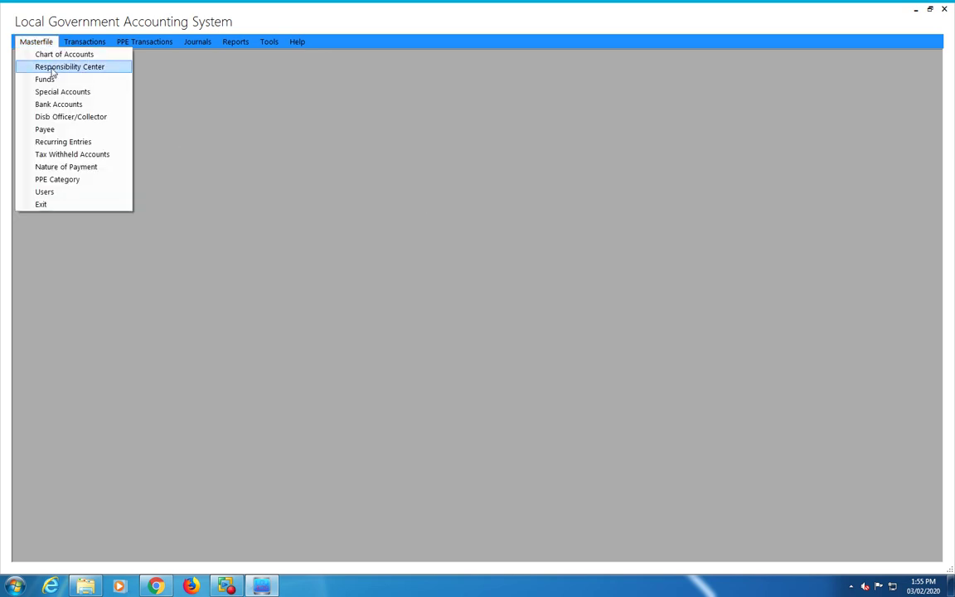
left_click(77, 155)
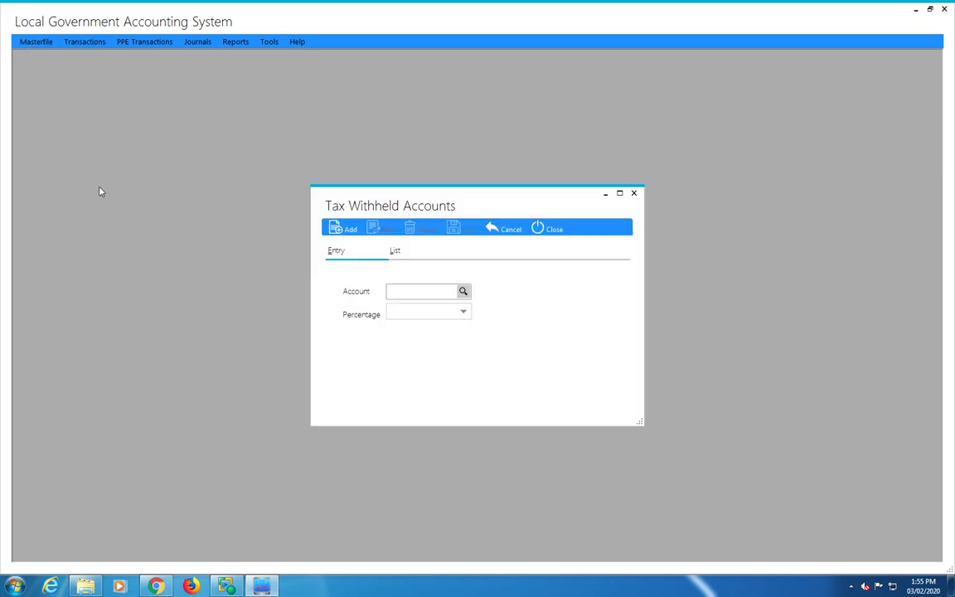
left_click(395, 251)
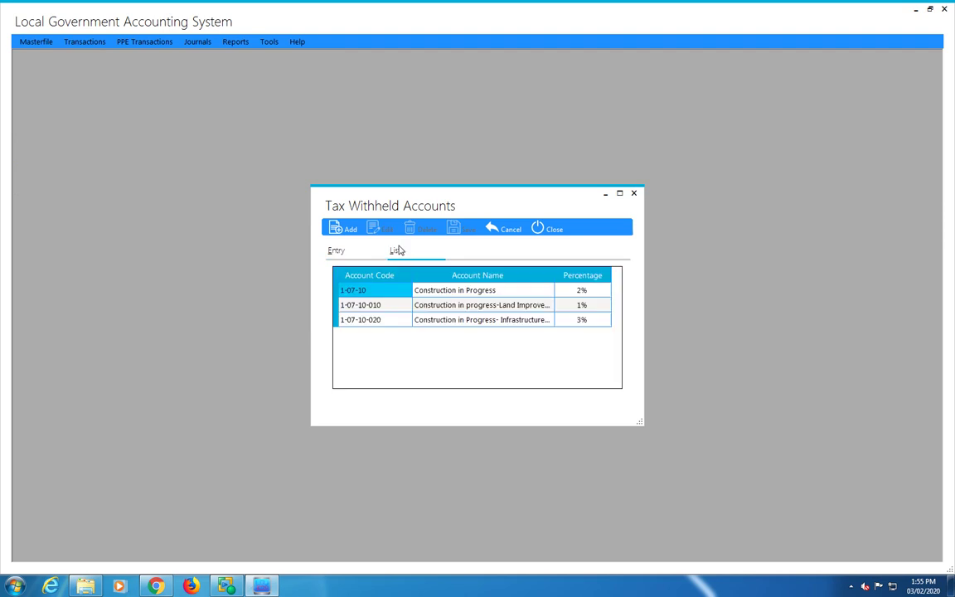
left_click(486, 320)
left_click(497, 305)
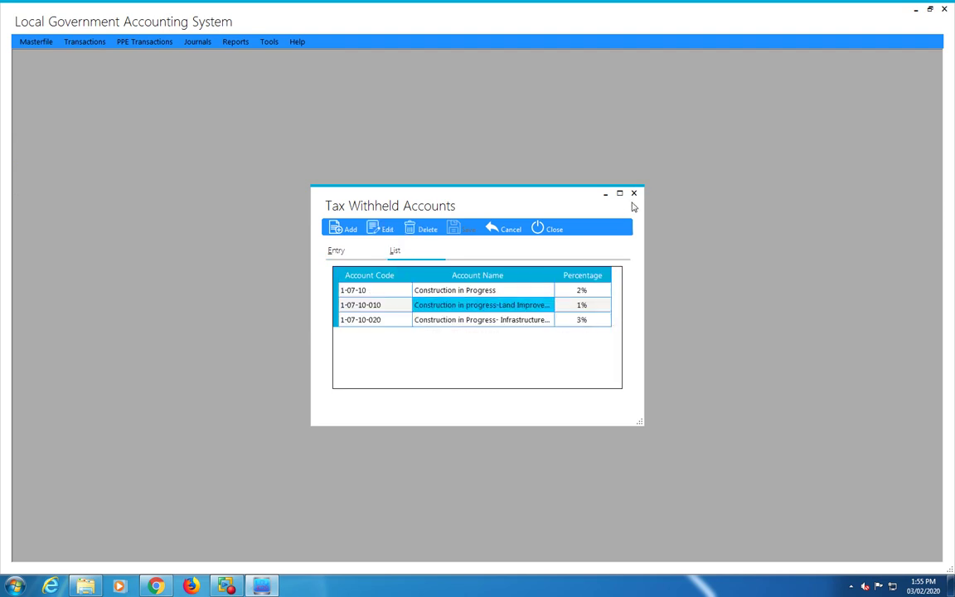
left_click(633, 194)
View the list of nature of payment codes and names, and close the form.
left_click(41, 44)
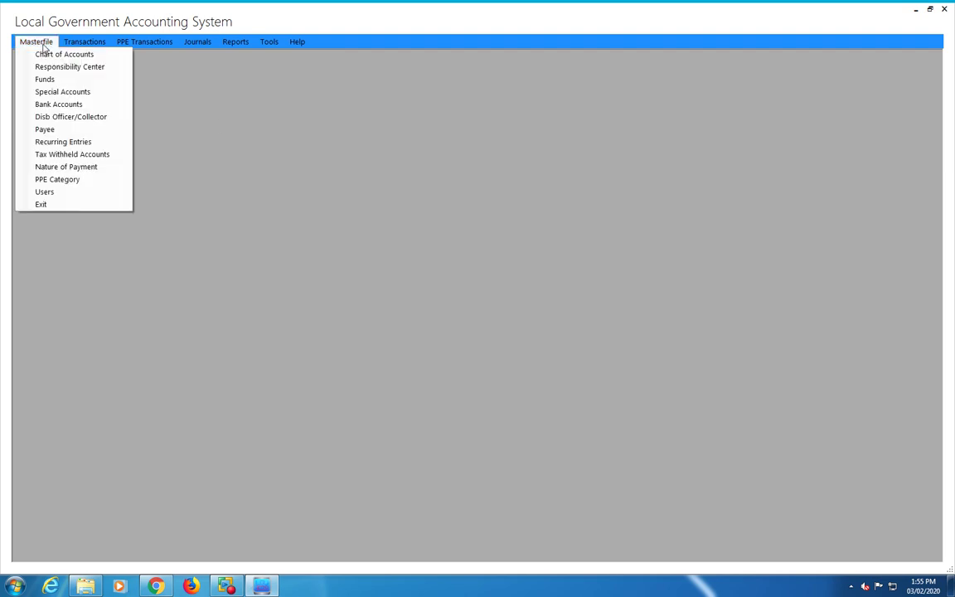
left_click(67, 167)
left_click(417, 256)
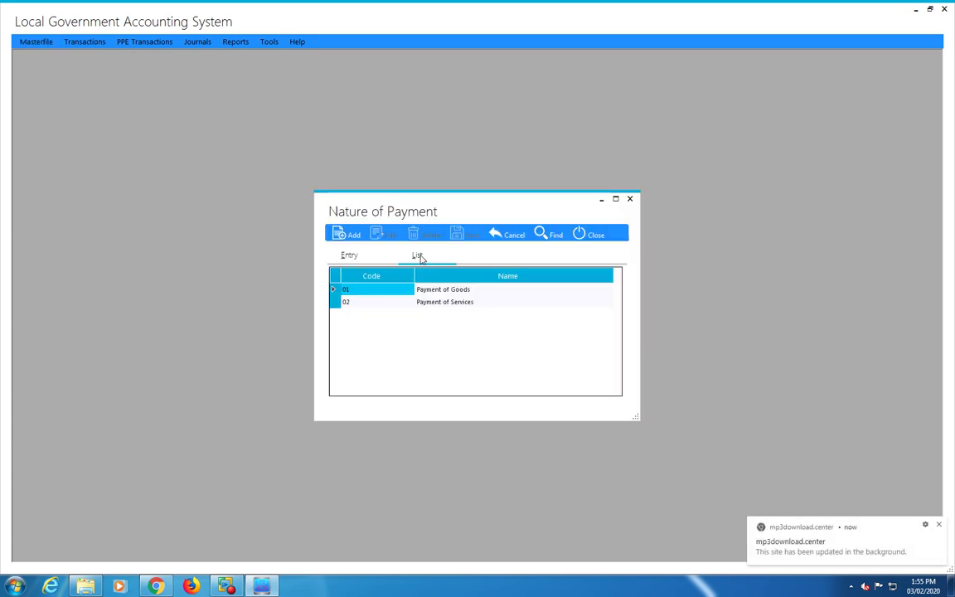
left_click(630, 199)
Review the whole list of PPE categories with their codes and estimated useful lives, and close the form.
left_click(37, 41)
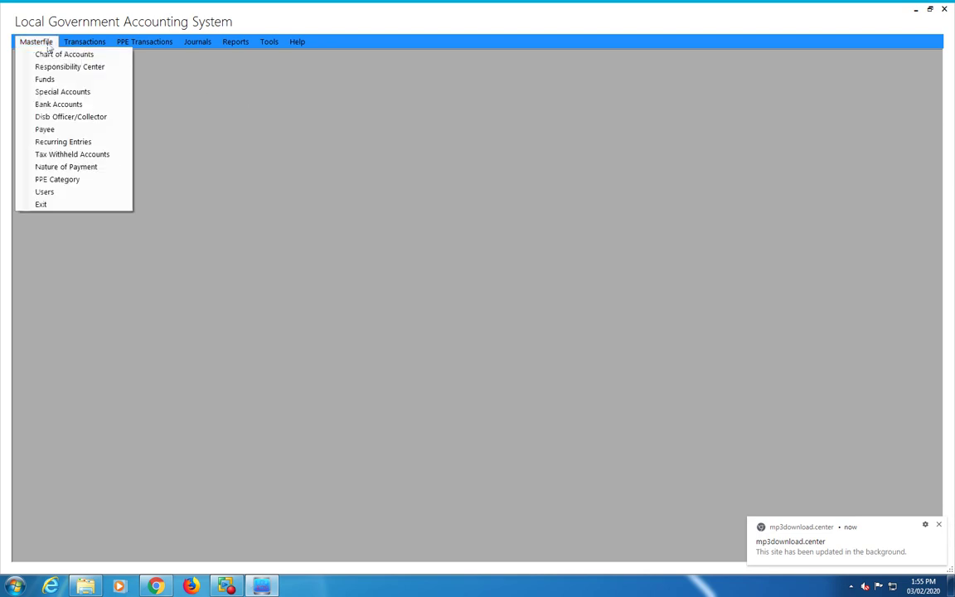
left_click(66, 179)
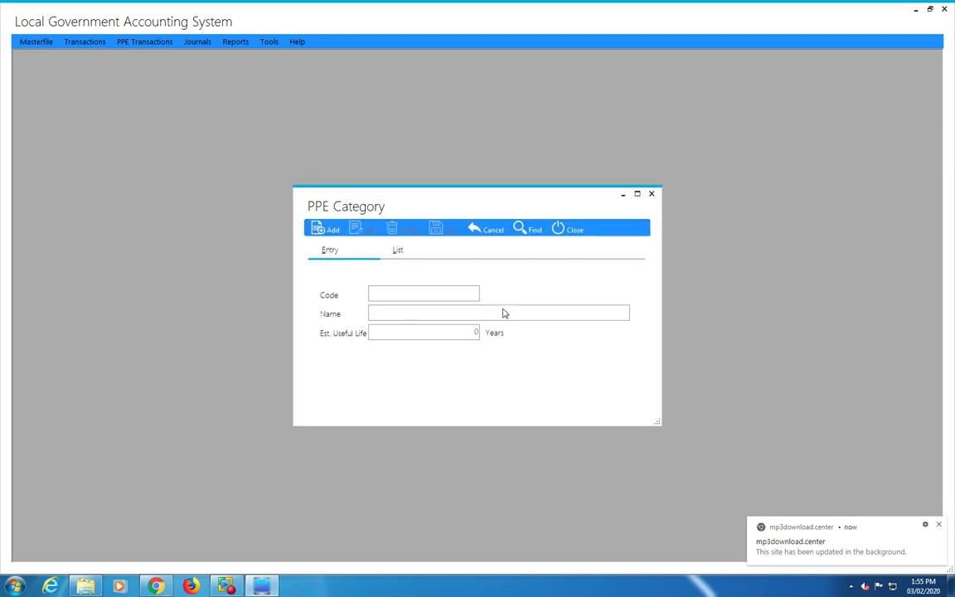
left_click(398, 250)
left_click(425, 310)
scroll(425, 313, "down", 9)
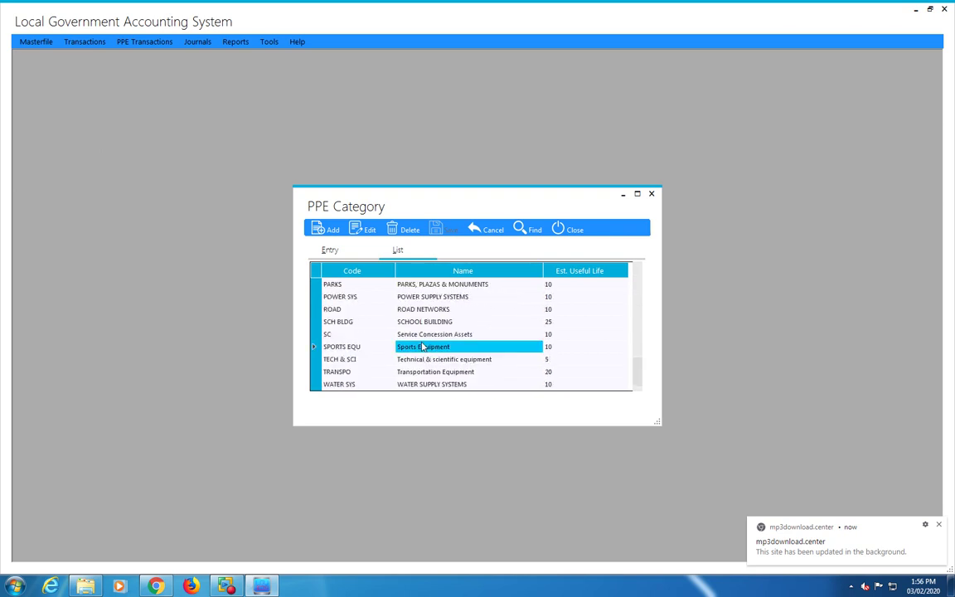
scroll(422, 312, "up", 3)
scroll(417, 313, "up", 6)
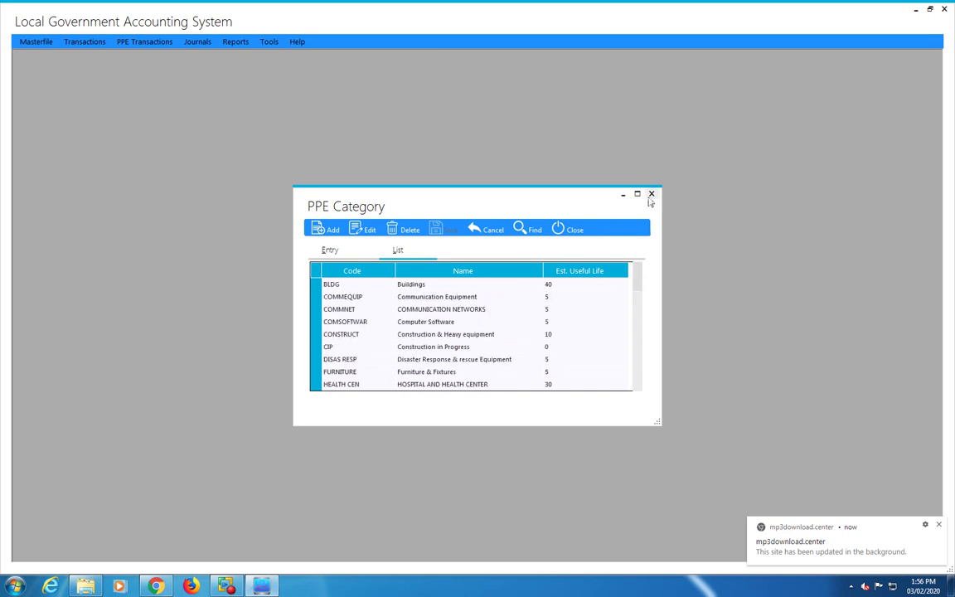
left_click(651, 193)
Open the Budgetary Transactions form to view its entry fields, and close it without saving.
left_click(90, 42)
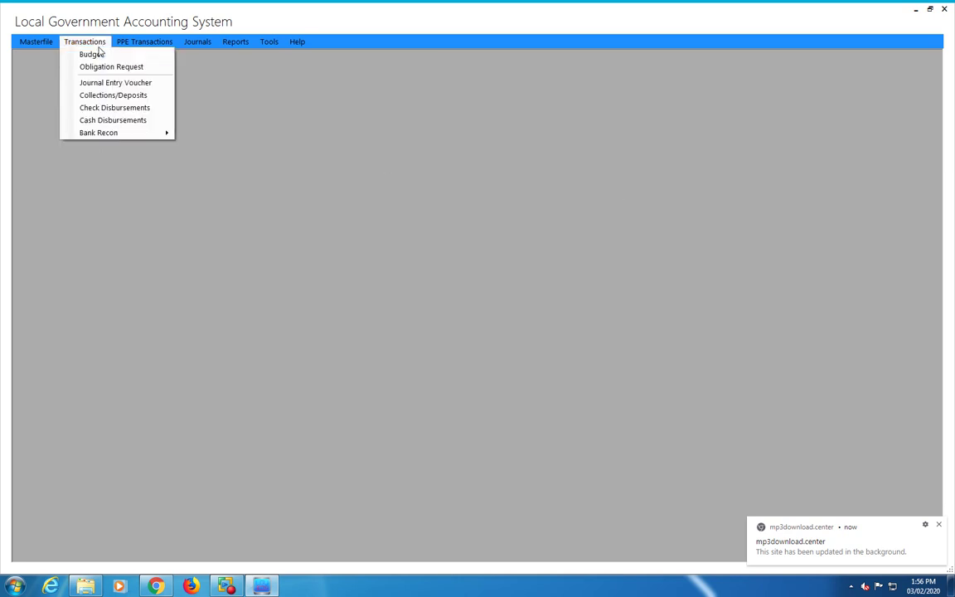
left_click(92, 55)
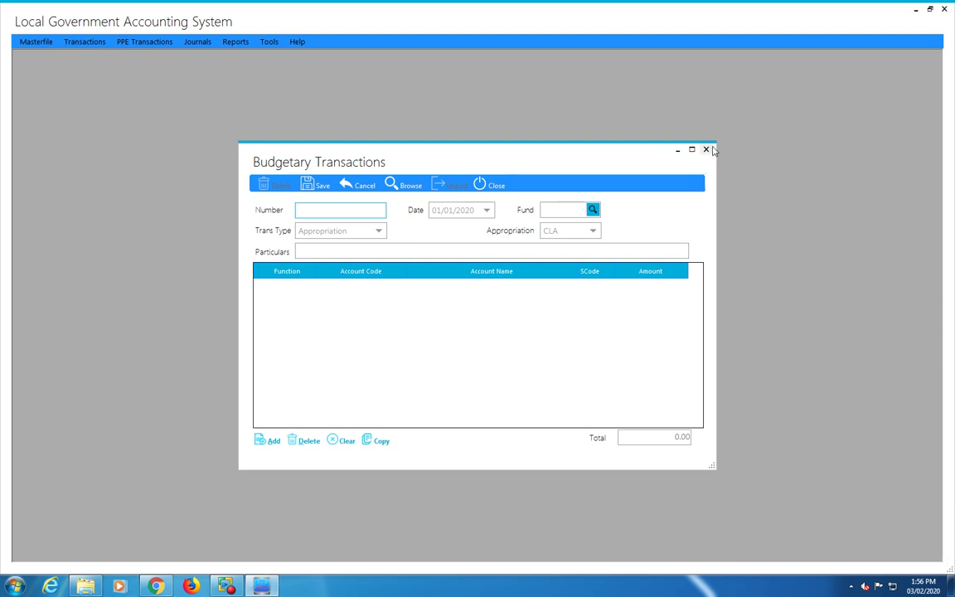
left_click(705, 149)
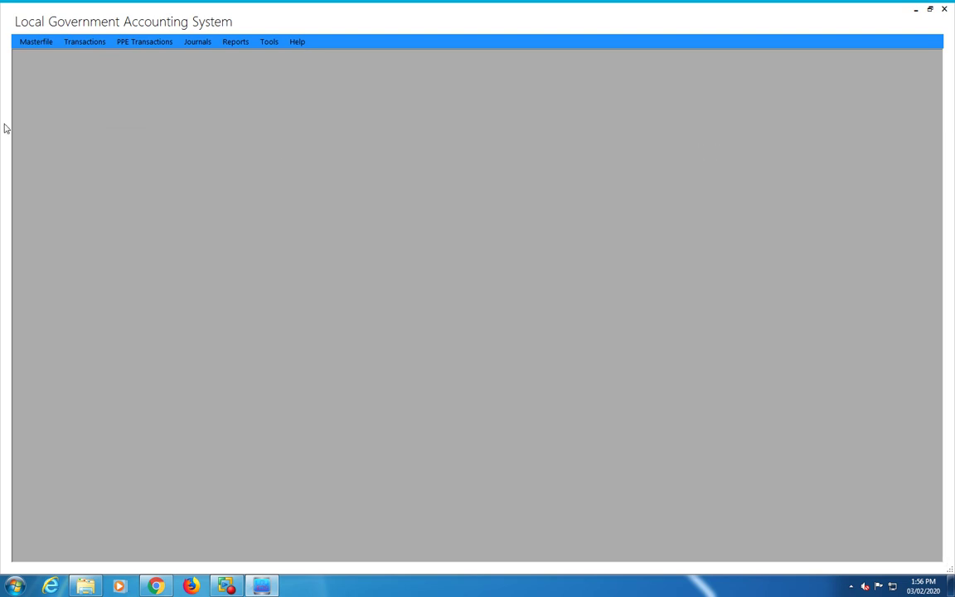
Open the Obligation Request form to view its payee, office and account fields, and close it without saving.
left_click(82, 42)
left_click(93, 67)
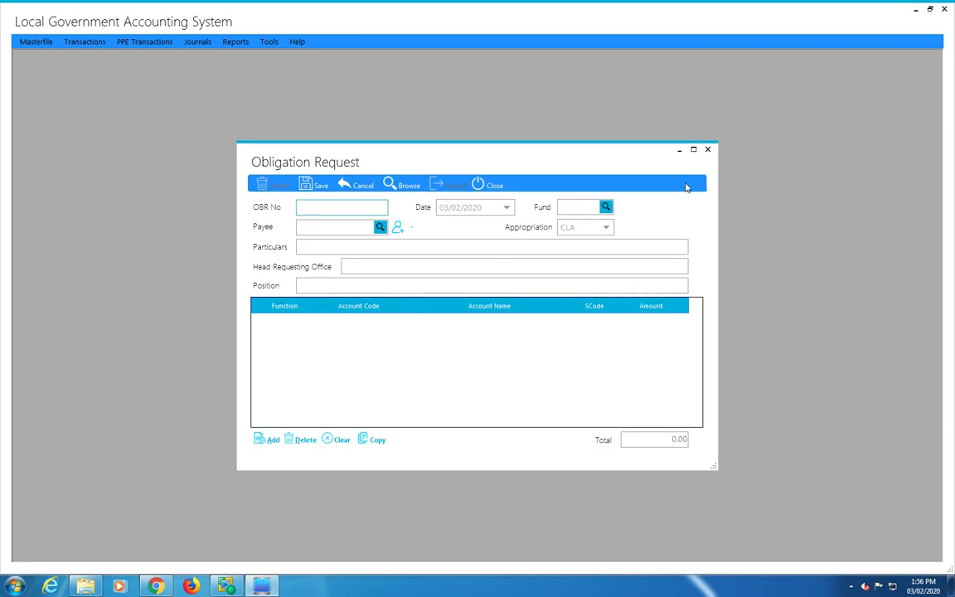
left_click(707, 149)
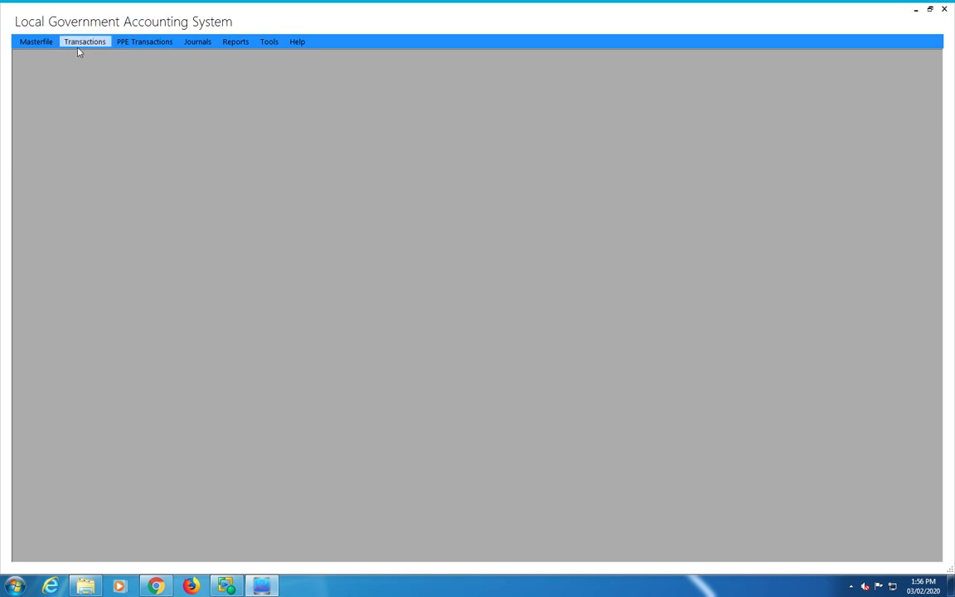
Open the Journal Entry Voucher form to view its fields and entry options, and close it without saving.
left_click(80, 43)
left_click(88, 80)
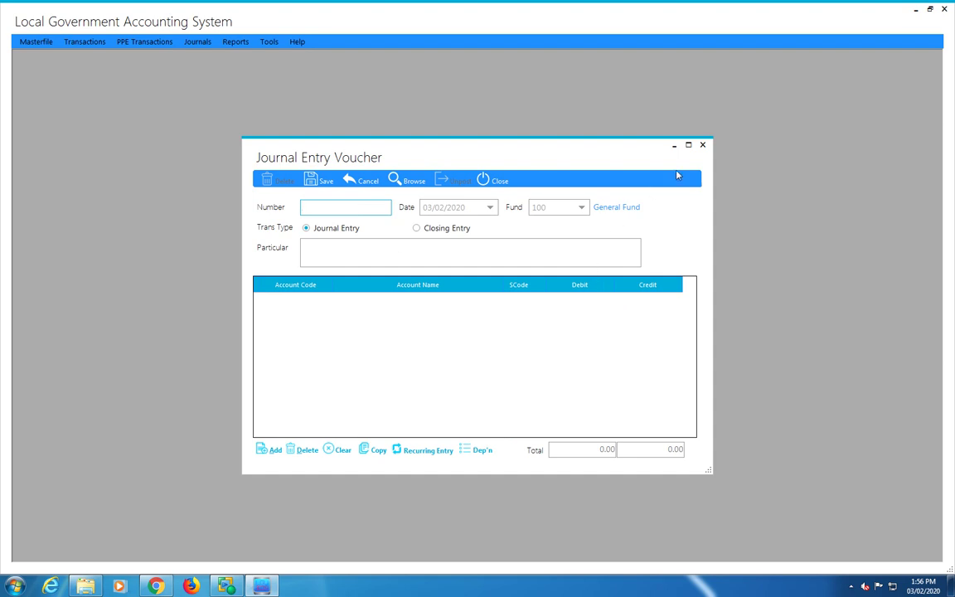
left_click(703, 146)
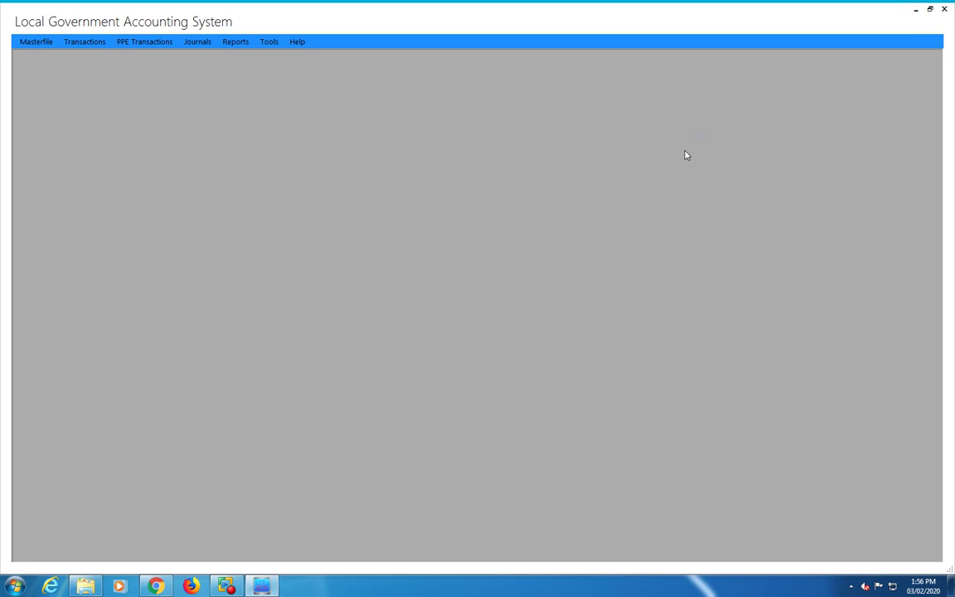
Open the Collections and Deposits form to view its collector and payor fields, and close it without saving.
left_click(86, 41)
left_click(106, 93)
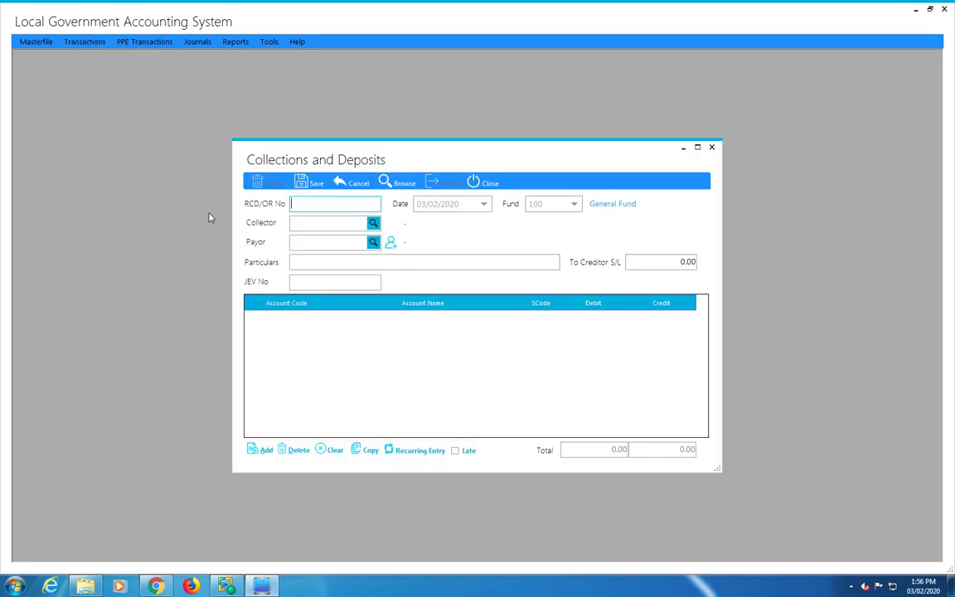
left_click(711, 148)
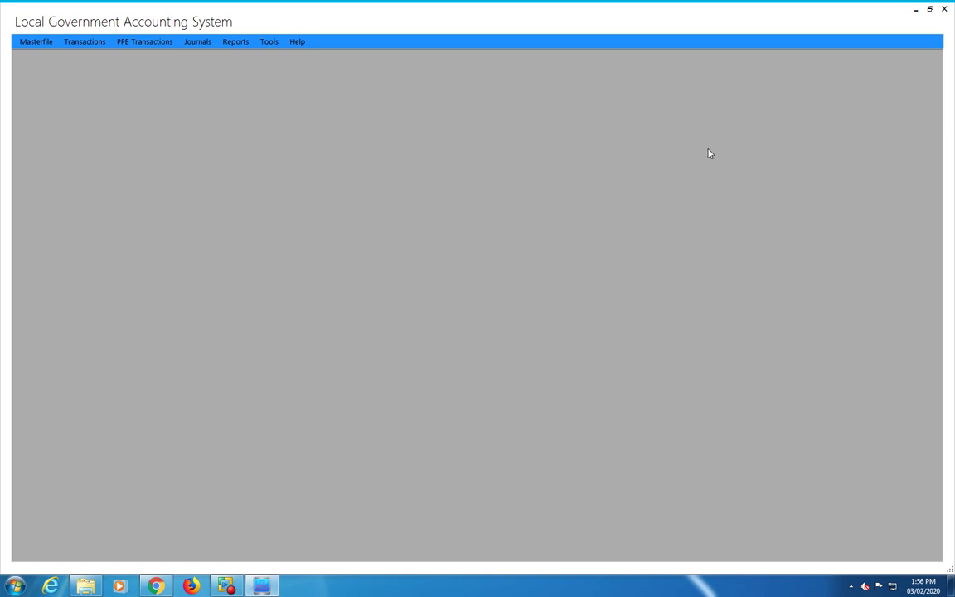
Open the Check Disbursement Voucher form to view its check and obligation fields, and close it without saving.
left_click(82, 42)
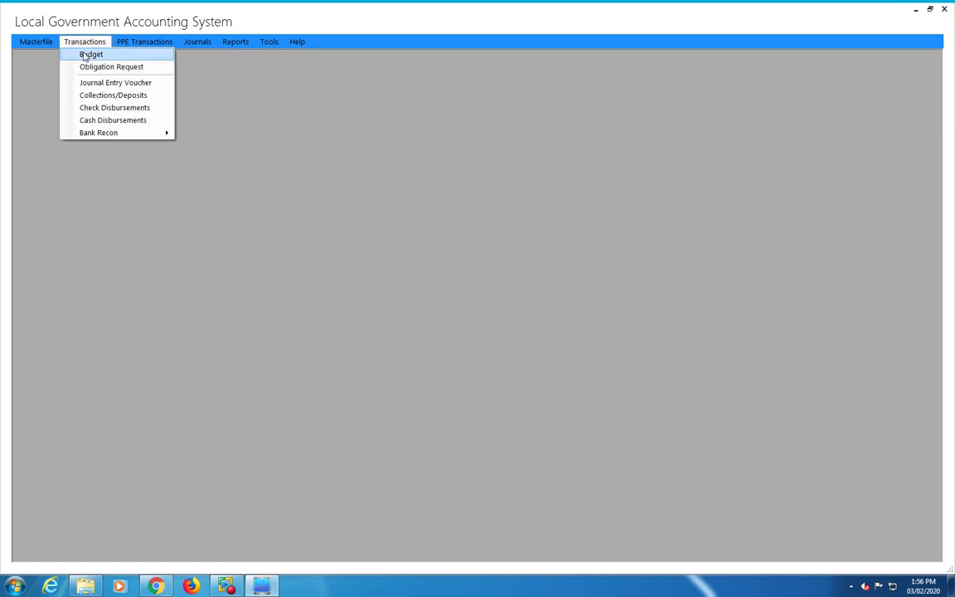
left_click(94, 110)
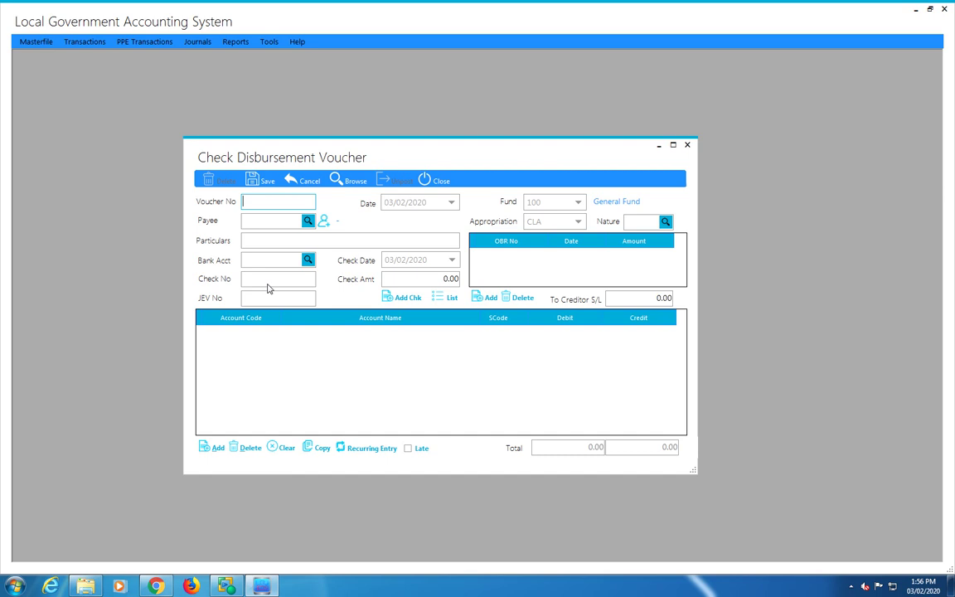
left_click(688, 146)
View the Cash Disbursement Voucher form's fields, close it without saving, and dismiss the browser advertisement notification.
left_click(40, 41)
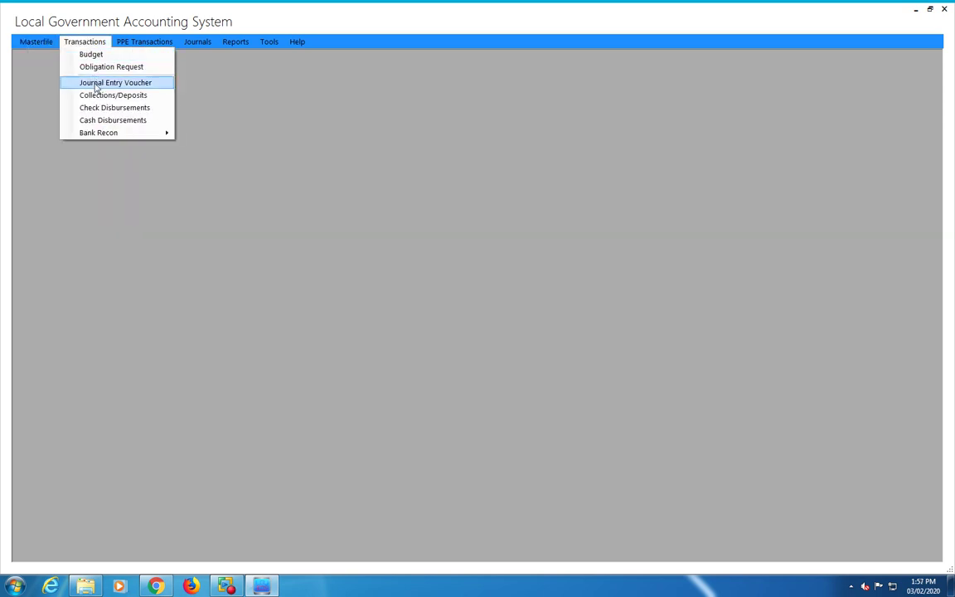
left_click(97, 119)
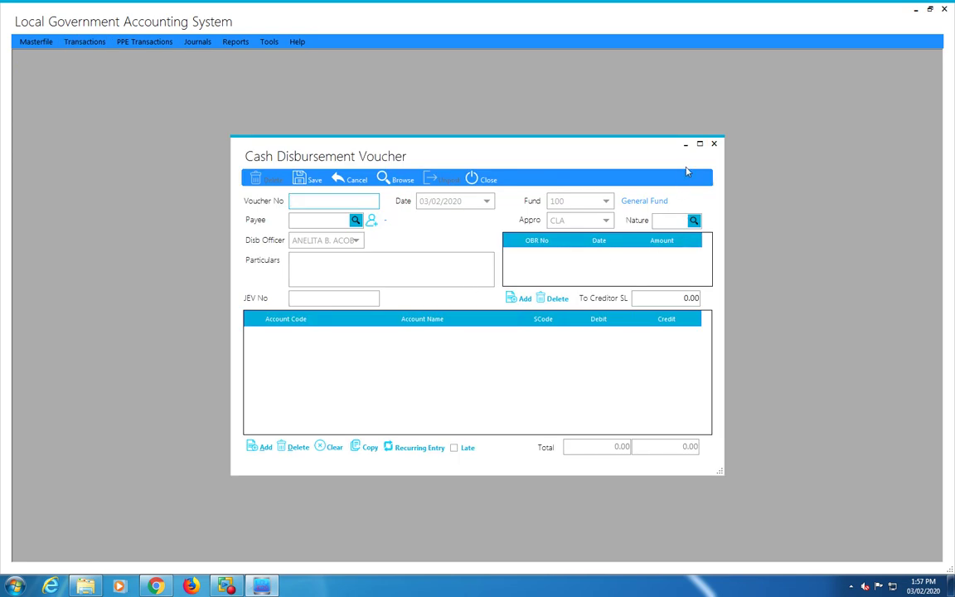
left_click(713, 145)
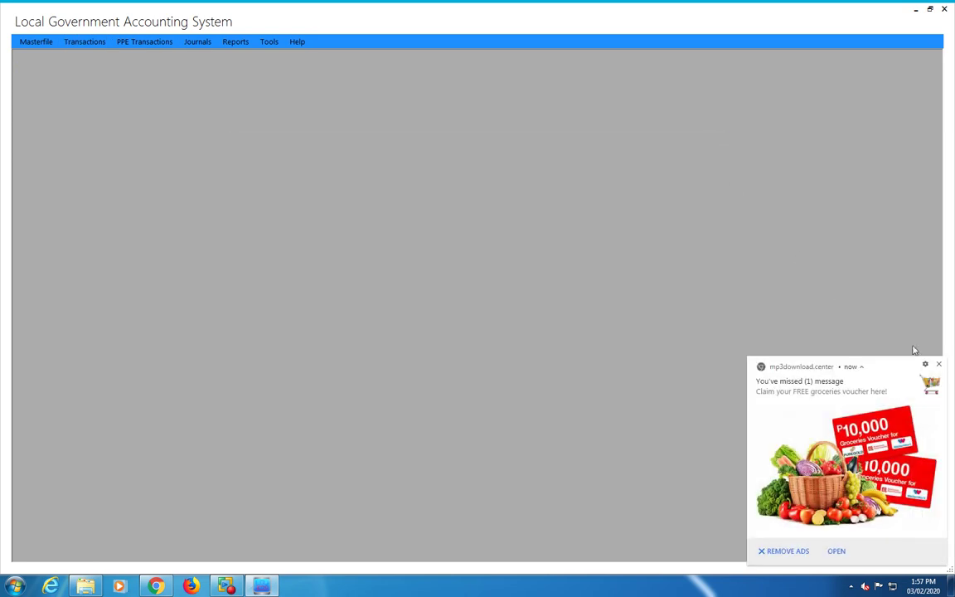
left_click(939, 364)
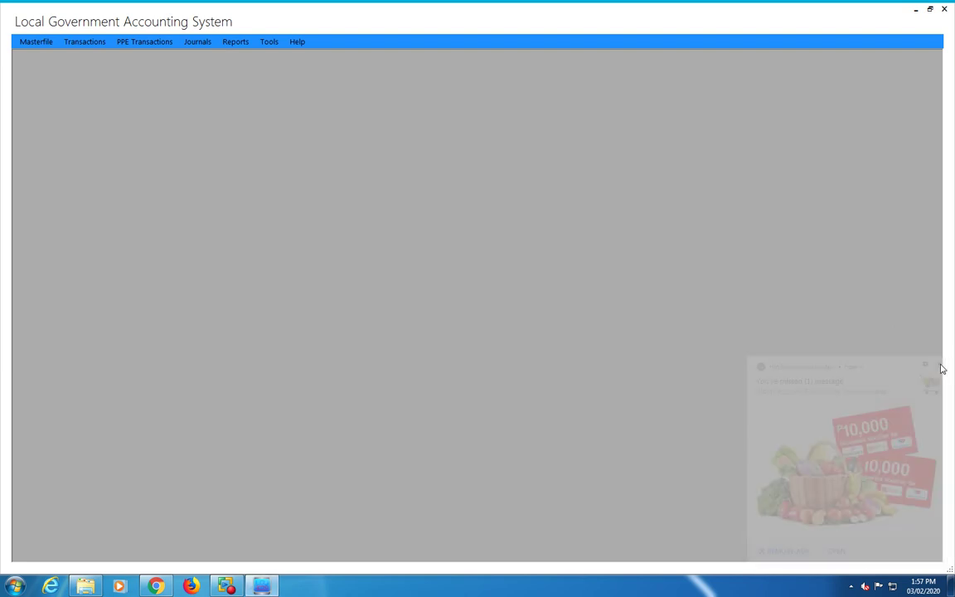
Open the Bank Reconciliation form to view its outstanding checks and reconciling items sections, and close it without saving.
left_click(80, 48)
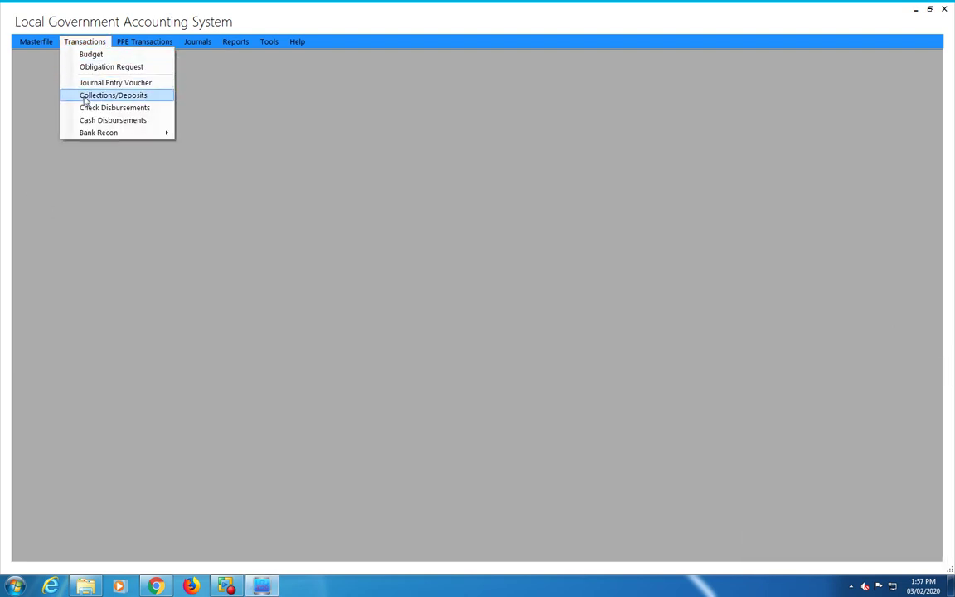
mouse_move(111, 139)
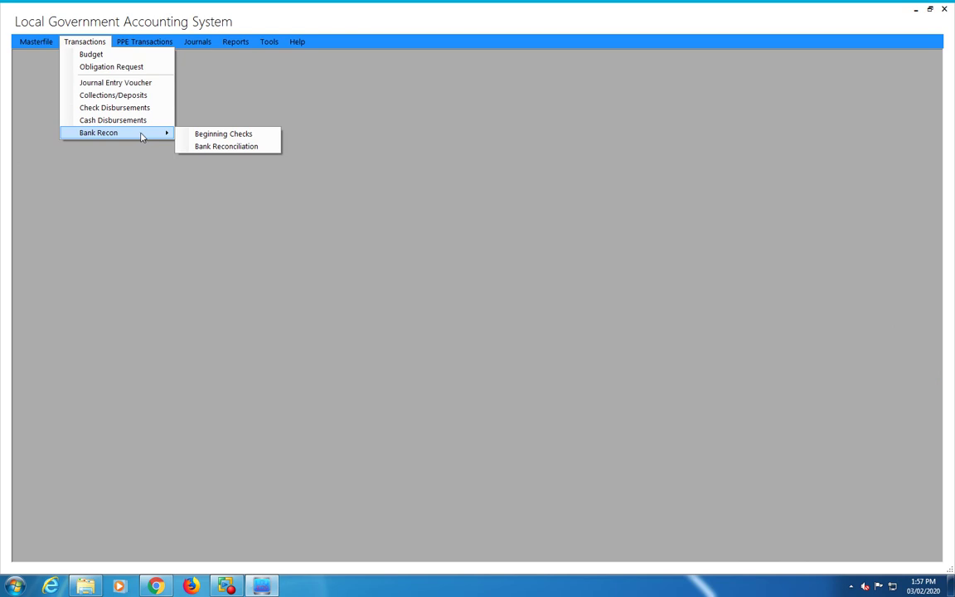
left_click(204, 147)
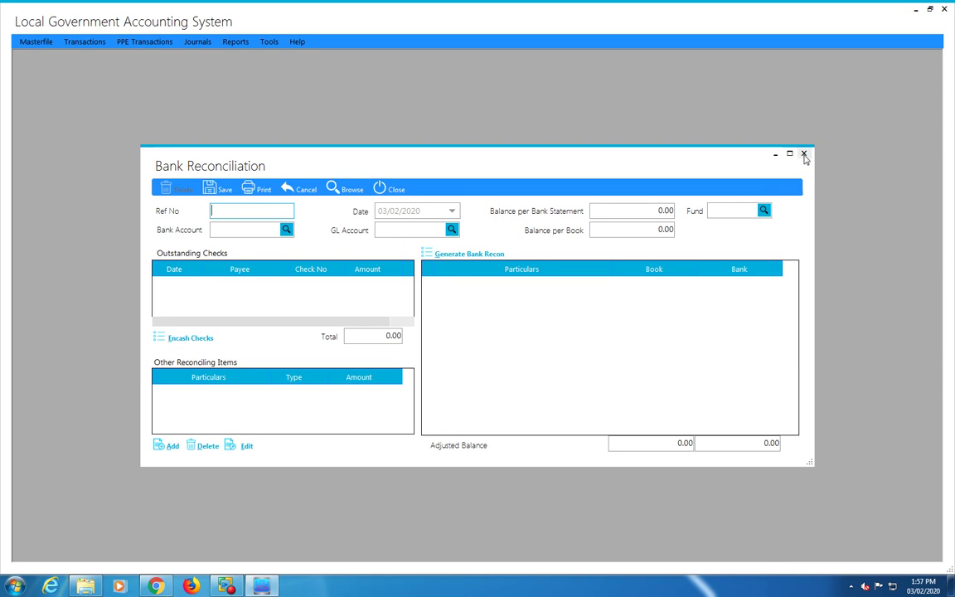
left_click(803, 154)
Open the PPE Entry form to view its description, acquisition, accounting and depreciation fields, and close it without saving.
left_click(158, 43)
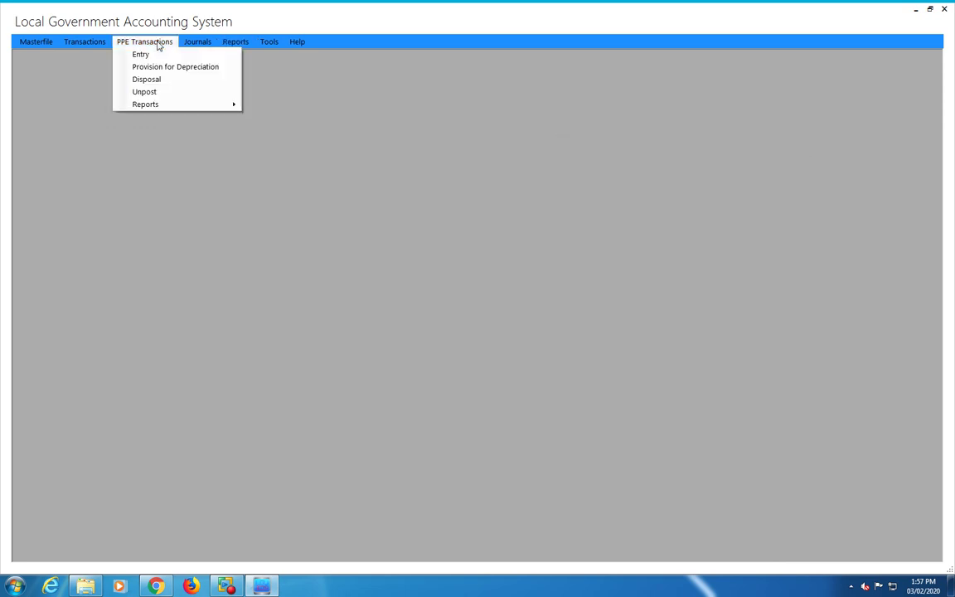
mouse_move(198, 104)
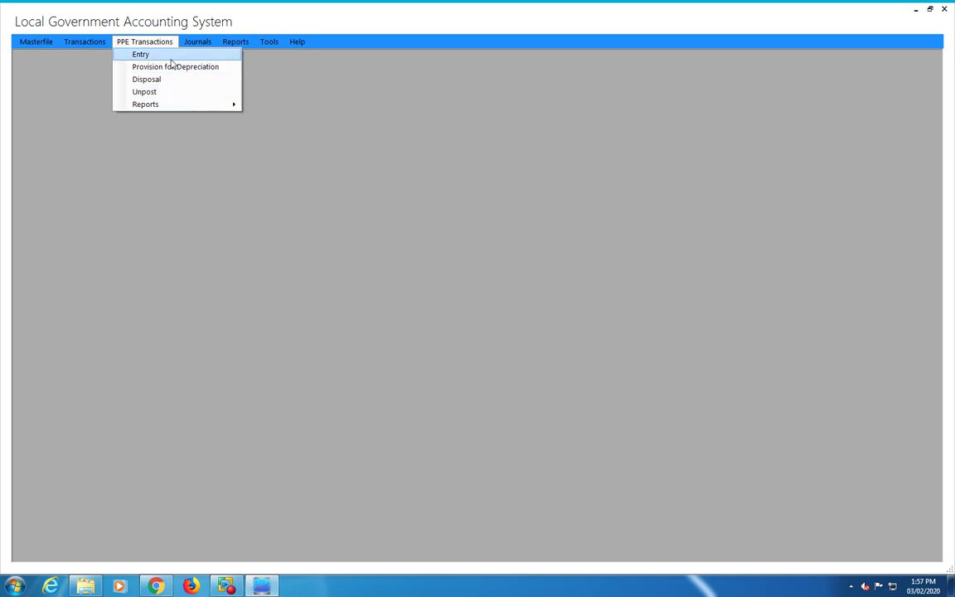
left_click(171, 58)
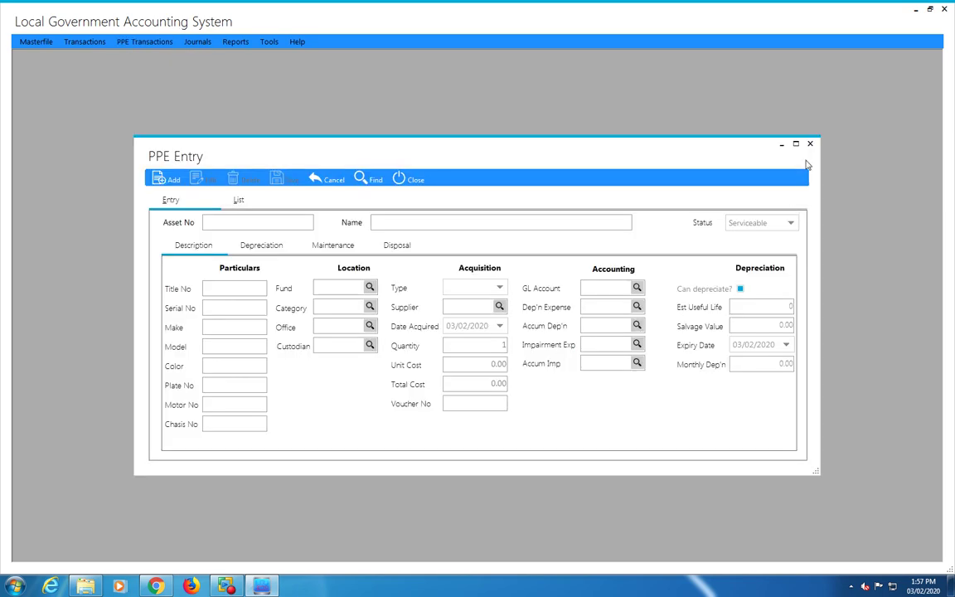
left_click(810, 144)
Load the OBR Listing for the preset custom period, and look through the first page of its print preview.
left_click(198, 42)
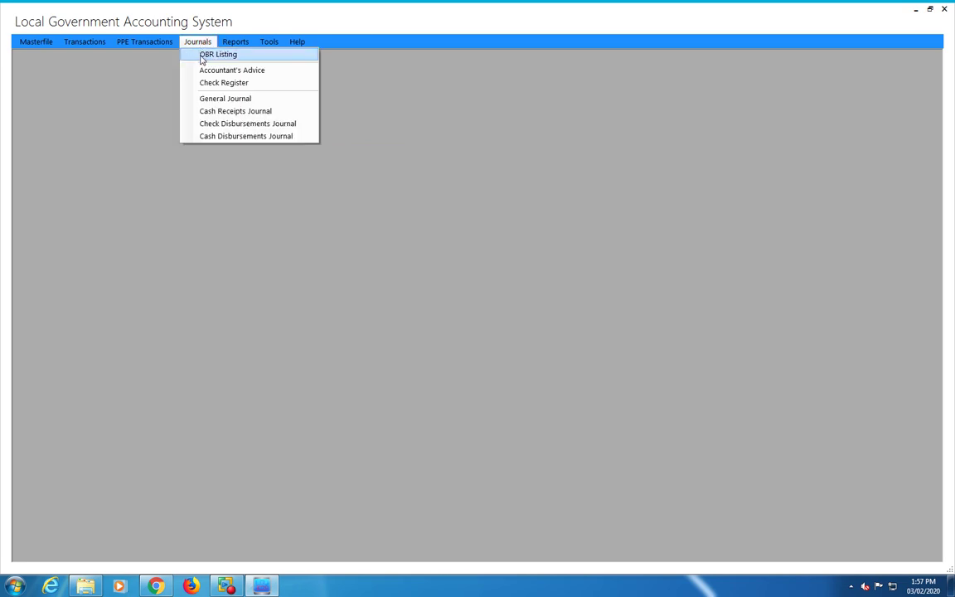
left_click(201, 56)
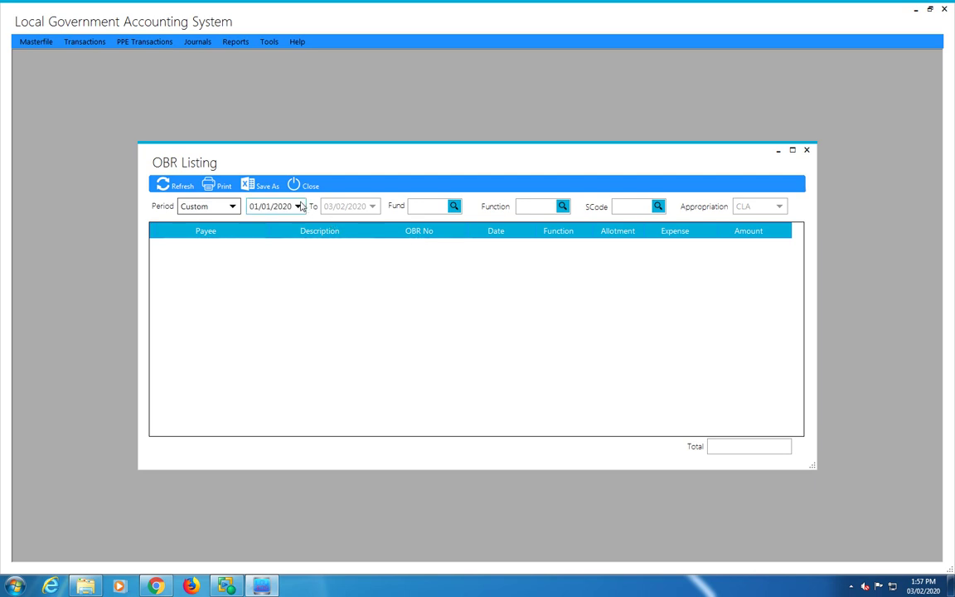
left_click(174, 186)
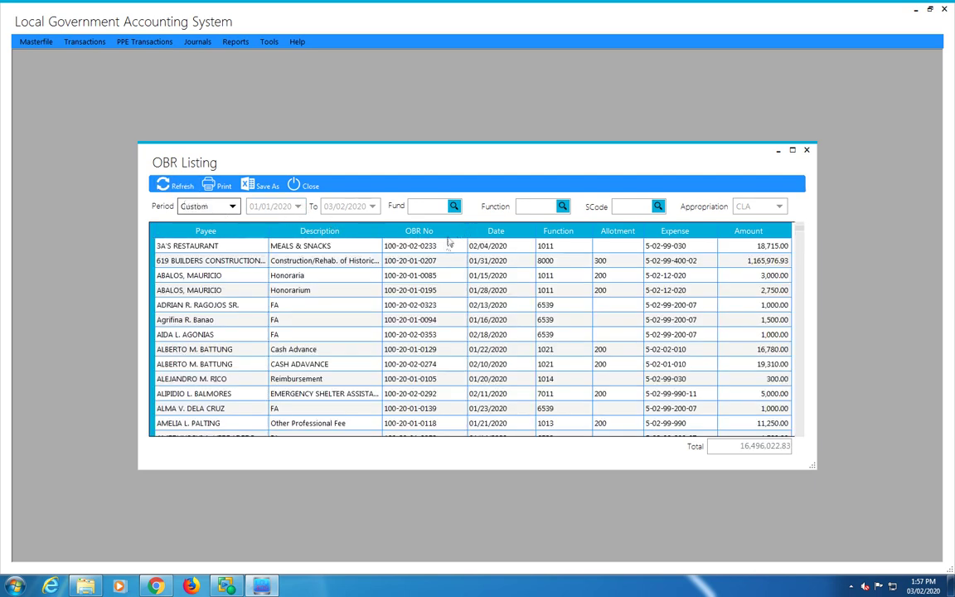
left_click(218, 186)
scroll(493, 309, "down", 10)
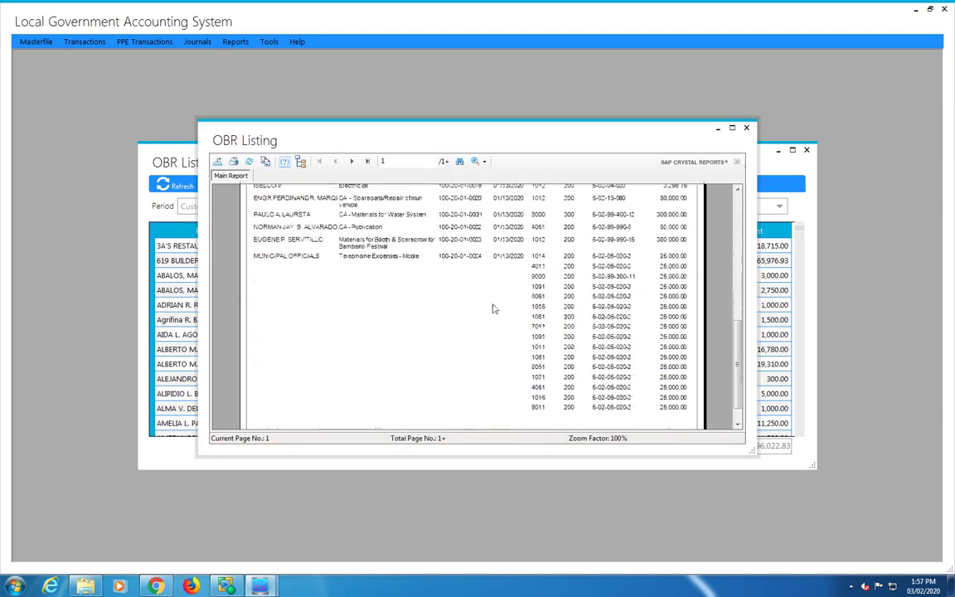
View the second page of the OBR Listing print preview, and close the preview and the listing.
scroll(492, 308, "up", 10)
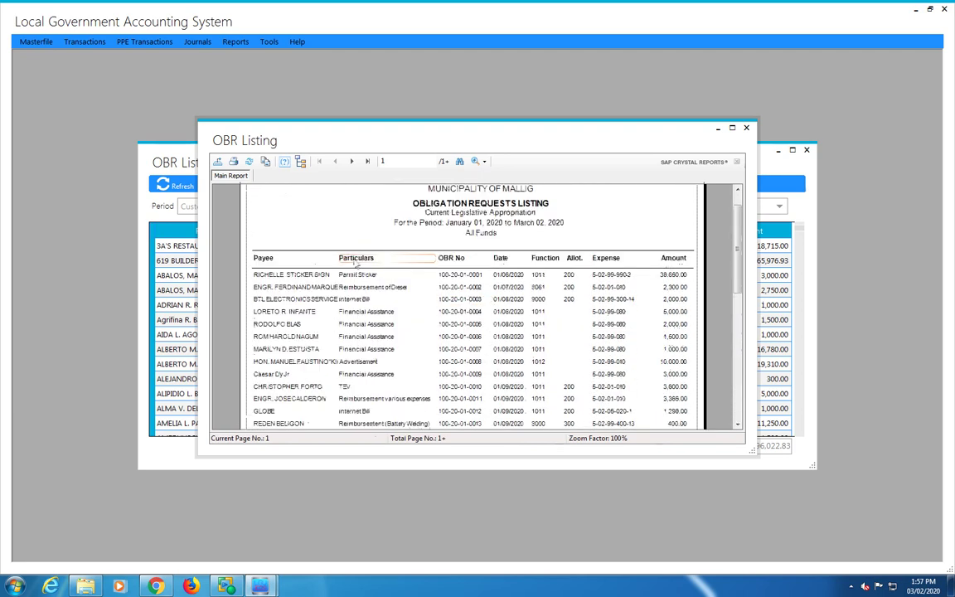
left_click(352, 161)
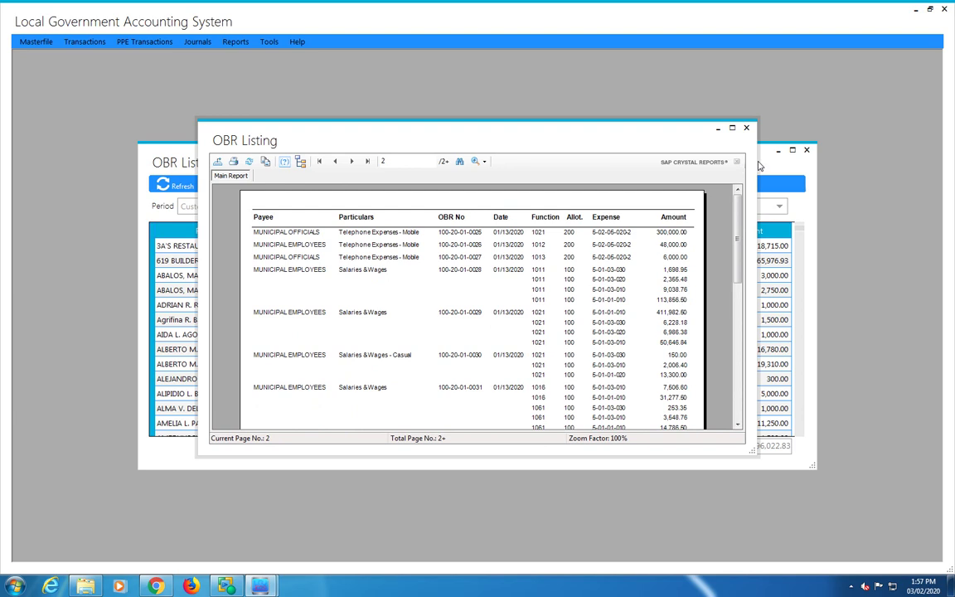
left_click(746, 127)
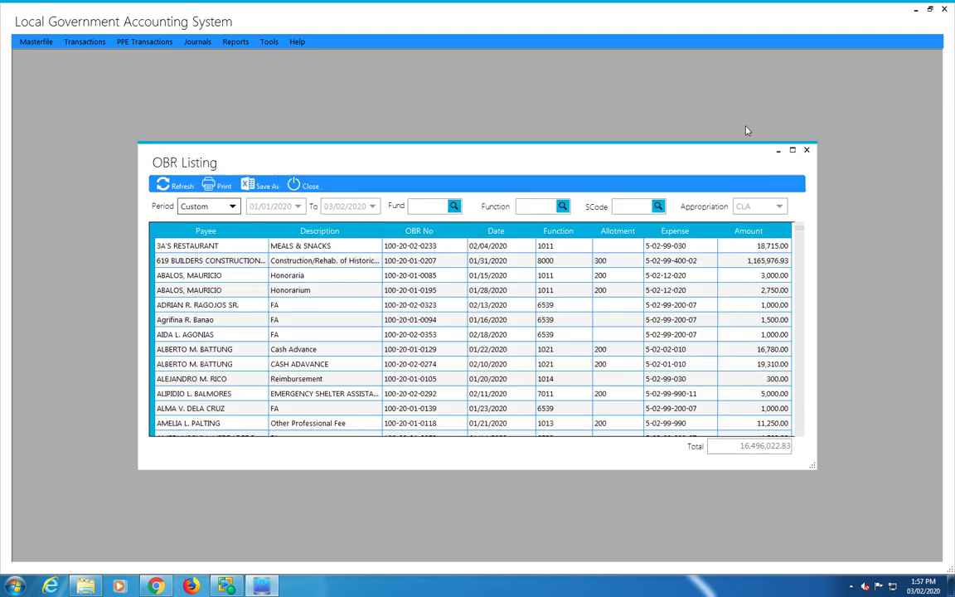
left_click(304, 186)
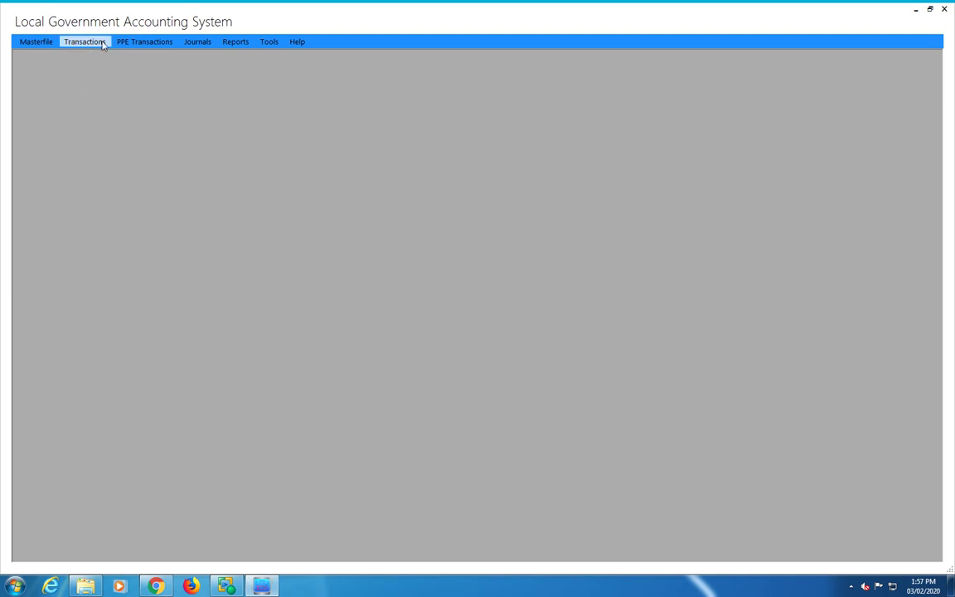
Open the Check Register, load its entries for one of the DBP bank accounts, and close the register.
left_click(143, 45)
mouse_move(190, 45)
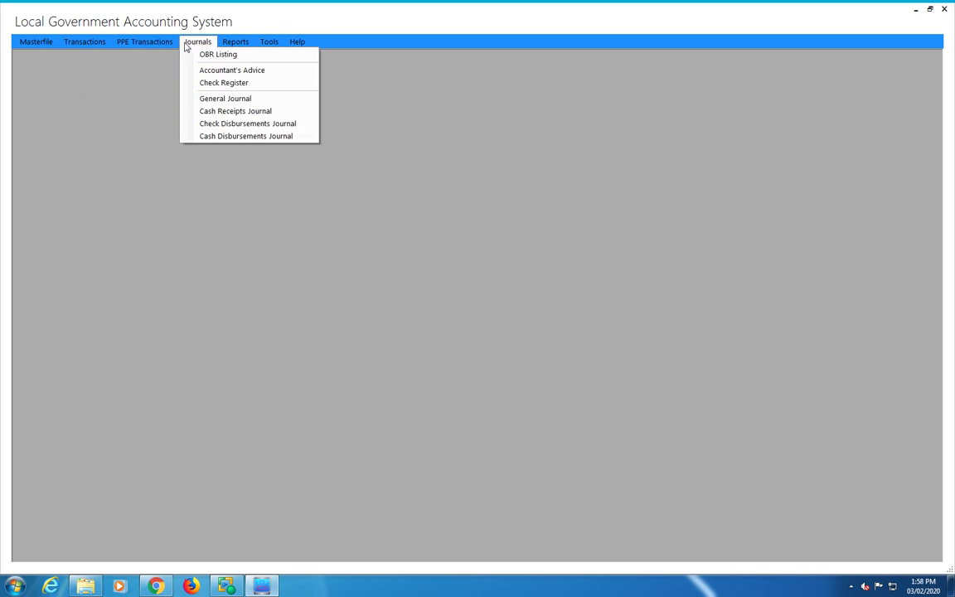
left_click(220, 84)
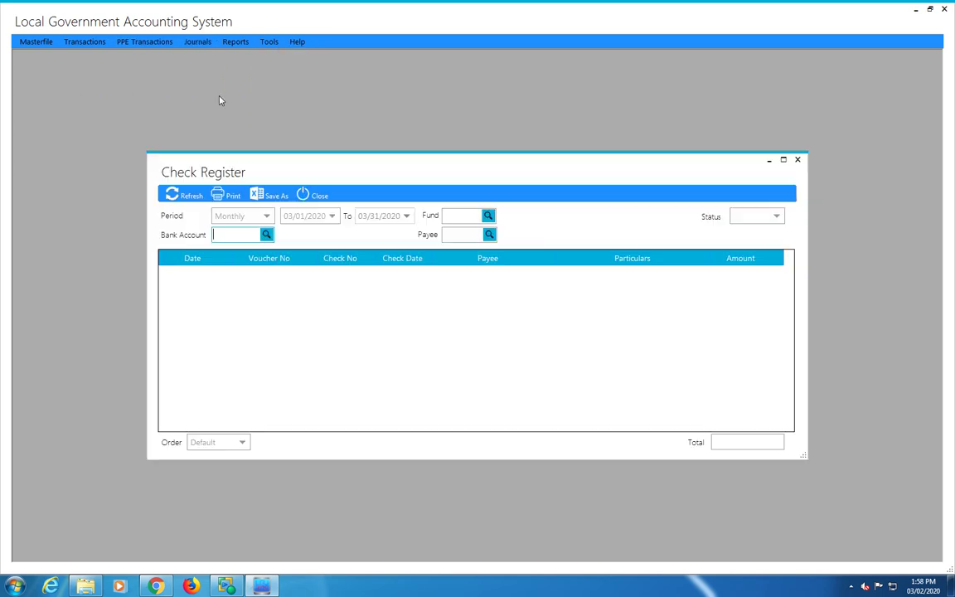
left_click(266, 234)
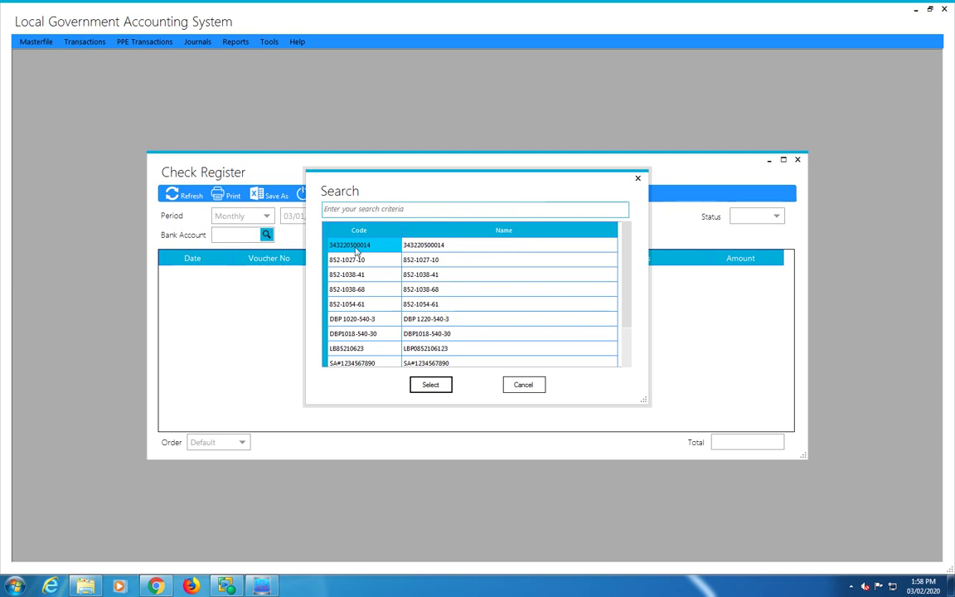
left_click(370, 322)
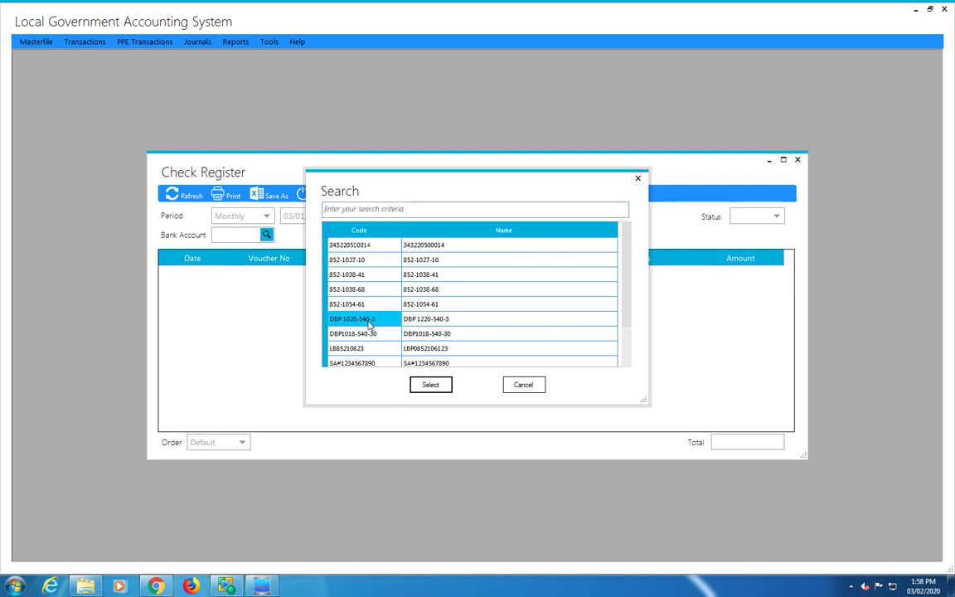
left_click(368, 335)
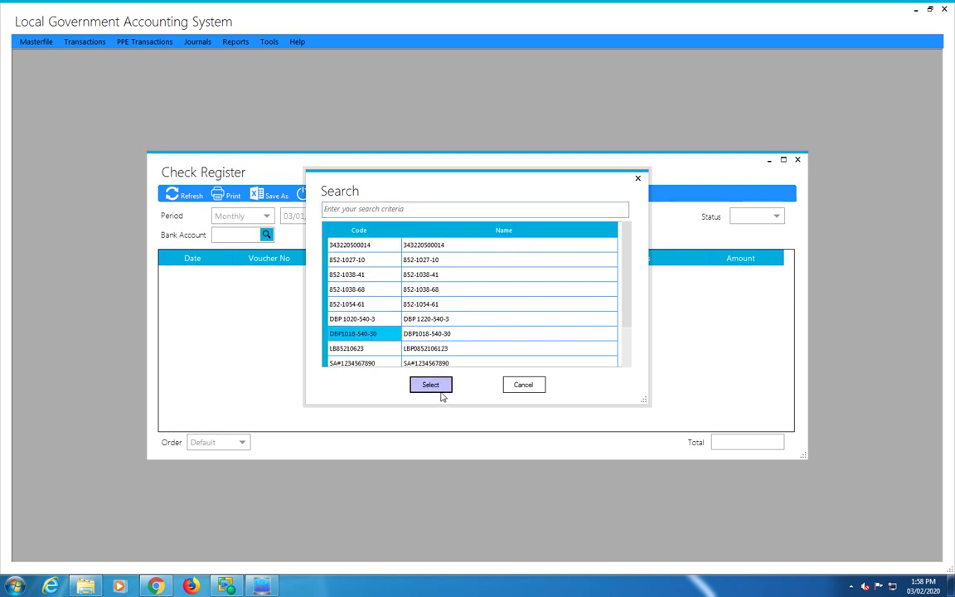
left_click(442, 392)
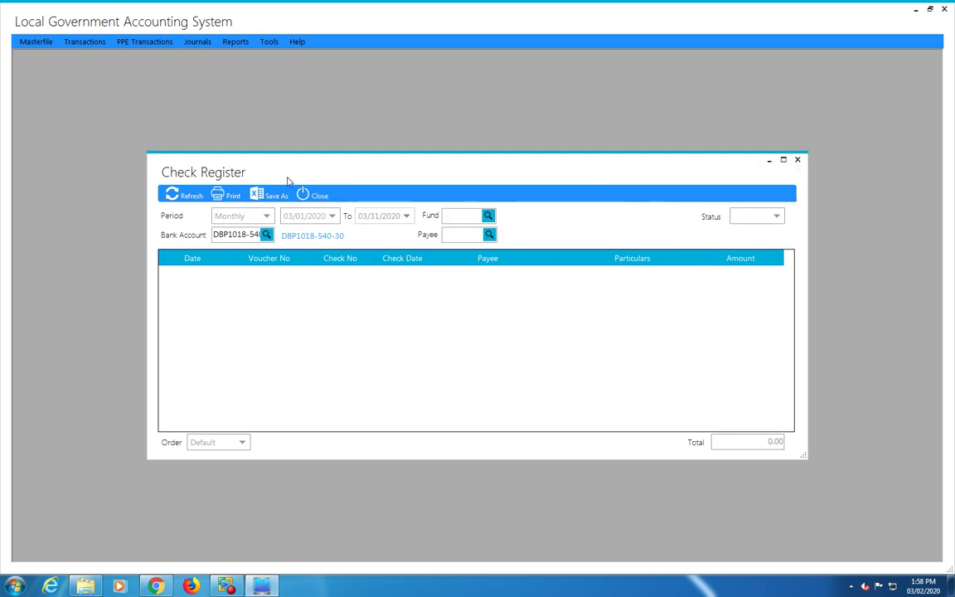
left_click(316, 195)
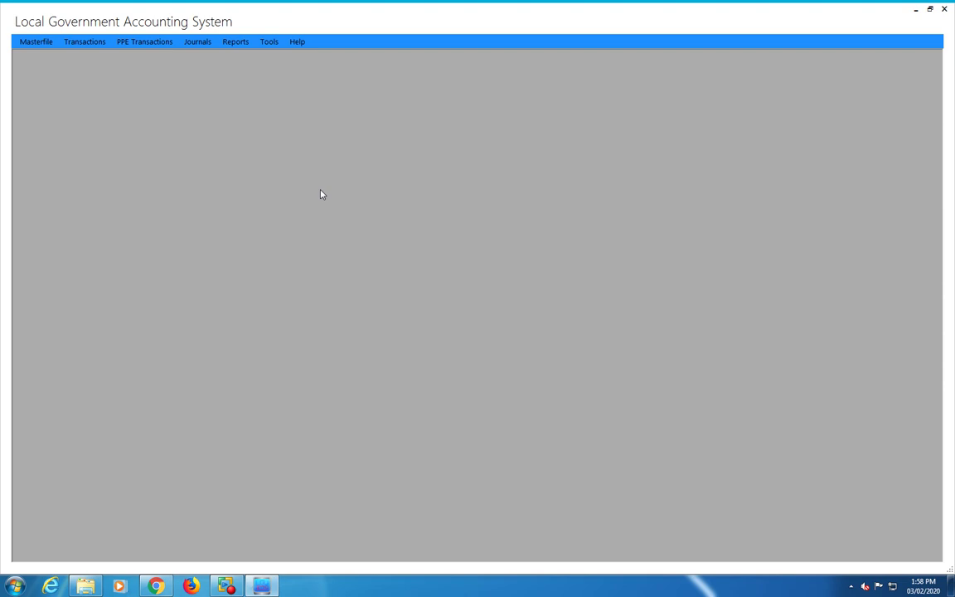
Open the General Journal and load it for the month starting 01/01/2020 with fund 100, General Fund.
left_click(192, 44)
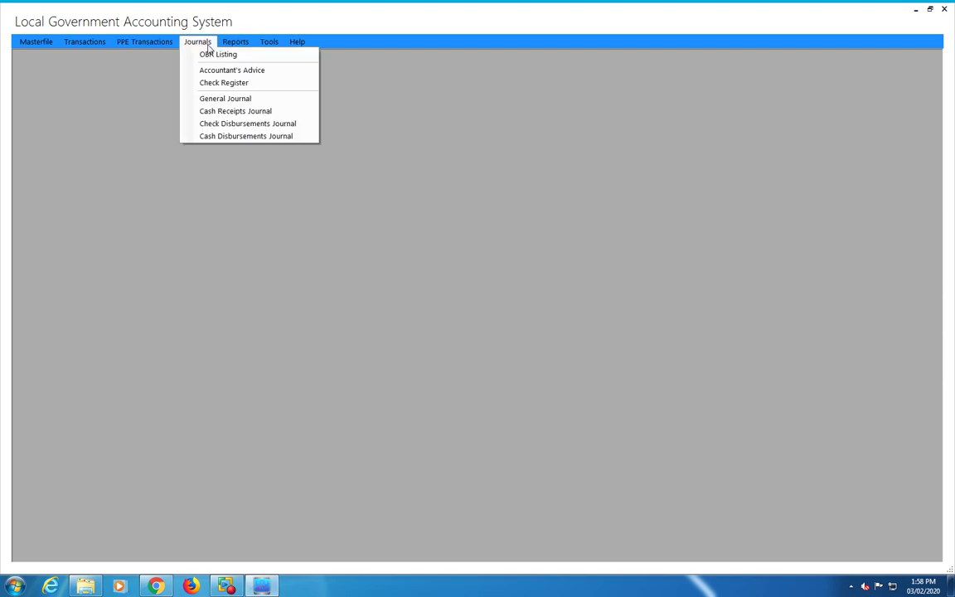
left_click(231, 98)
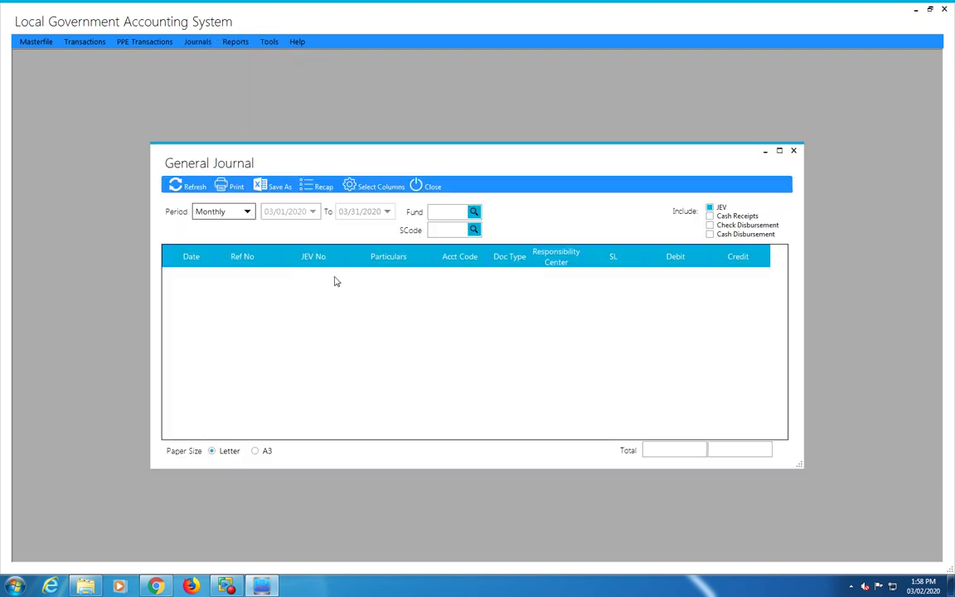
left_click(312, 212)
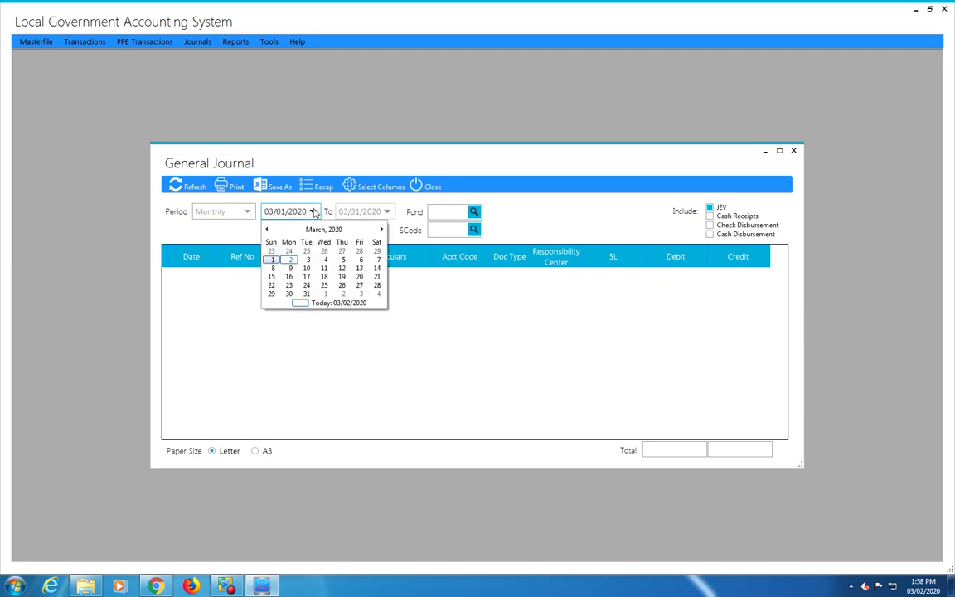
left_click(267, 229)
left_click(267, 229)
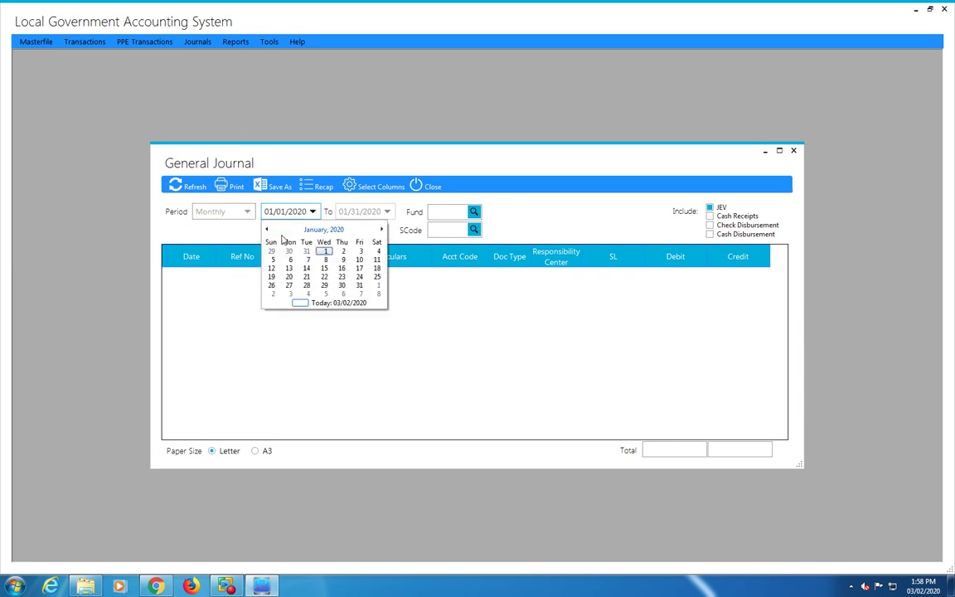
left_click(321, 252)
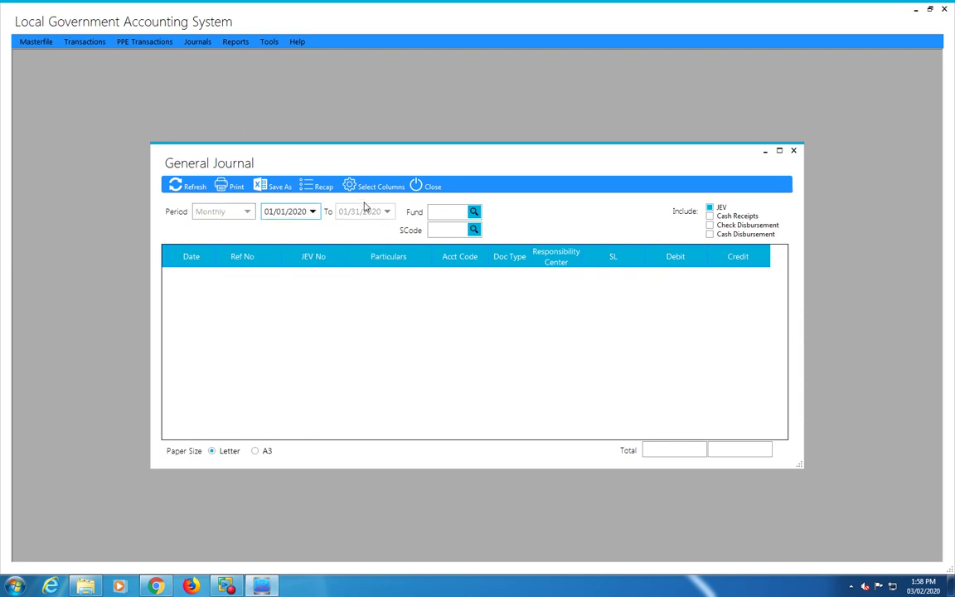
left_click(473, 212)
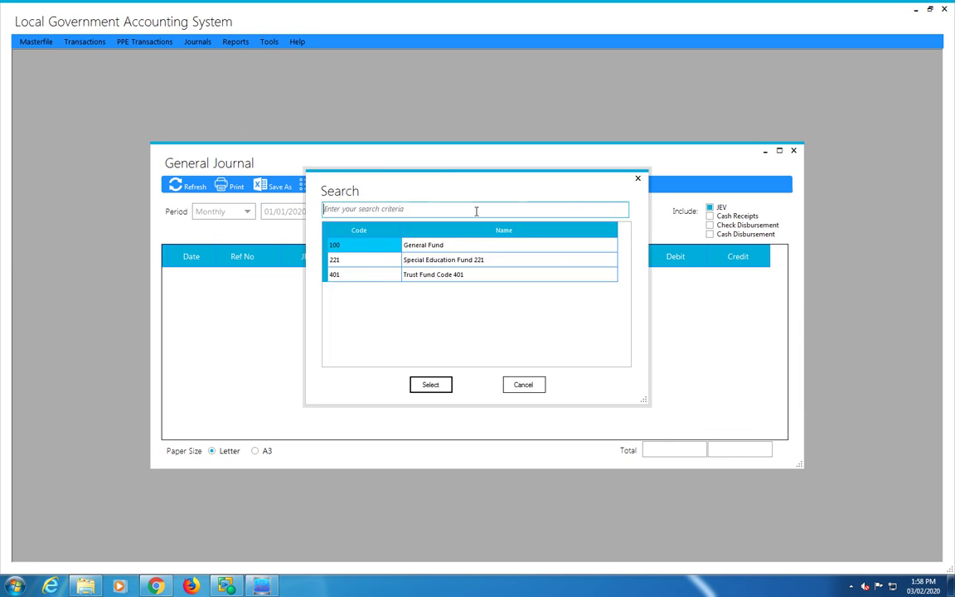
left_click(431, 385)
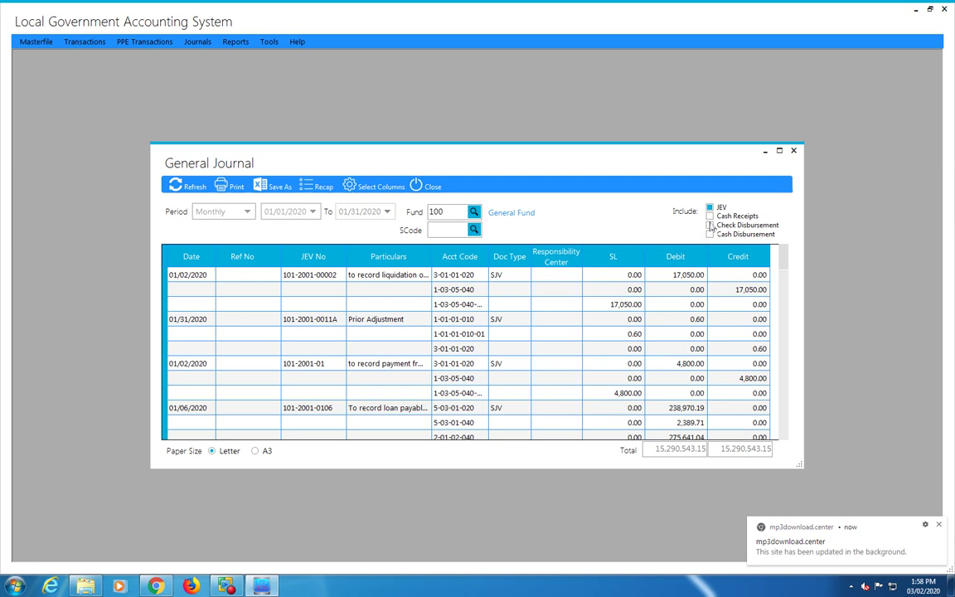
left_click(710, 216)
left_click(710, 233)
left_click(710, 225)
left_click(710, 216)
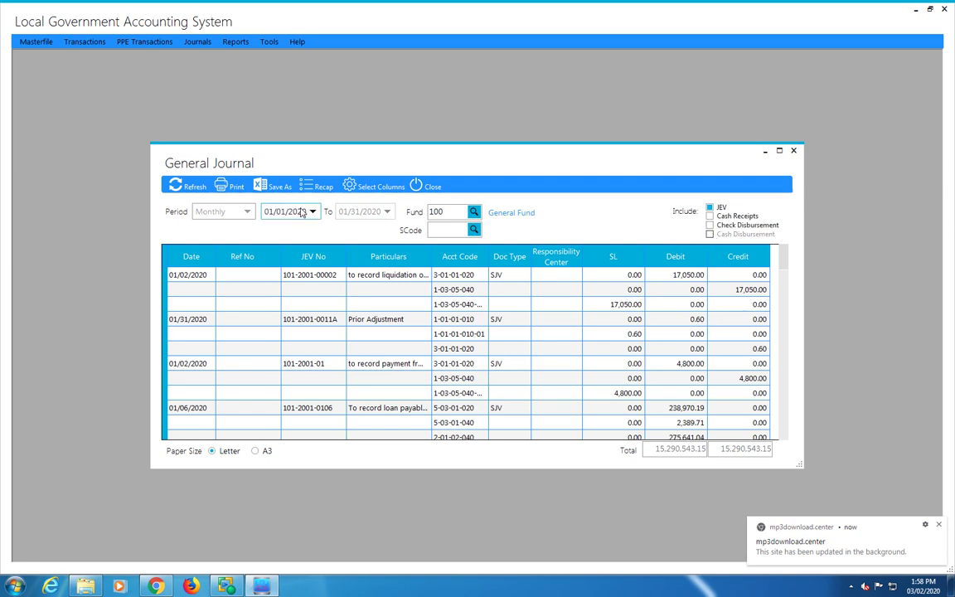
left_click(187, 189)
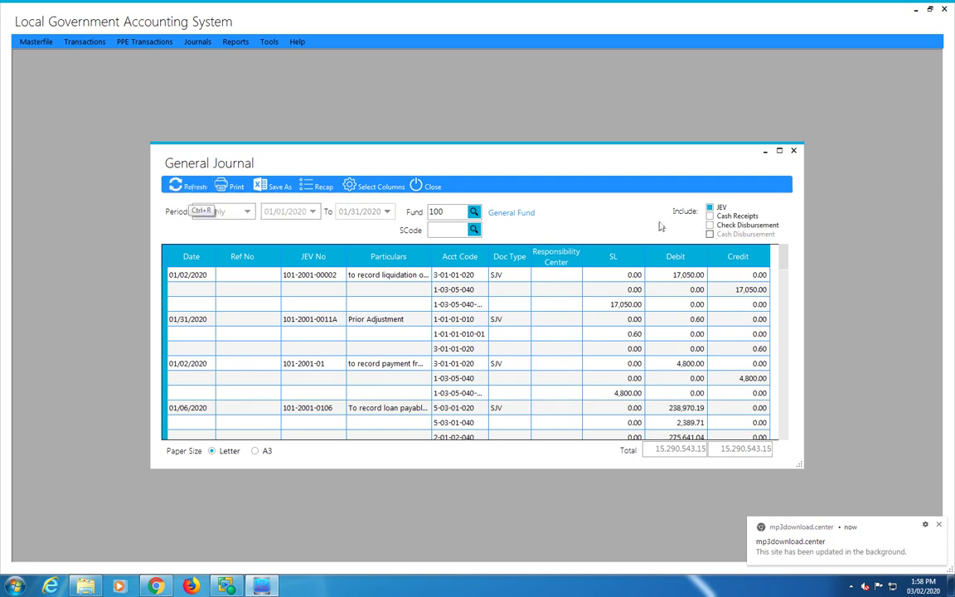
Exclude JEV entries from the General Journal, include only Cash Receipts, and refresh the listing.
left_click(710, 207)
left_click(710, 216)
left_click(709, 216)
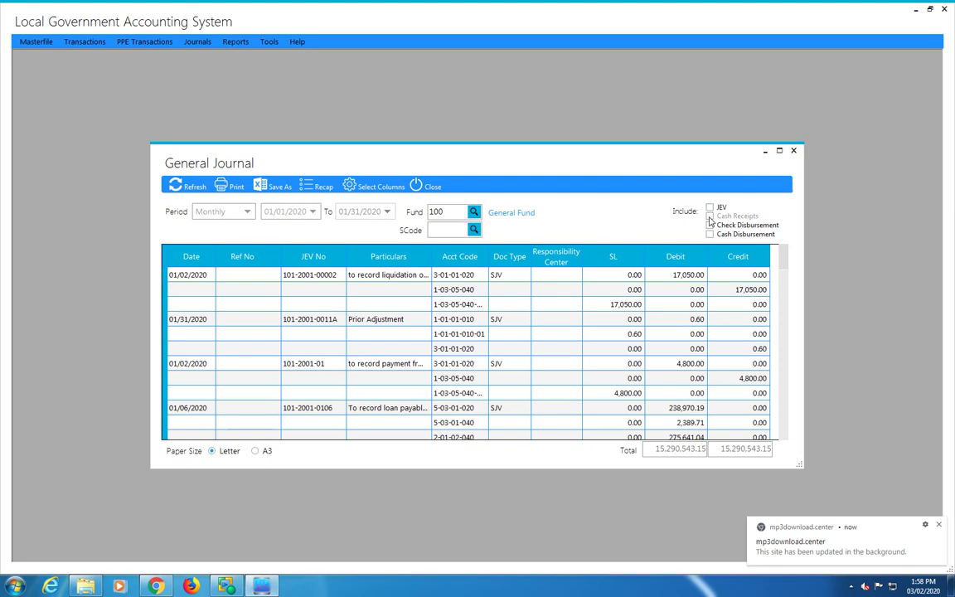
left_click(199, 189)
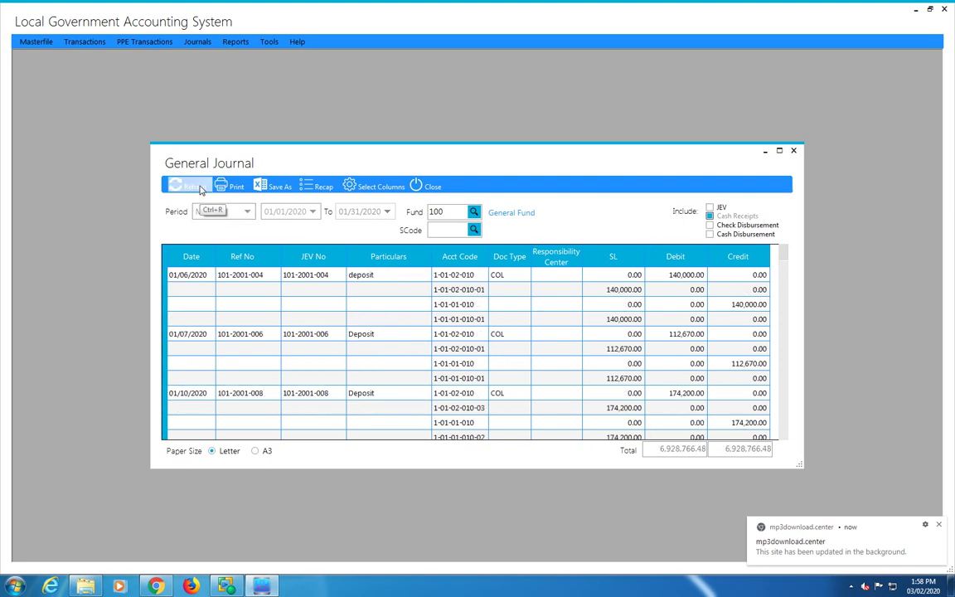
Look through the General Journal print preview up to its last page, and close the preview and the journal.
left_click(232, 187)
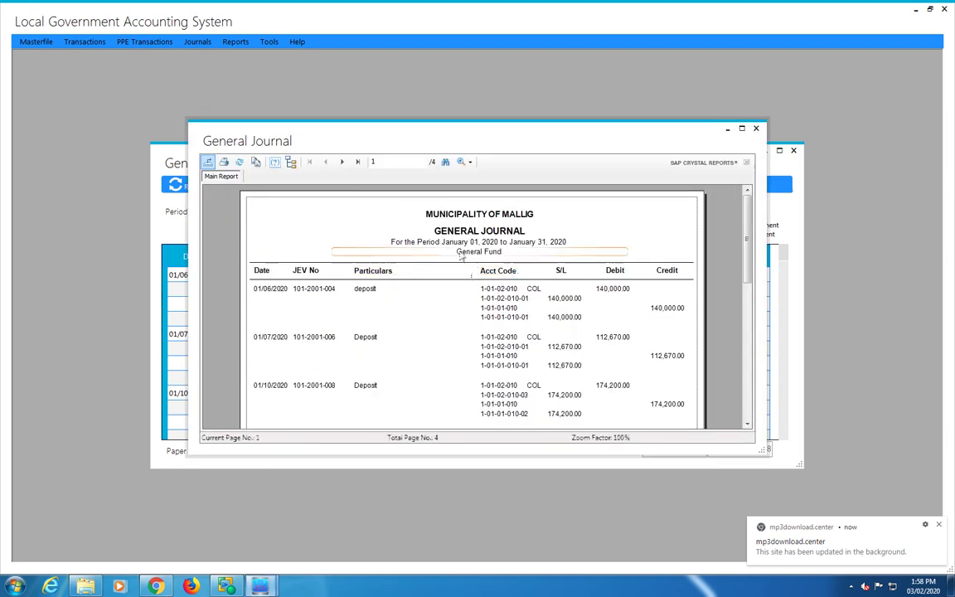
scroll(458, 249, "down", 5)
scroll(459, 247, "down", 3)
scroll(458, 245, "up", 7)
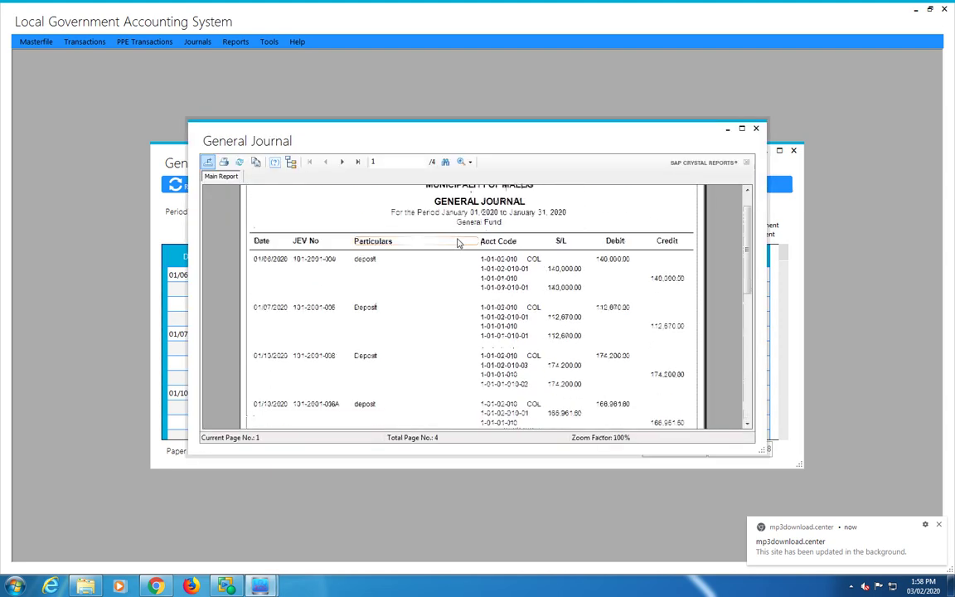
scroll(459, 242, "up", 1)
left_click(339, 163)
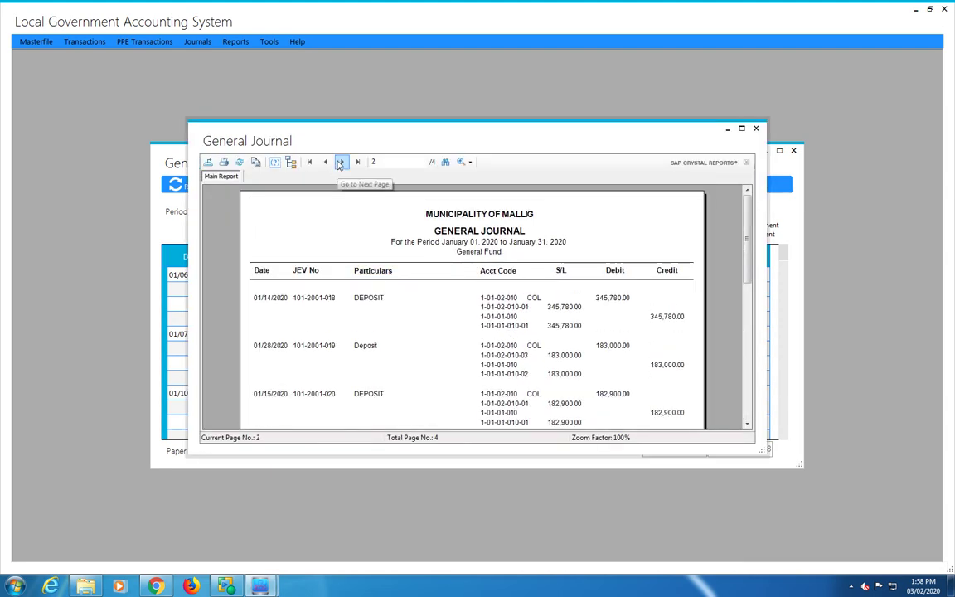
left_click(339, 162)
left_click(339, 162)
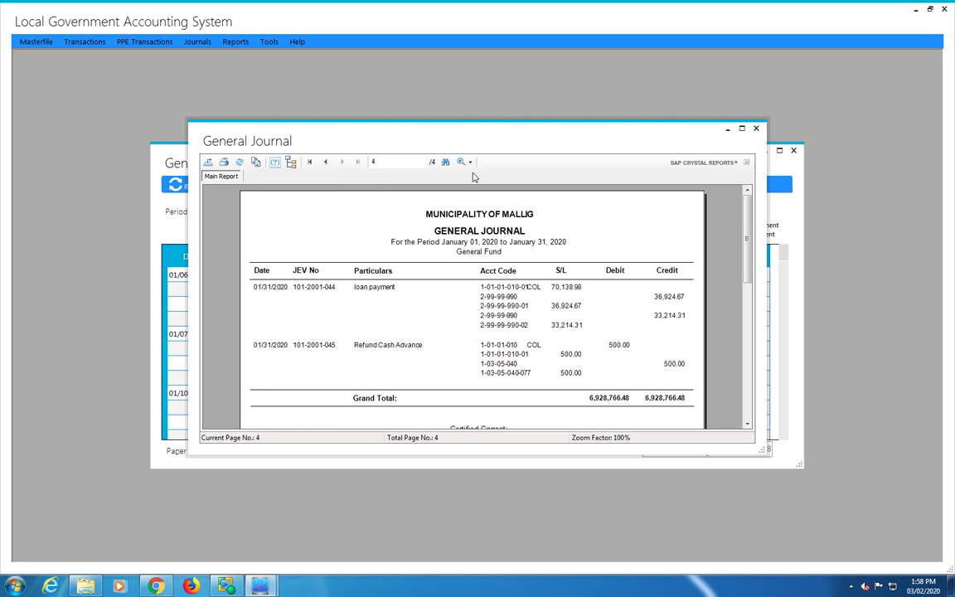
left_click(756, 129)
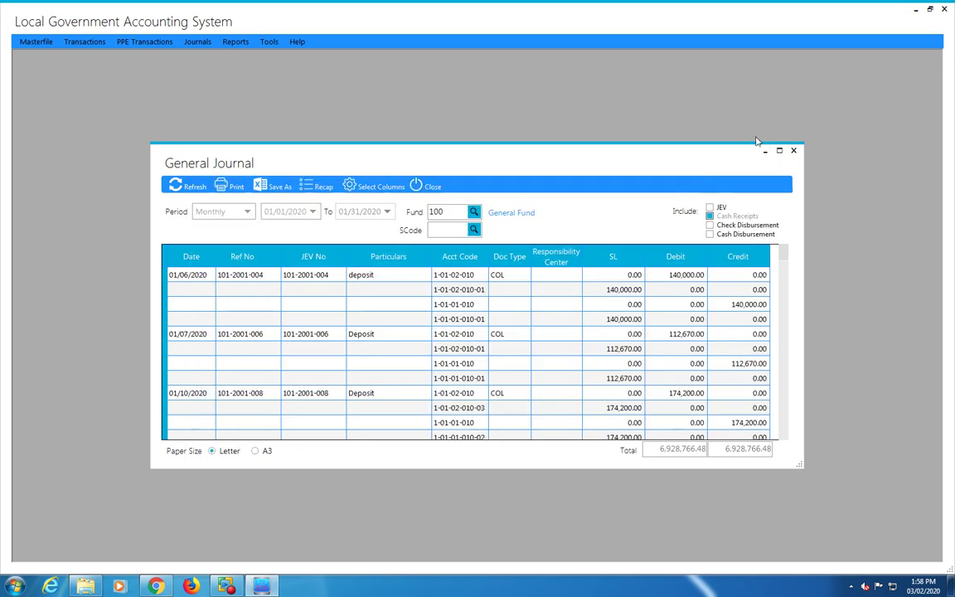
left_click(440, 185)
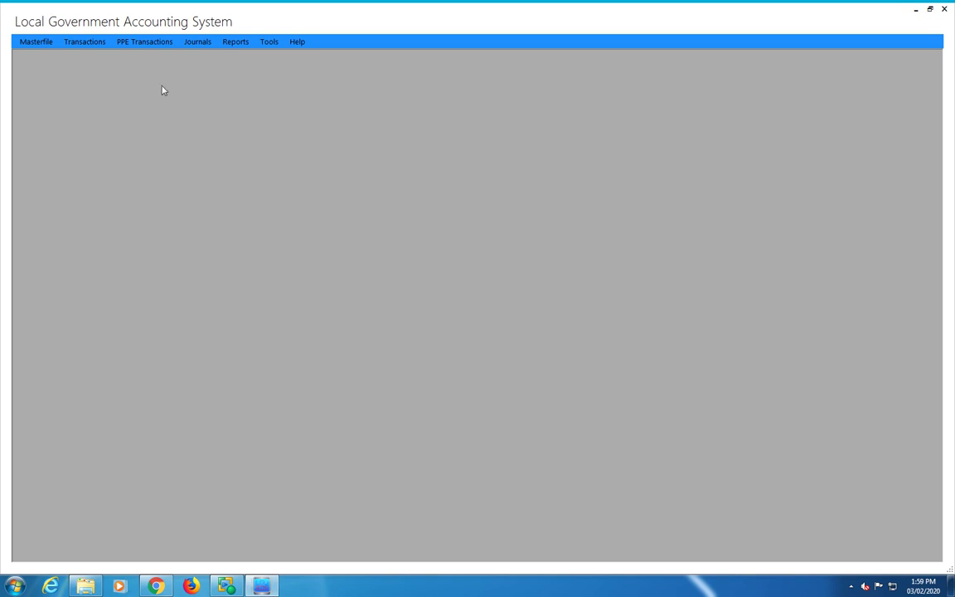
Open the Cash Receipts Journal and set its monthly period to start on 01/01/2020 with fund 100, General Fund.
left_click(207, 43)
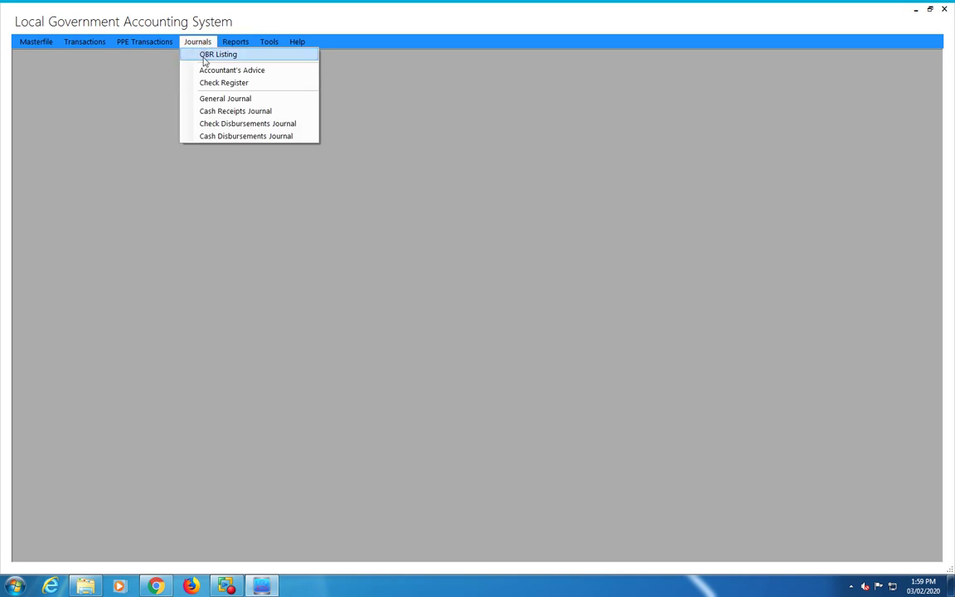
left_click(217, 113)
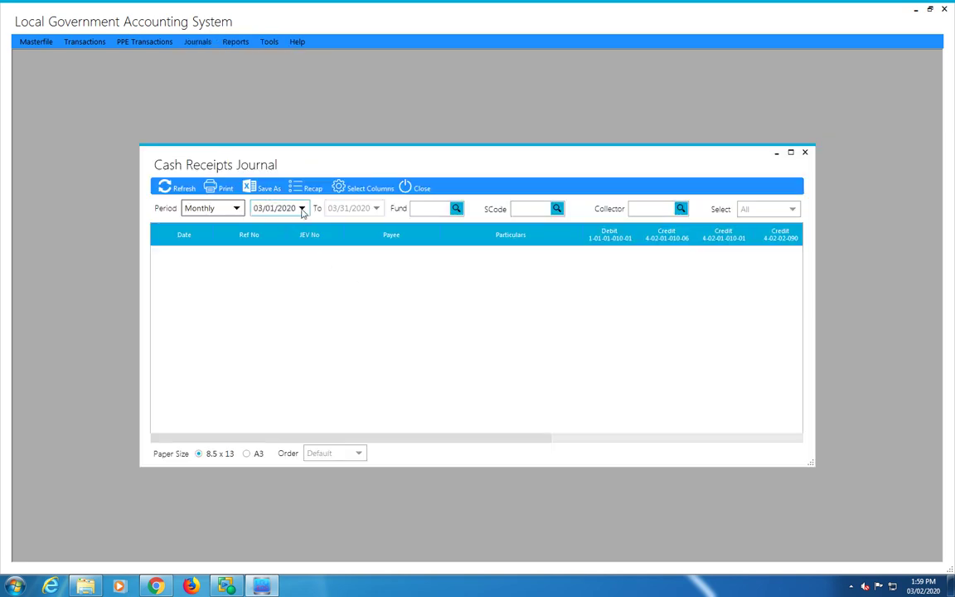
left_click(302, 208)
left_click(257, 226)
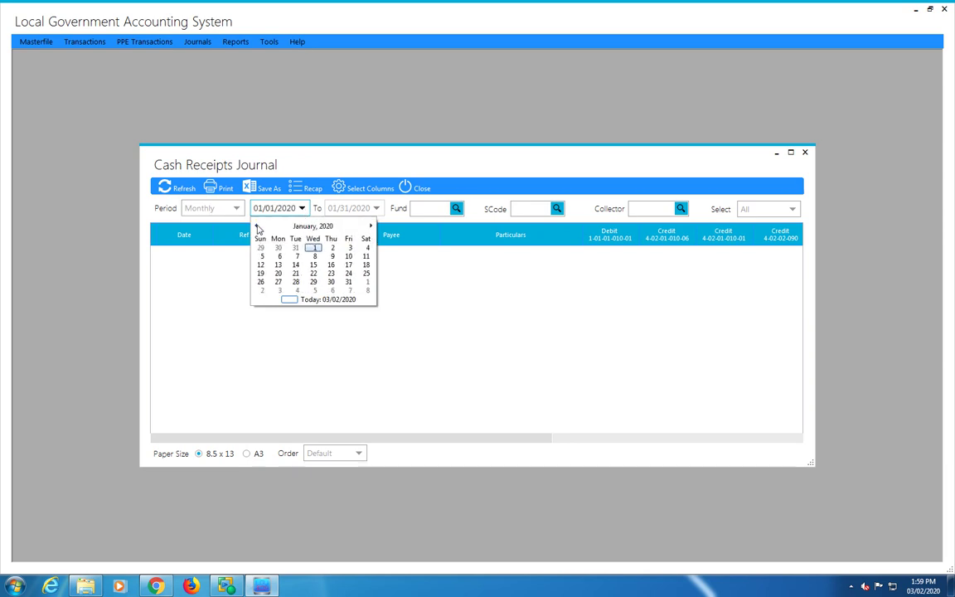
left_click(311, 247)
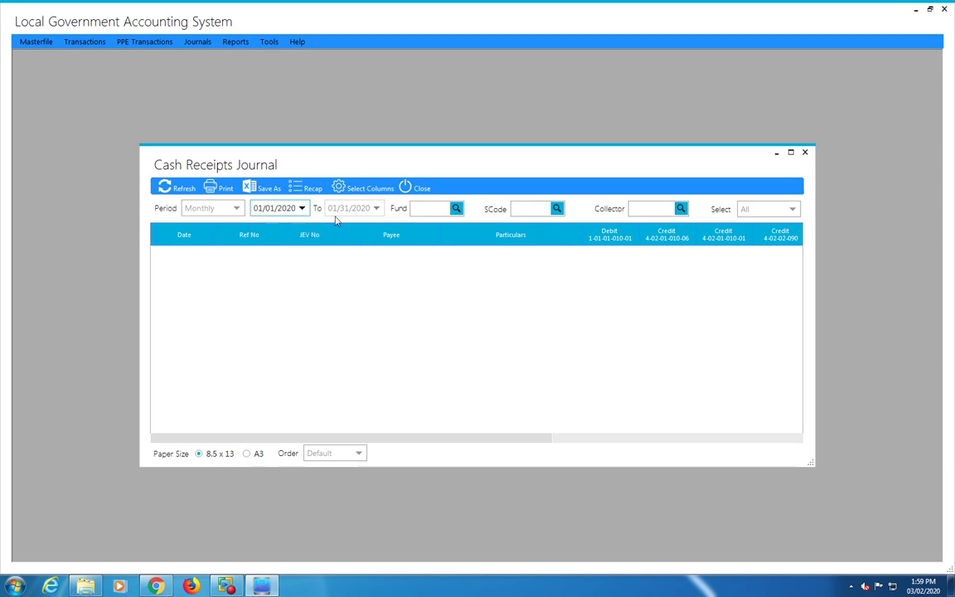
left_click(456, 208)
left_click(456, 209)
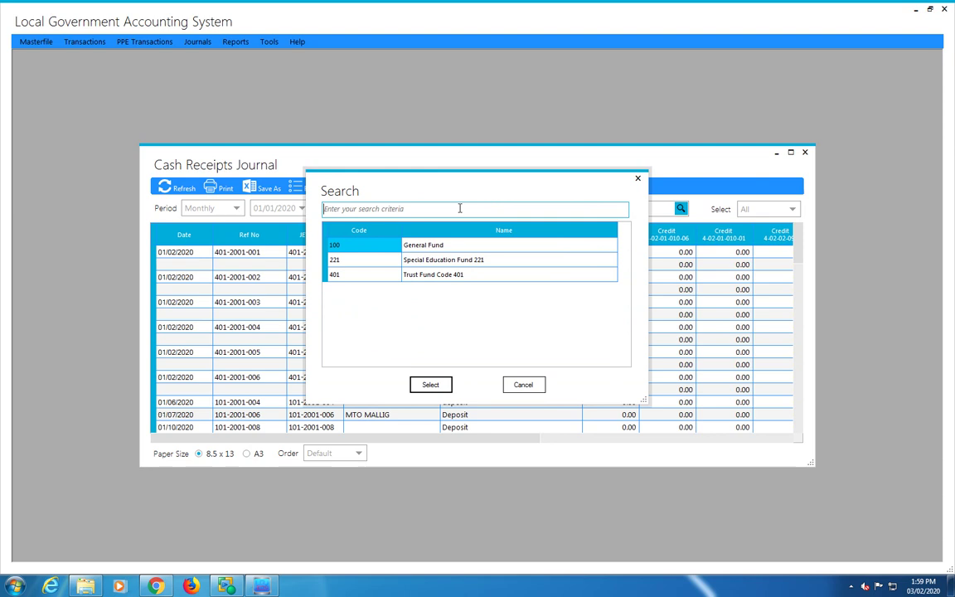
left_click(431, 385)
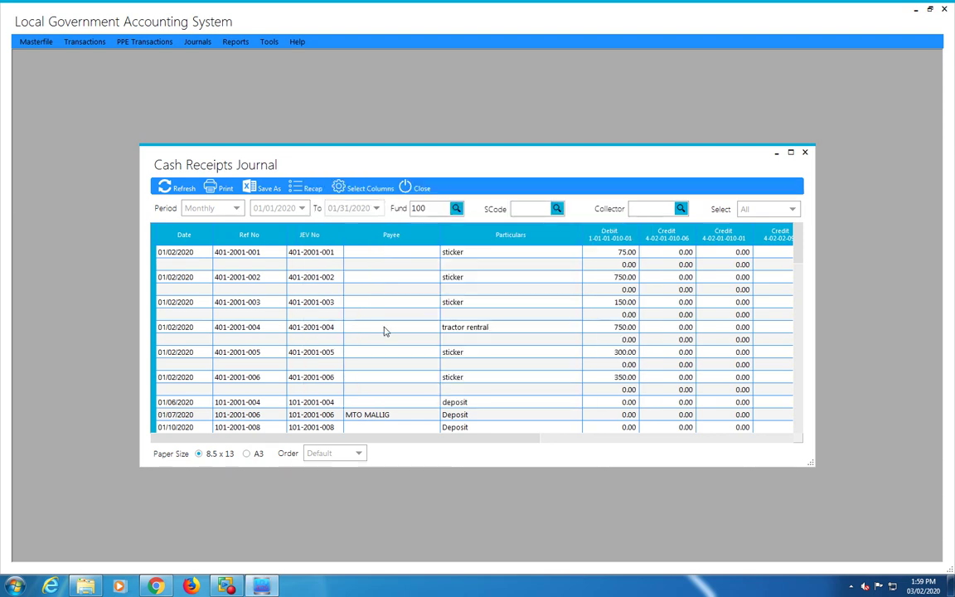
Refresh the Cash Receipts Journal for the chosen fund, look through its print preview, and close the preview and the journal.
left_click(189, 188)
left_click(213, 189)
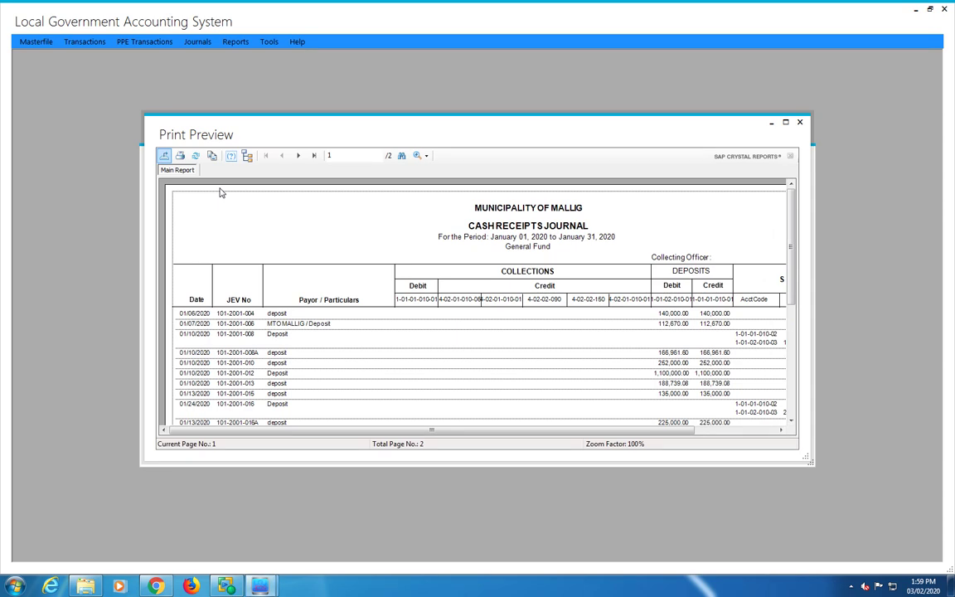
scroll(242, 204, "down", 5)
scroll(242, 205, "up", 6)
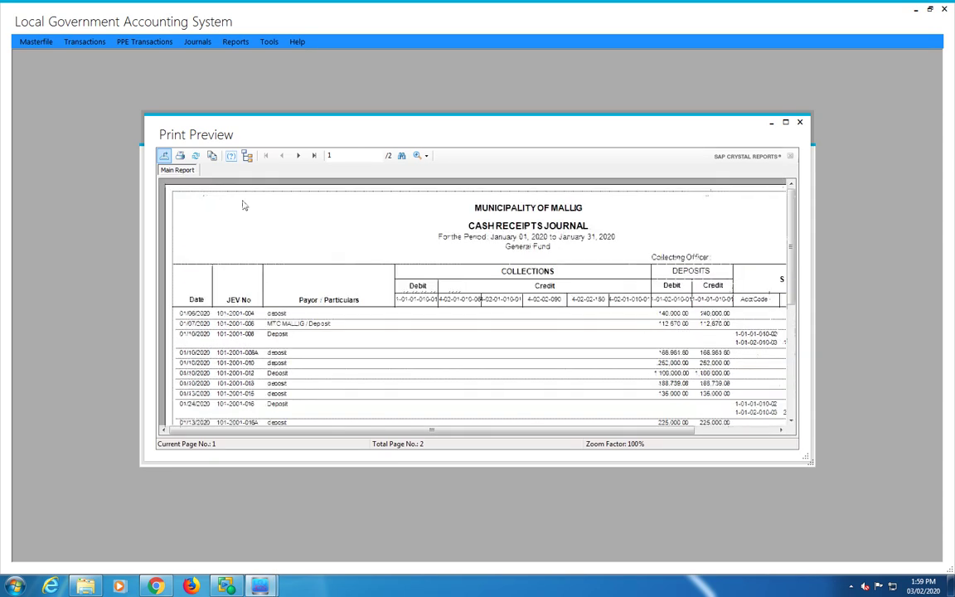
left_click(800, 124)
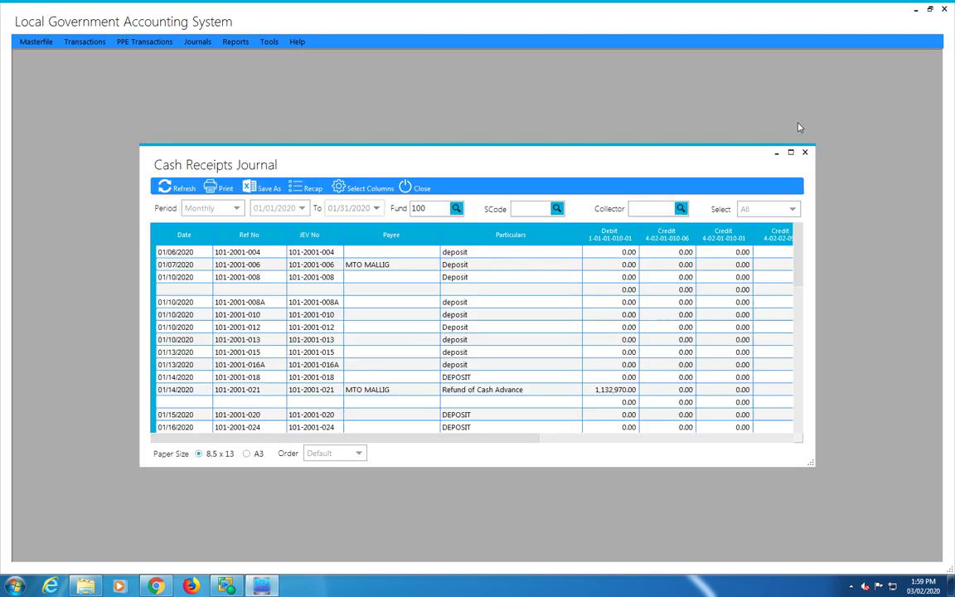
left_click(422, 188)
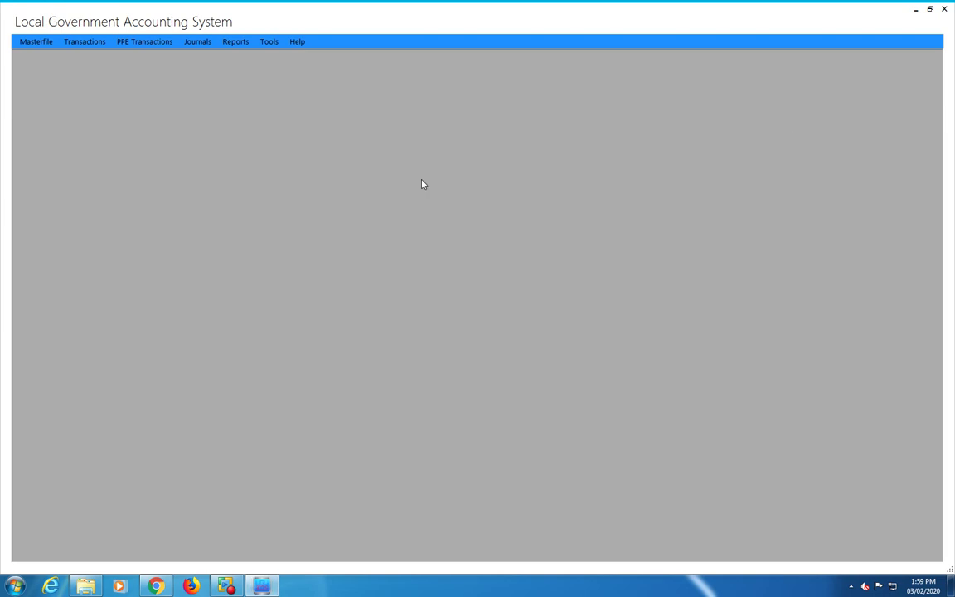
Open the Check Disbursements Journal and set its monthly period to start on 01/01/2020 with fund 100, General Fund.
left_click(197, 41)
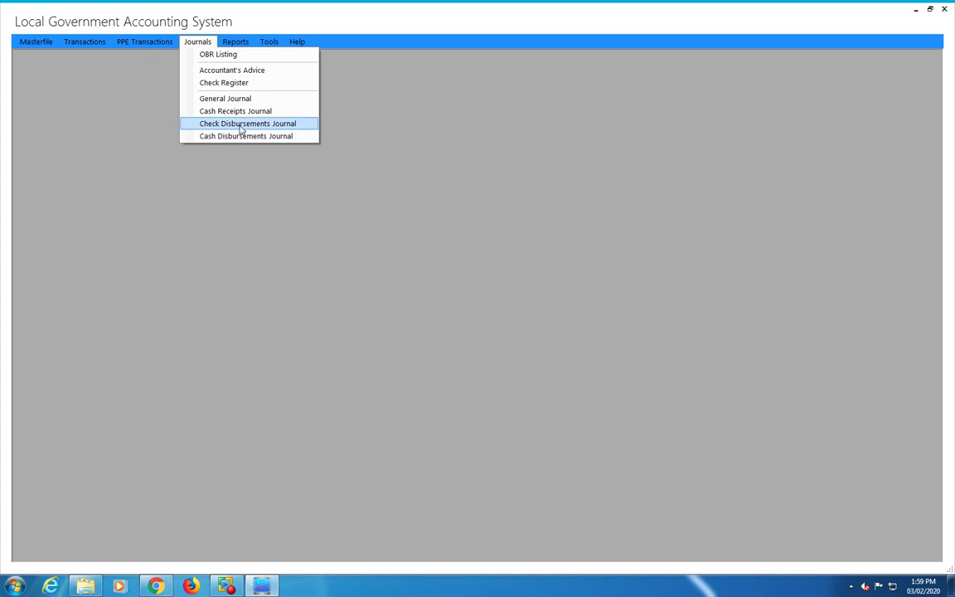
left_click(242, 124)
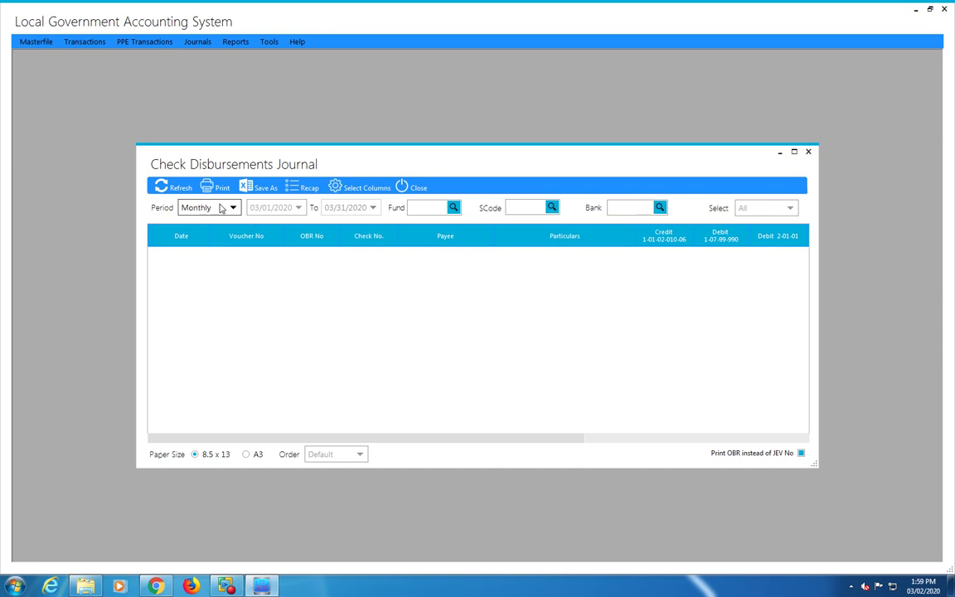
left_click(295, 208)
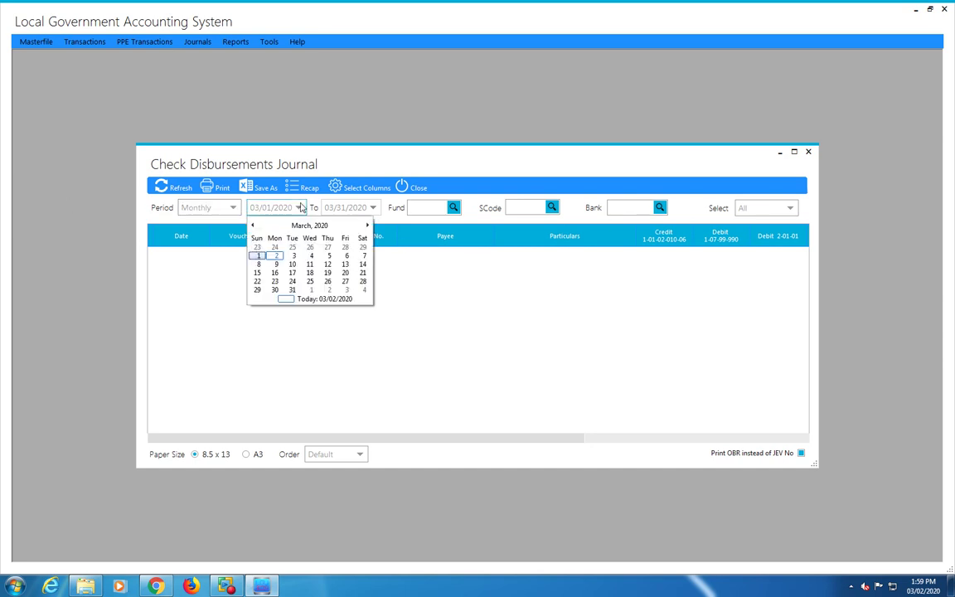
left_click(253, 226)
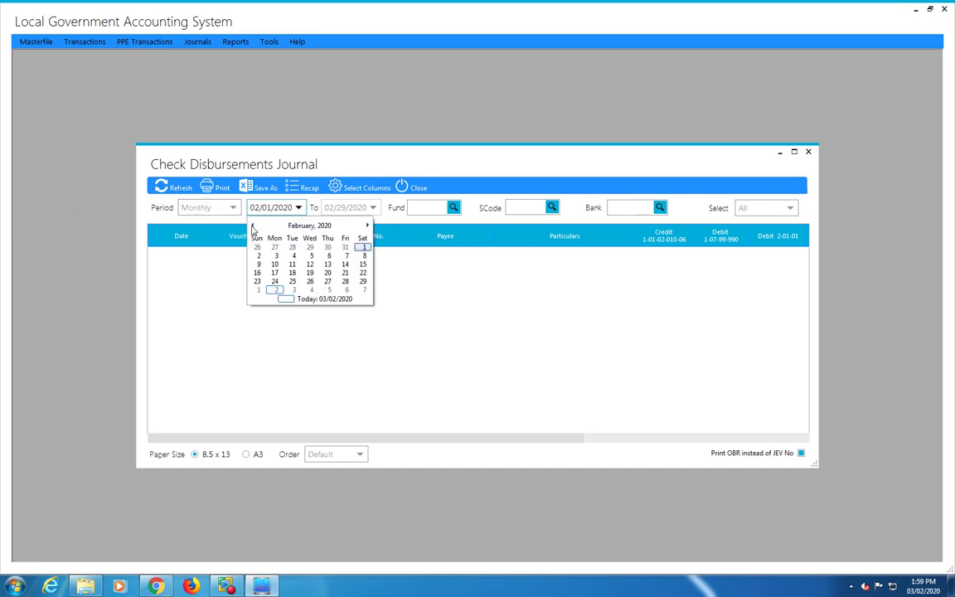
left_click(253, 226)
left_click(310, 247)
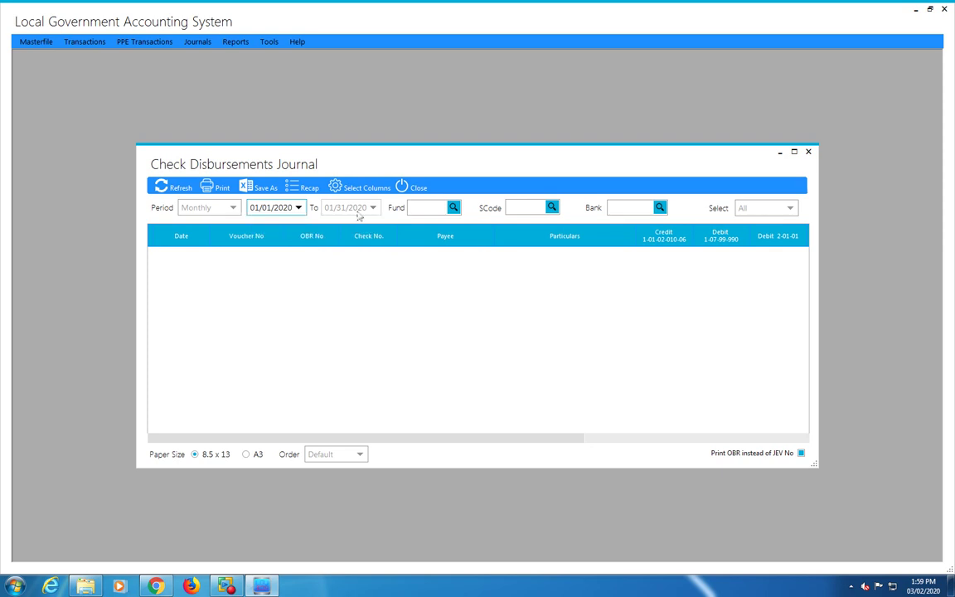
left_click(454, 208)
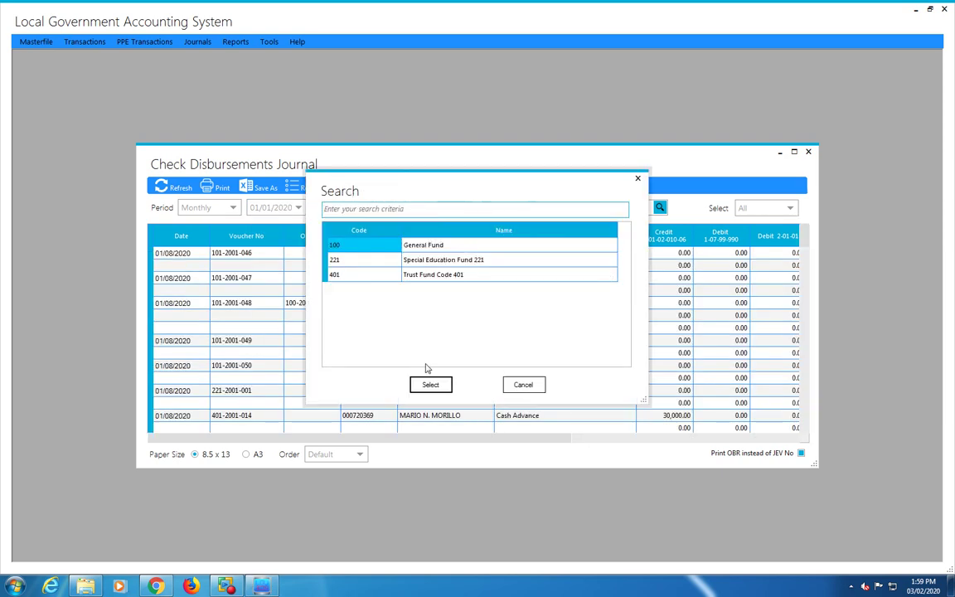
left_click(439, 385)
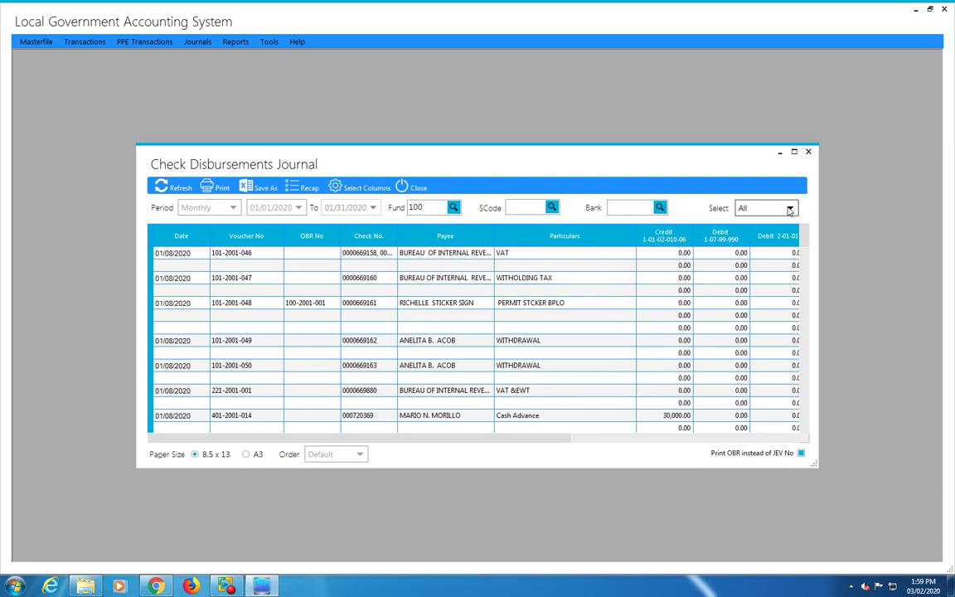
View the Check Disbursements Journal's Select filter options and its bank lookup without choosing an entry.
left_click(791, 209)
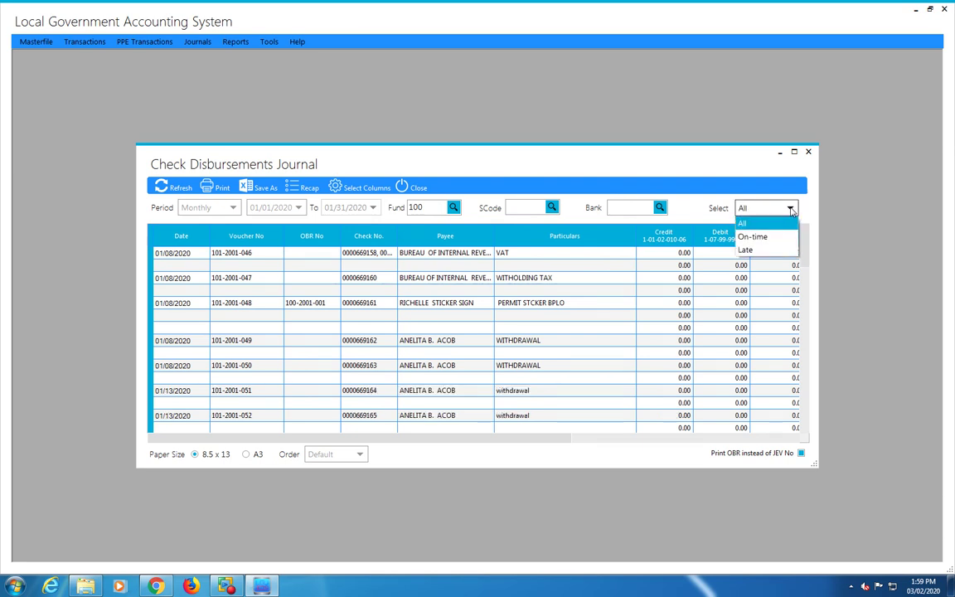
left_click(791, 210)
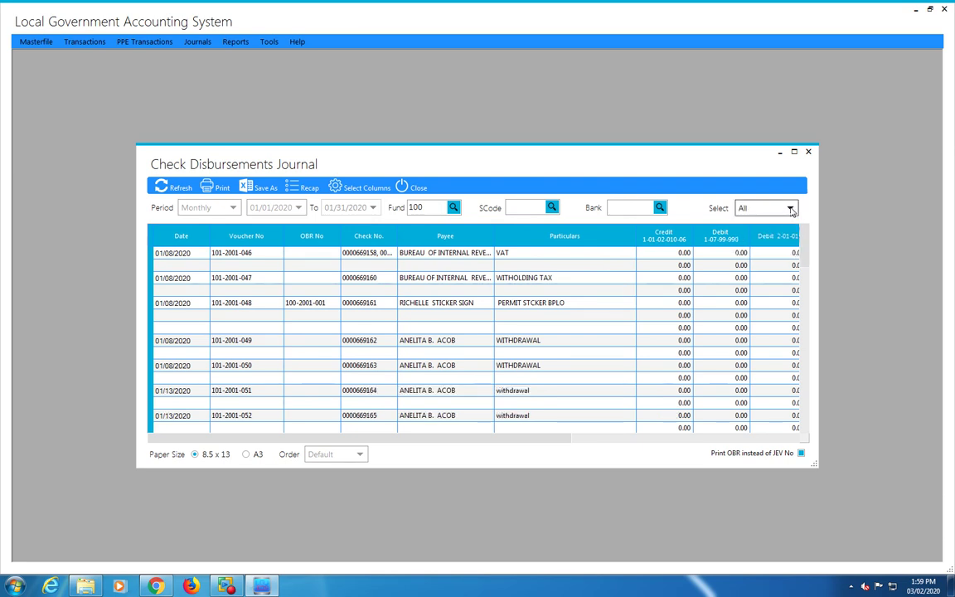
left_click(660, 208)
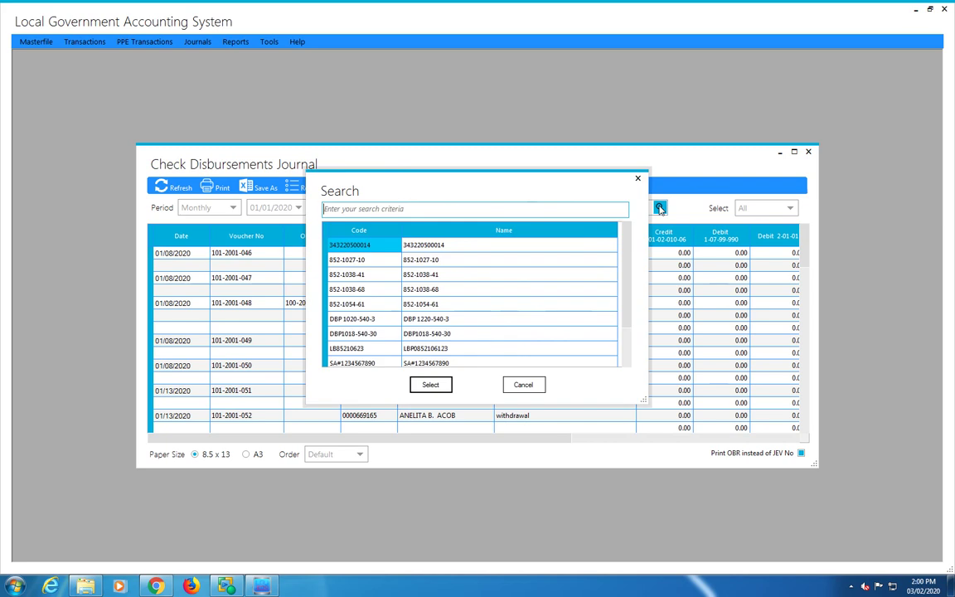
left_click(519, 380)
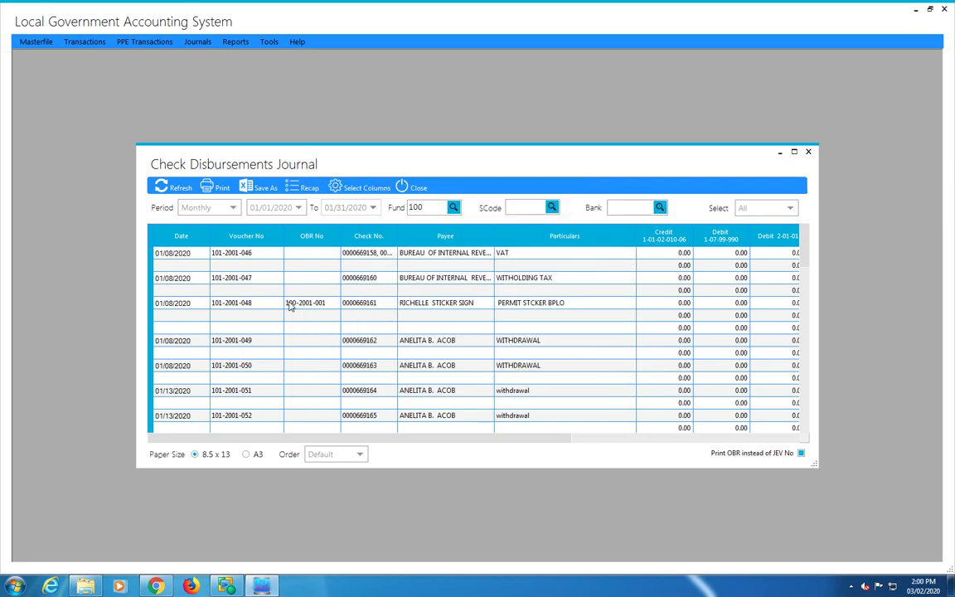
Look through the Check Disbursements Journal print preview, and close the preview and the journal.
left_click(219, 189)
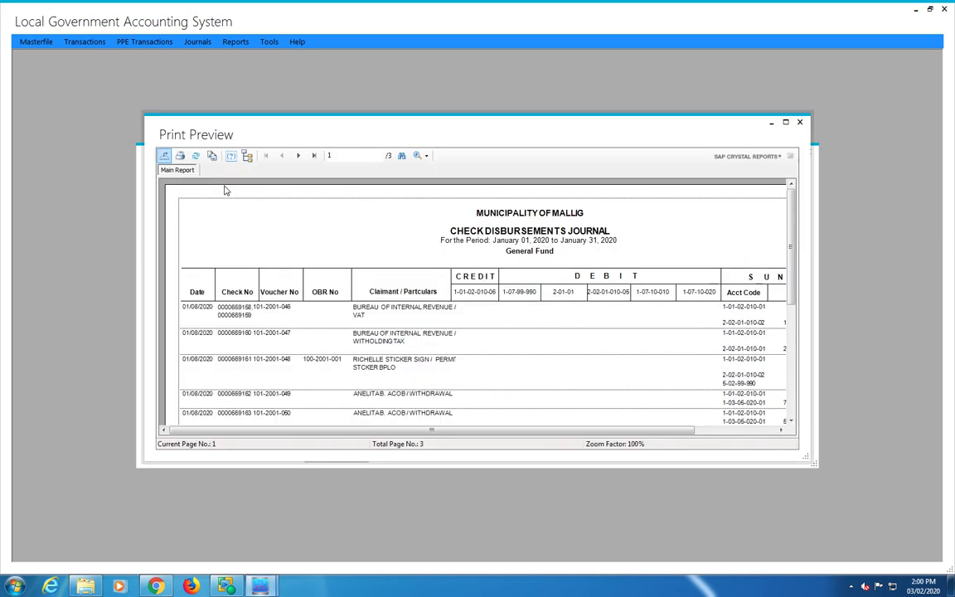
scroll(294, 247, "down", 5)
scroll(294, 247, "up", 5)
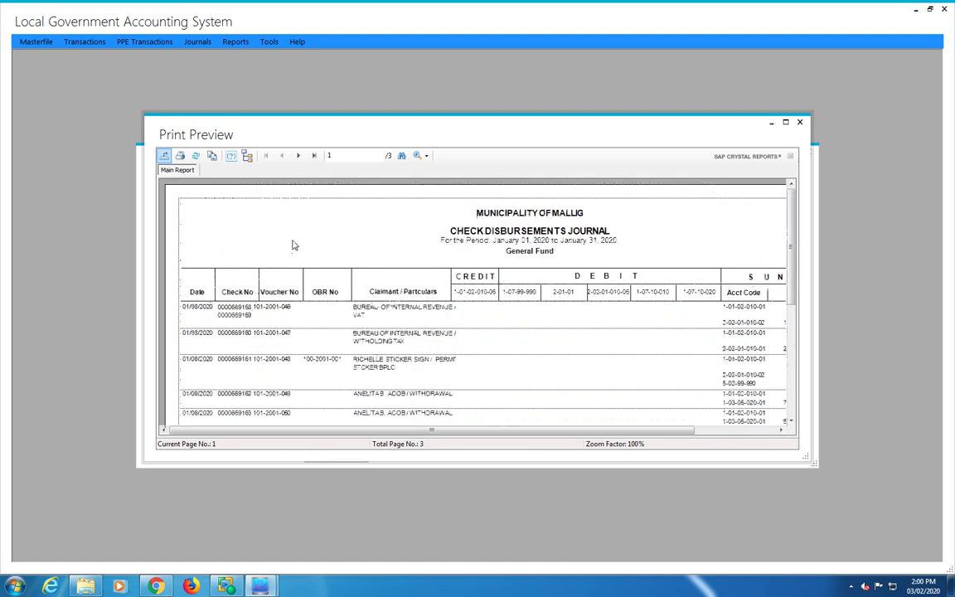
left_click(799, 122)
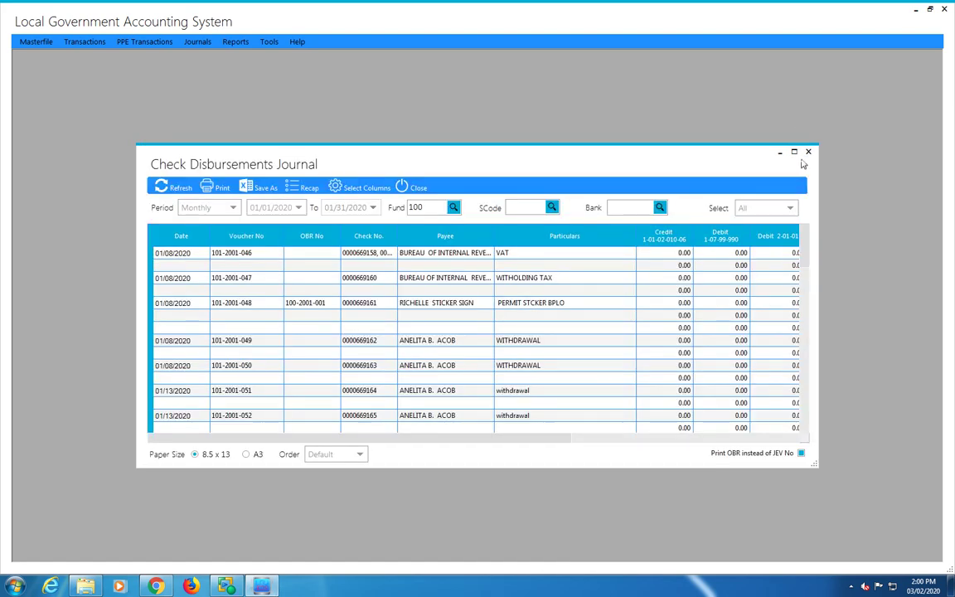
left_click(808, 154)
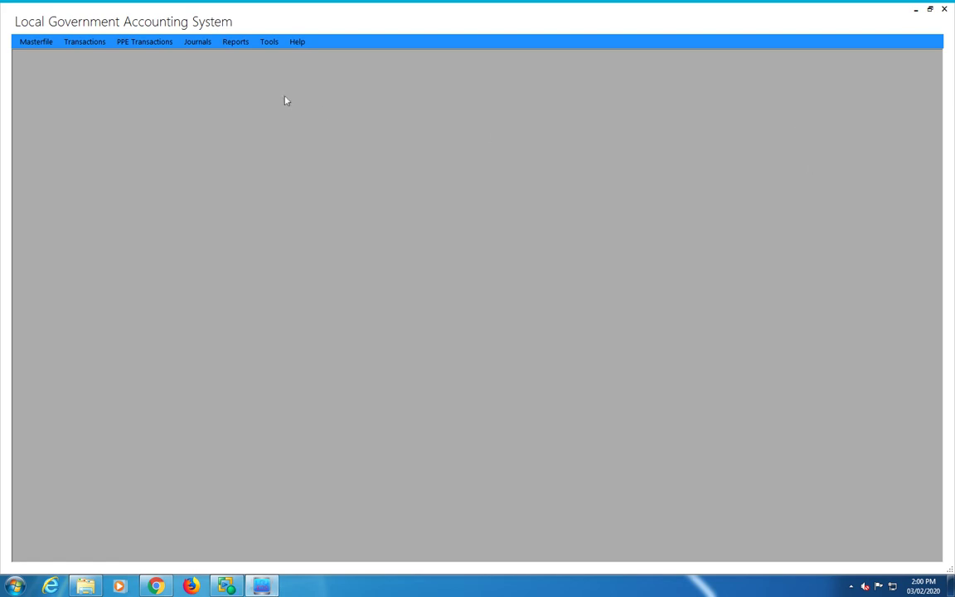
Open the SAAOB by Office budget report and choose fund 100, General Fund.
left_click(199, 42)
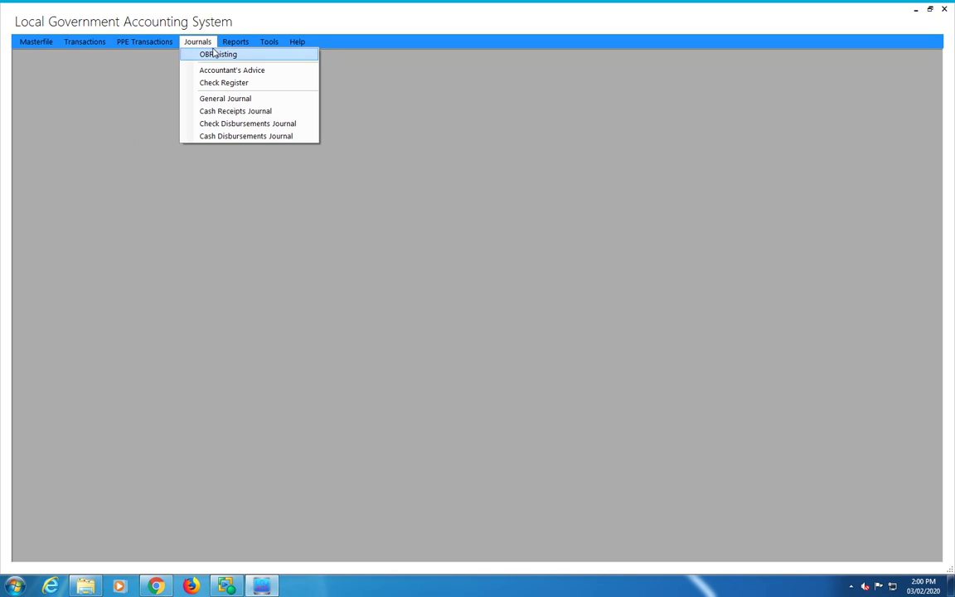
mouse_move(228, 46)
mouse_move(310, 60)
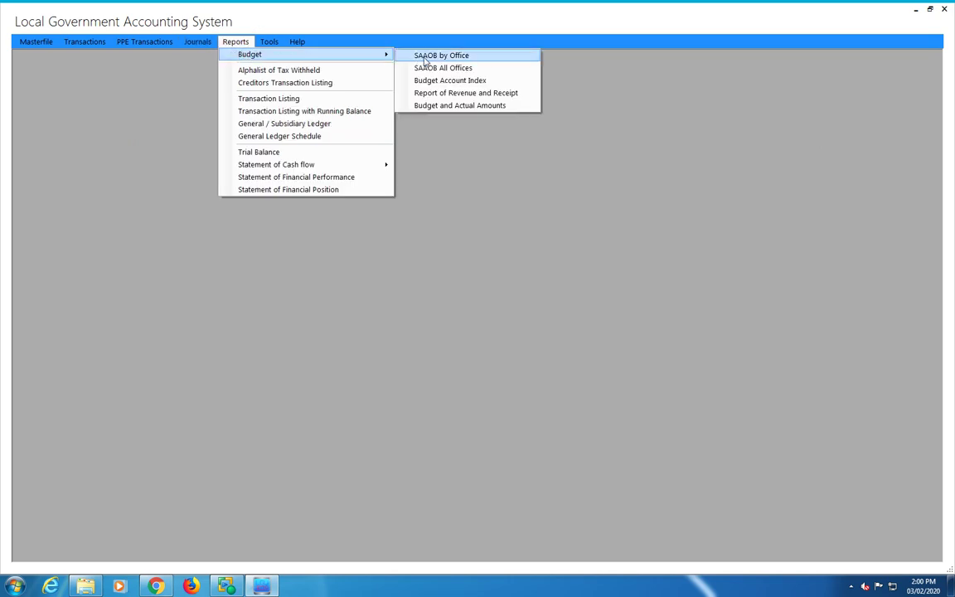
left_click(425, 56)
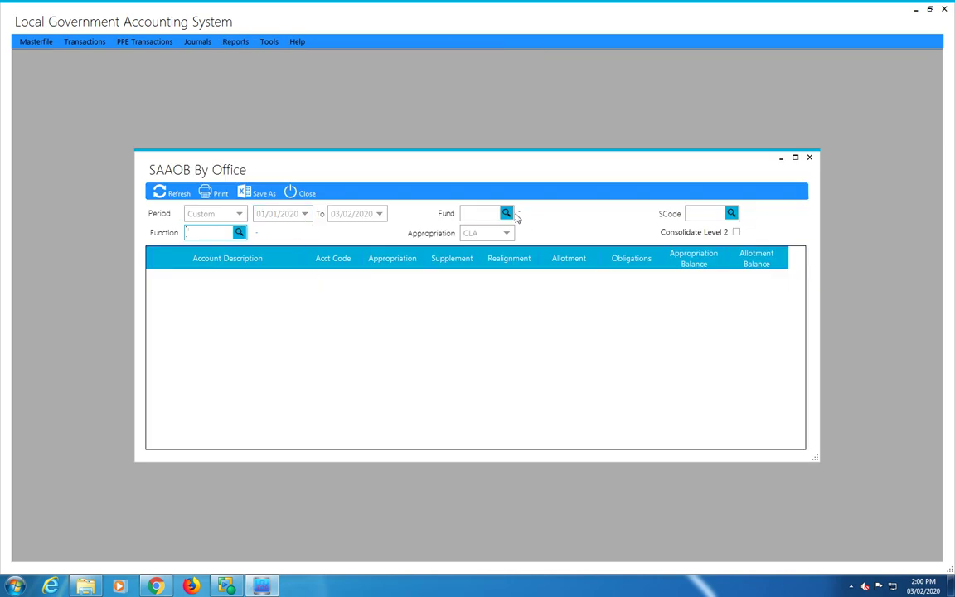
left_click(506, 213)
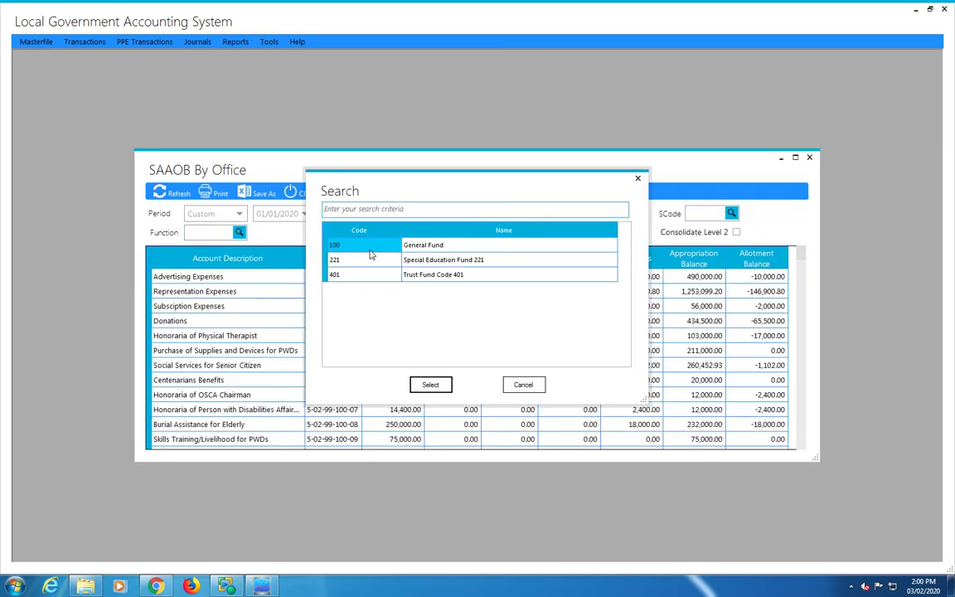
left_click(428, 387)
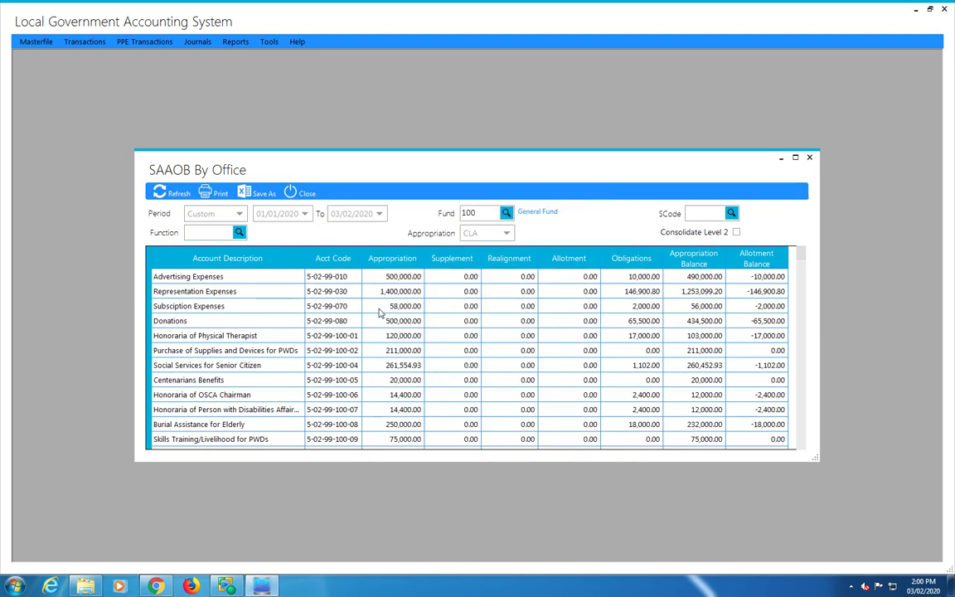
Search the functions for "may", choose 1011, Executive Services (Mayor), and refresh the SAAOB By Office listing.
left_click(239, 233)
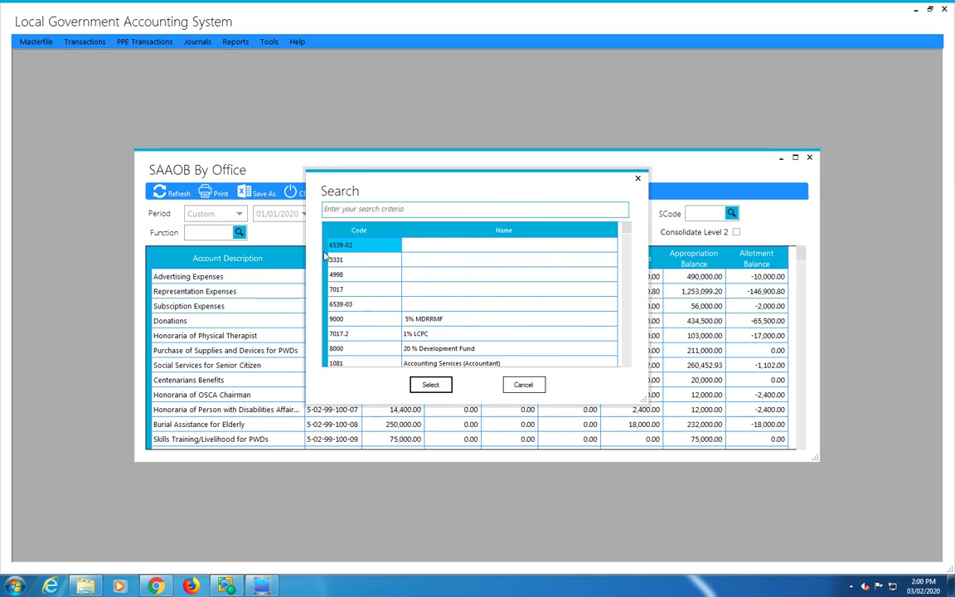
type("may")
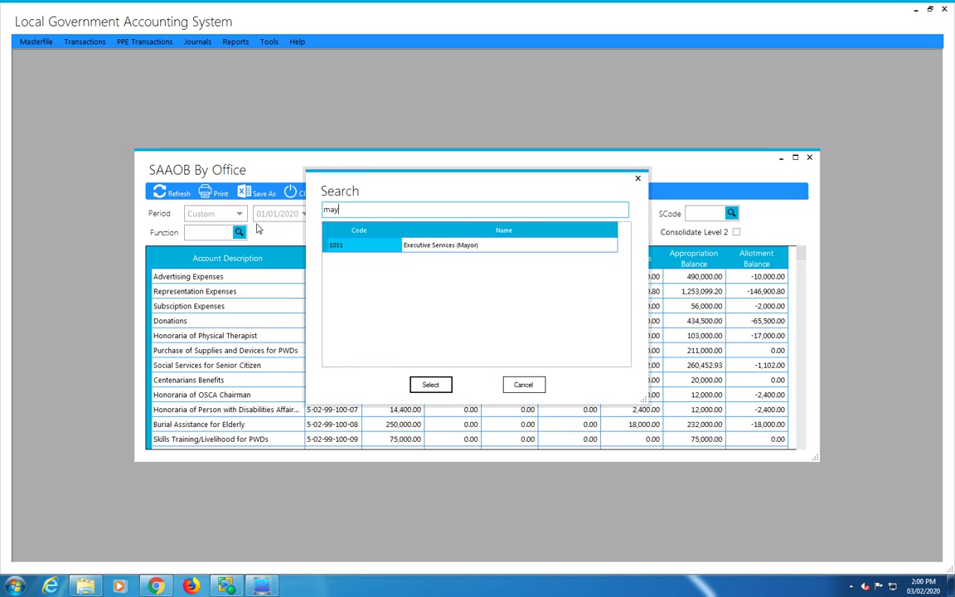
left_click(430, 383)
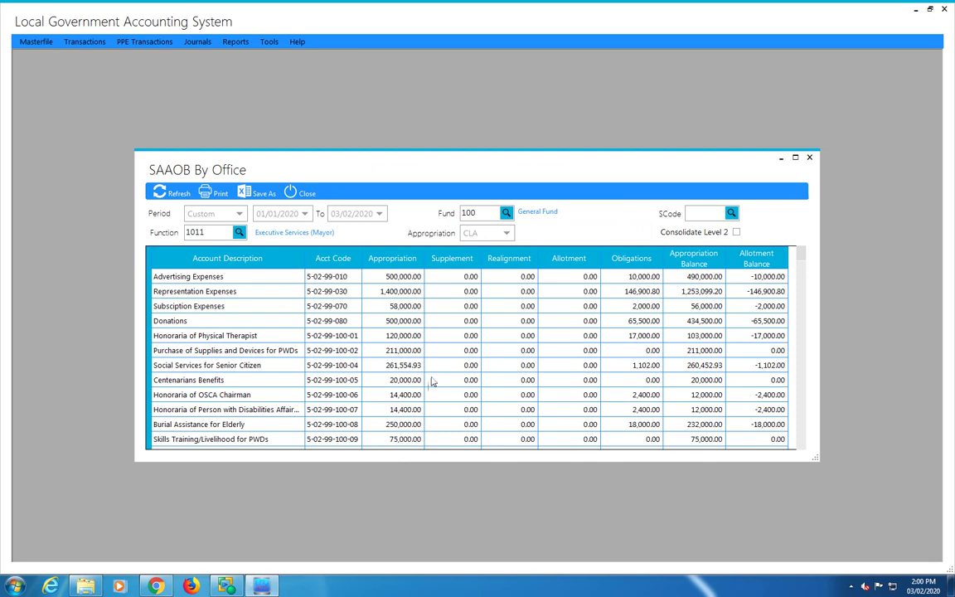
left_click(173, 196)
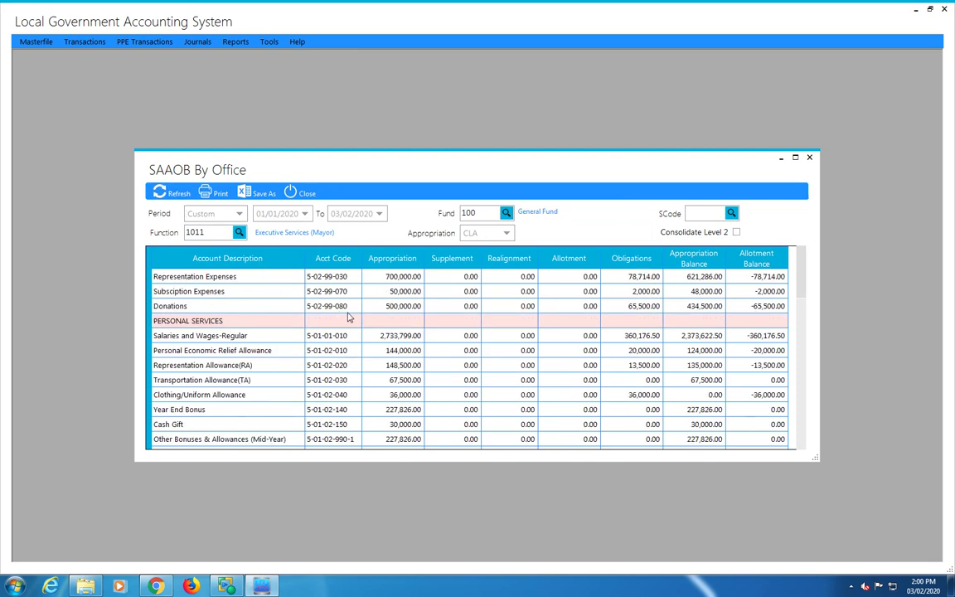
Examine the SAAOB By Office print preview for the Mayor's office across its full width, and close the preview and the report.
left_click(222, 193)
left_click(507, 233)
left_click(509, 235)
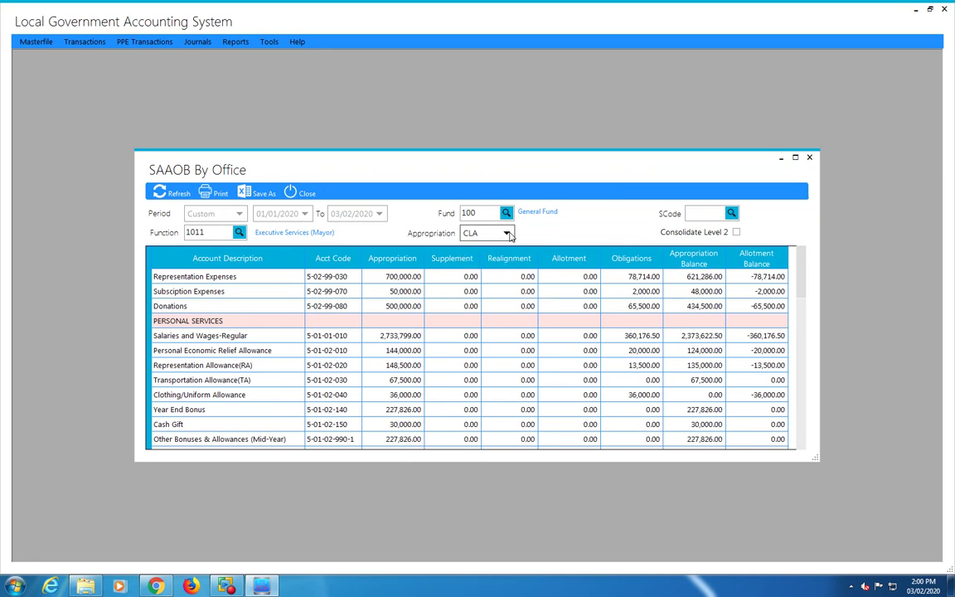
left_click(217, 193)
scroll(454, 309, "down", 5)
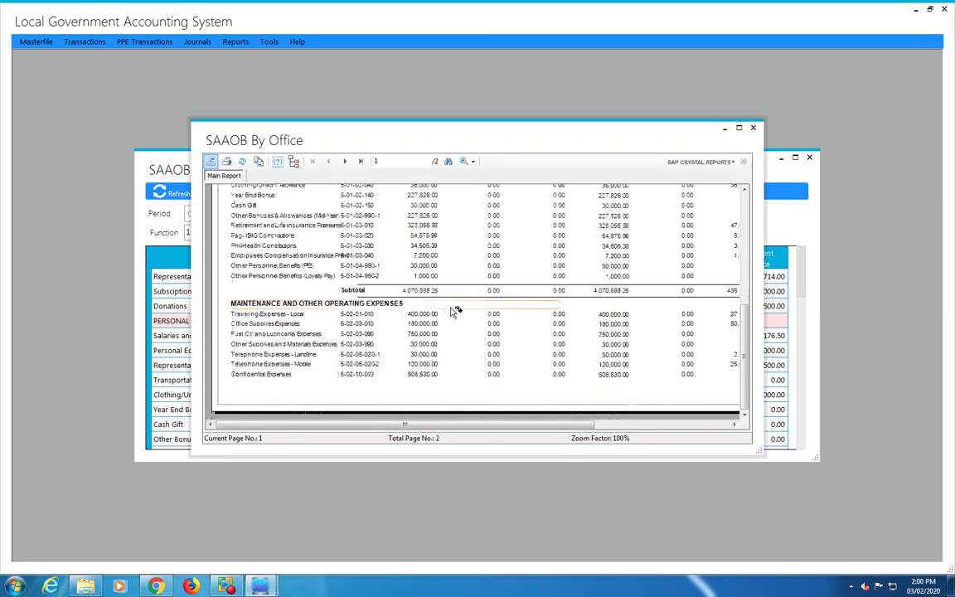
scroll(453, 312, "up", 5)
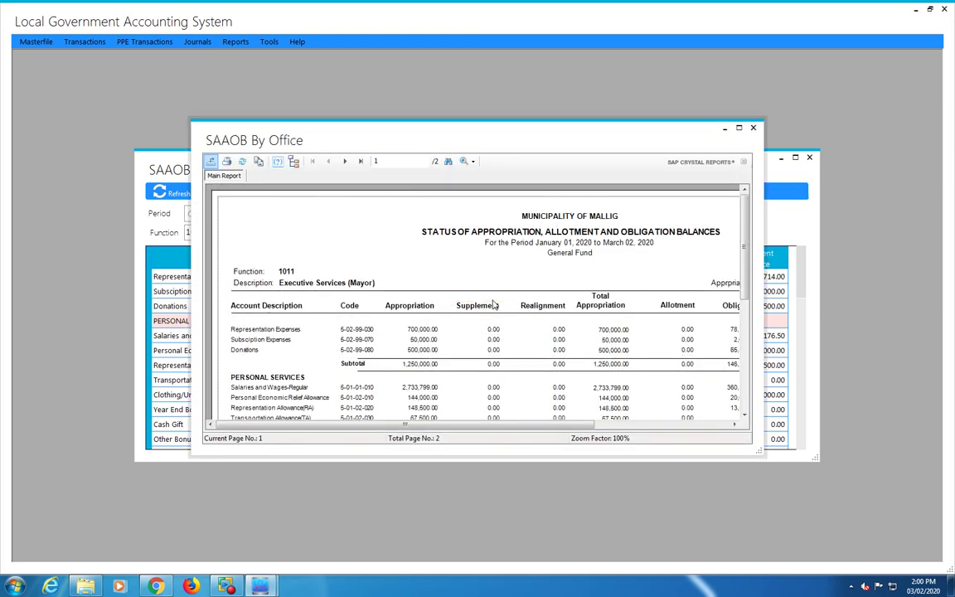
left_click(723, 424)
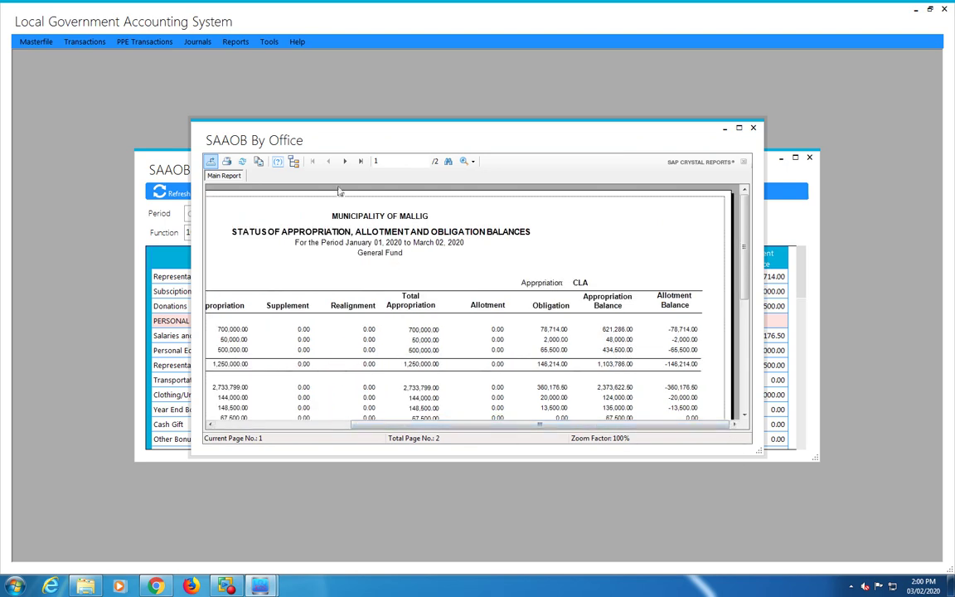
left_click(753, 128)
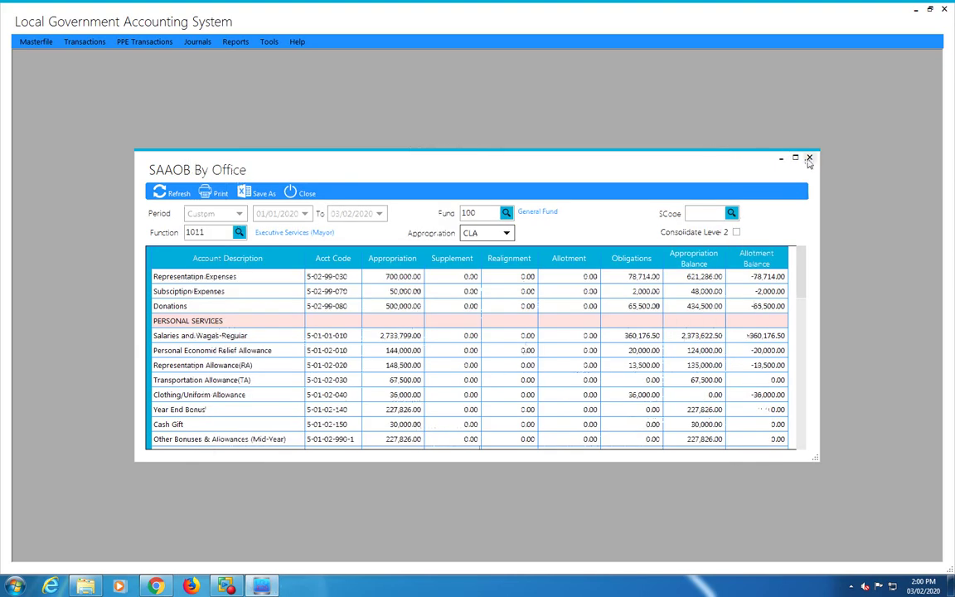
left_click(809, 157)
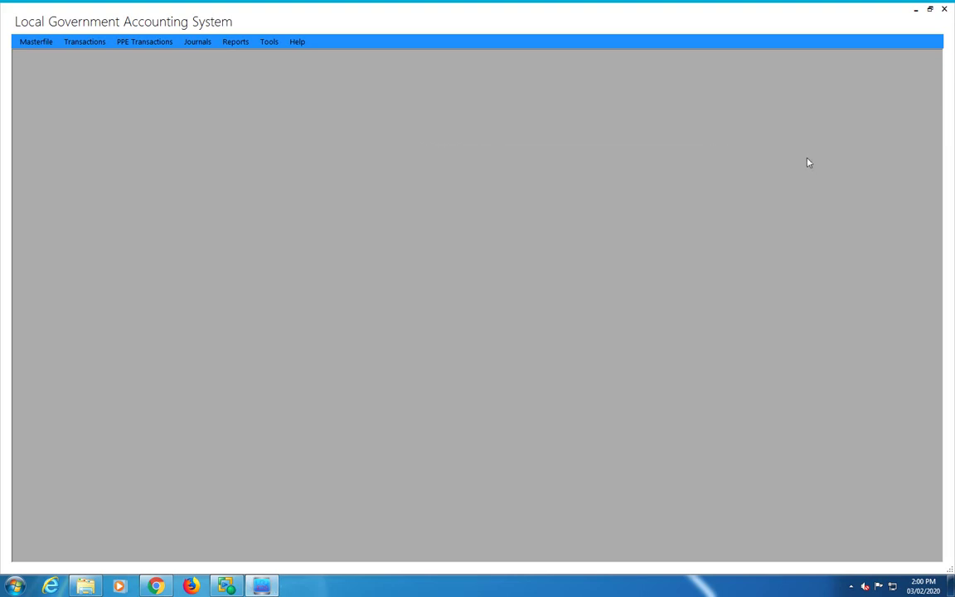
Open the Report of Revenue and Receipt for fund 100, General Fund, and refresh its listing.
left_click(241, 44)
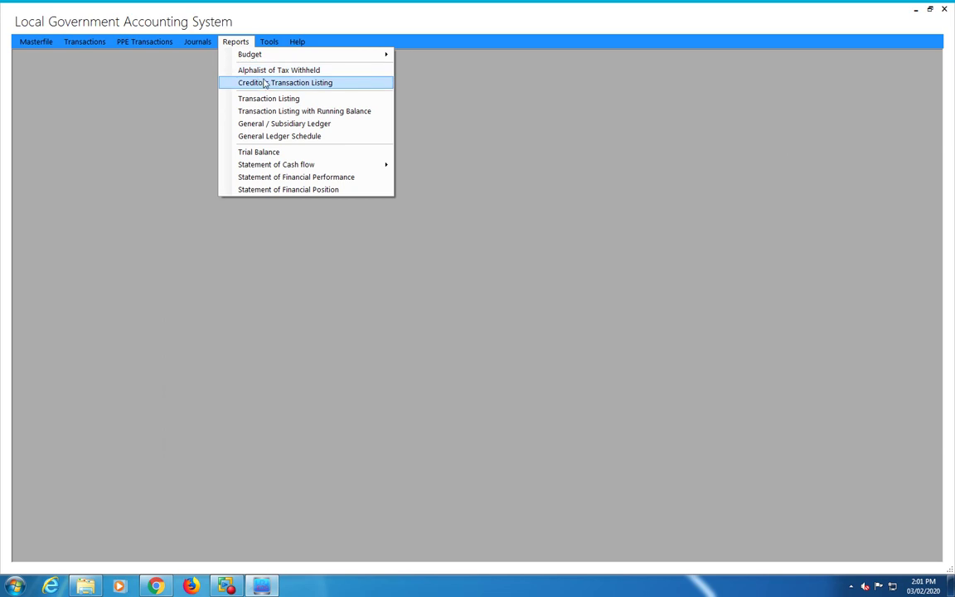
mouse_move(279, 60)
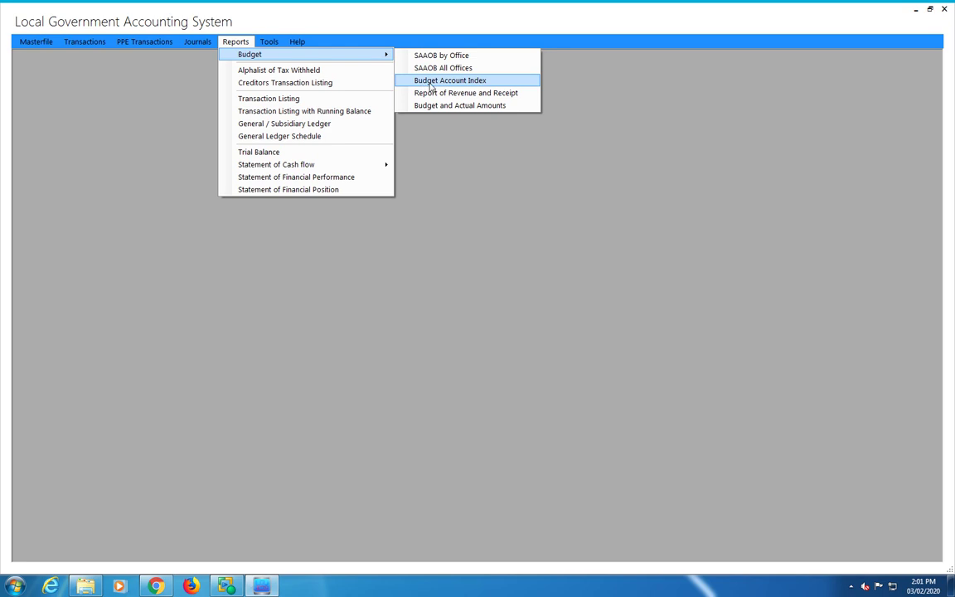
left_click(446, 94)
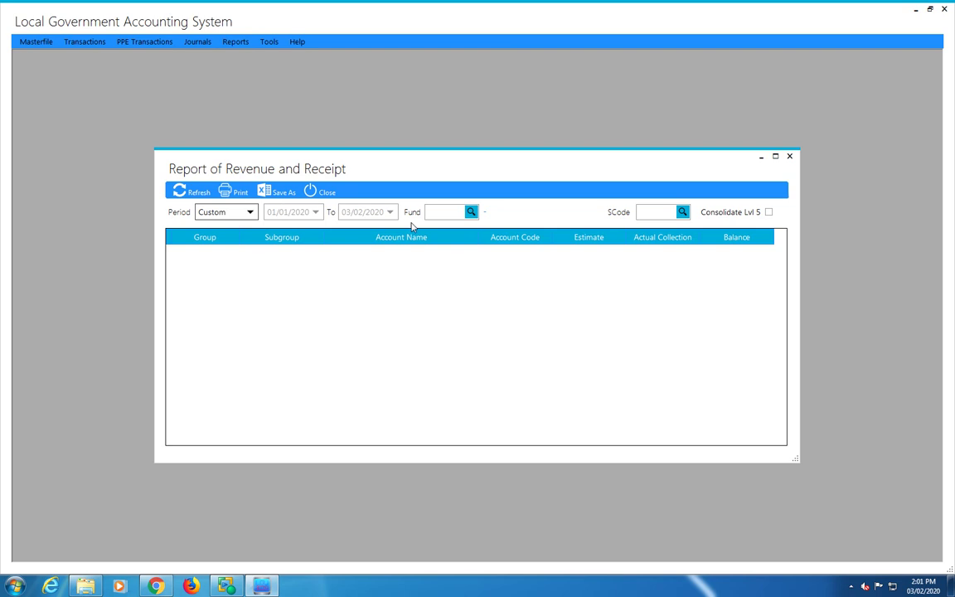
left_click(471, 212)
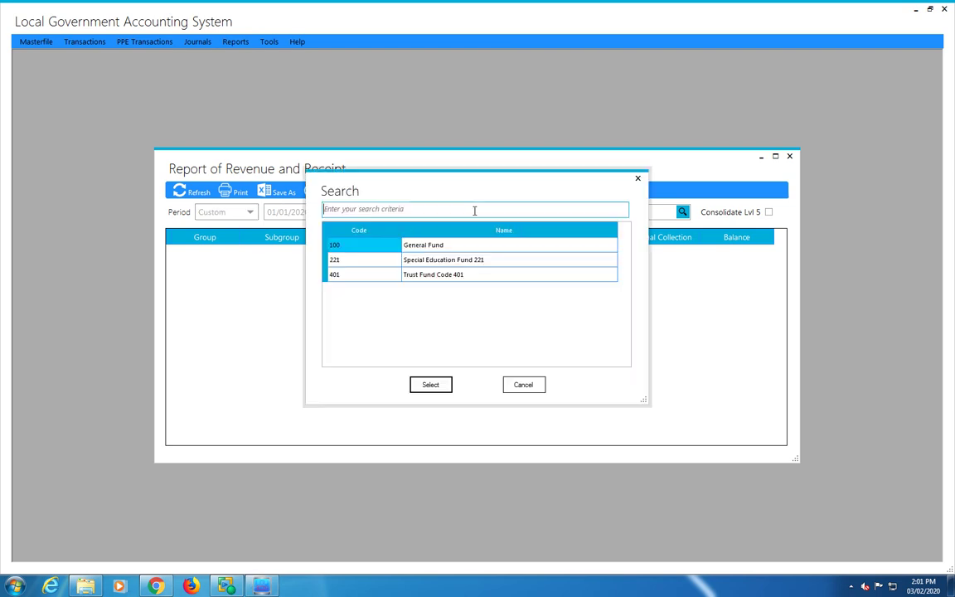
left_click(431, 386)
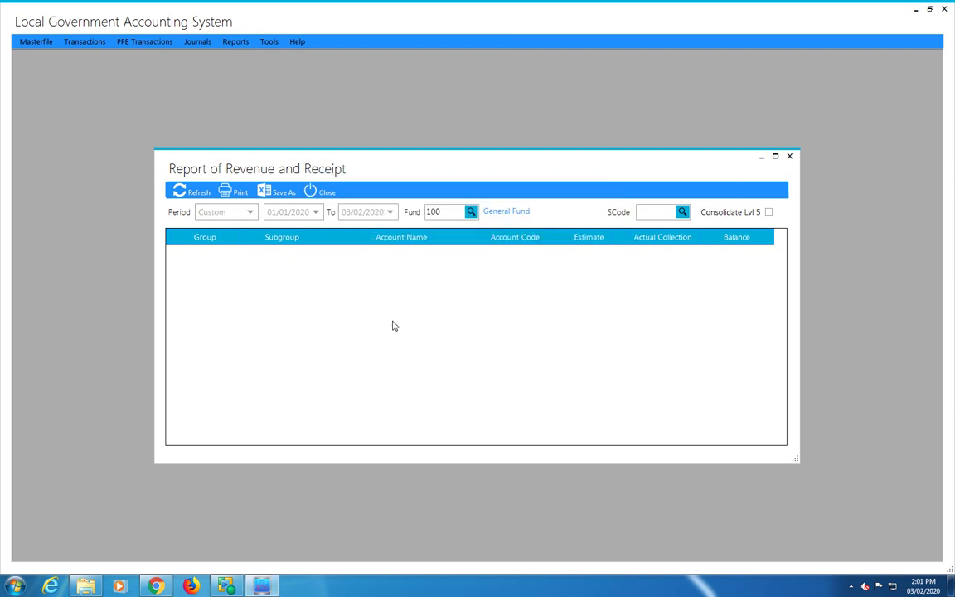
left_click(194, 194)
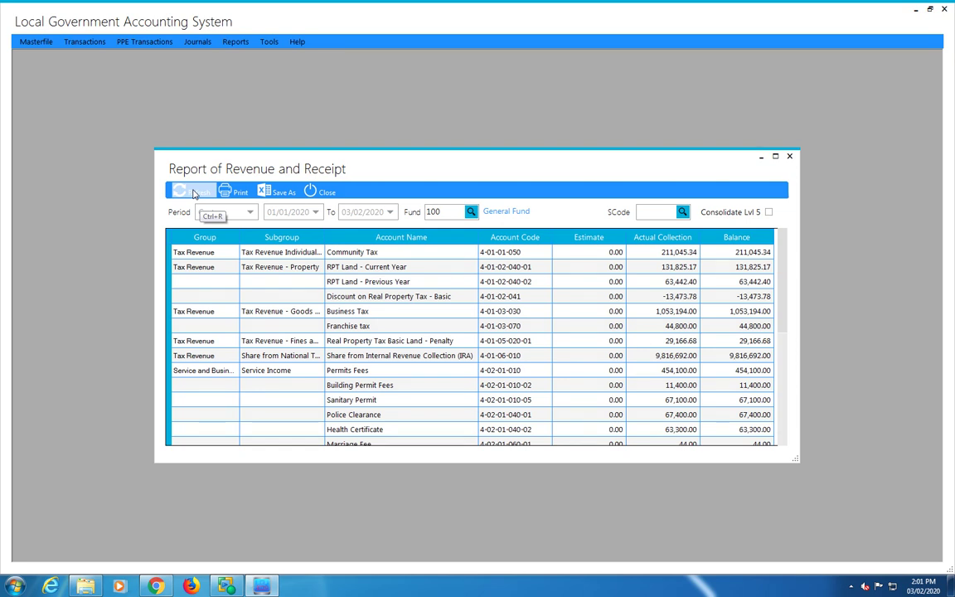
Examine both pages of the Report of Revenue and Receipts print preview, and close the preview and the report.
left_click(236, 192)
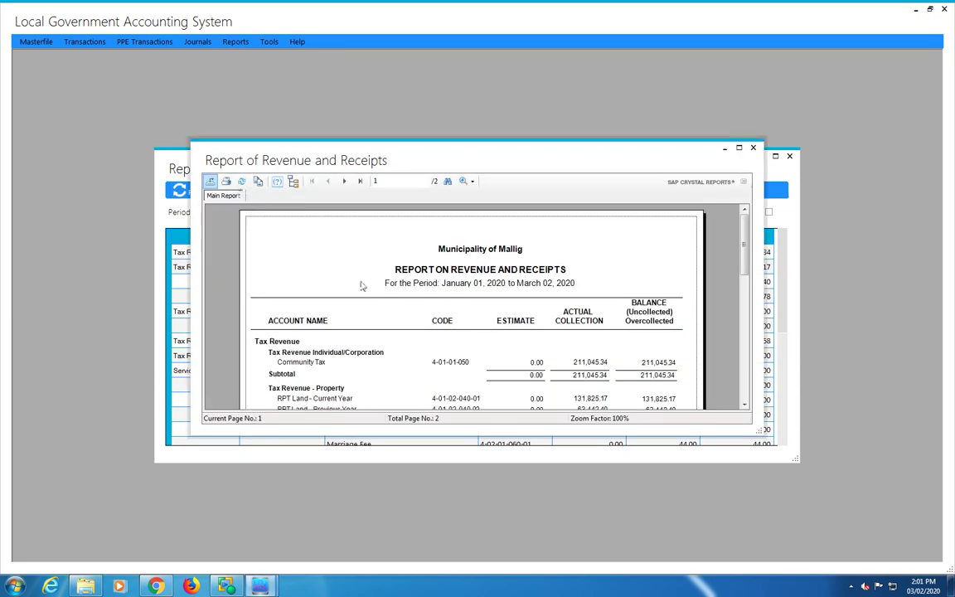
scroll(437, 315, "down", 5)
scroll(451, 315, "down", 3)
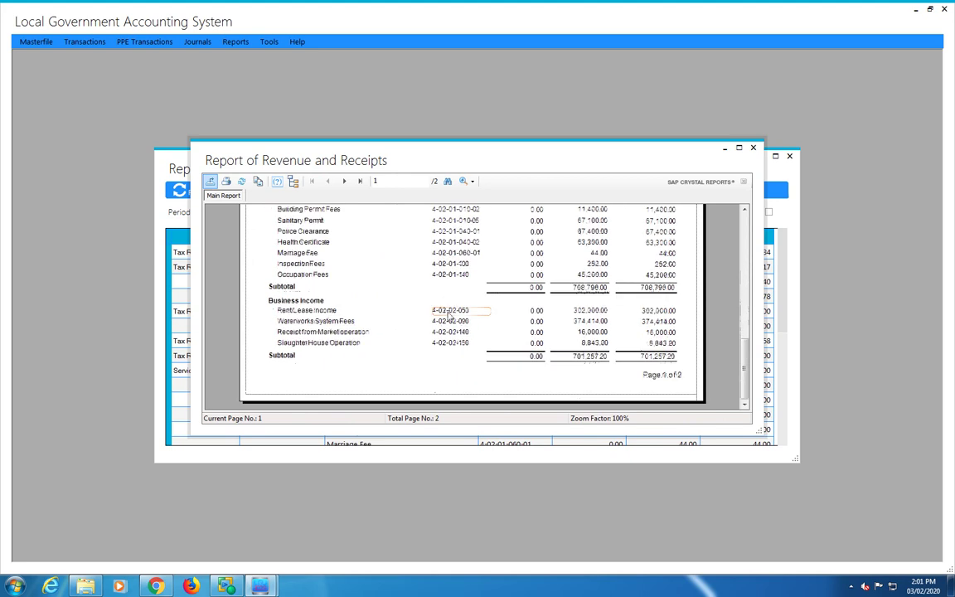
scroll(448, 313, "up", 7)
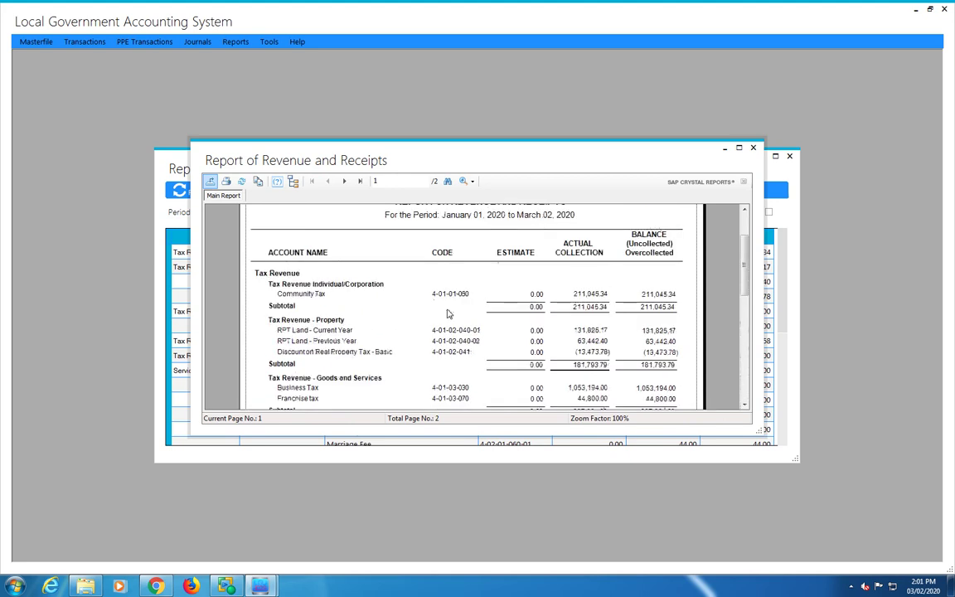
left_click(344, 180)
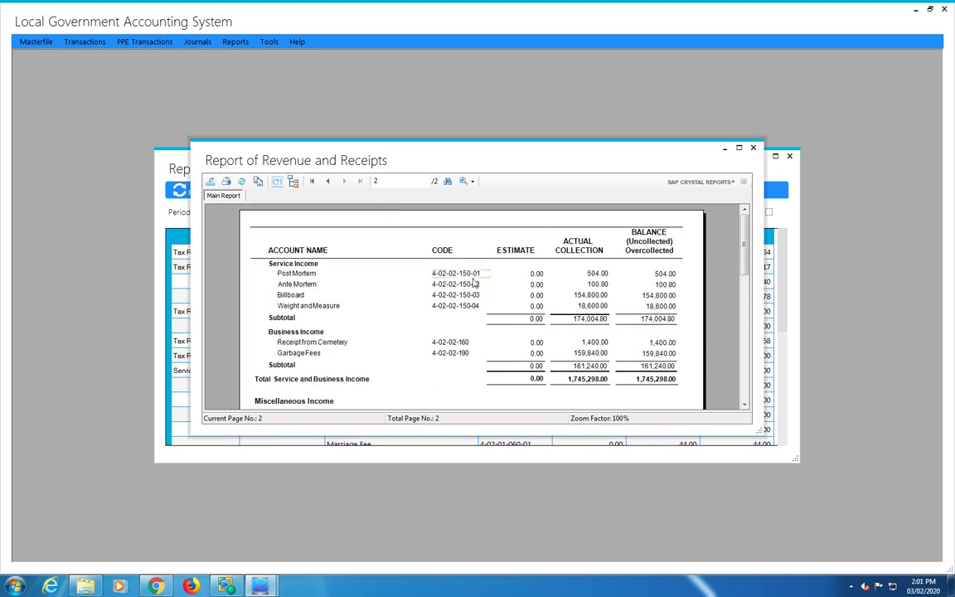
scroll(475, 283, "down", 3)
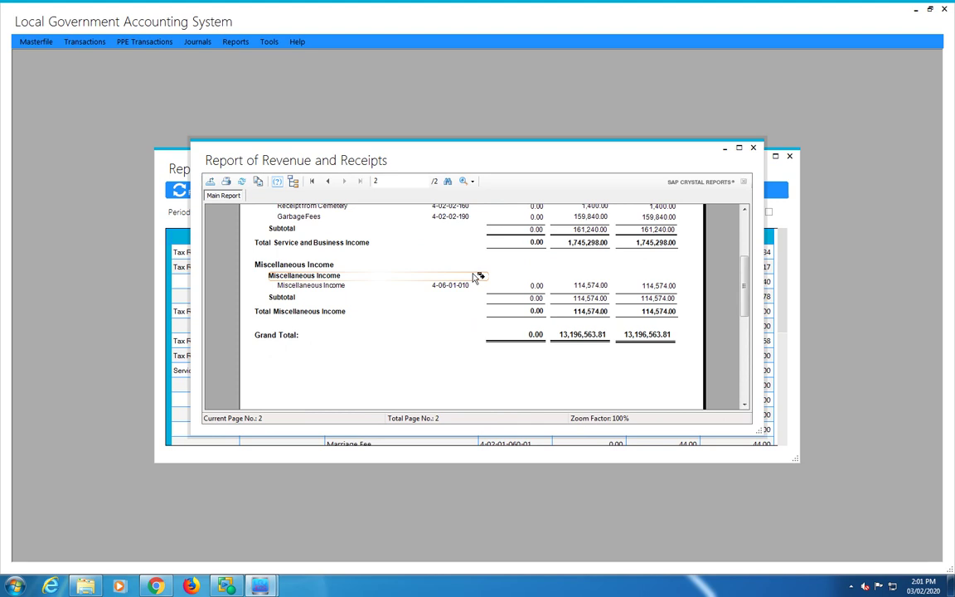
scroll(475, 277, "up", 3)
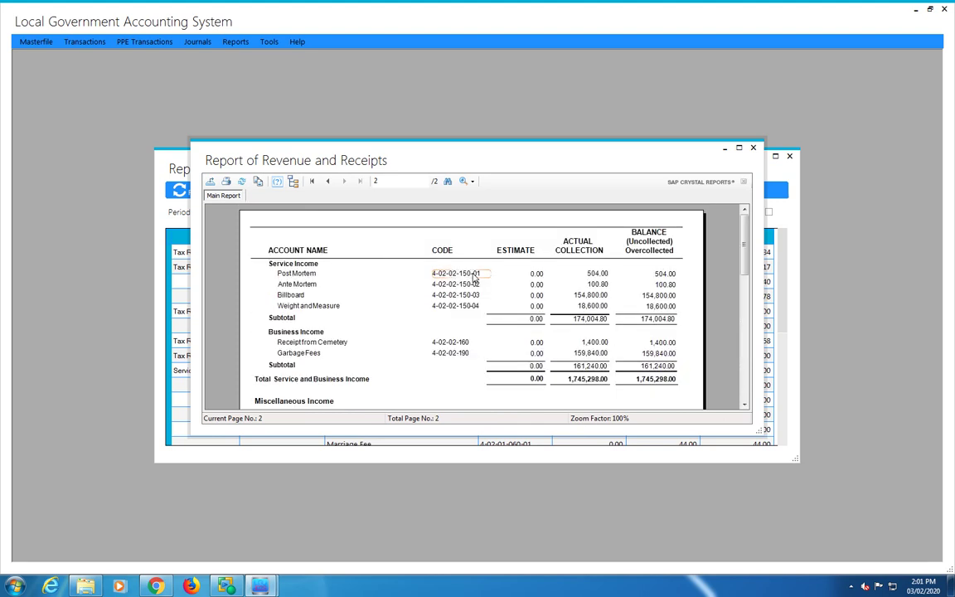
left_click(753, 149)
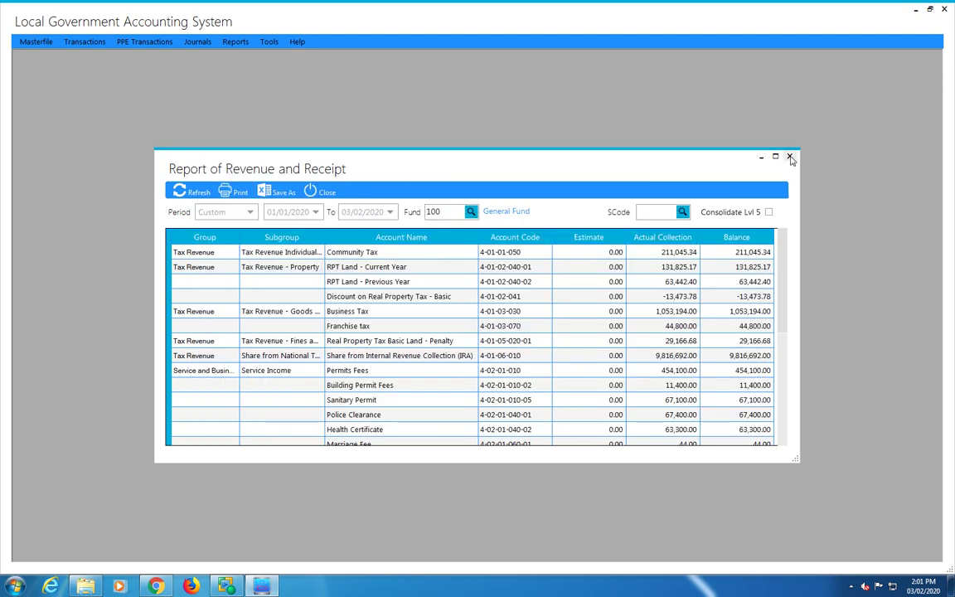
left_click(790, 157)
Open the Creditors Transaction List for the month starting 01/01/2020 and choose fund 100, General Fund.
left_click(238, 42)
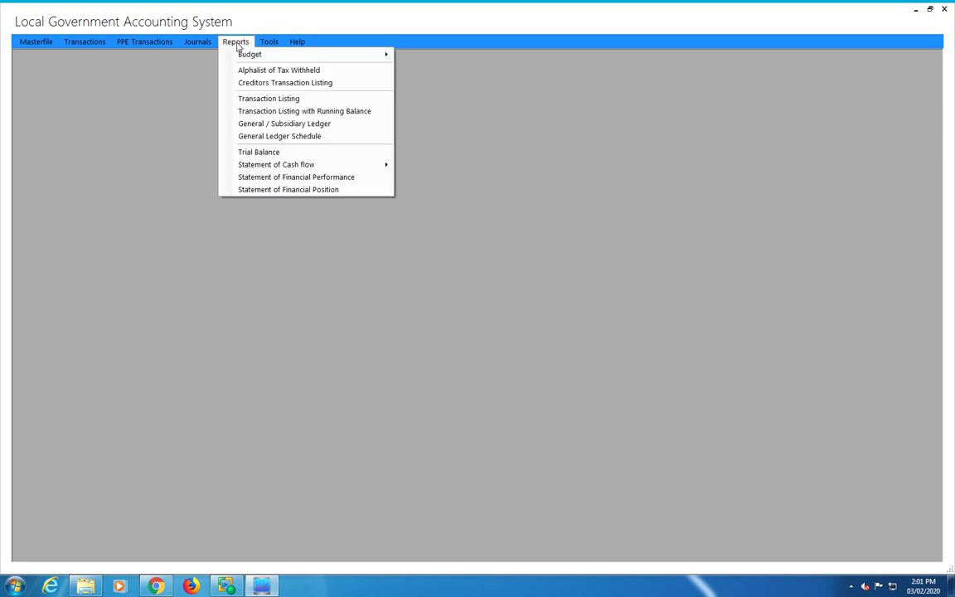
left_click(261, 83)
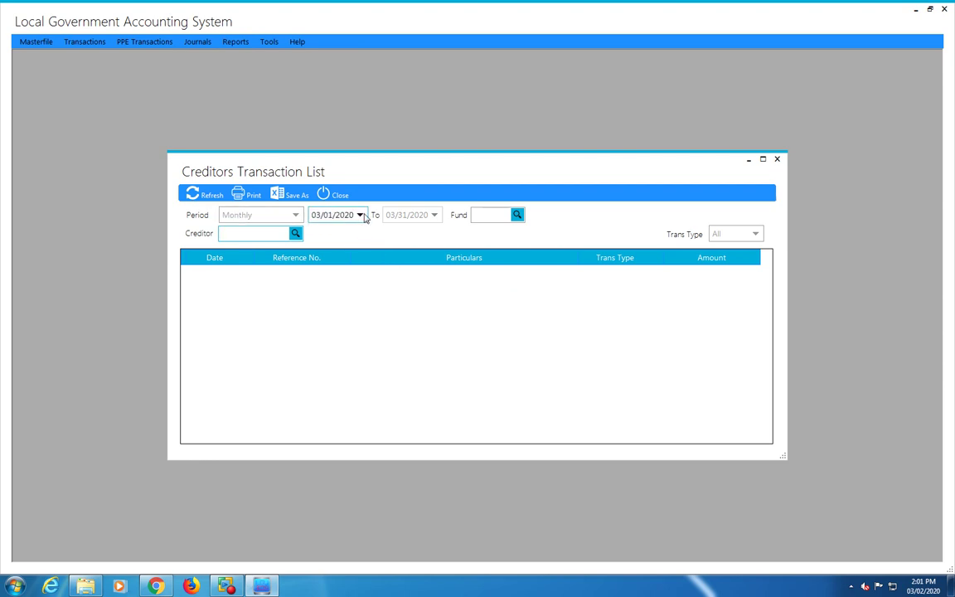
left_click(362, 215)
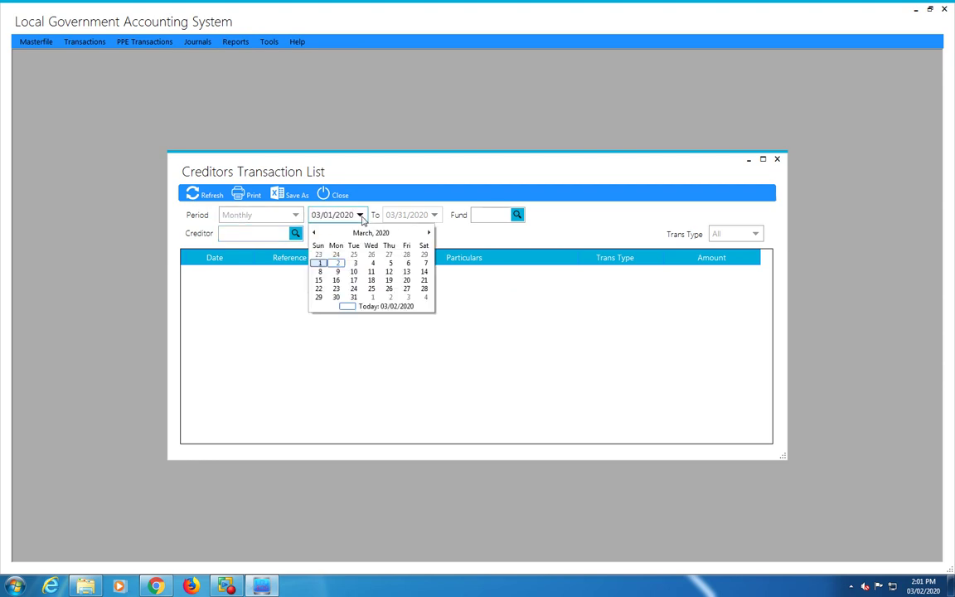
left_click(315, 233)
left_click(314, 234)
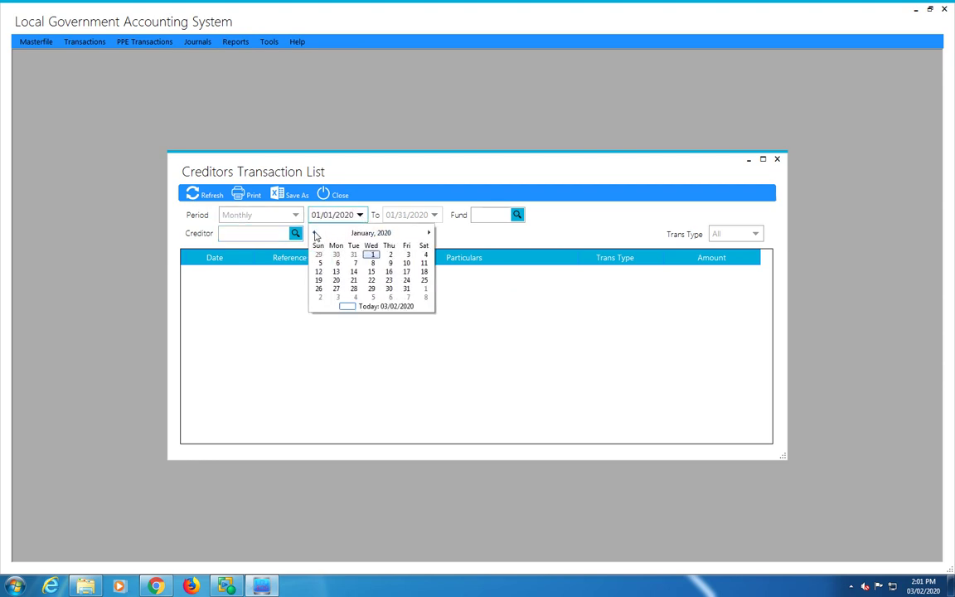
left_click(381, 255)
left_click(517, 215)
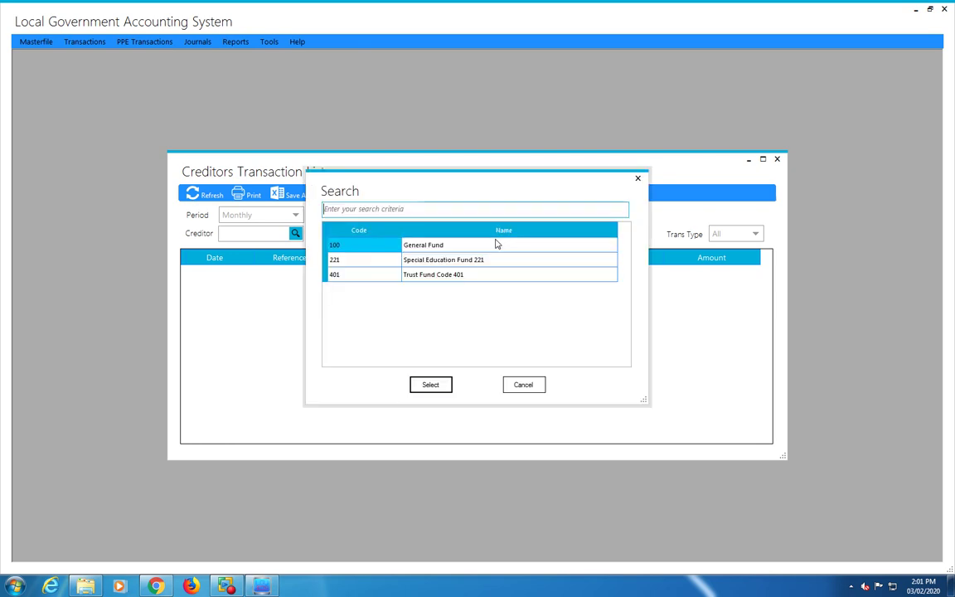
left_click(433, 386)
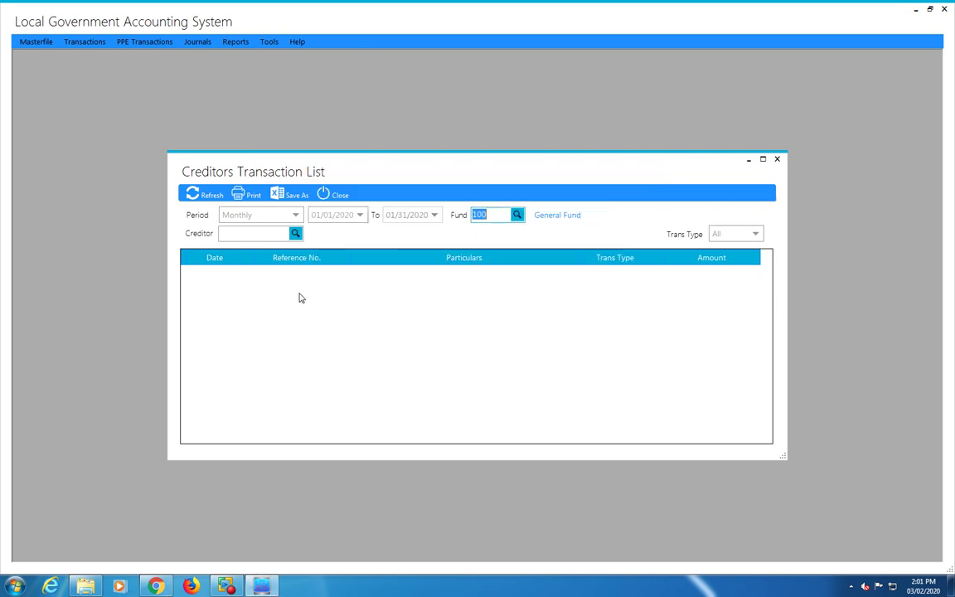
Search the creditors for "petron" and choose MG Petron Gasoline Station.
left_click(296, 235)
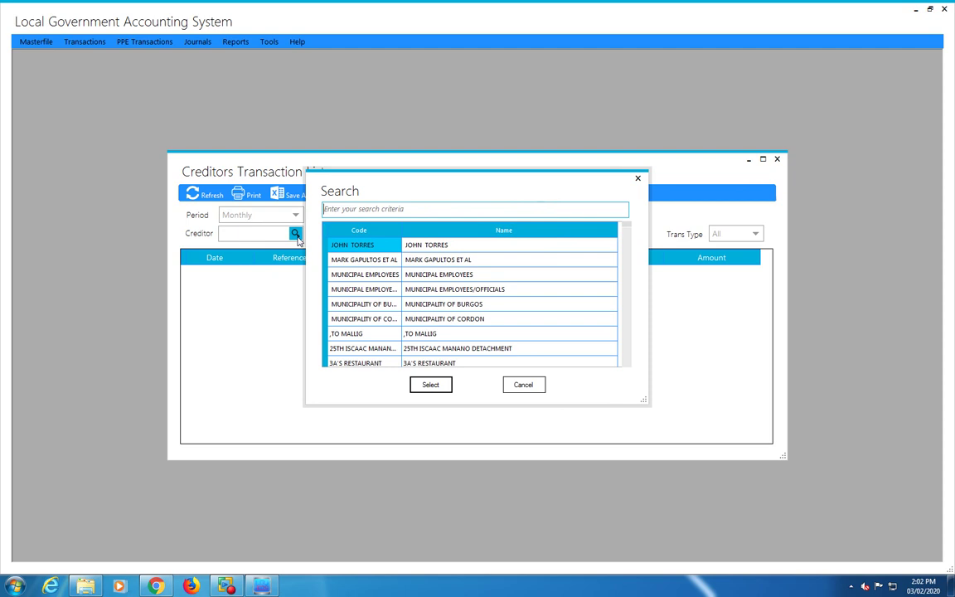
type("pe")
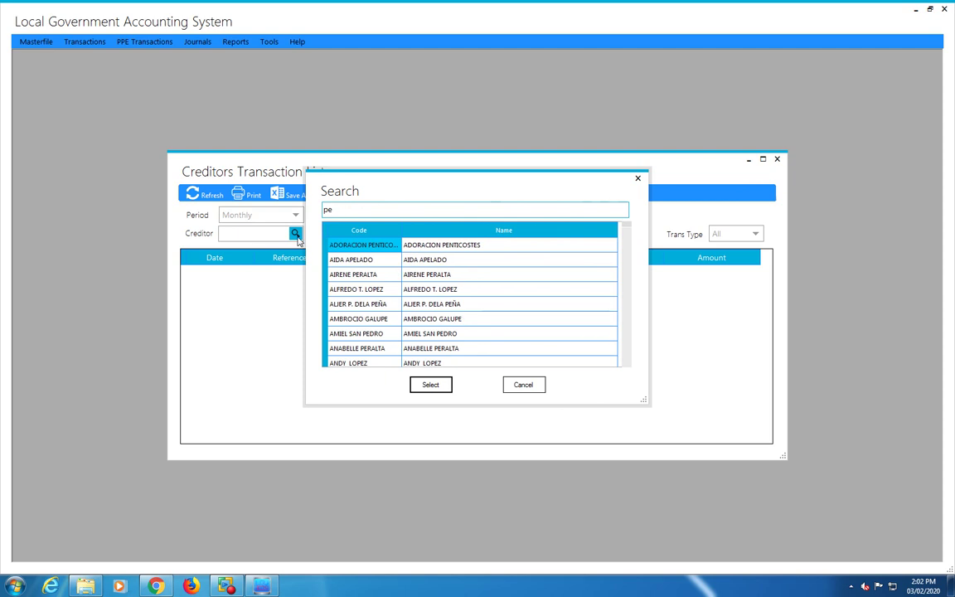
type("tron")
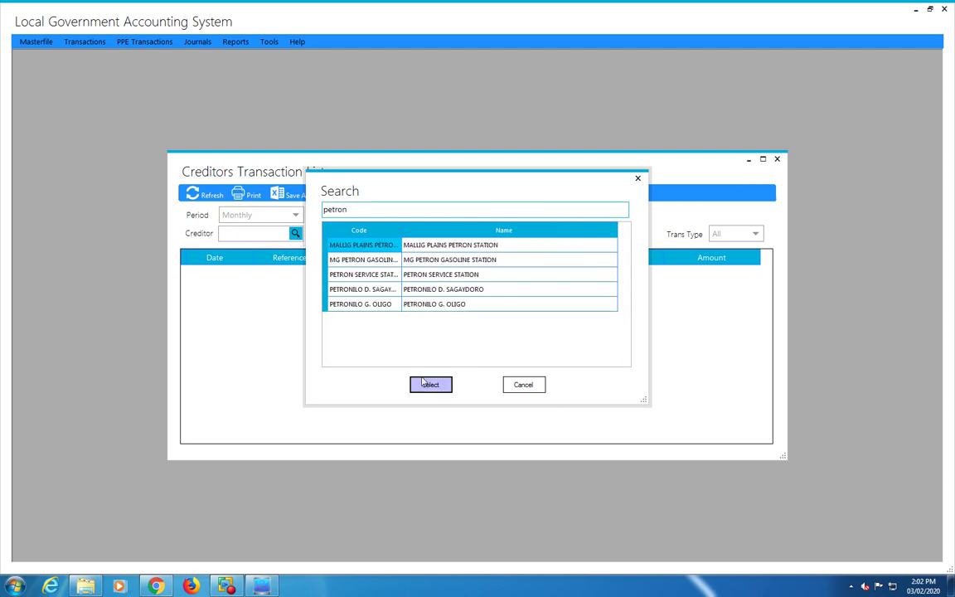
left_click(372, 260)
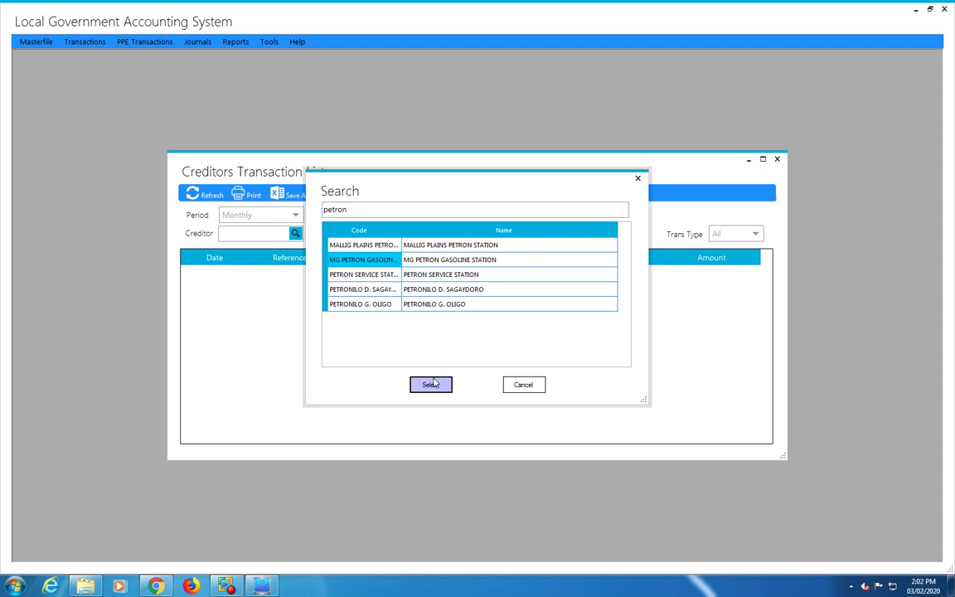
left_click(433, 382)
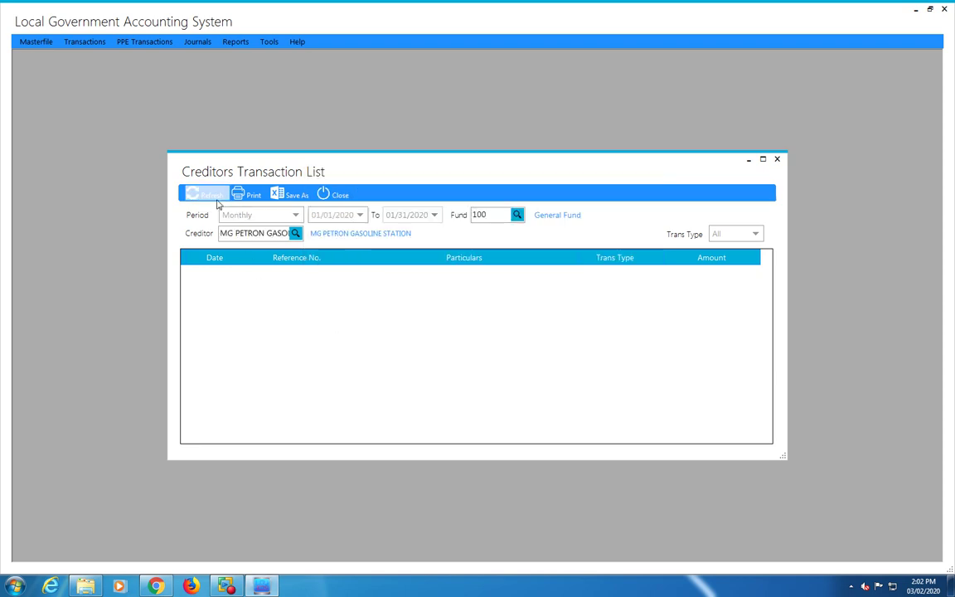
Search the creditors for "philcomp", choose Philcomp Comptern Center instead, and refresh the transaction list.
left_click(295, 233)
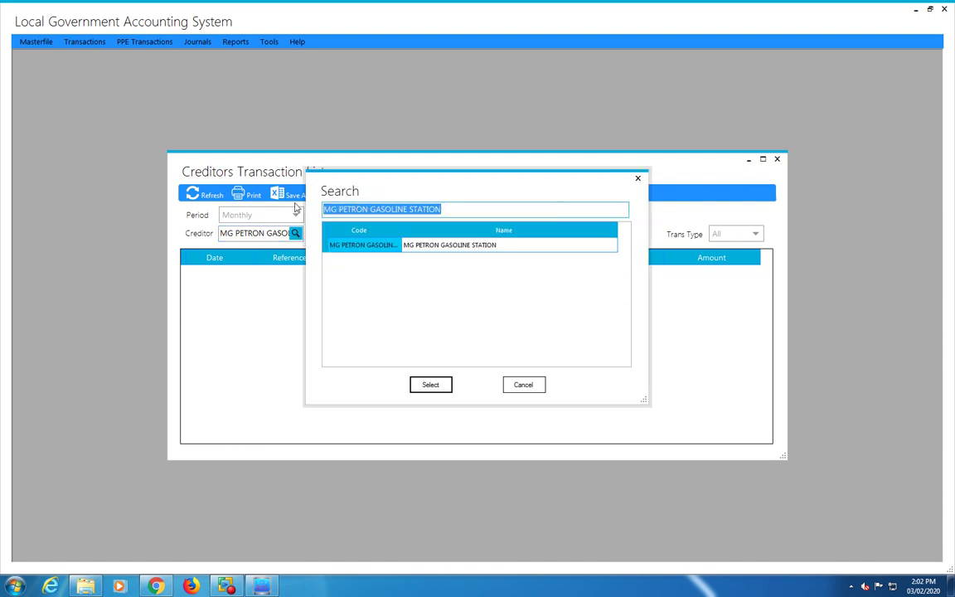
type("pet")
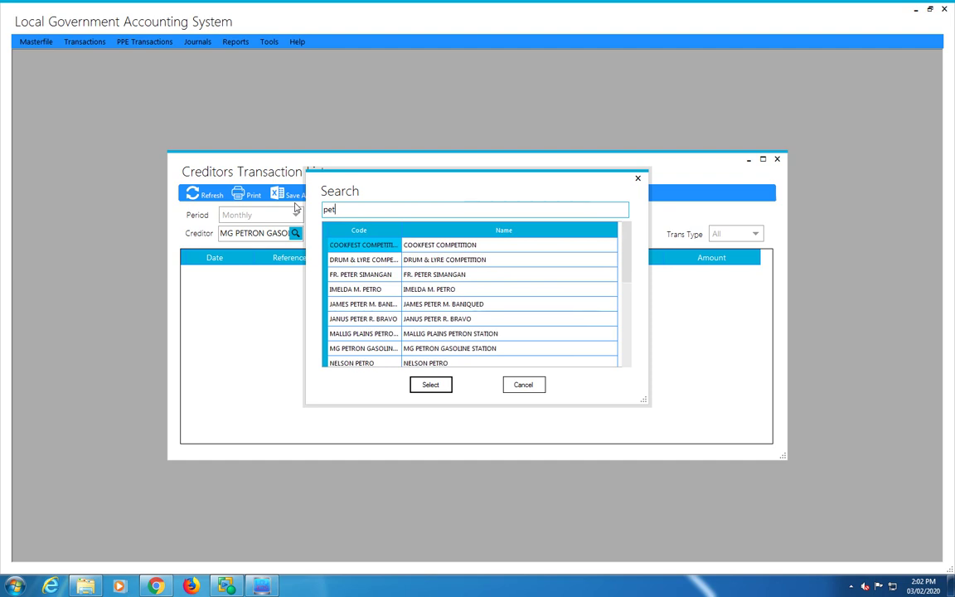
type("ron")
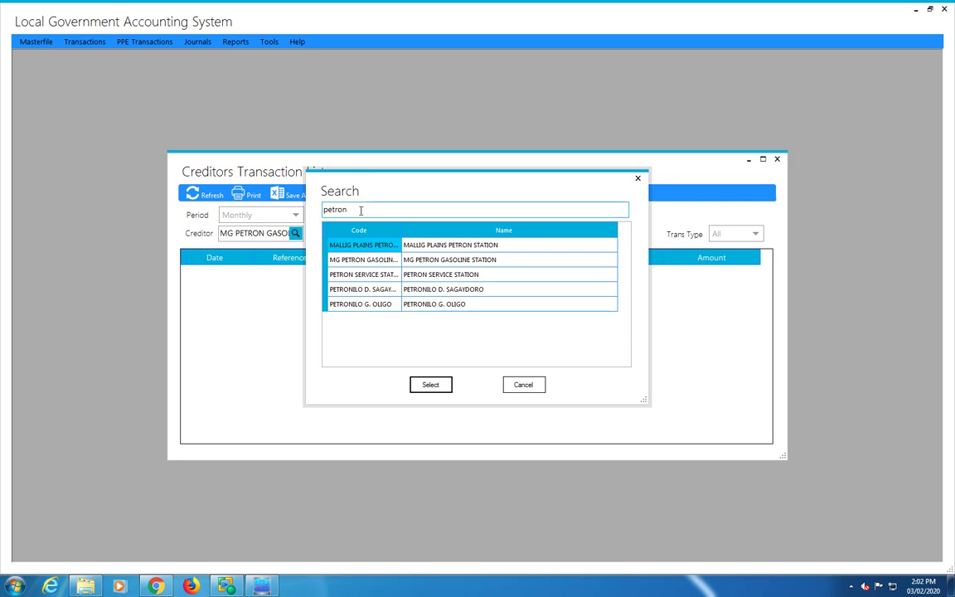
left_click_drag(361, 211, 332, 210)
type("phic")
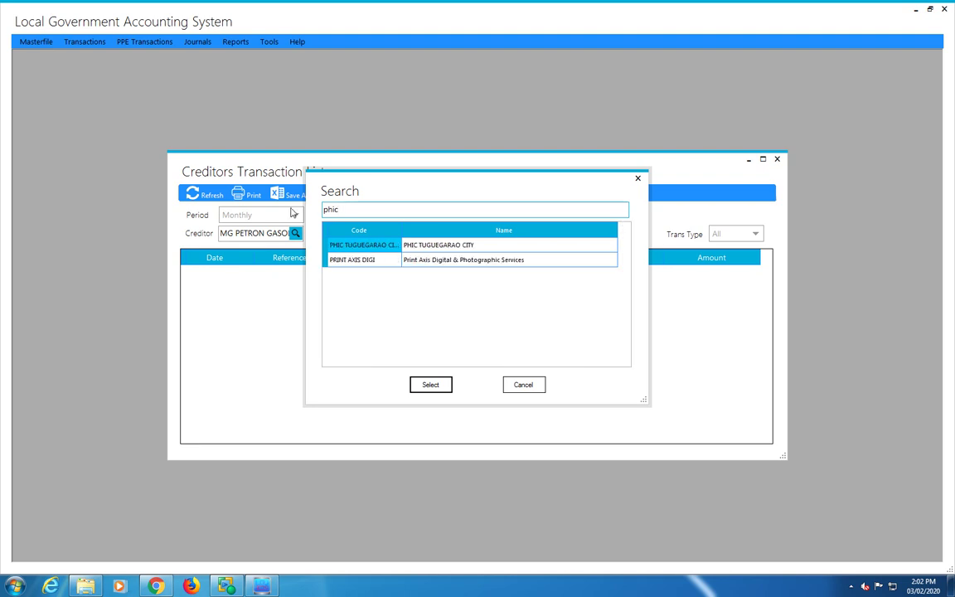
key("BackSpace")
type("l")
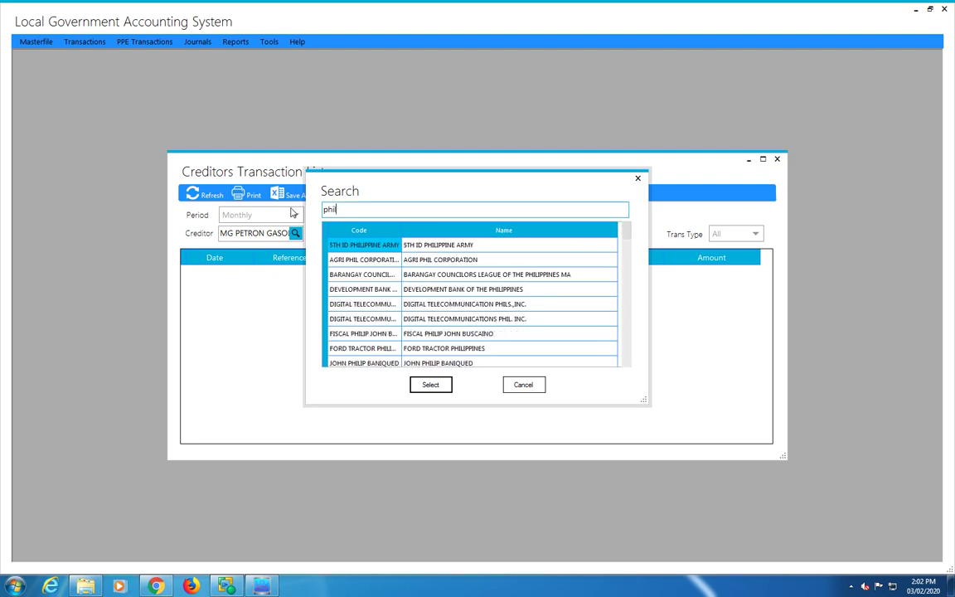
type("comp")
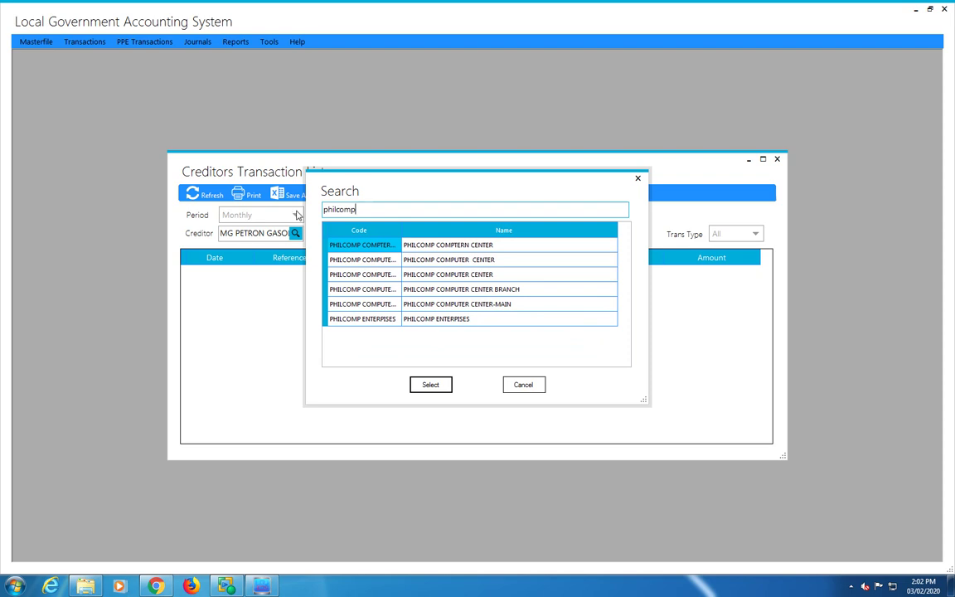
left_click(426, 383)
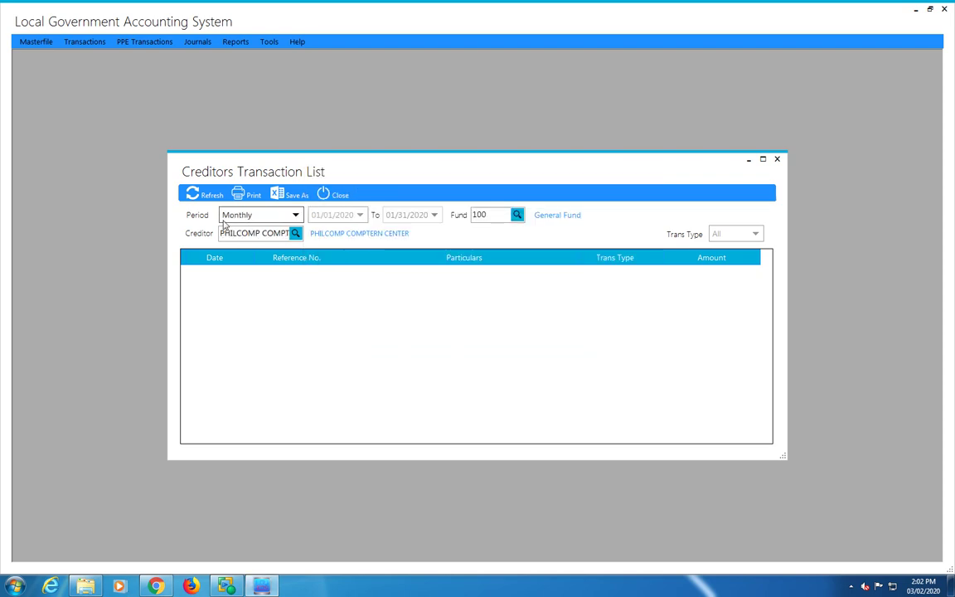
left_click(207, 195)
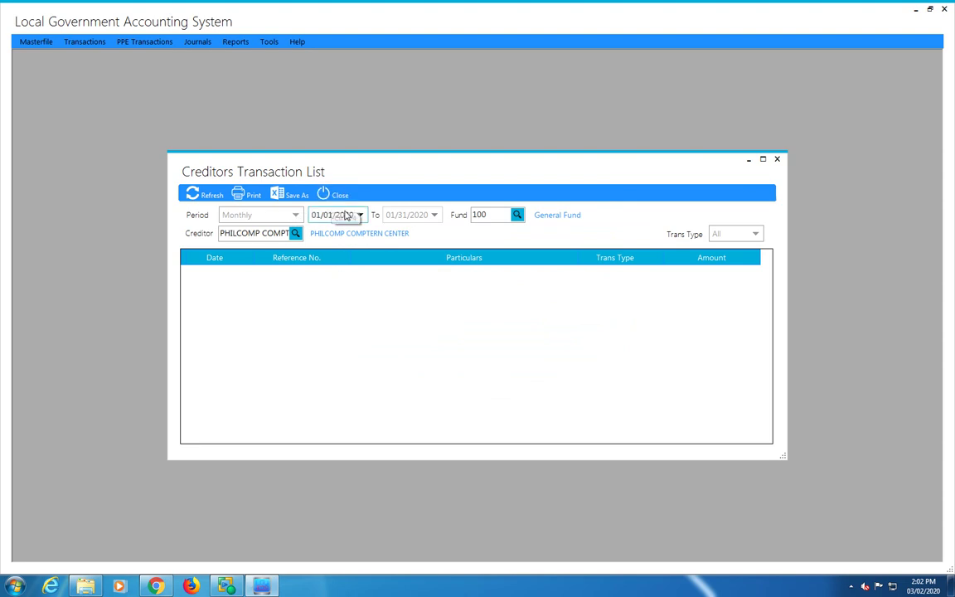
Search the creditors for "PHILCOMP", choose Philcomp Computer Center, and refresh the transaction list.
left_click(296, 234)
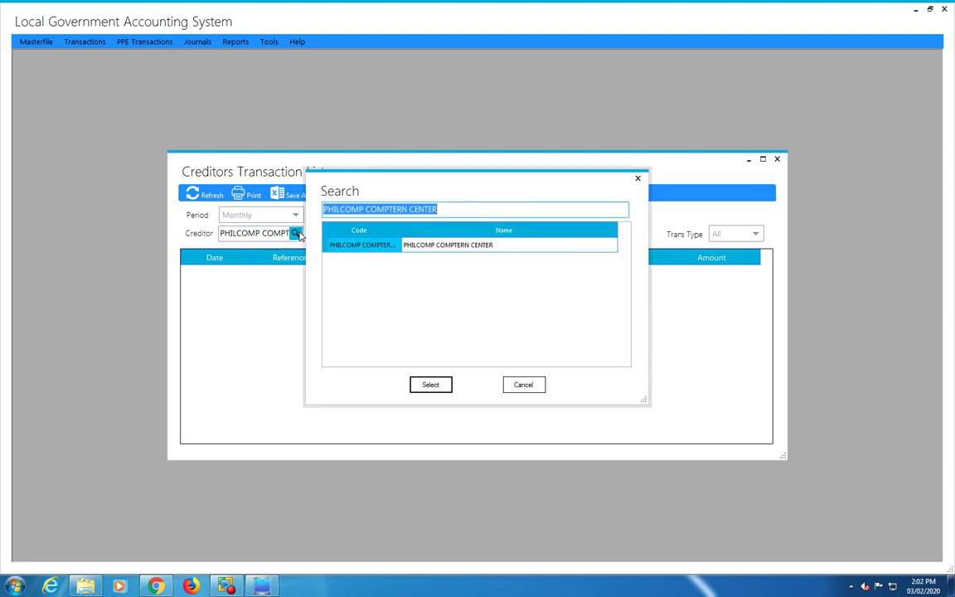
left_click_drag(441, 209, 368, 210)
key("BackSpace")
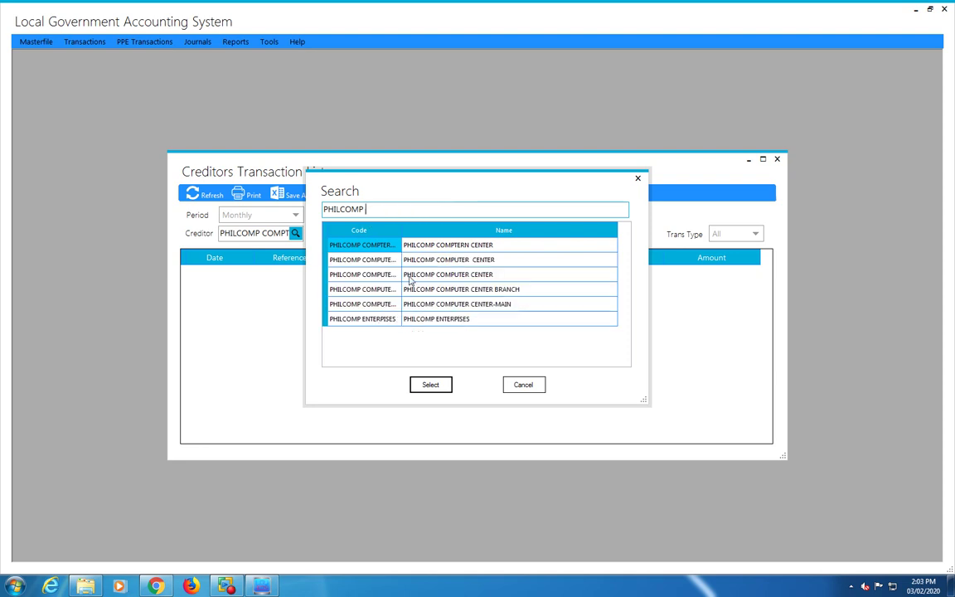
left_click(376, 262)
left_click(369, 275)
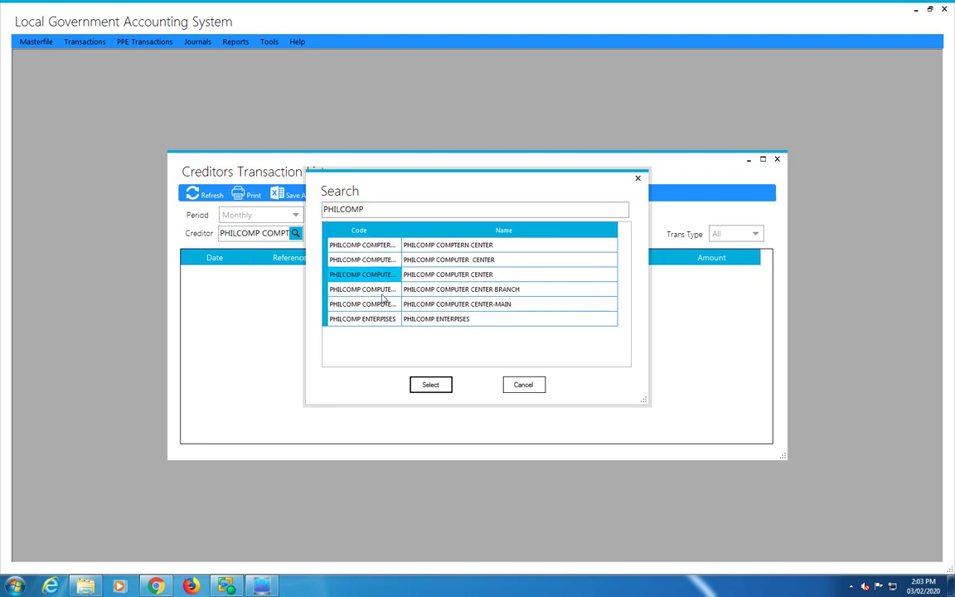
left_click(431, 384)
left_click(213, 195)
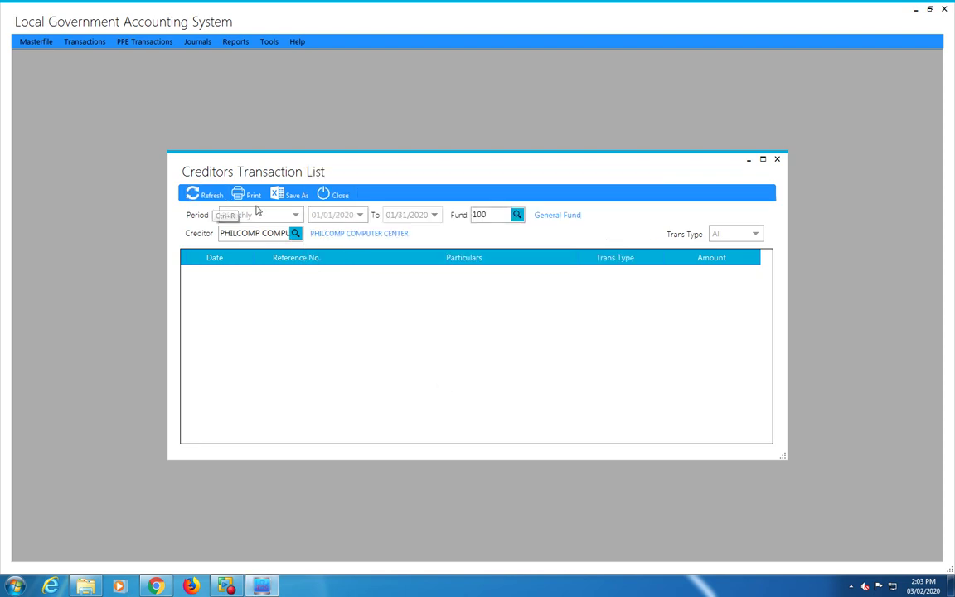
Search the creditors for "gsi", choose GSIS Cauayan City, and refresh the transaction list.
left_click(295, 234)
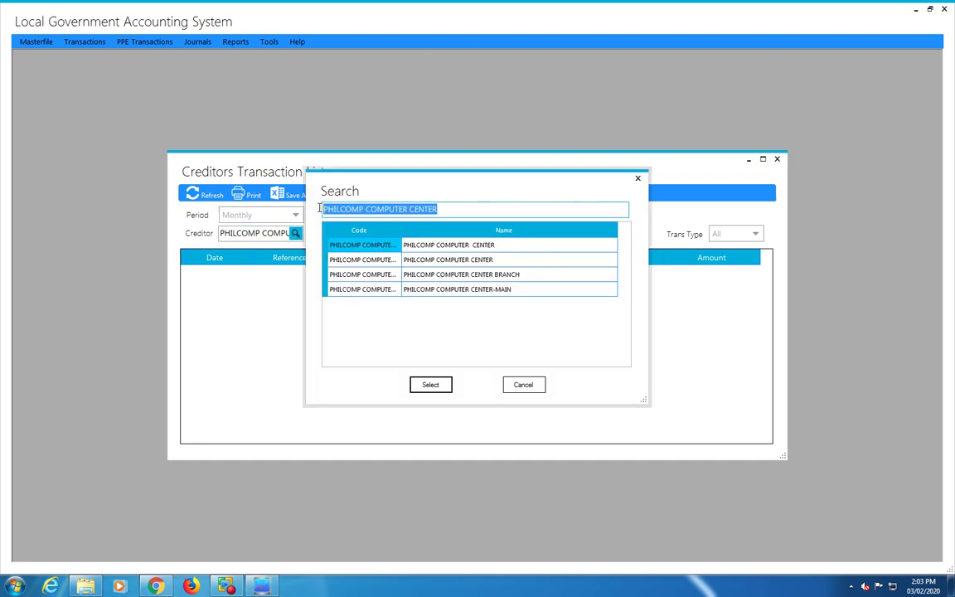
type("g")
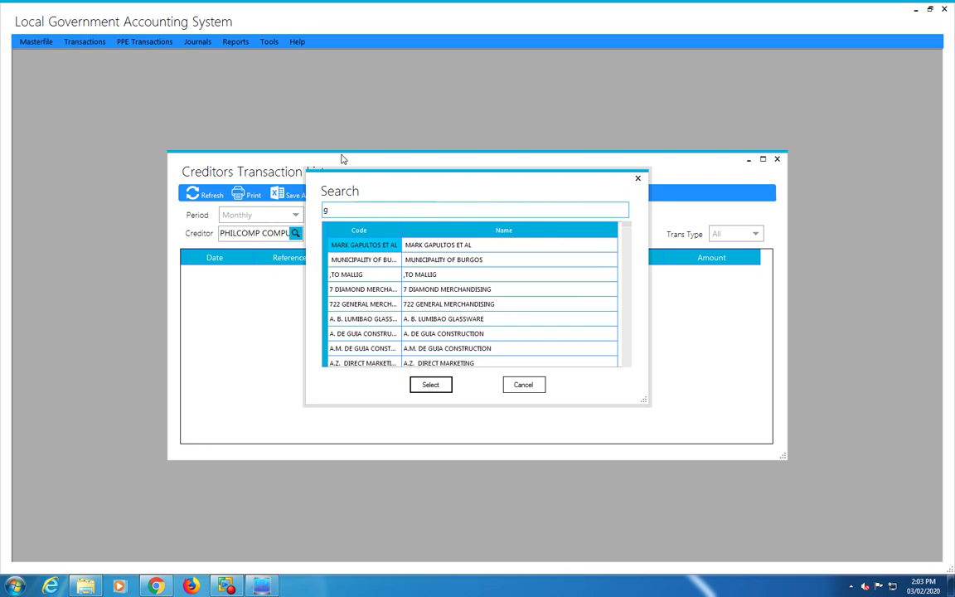
type("si")
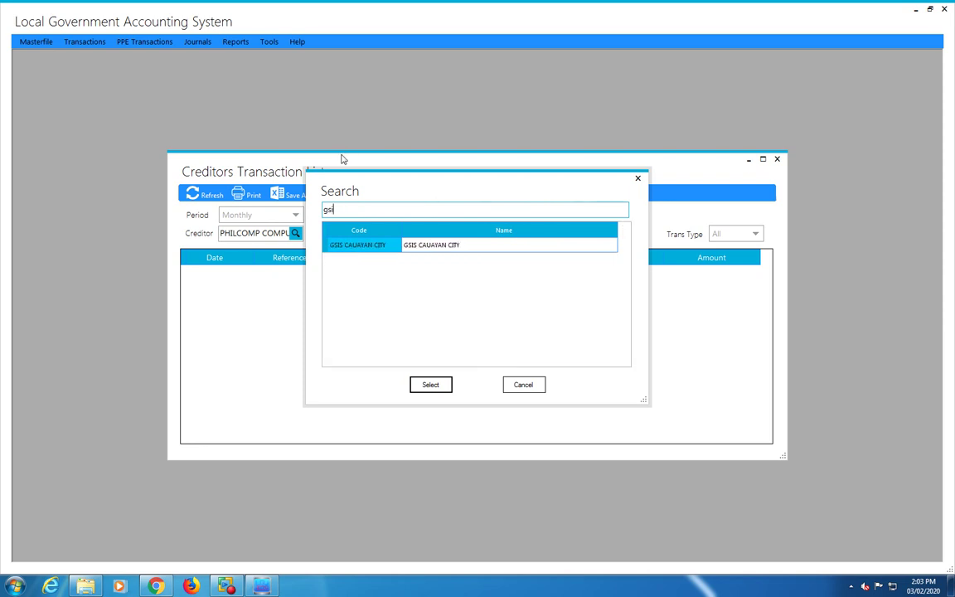
left_click(430, 384)
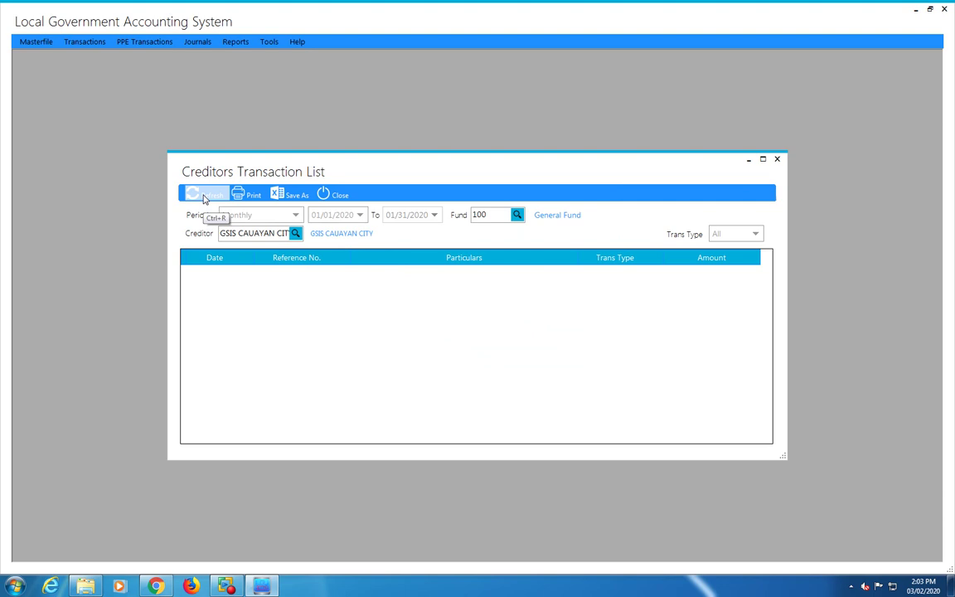
left_click(204, 196)
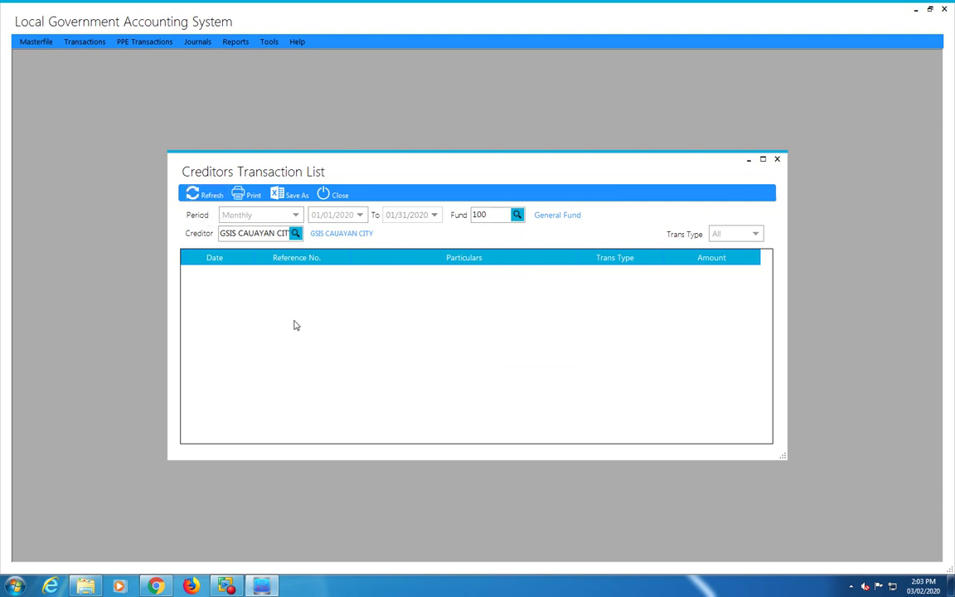
Search the creditors for "philh" and choose Philhealth Insurance Corporation.
left_click(295, 234)
left_click(411, 209)
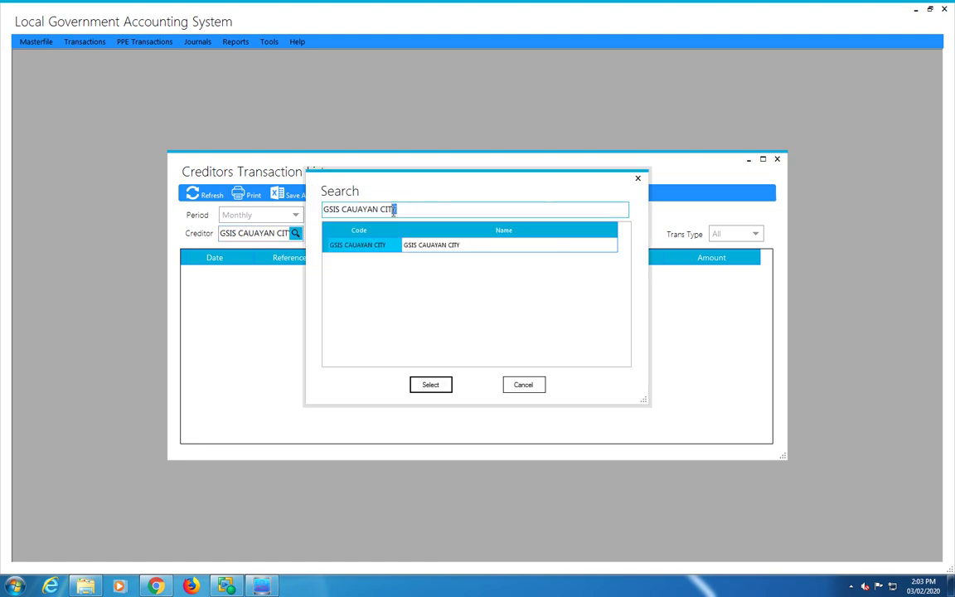
left_click_drag(395, 211, 314, 213)
type("p")
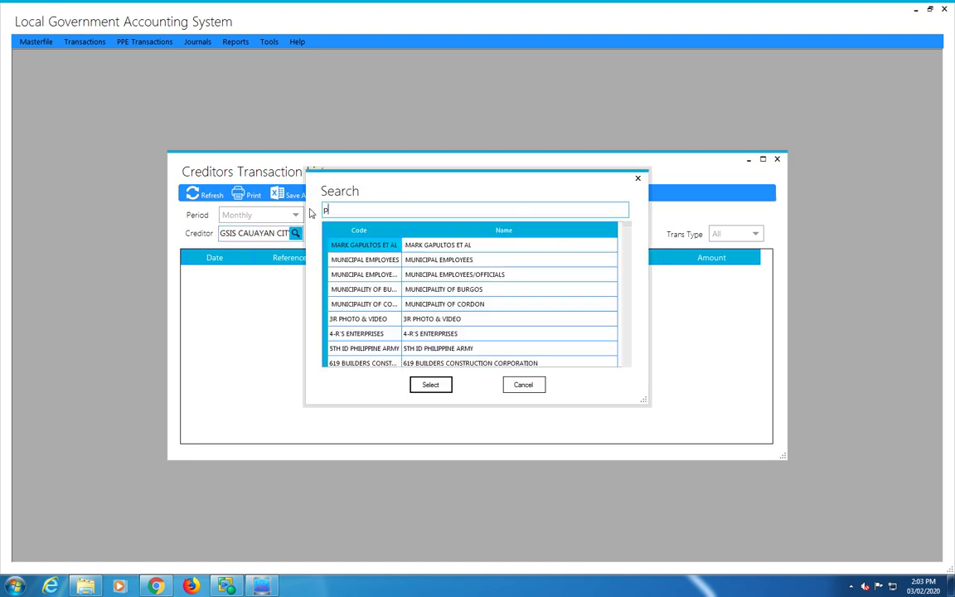
type("hi")
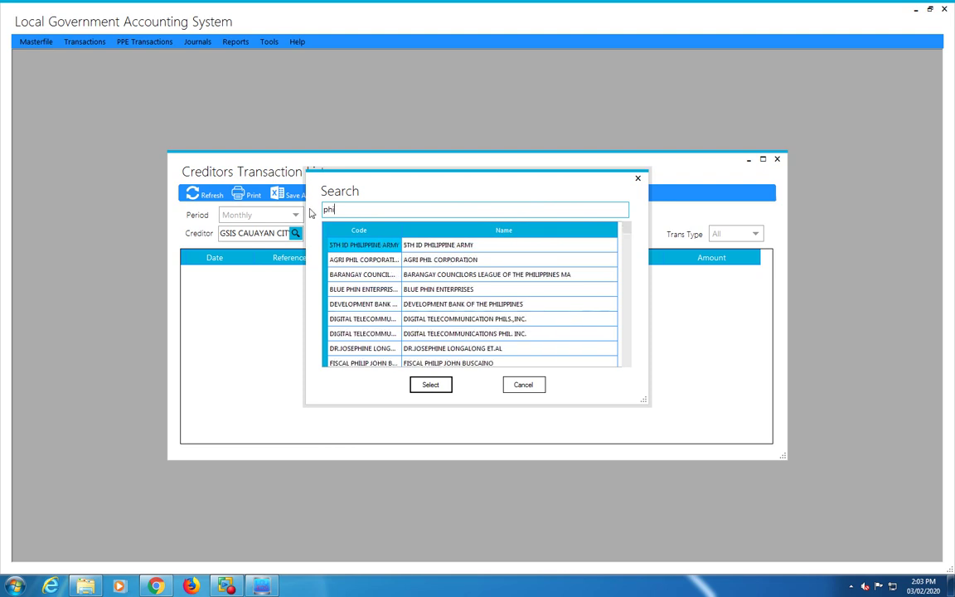
type("l")
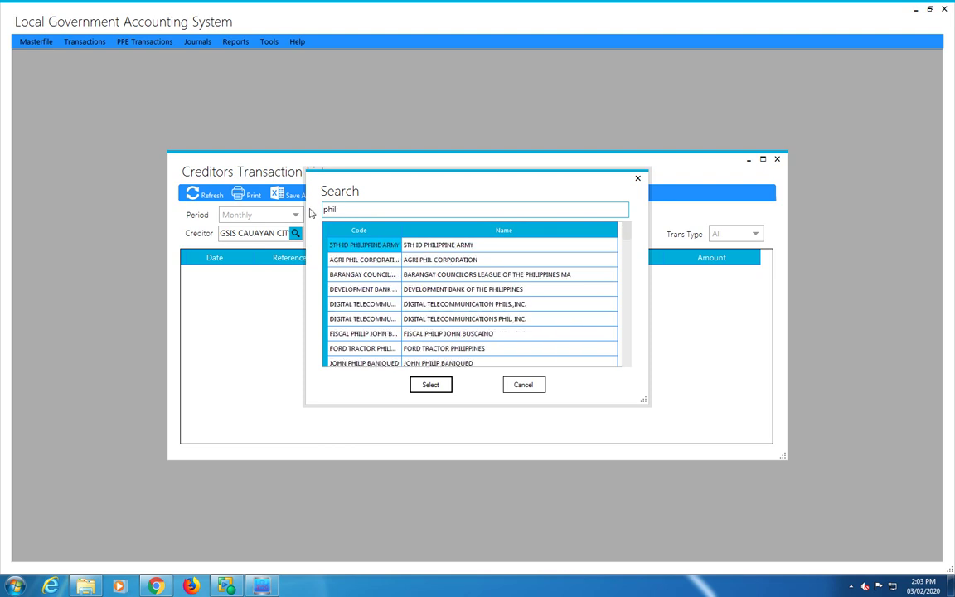
type("h")
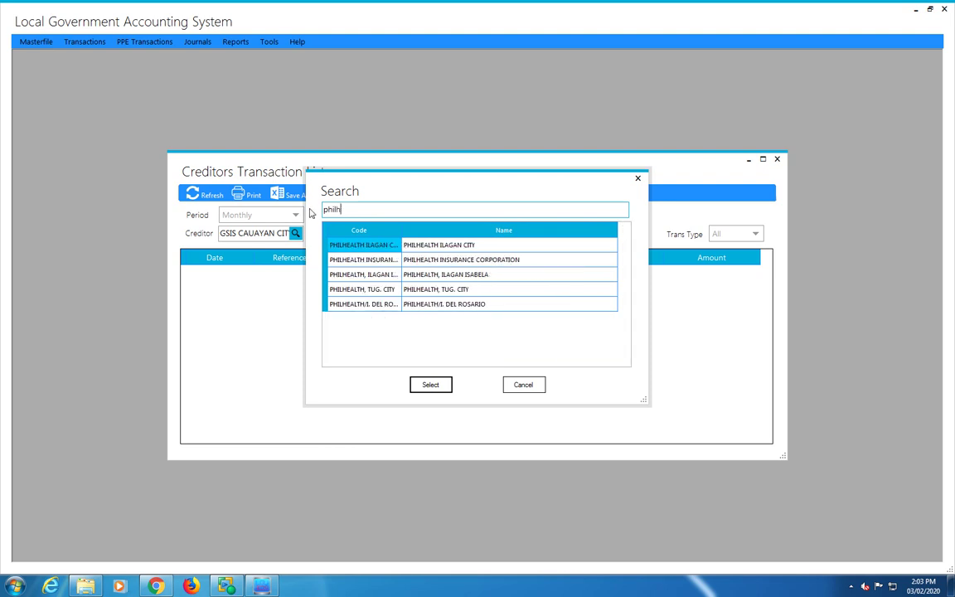
left_click(365, 259)
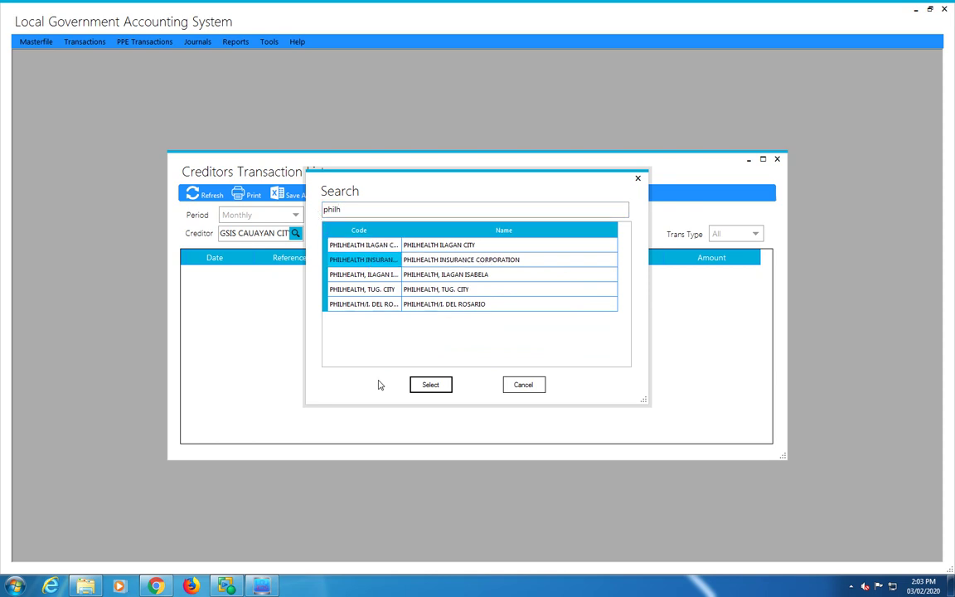
left_click(430, 385)
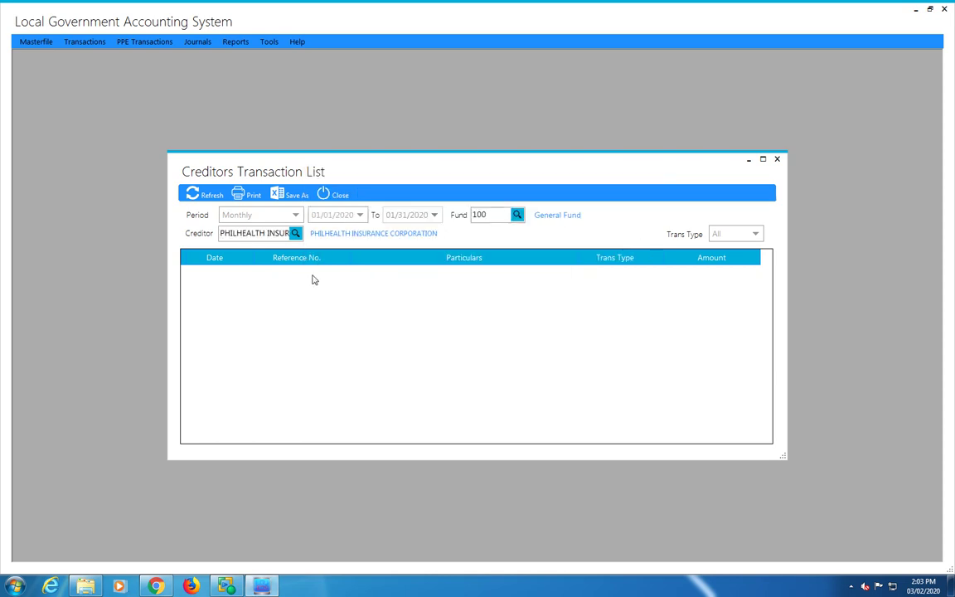
Search the creditors for "bree" and choose Breen School and Office Supplies and General Merchandise.
left_click(296, 233)
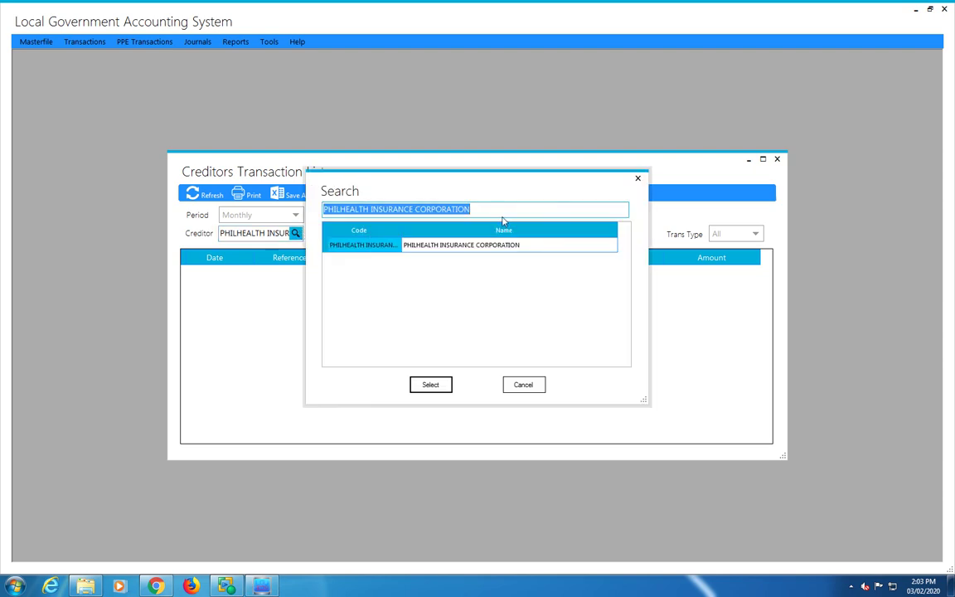
left_click_drag(504, 213, 332, 210)
type("bree")
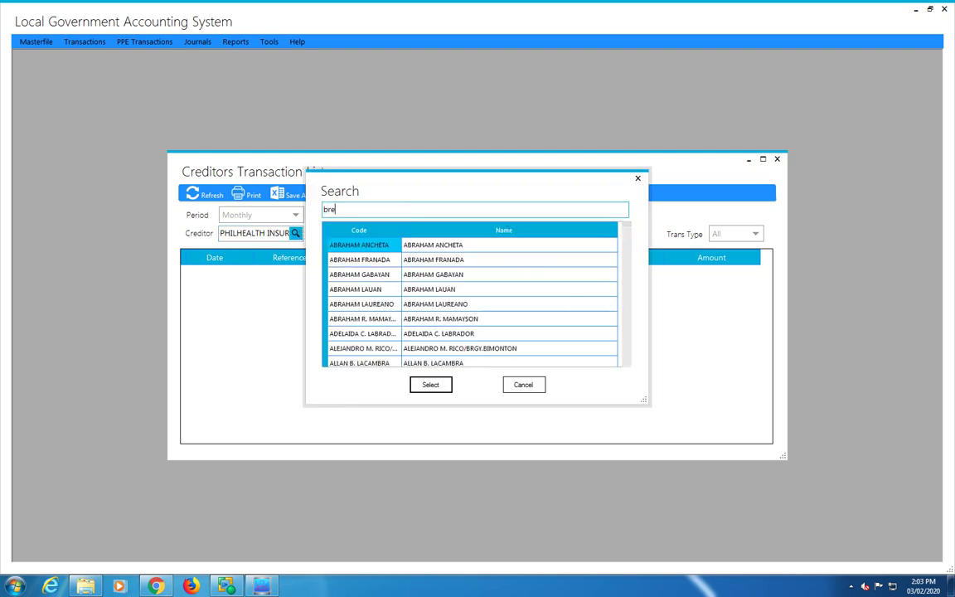
left_click(439, 384)
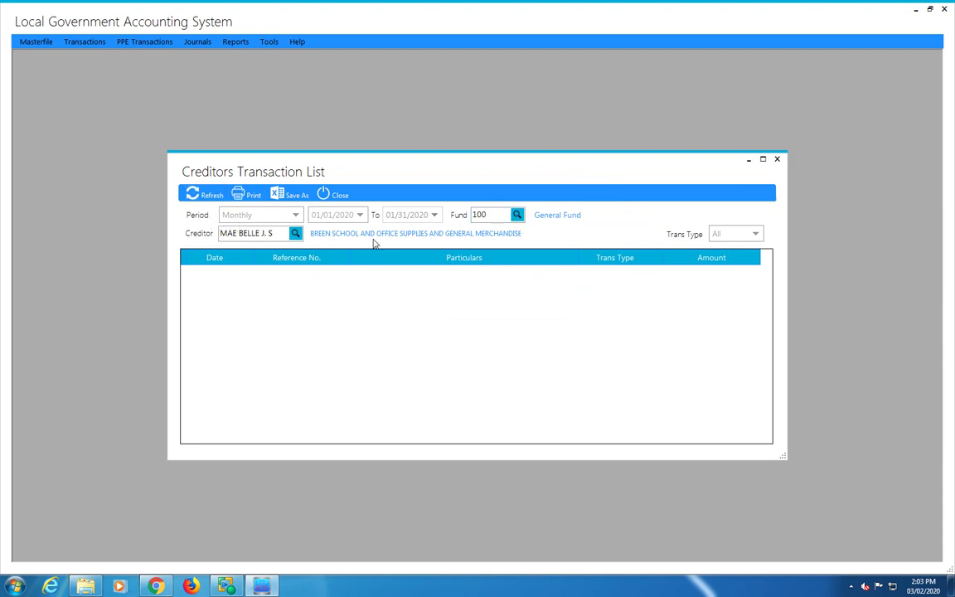
left_click(518, 215)
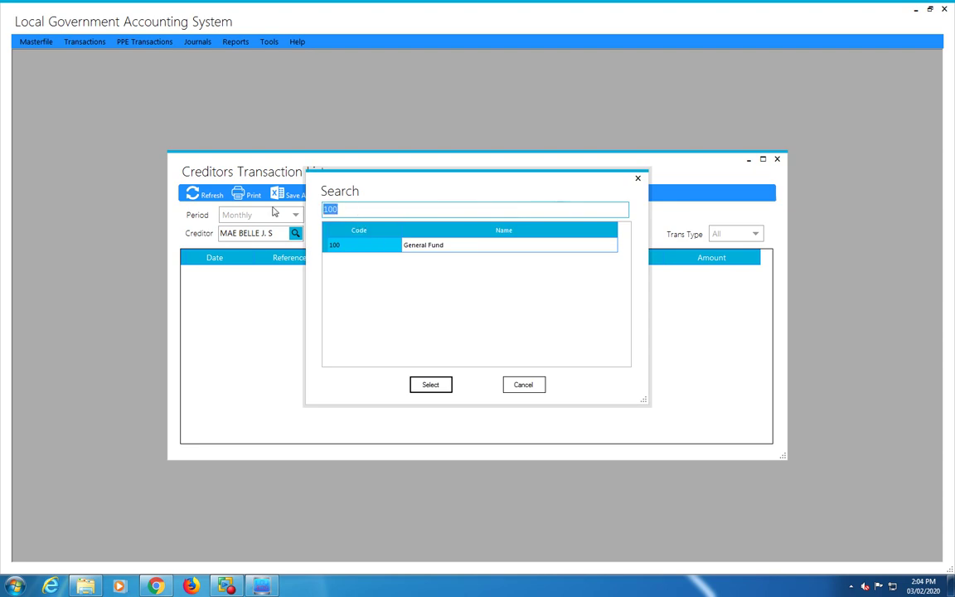
key("BackSpace")
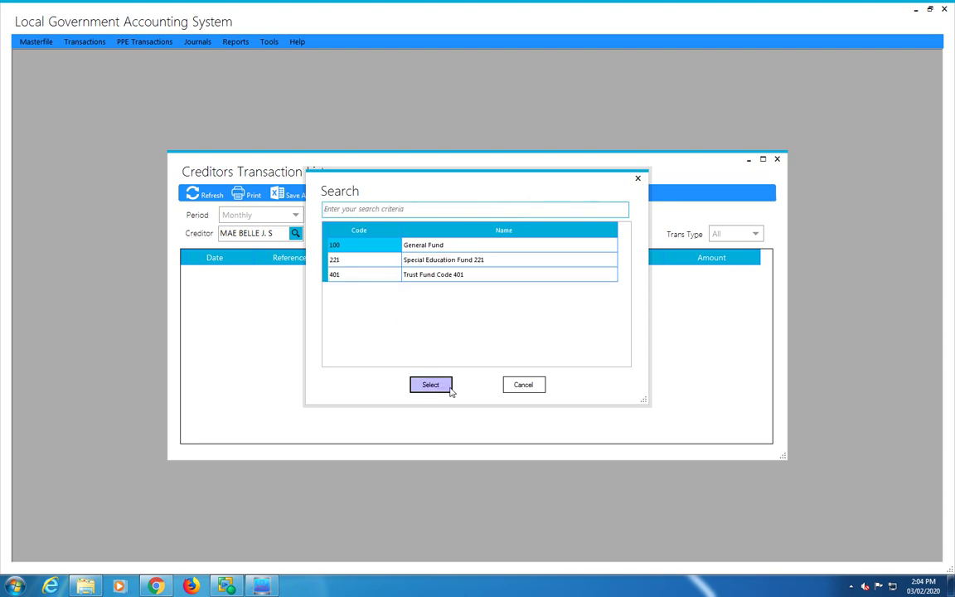
left_click(520, 386)
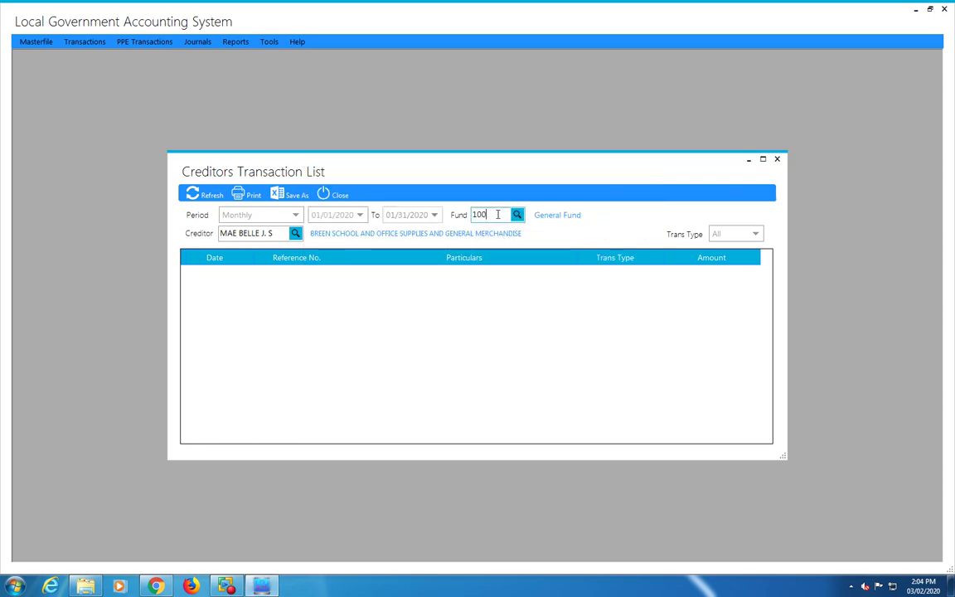
Clear the fund filter and refresh the transaction list.
key("ctrl+a")
key("BackSpace")
left_click(209, 198)
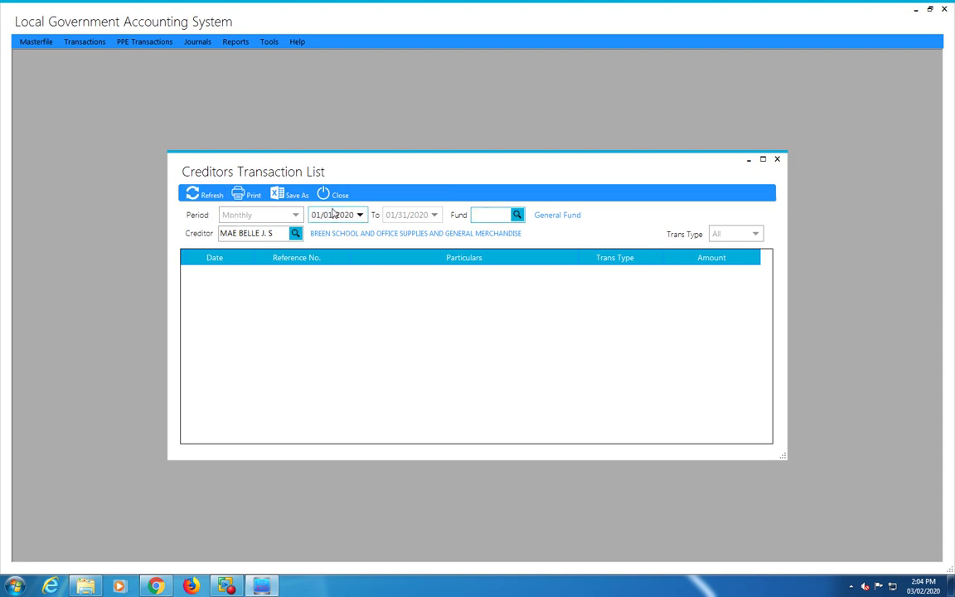
Choose Municipal Employees/Officials from the unfiltered creditor list and refresh the transactions.
left_click(296, 233)
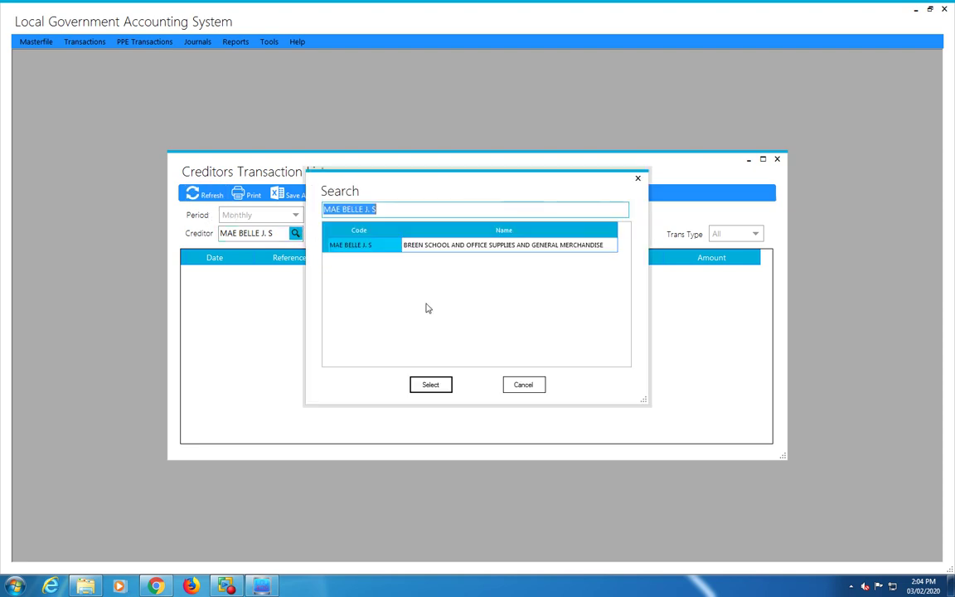
left_click_drag(378, 209, 310, 213)
key("BackSpace")
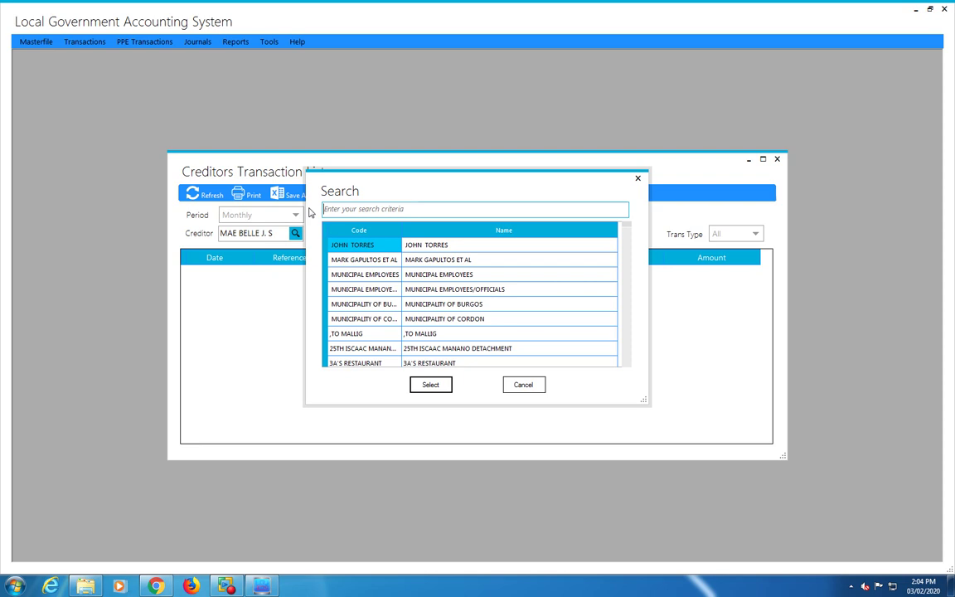
left_click(393, 290)
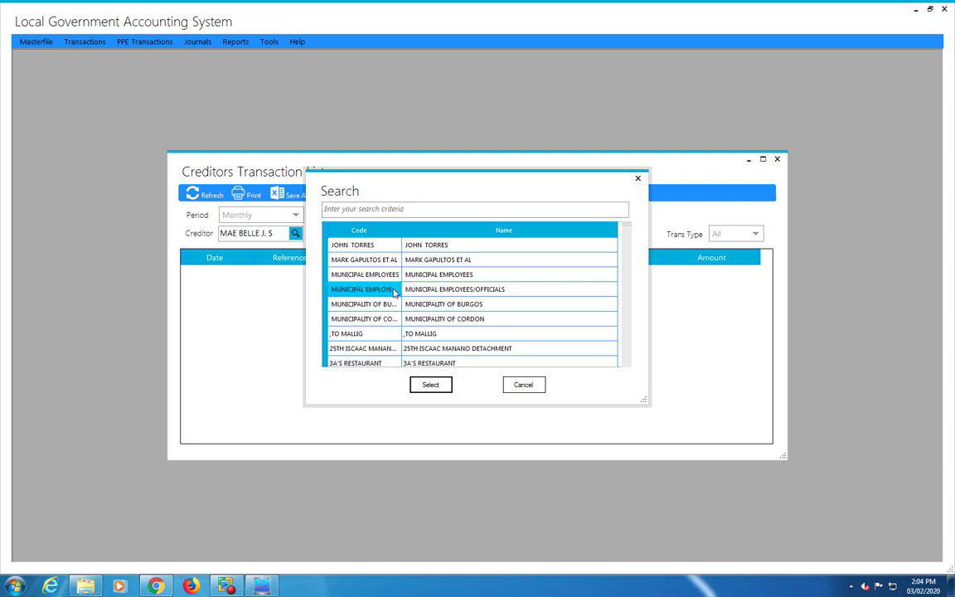
left_click(429, 384)
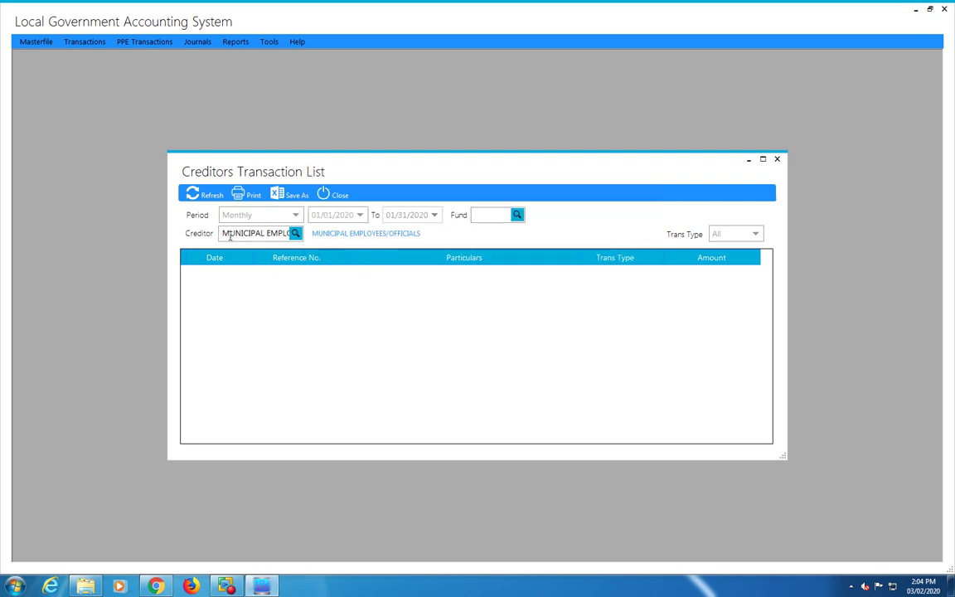
left_click(210, 196)
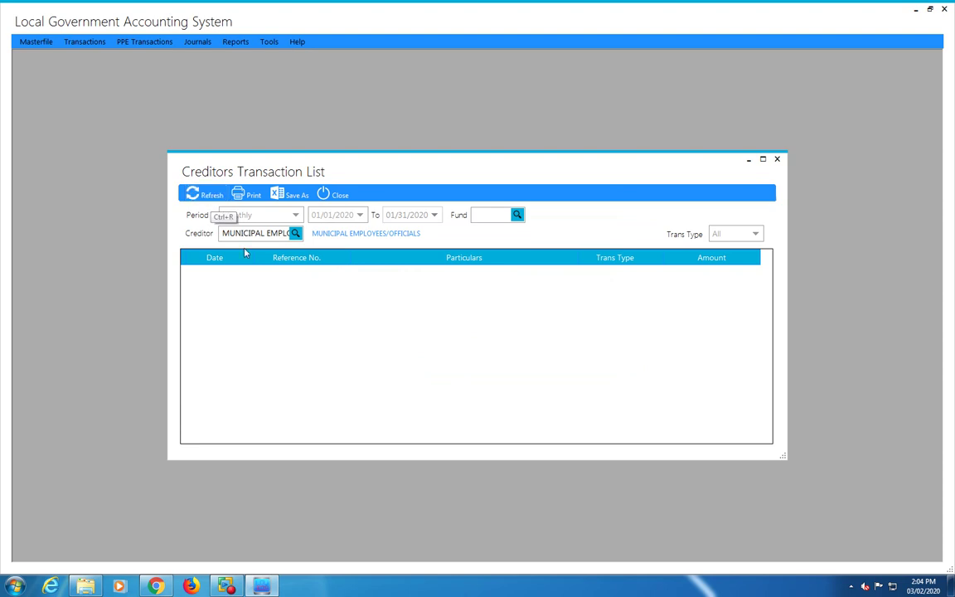
Reopen the creditor search, clear its search criteria, and browse the full list of creditors.
left_click(295, 233)
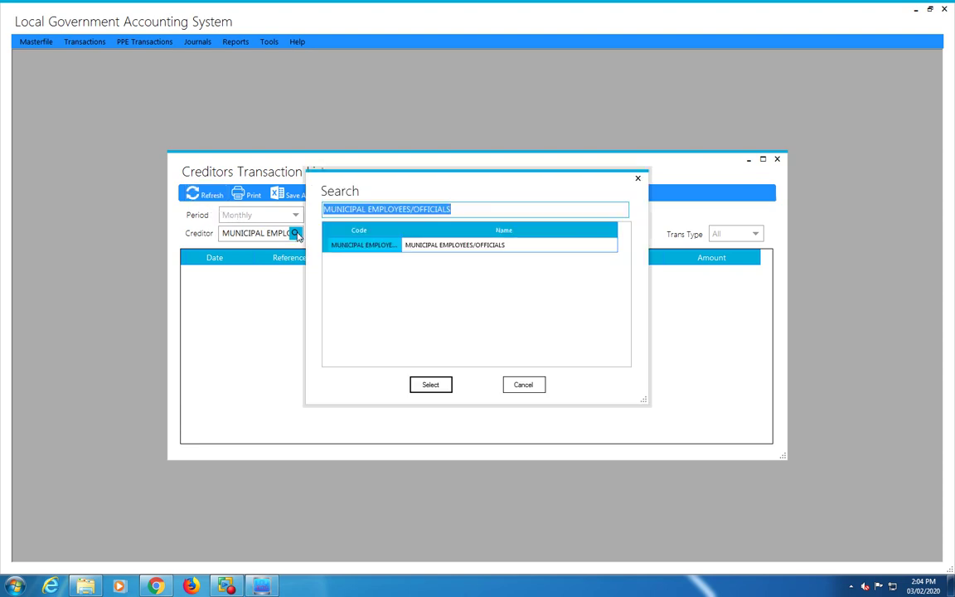
left_click(526, 246)
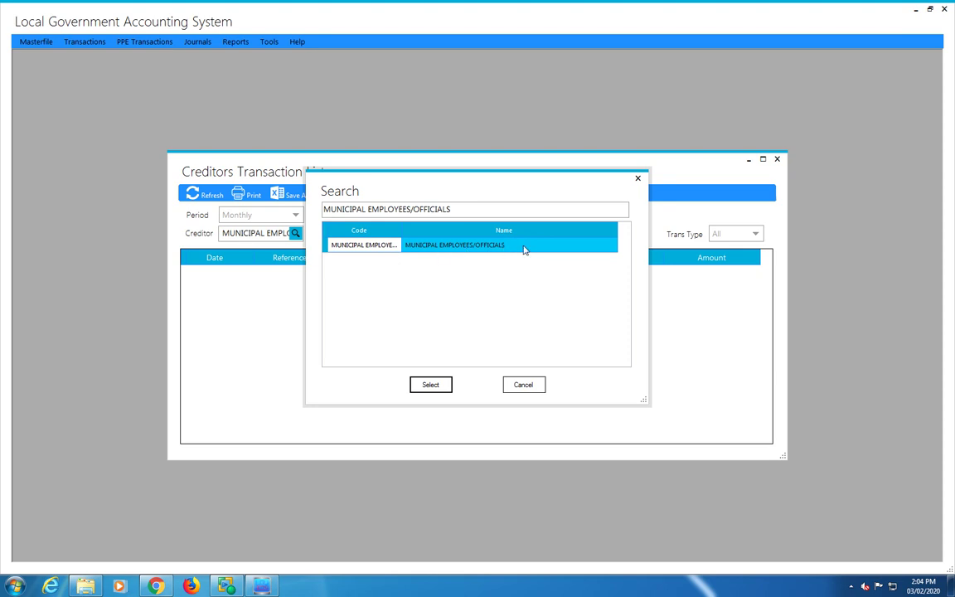
left_click(467, 210)
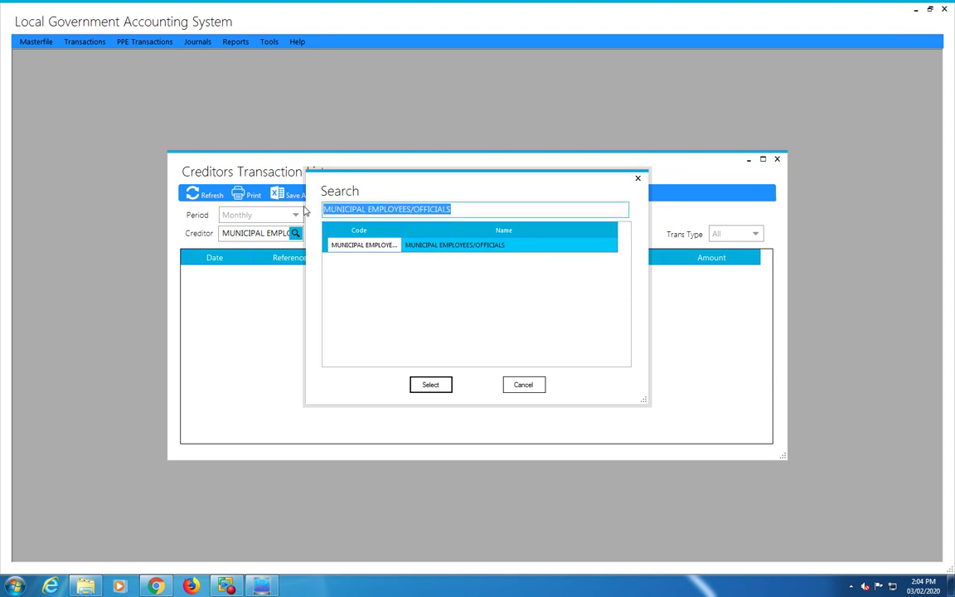
key("BackSpace")
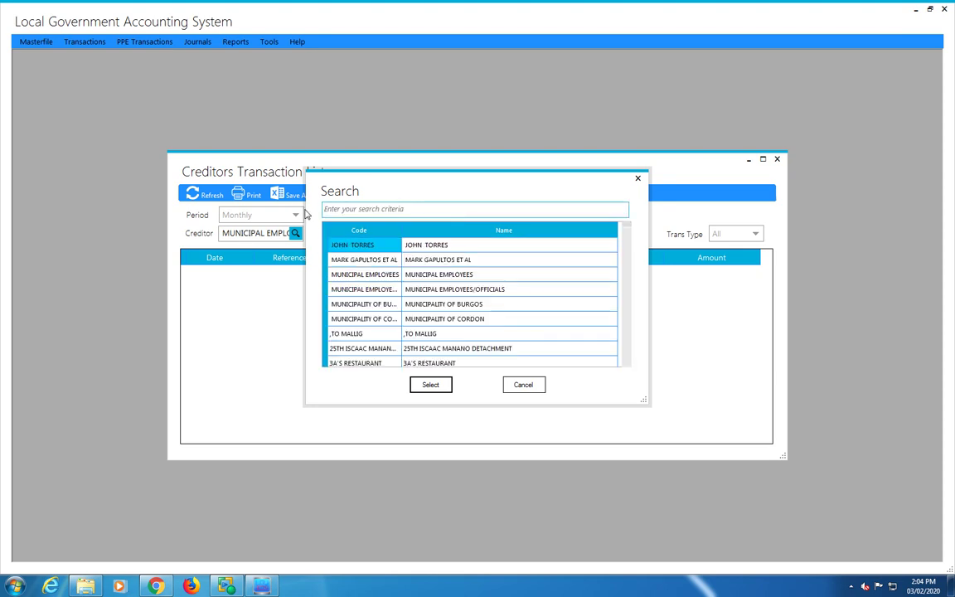
left_click(407, 332)
scroll(513, 316, "down", 3)
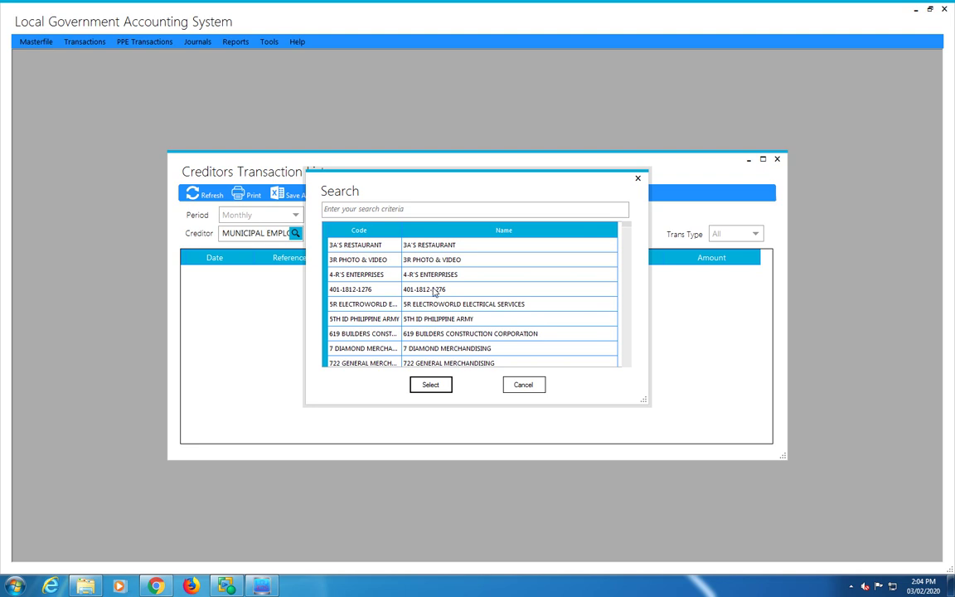
scroll(434, 292, "down", 3)
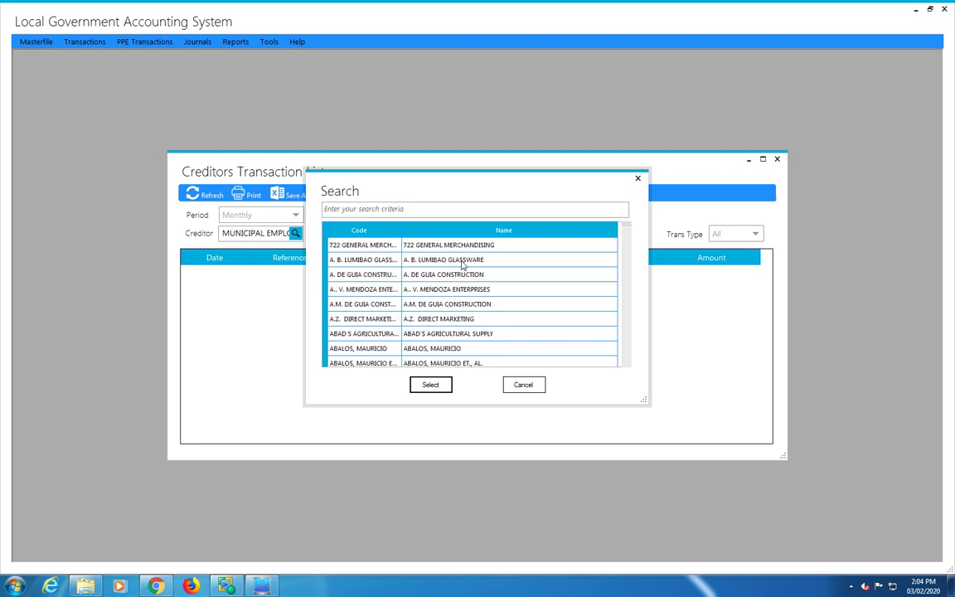
scroll(463, 264, "down", 6)
scroll(463, 264, "down", 3)
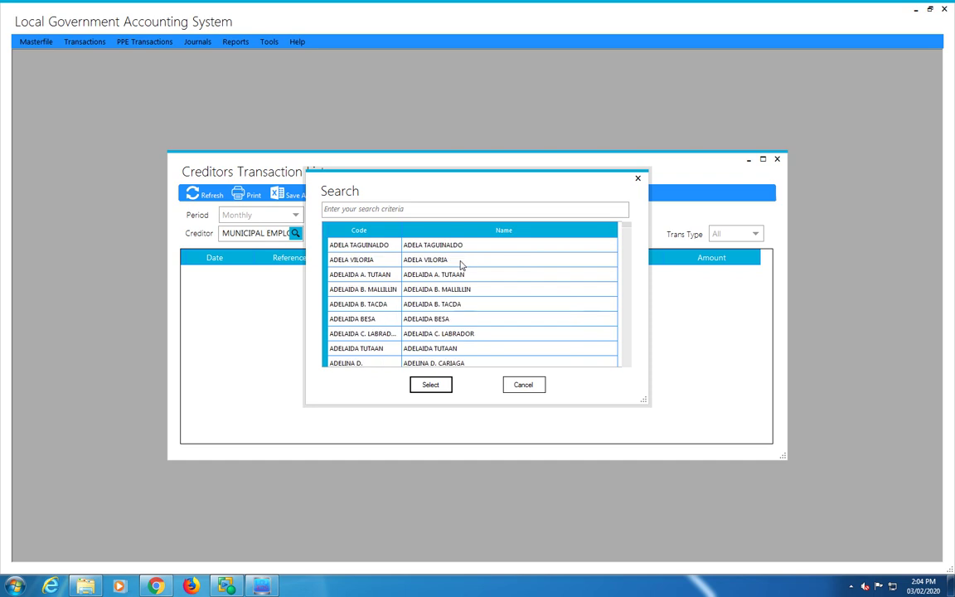
scroll(461, 264, "down", 5)
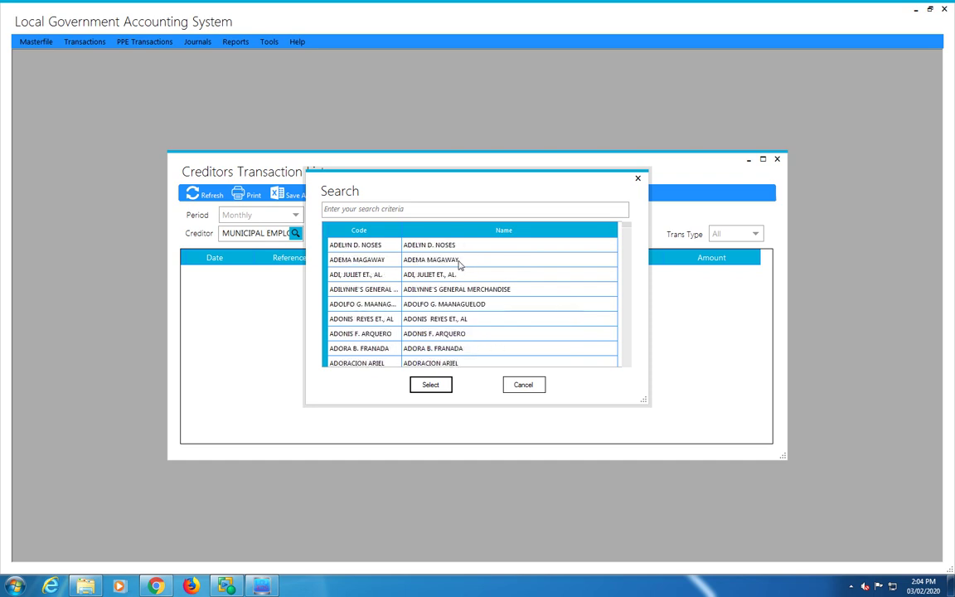
scroll(460, 265, "down", 4)
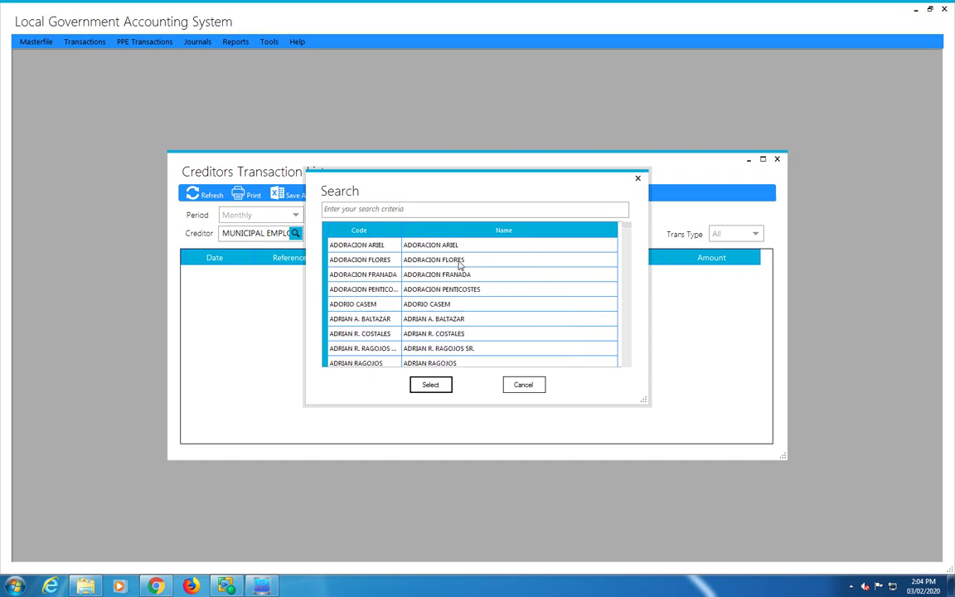
Search the creditors for "mun", choose Municipal Employees/Officials, and close the Creditors Transaction List.
left_click(432, 211)
type("m")
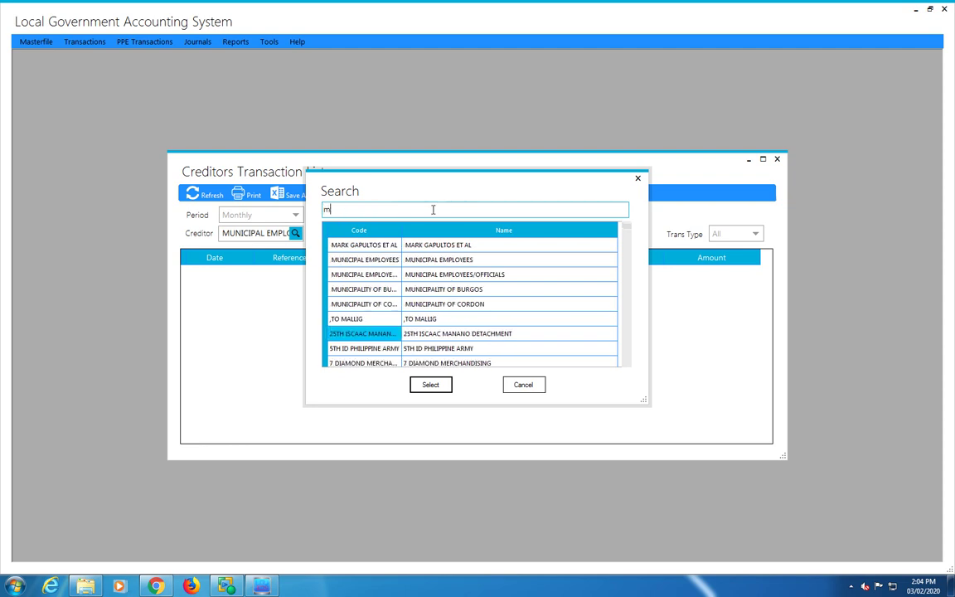
type("u")
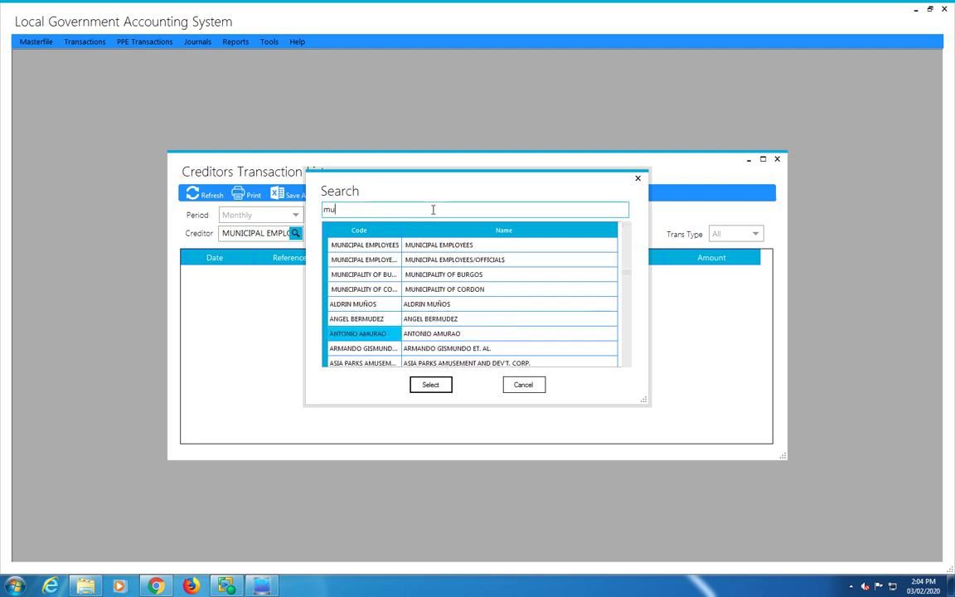
type("n")
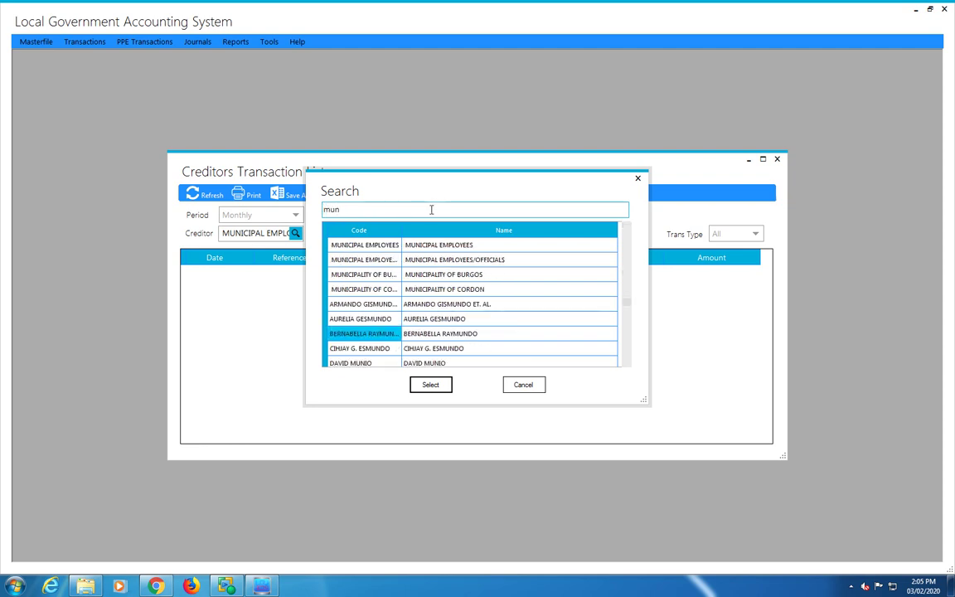
left_click(397, 259)
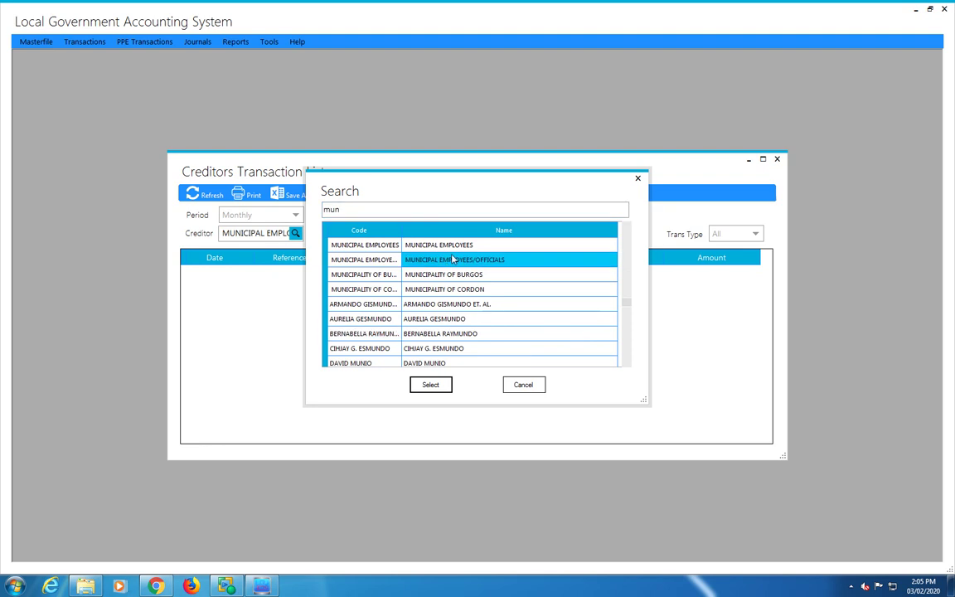
left_click(431, 385)
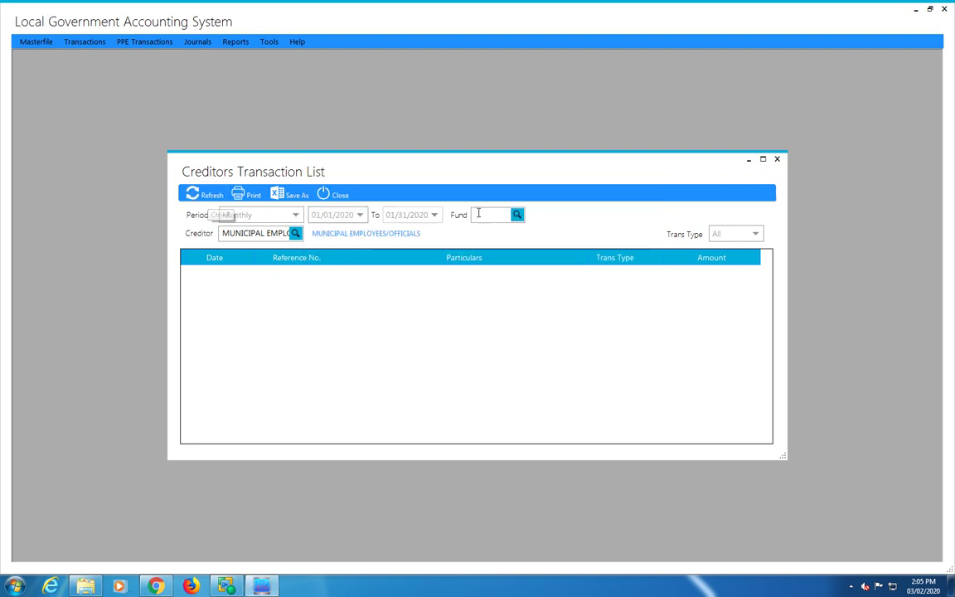
left_click(332, 196)
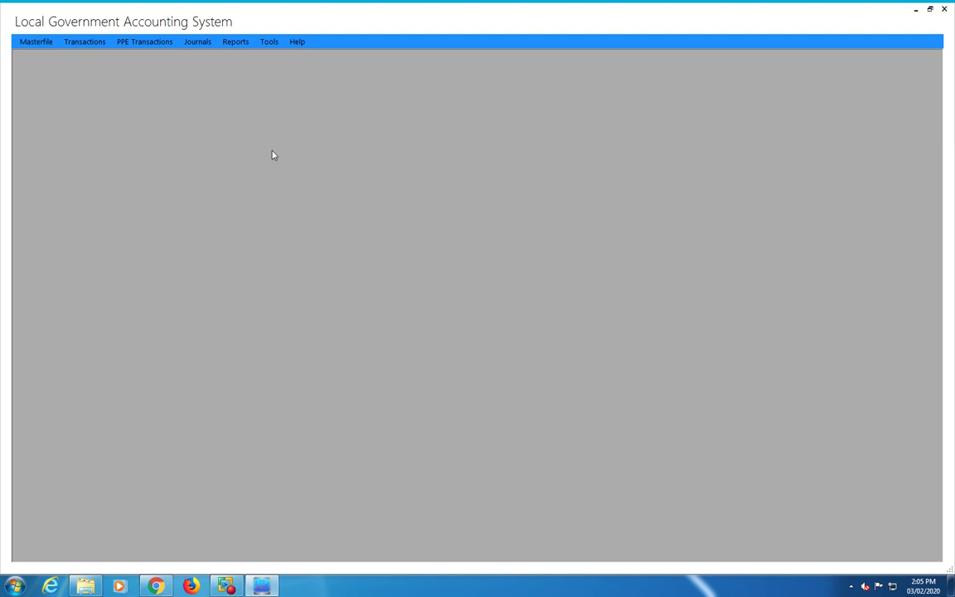
Open the Creditors Transaction Listing report again and set its period to Custom.
left_click(239, 46)
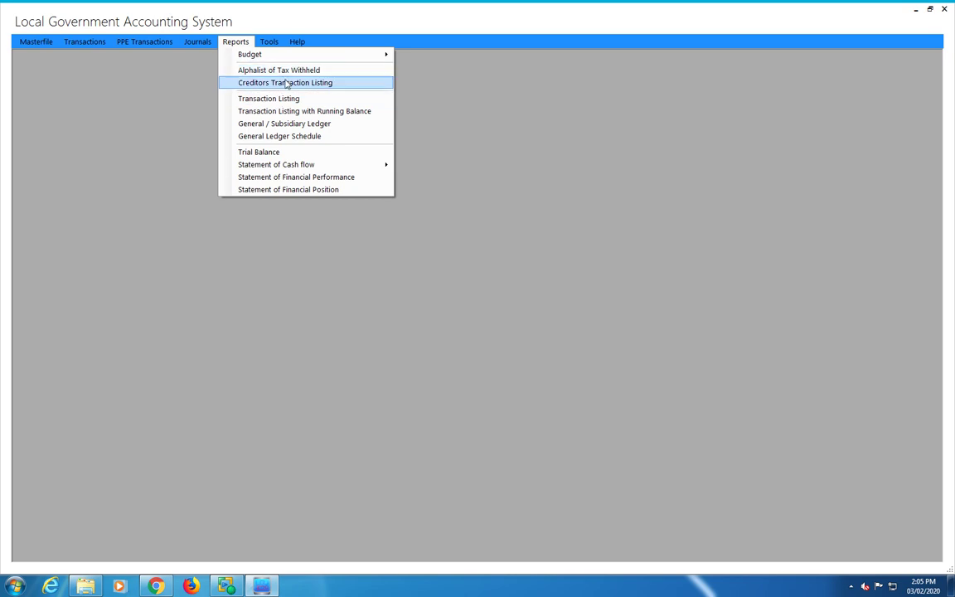
left_click(264, 83)
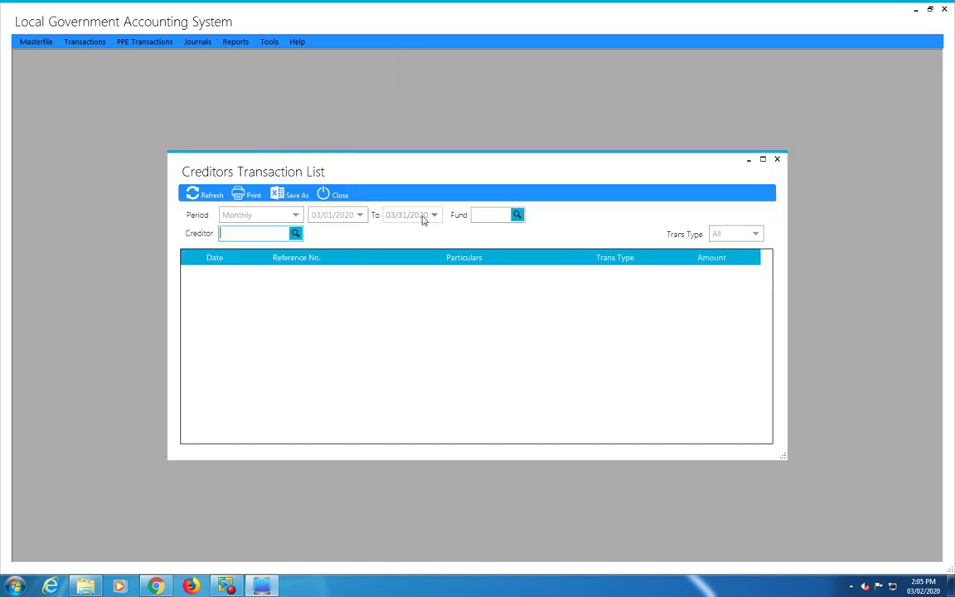
left_click(296, 216)
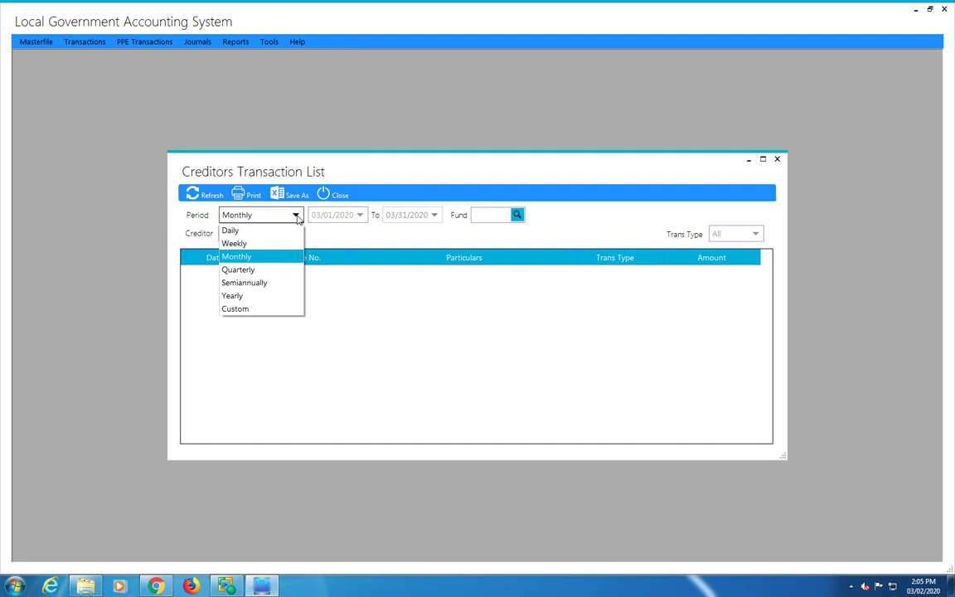
left_click(249, 308)
Set the start date of the creditors report's custom period to 03/01/2019.
left_click(360, 215)
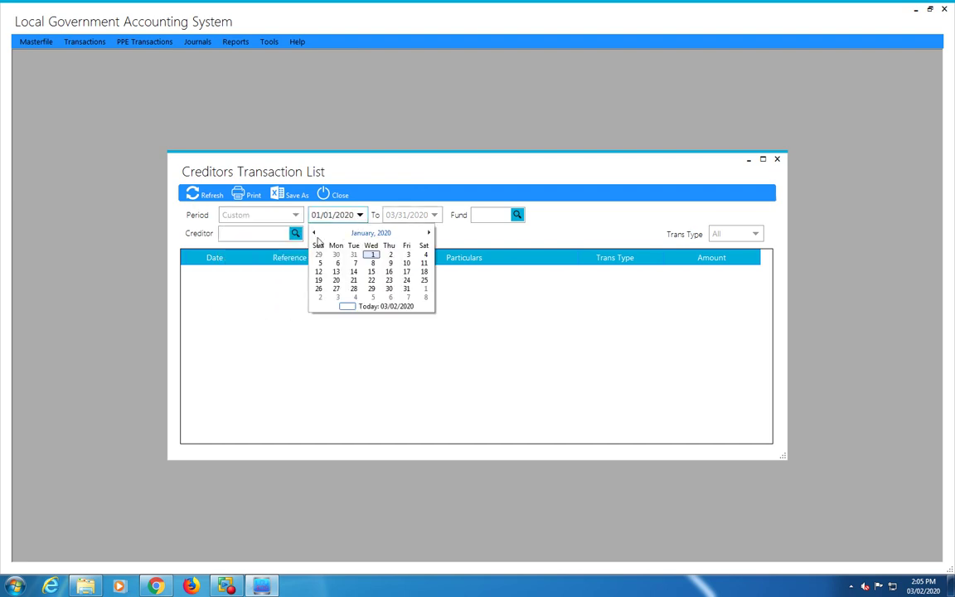
left_click(314, 233)
left_click(315, 233)
left_click(314, 233)
left_click(314, 233)
left_click(314, 233)
left_click(314, 233)
left_click(314, 233)
left_click(315, 233)
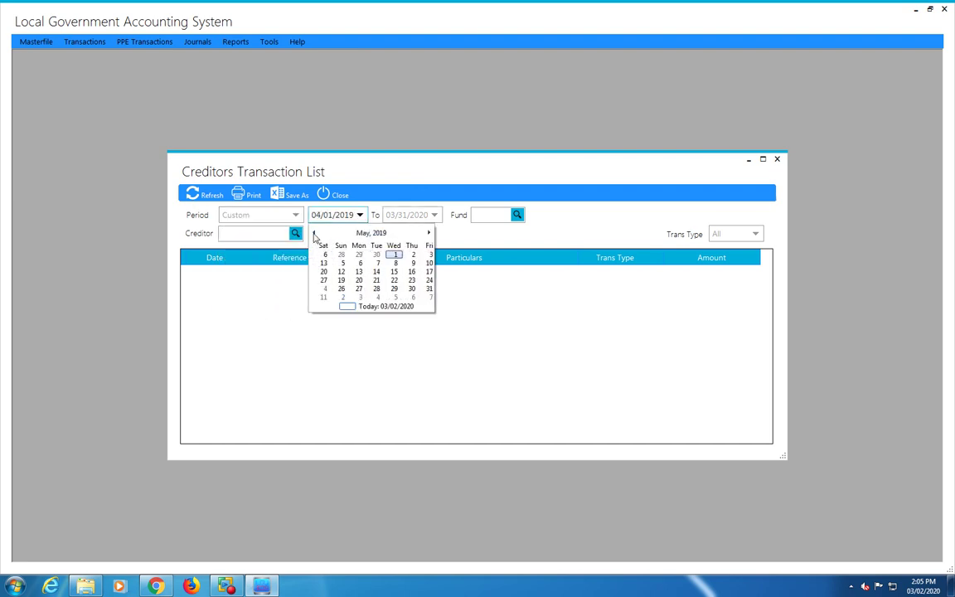
left_click(314, 233)
left_click(314, 233)
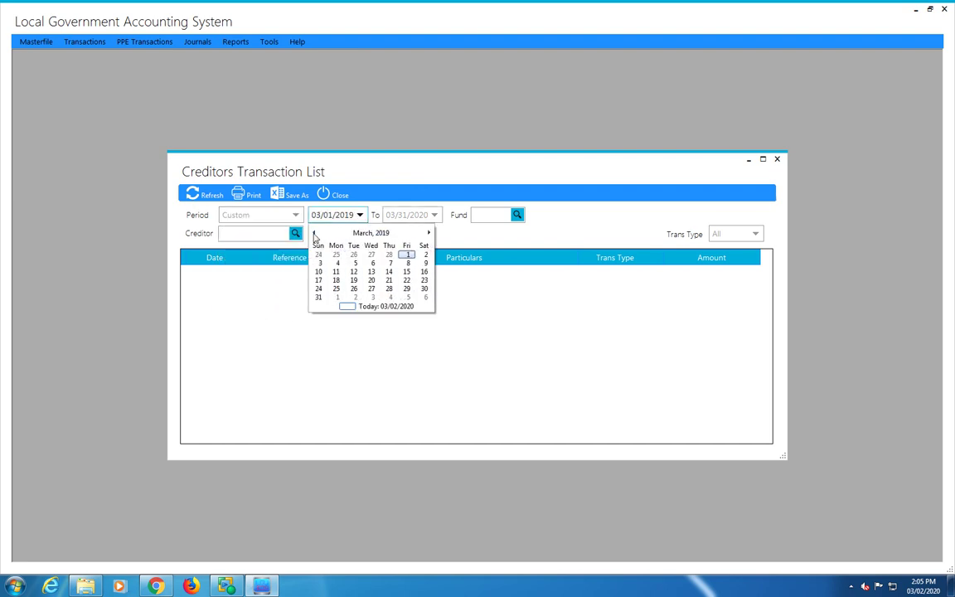
left_click(407, 254)
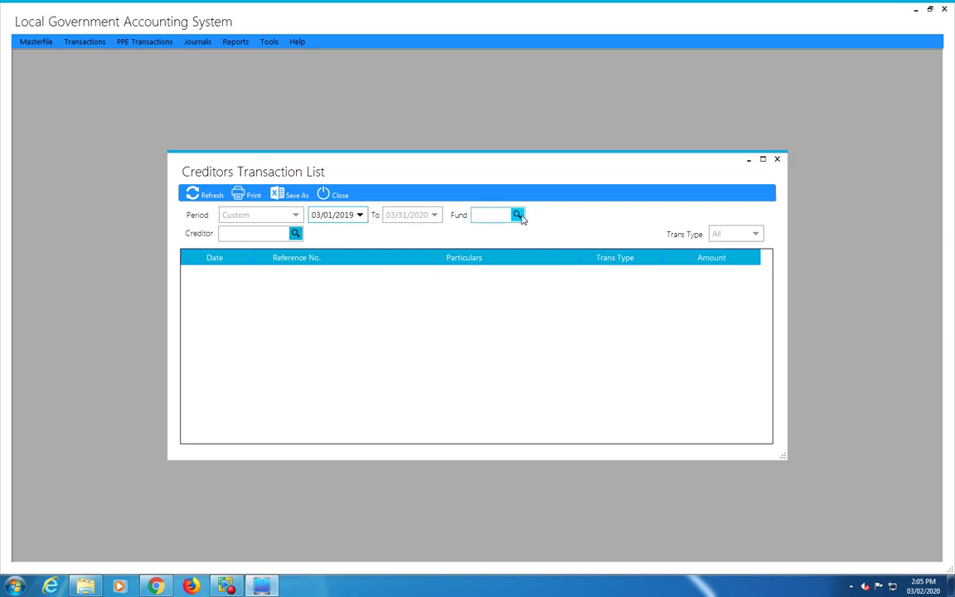
Search the creditors for "philcom", choose Philcom Computer Center, and refresh the transaction list.
left_click(295, 234)
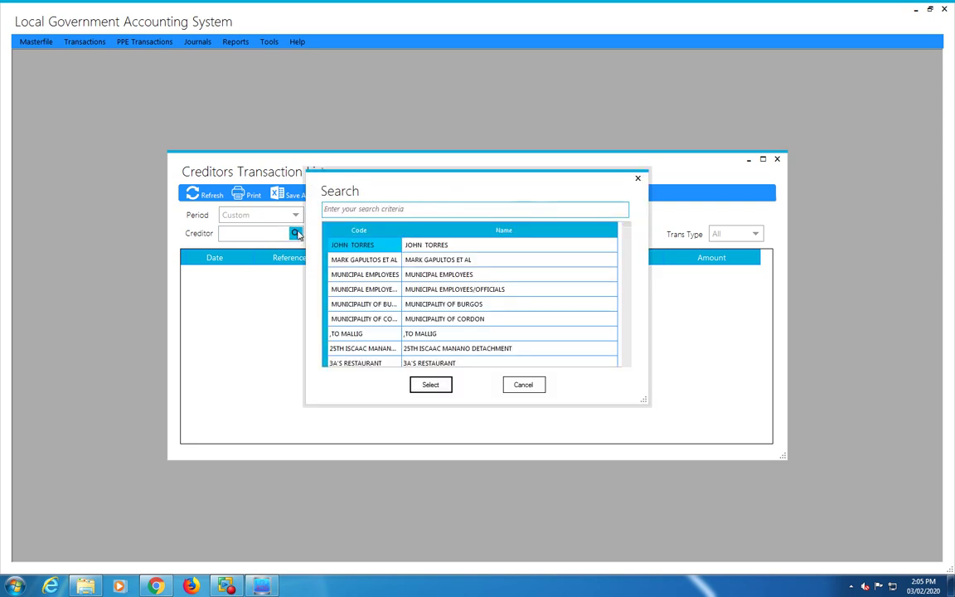
type("philcom")
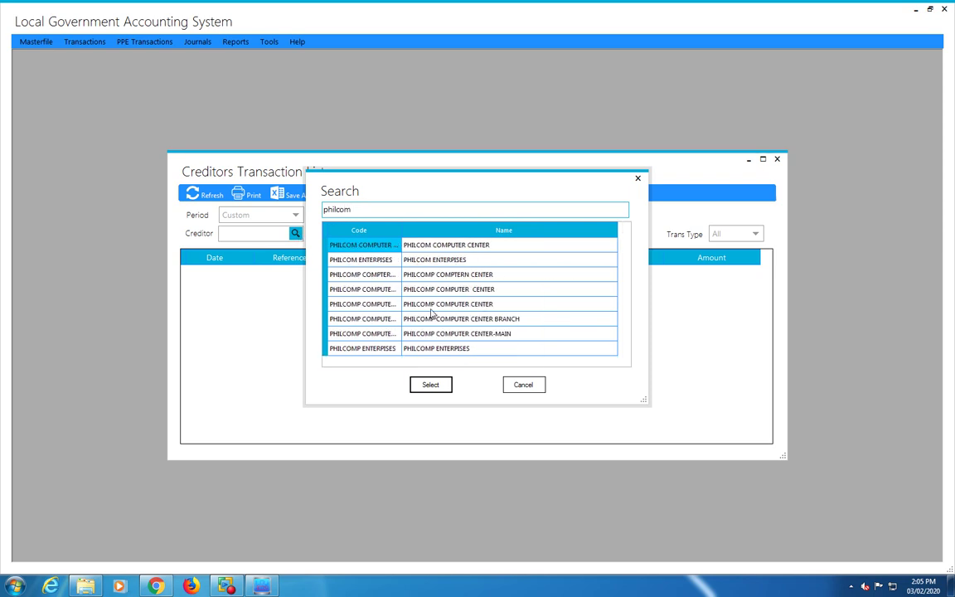
left_click(430, 383)
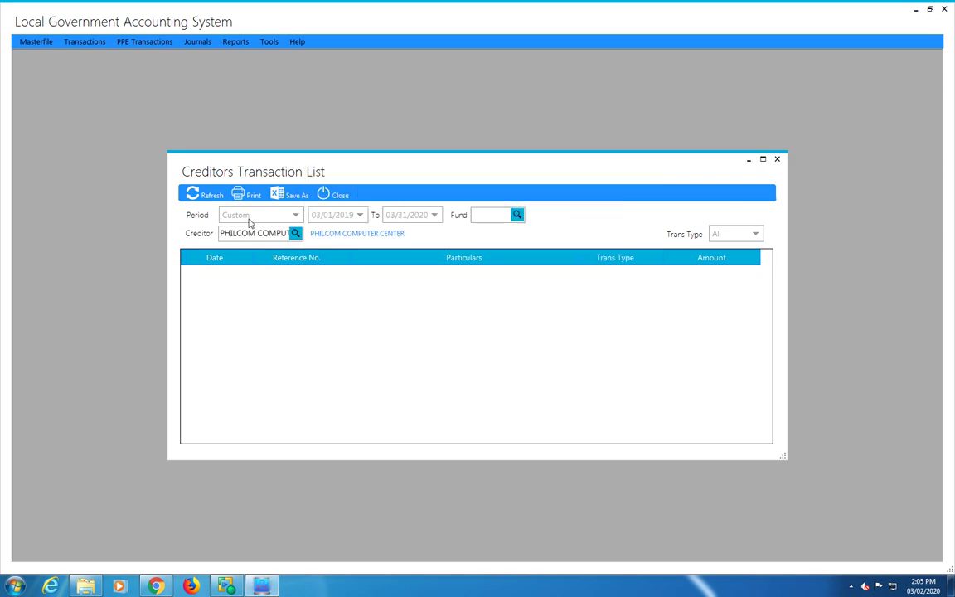
left_click(210, 197)
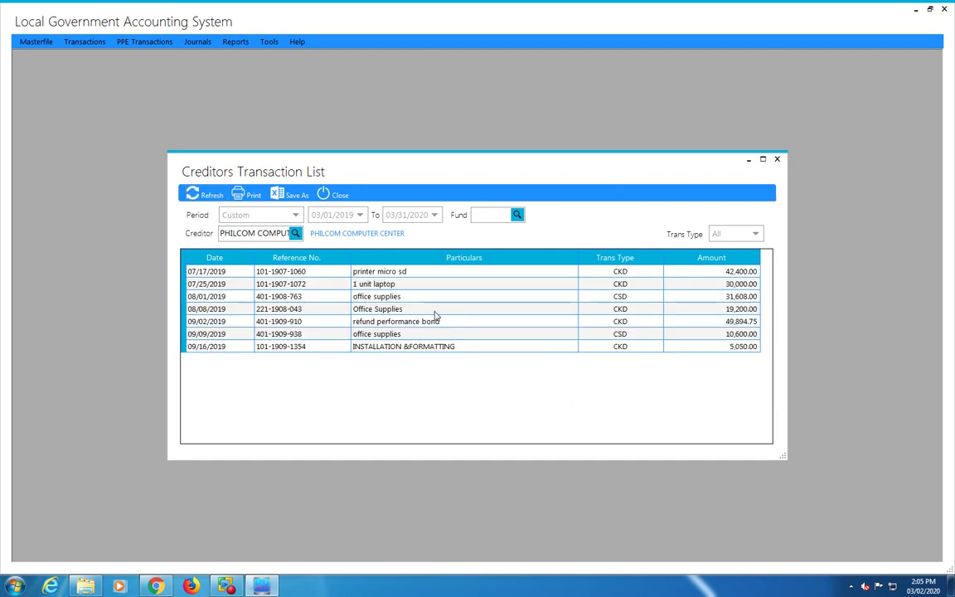
Look through the print preview of the Philcom Computer Center transactions, and close the preview and the Creditors Transaction List.
left_click(248, 196)
scroll(400, 280, "down", 5)
scroll(401, 280, "up", 5)
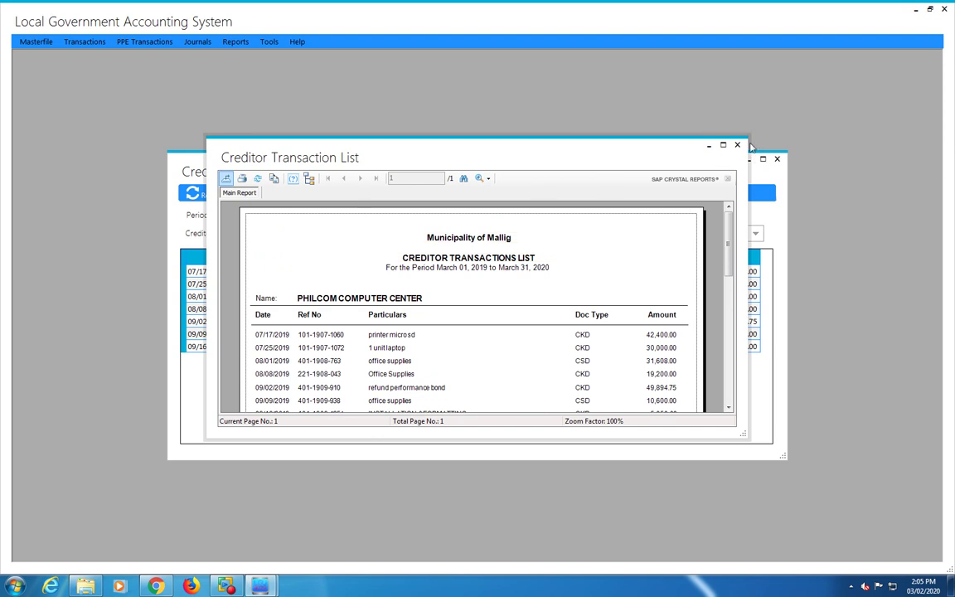
left_click(737, 144)
left_click(343, 197)
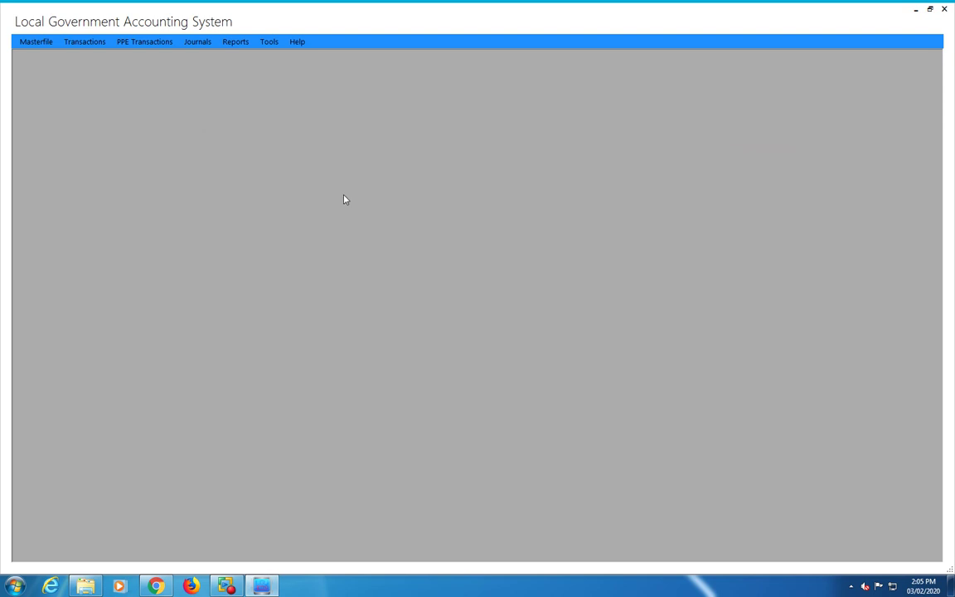
Open the Transaction Listing report and set its period to Custom.
left_click(235, 42)
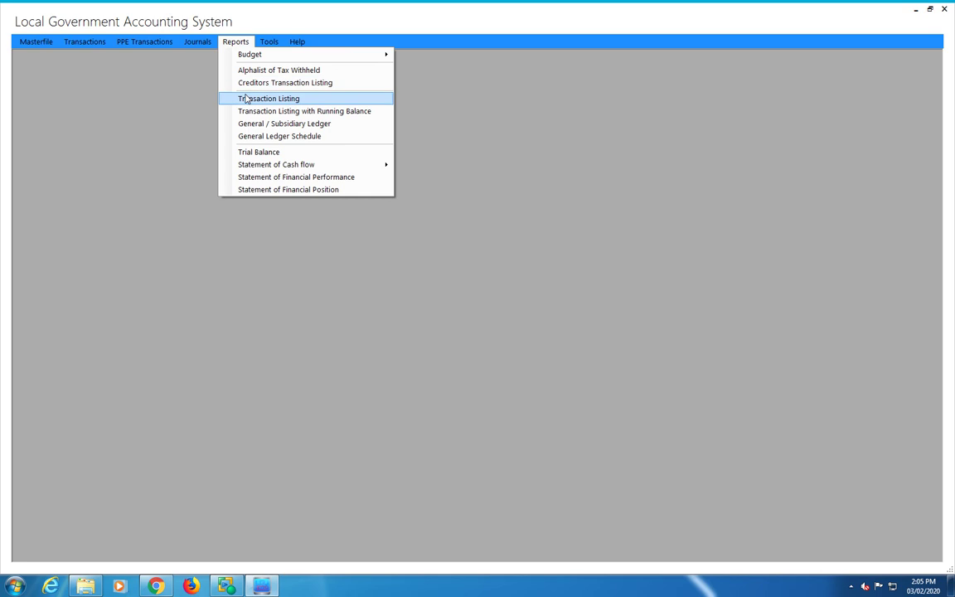
left_click(246, 100)
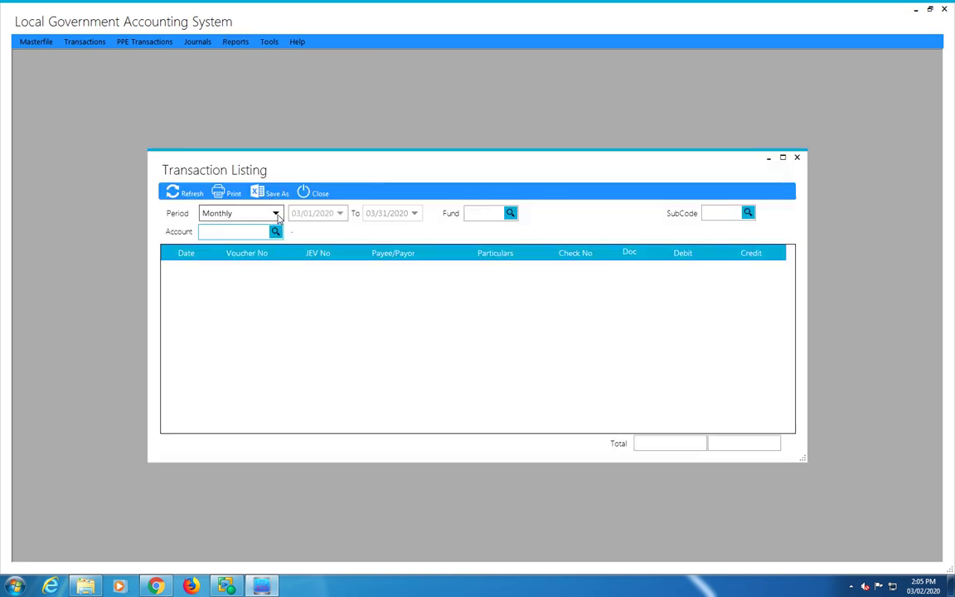
left_click(277, 214)
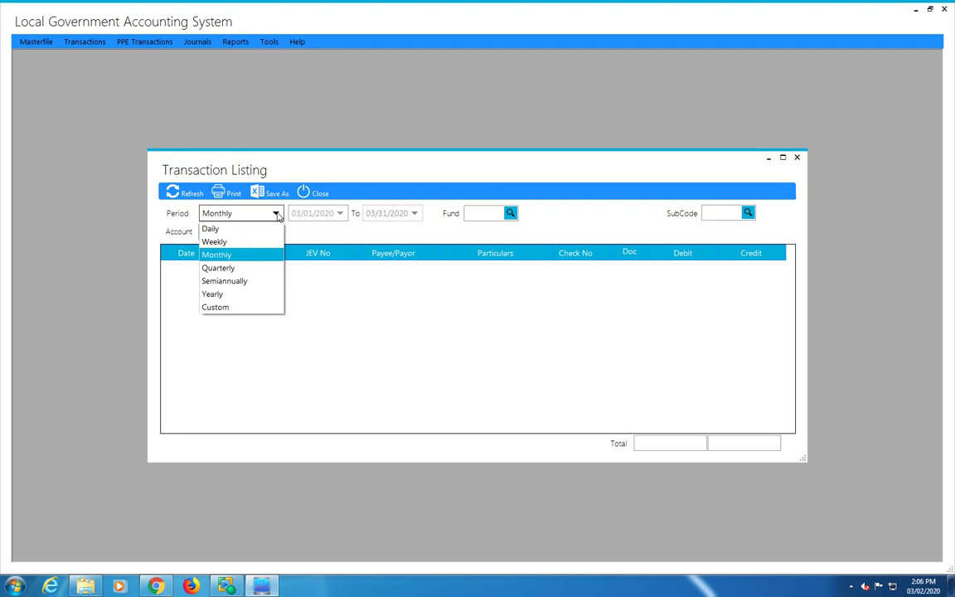
left_click(238, 306)
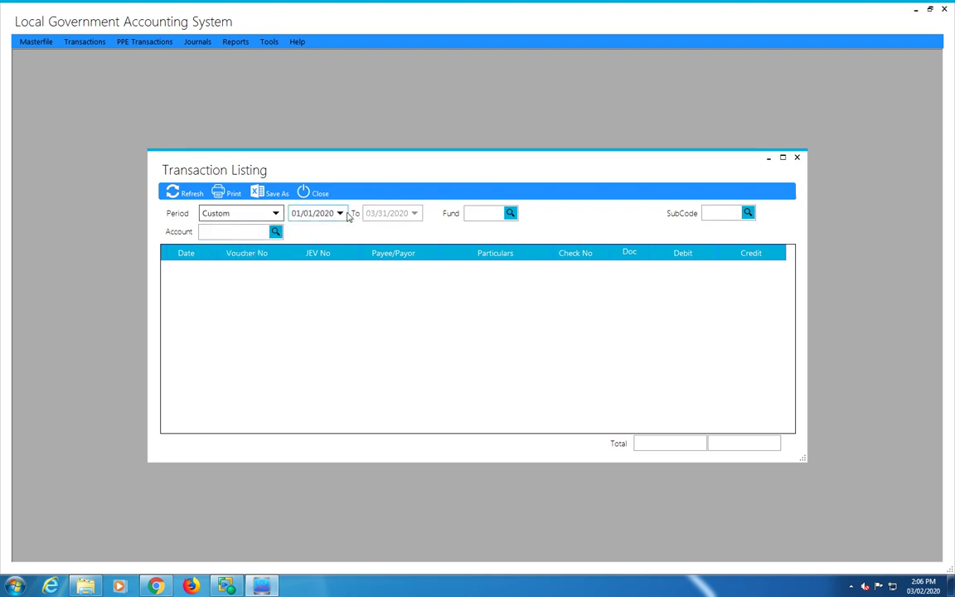
Set the start date of the Transaction Listing's custom period to 10/07/2019.
left_click(340, 214)
left_click(293, 232)
left_click(293, 232)
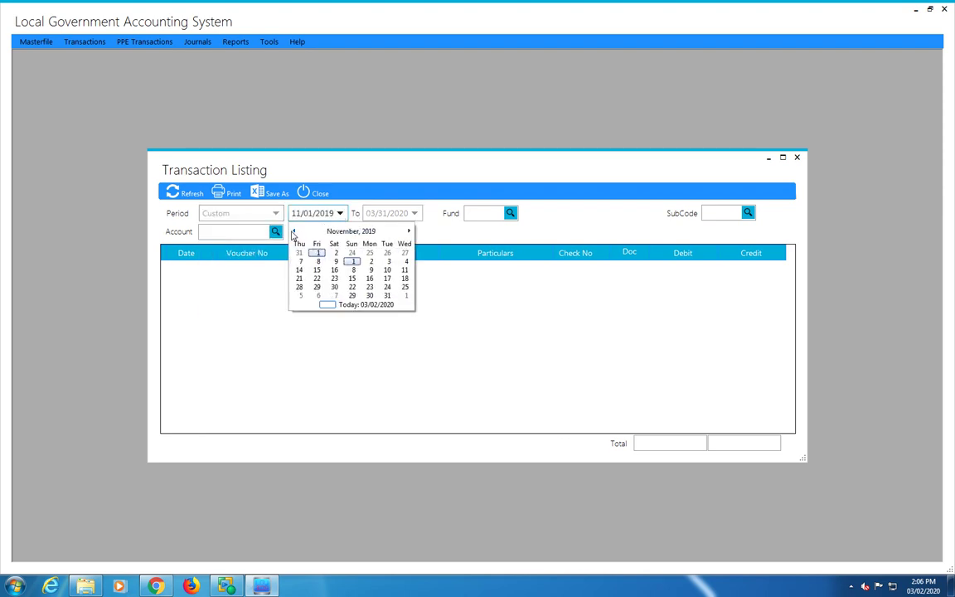
left_click(293, 232)
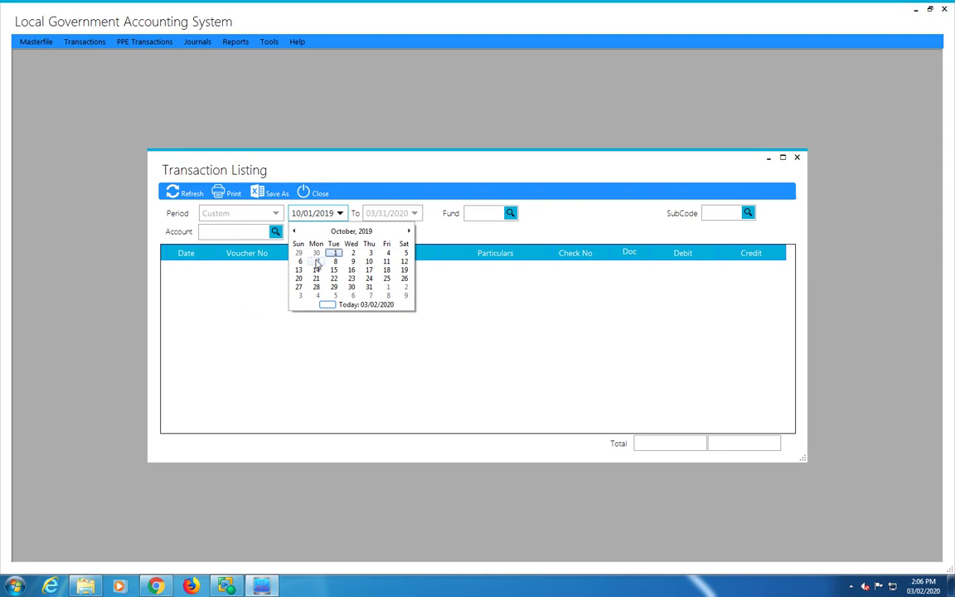
left_click(317, 262)
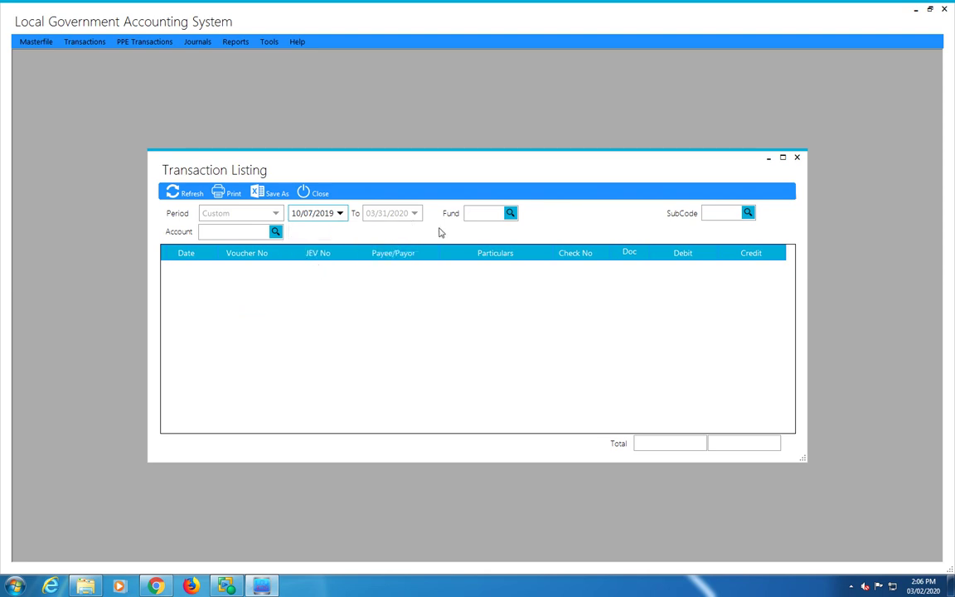
Filter the Transaction Listing by the General Fund and account 1-01-01-010 Cash Local Treasury, and refresh it.
left_click(510, 213)
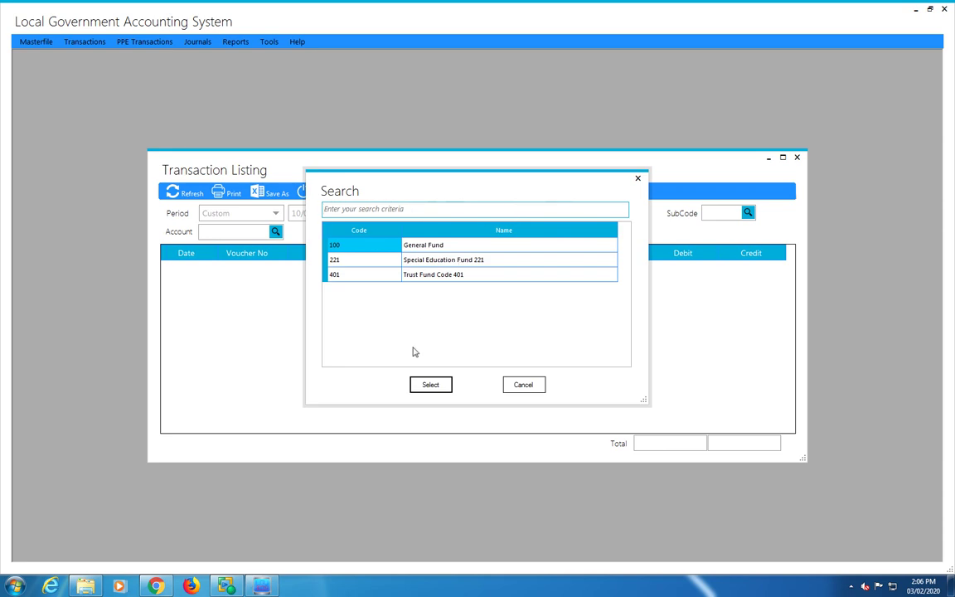
left_click(431, 385)
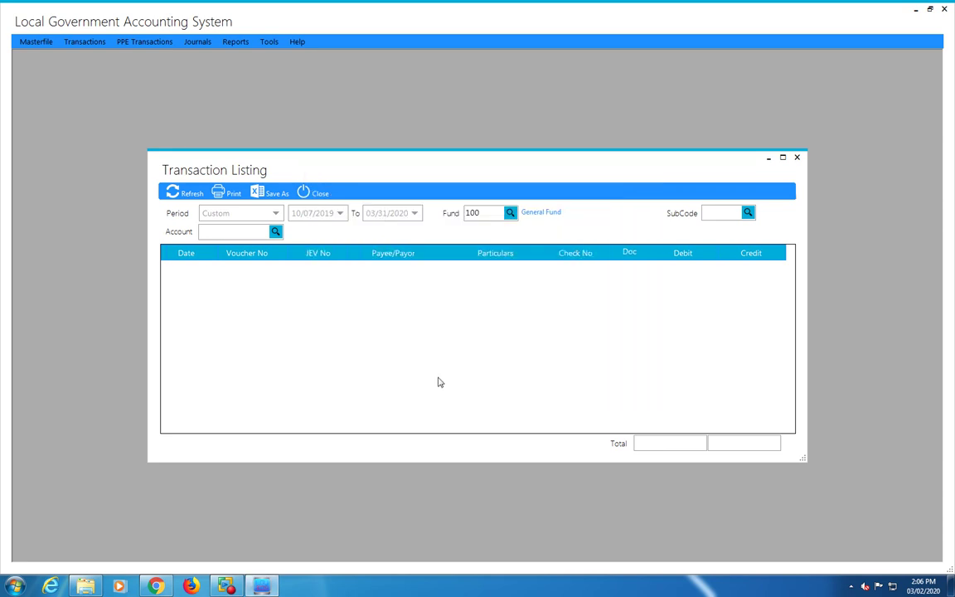
left_click(276, 233)
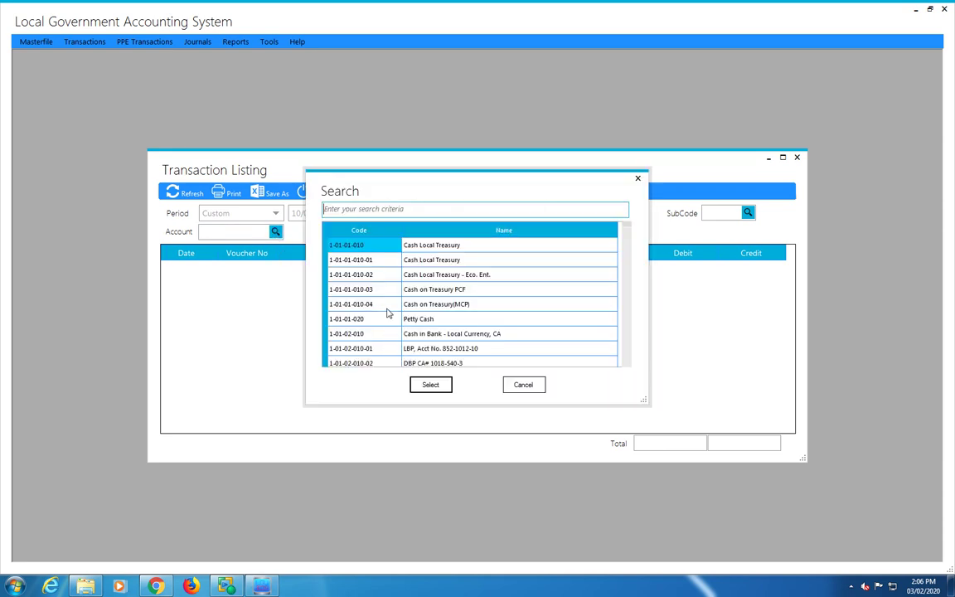
left_click(430, 384)
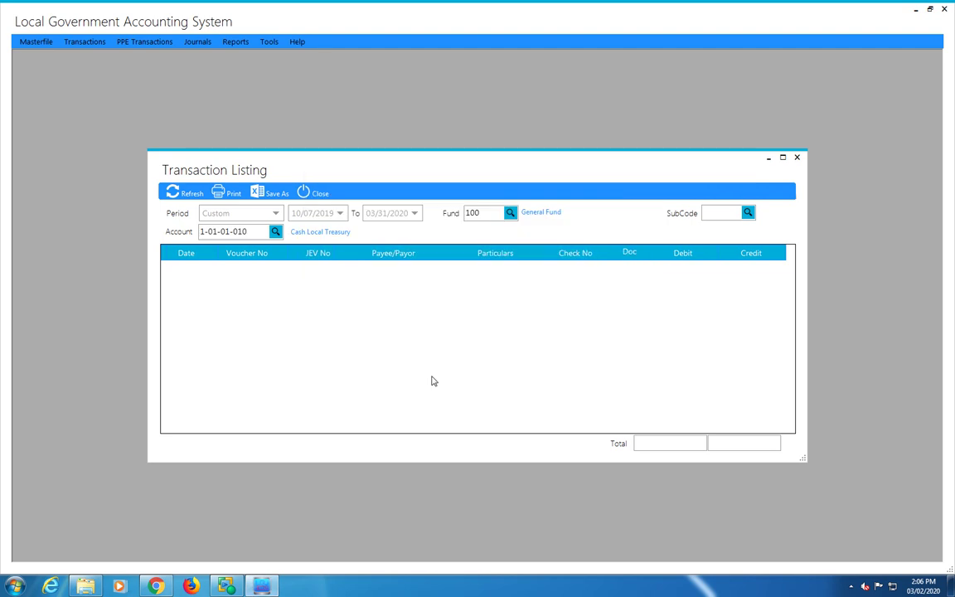
left_click(190, 193)
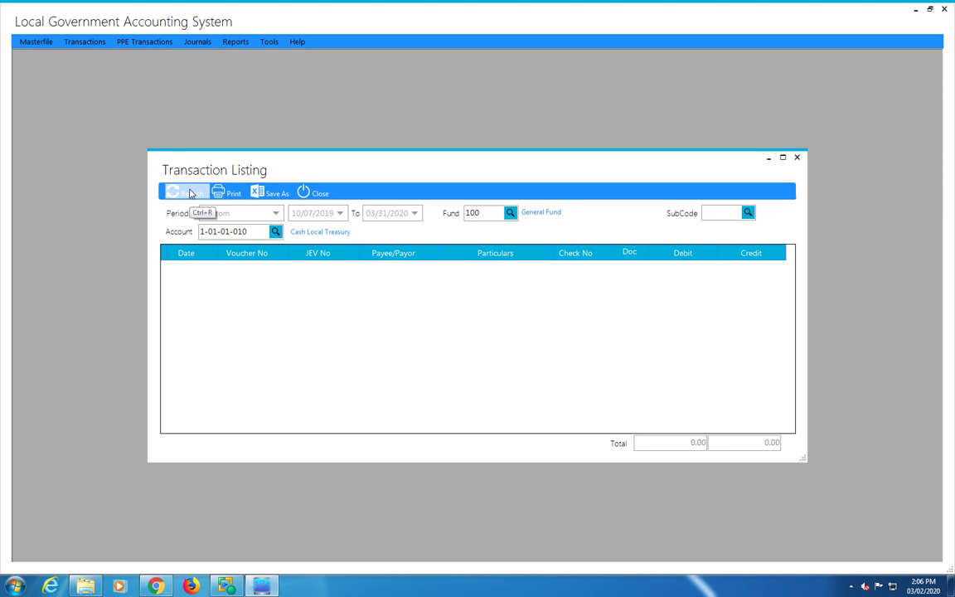
left_click(275, 232)
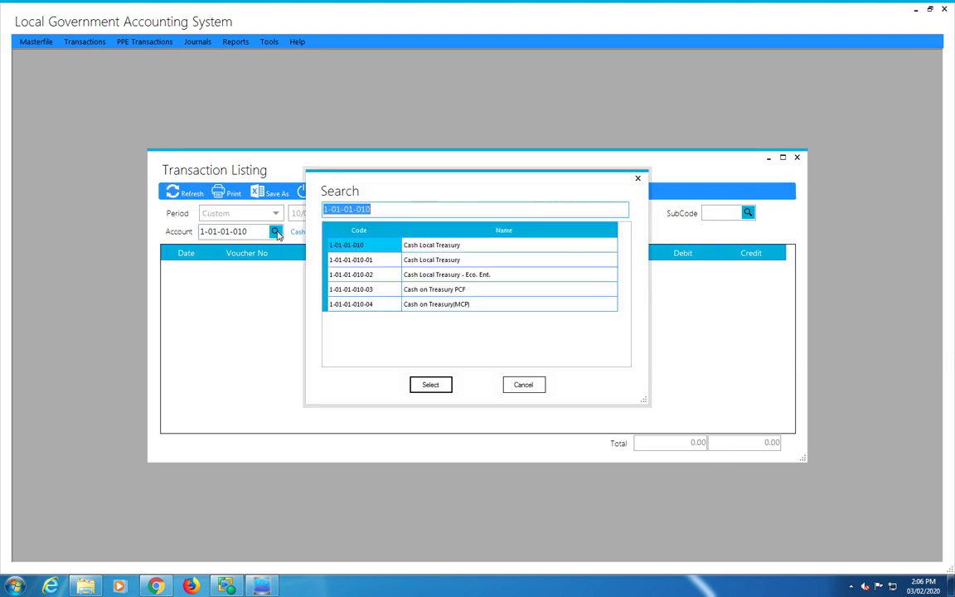
left_click(374, 261)
left_click(447, 388)
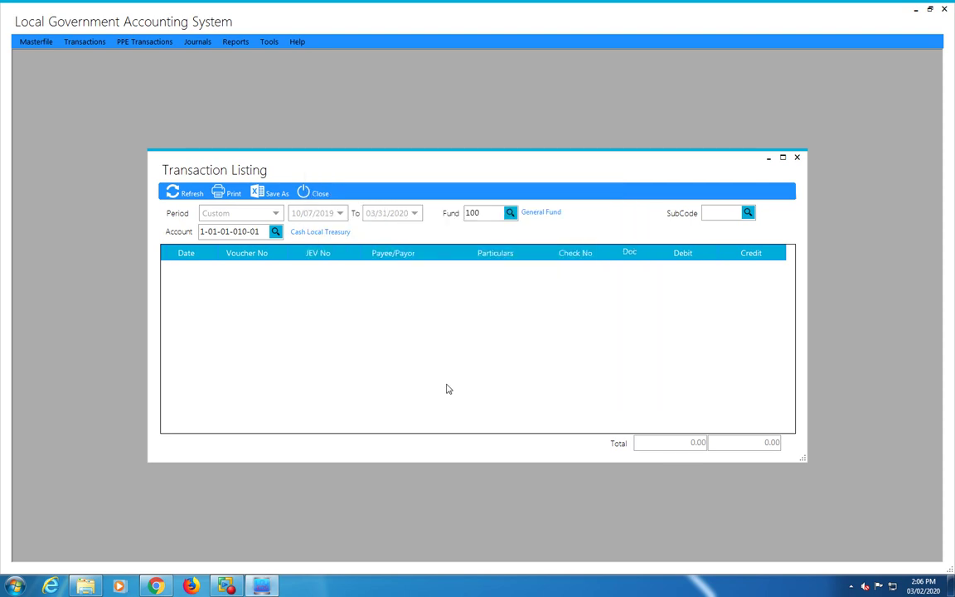
left_click(184, 193)
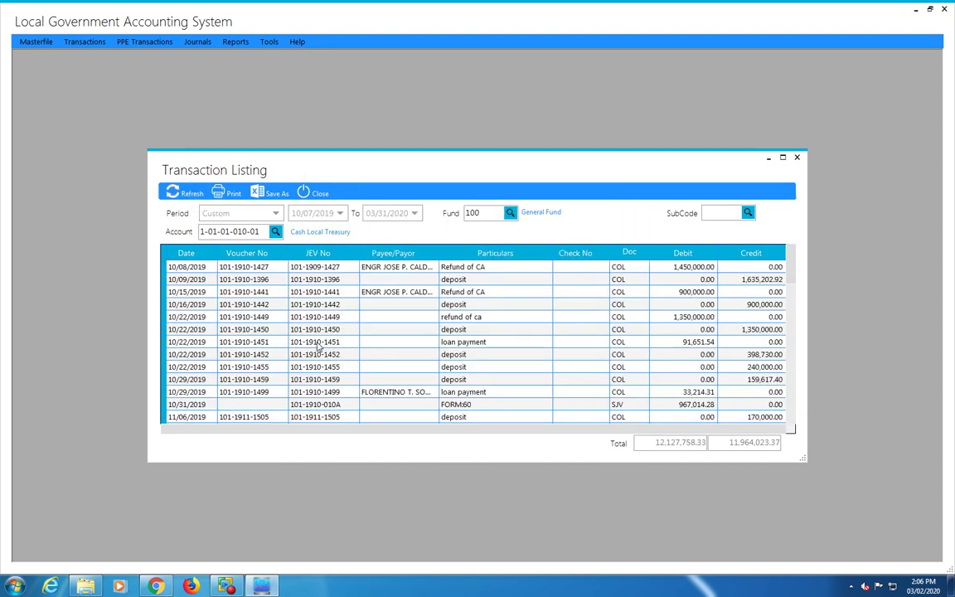
Look through both pages of the Cash Local Treasury listing's print preview, and close the preview.
left_click(236, 196)
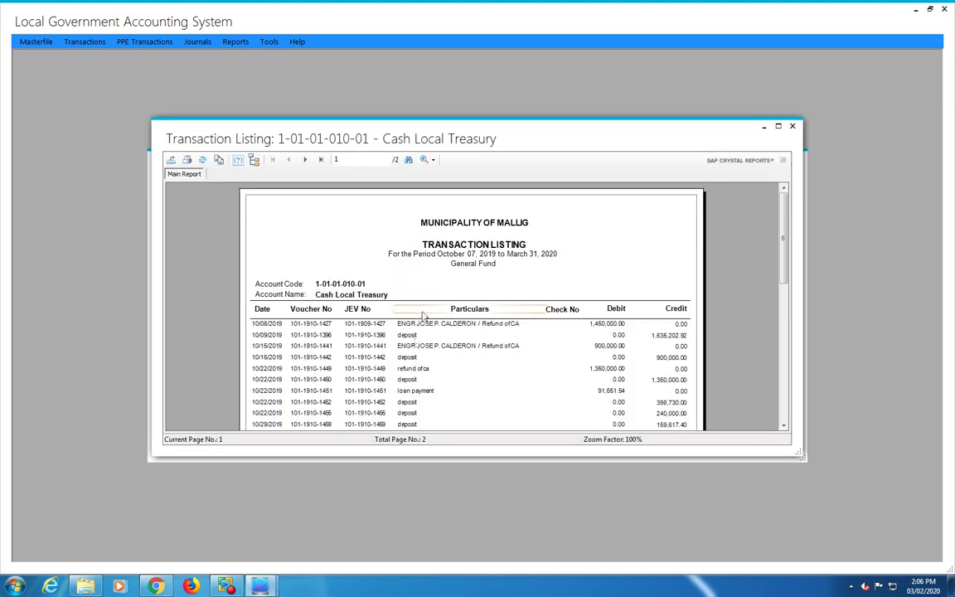
scroll(423, 313, "down", 10)
scroll(423, 313, "up", 8)
scroll(423, 313, "down", 5)
scroll(423, 314, "up", 10)
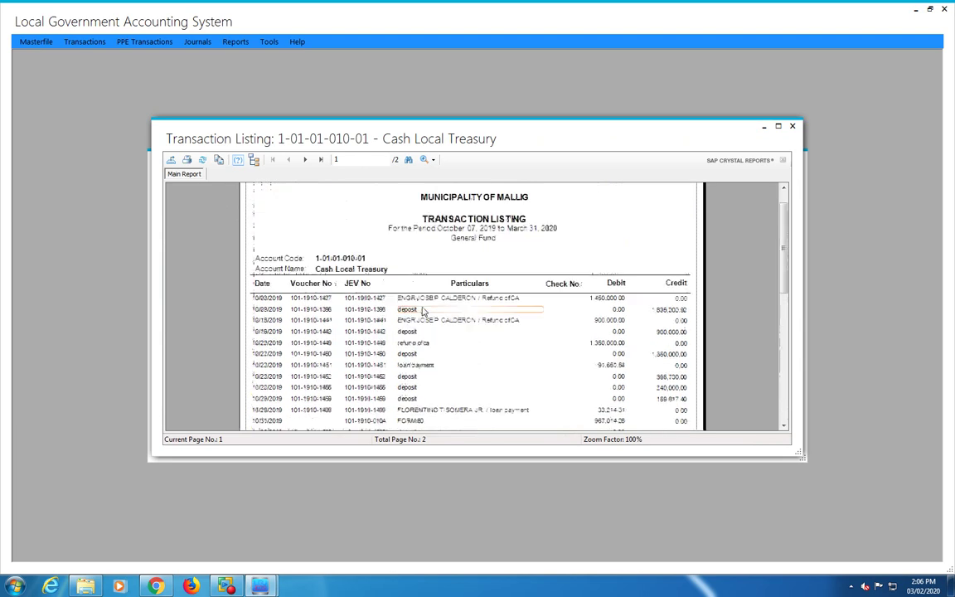
scroll(423, 314, "down", 12)
scroll(327, 210, "up", 2)
left_click(320, 162)
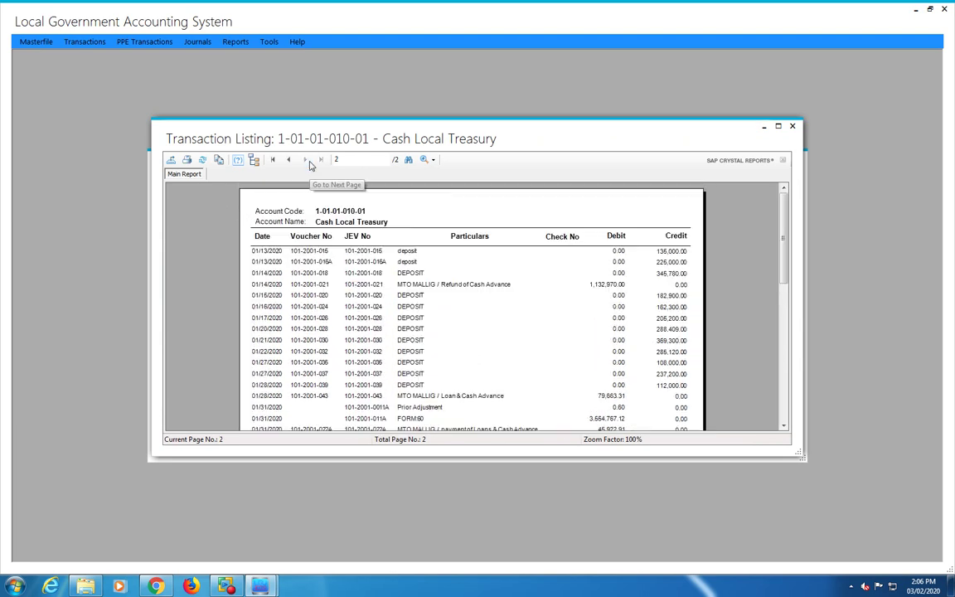
left_click(791, 125)
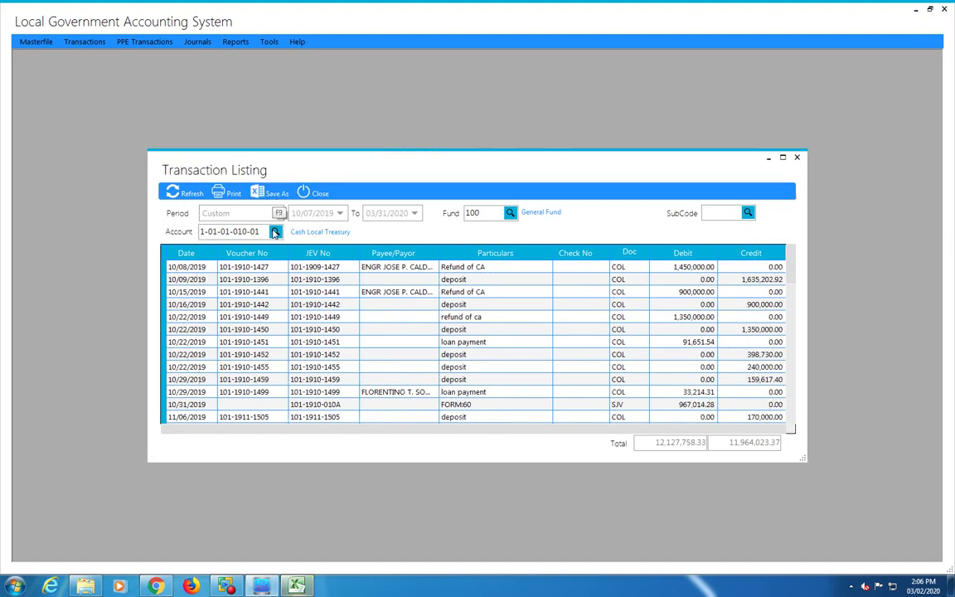
Switch to Excel to look through the exported listing, and close both the workbook and the Transaction Listing.
mouse_move(296, 585)
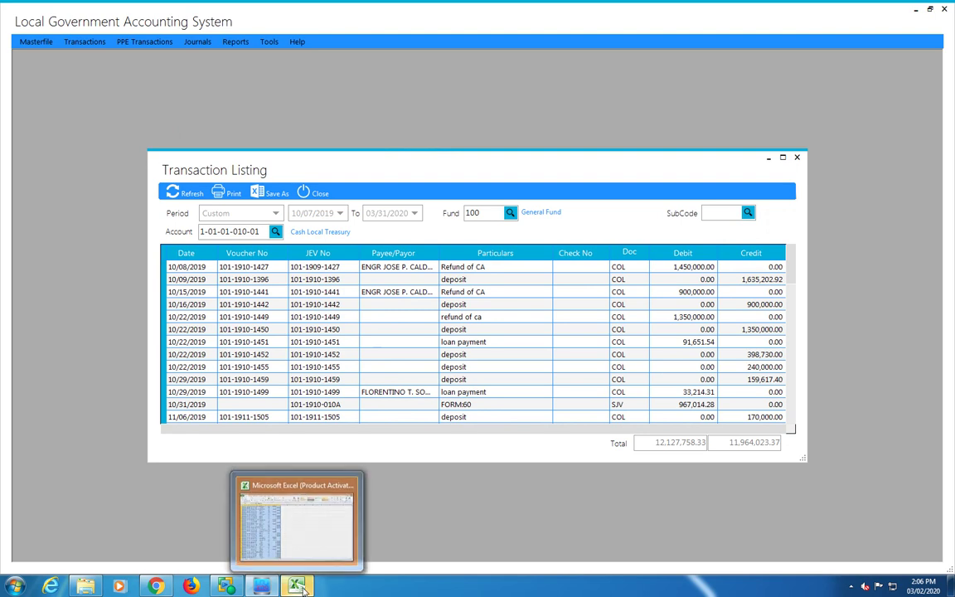
left_click(314, 532)
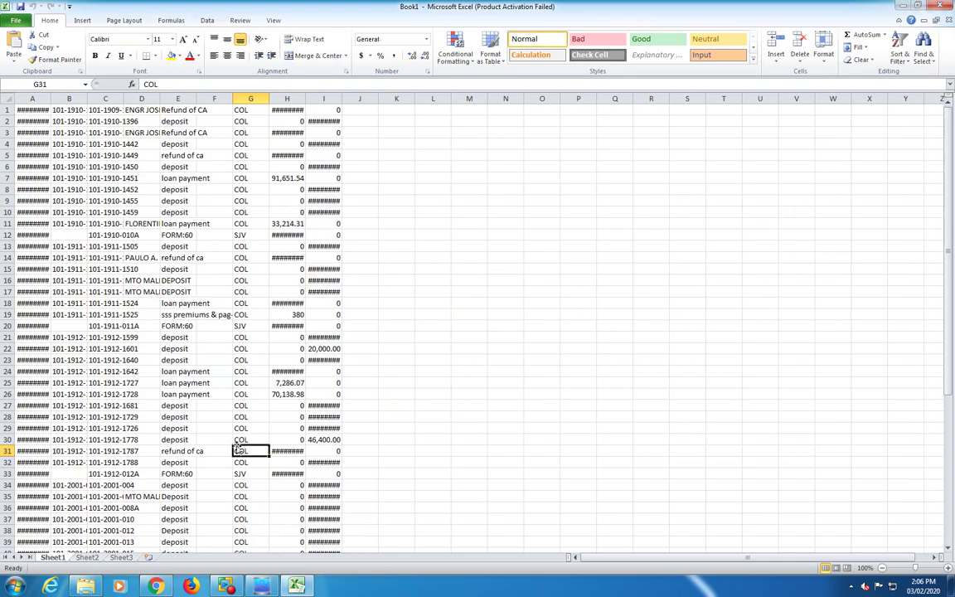
scroll(236, 448, "down", 6)
scroll(234, 448, "up", 3)
scroll(235, 448, "down", 4)
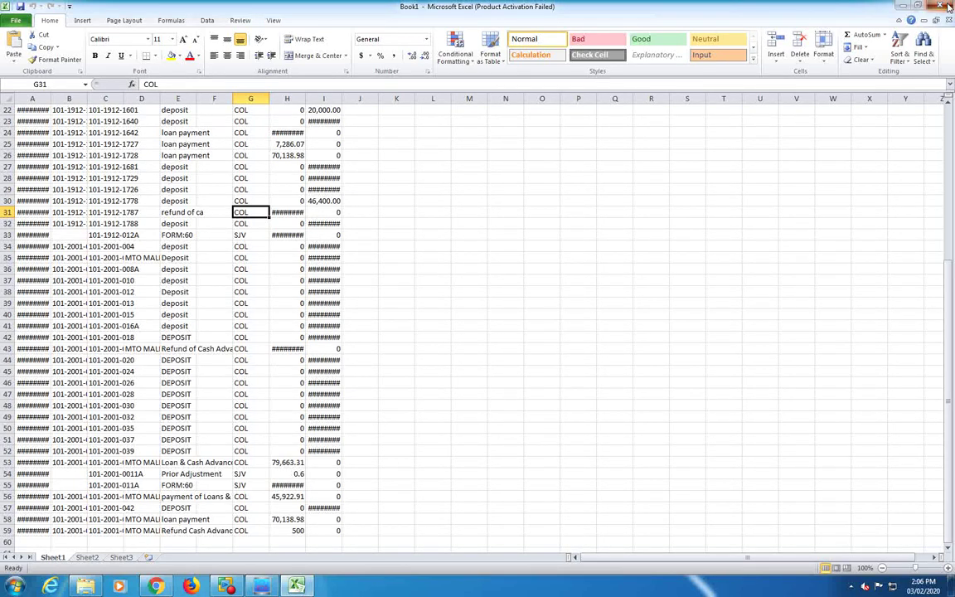
left_click(948, 7)
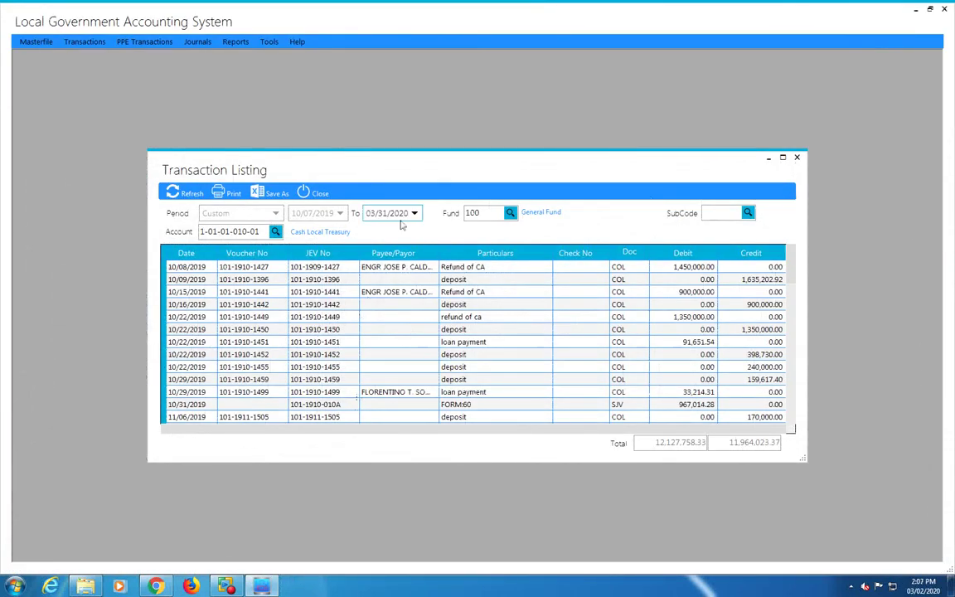
left_click(309, 194)
Open the Subsidiary Ledger report and set its period to Custom.
left_click(244, 45)
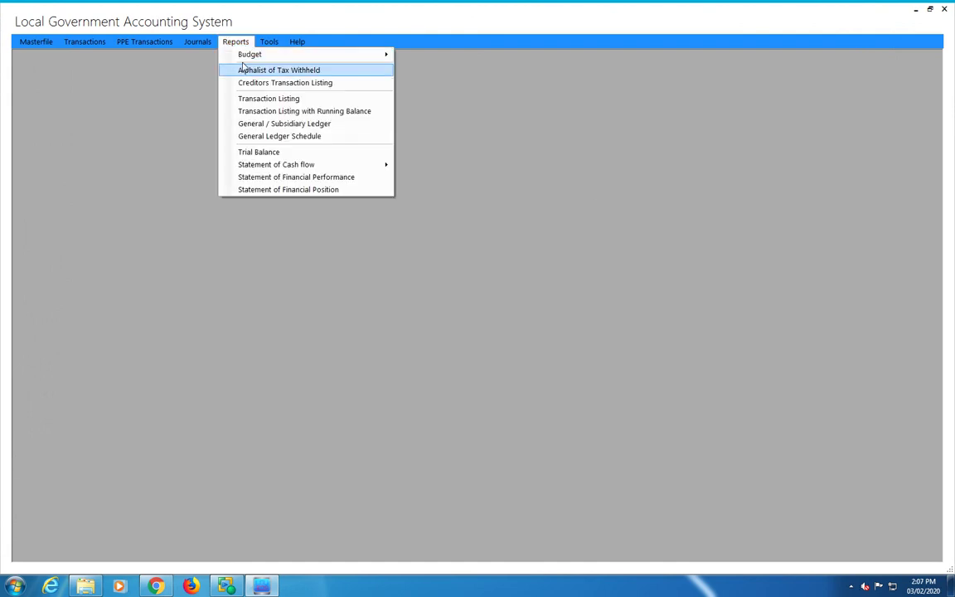
left_click(265, 123)
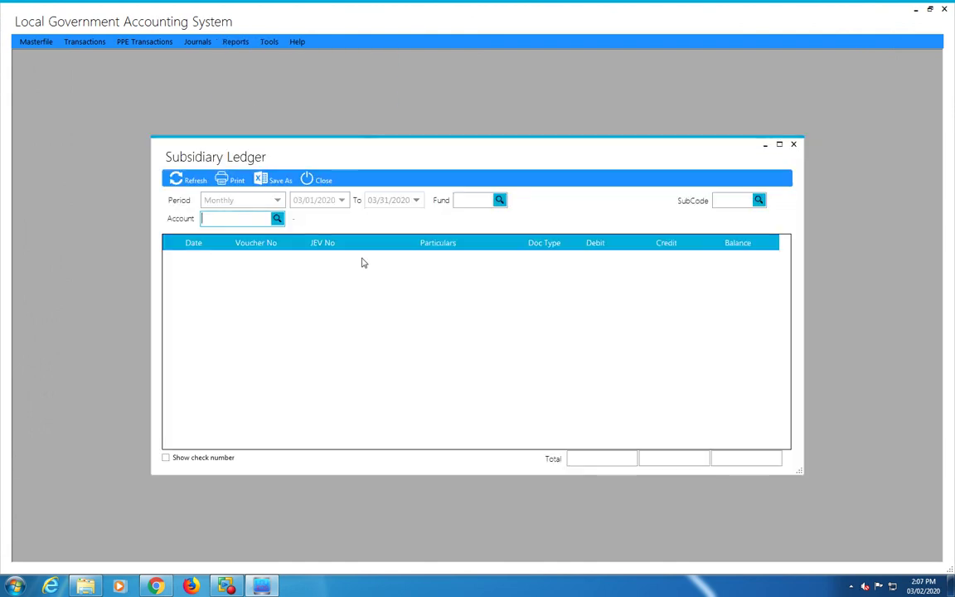
left_click(279, 204)
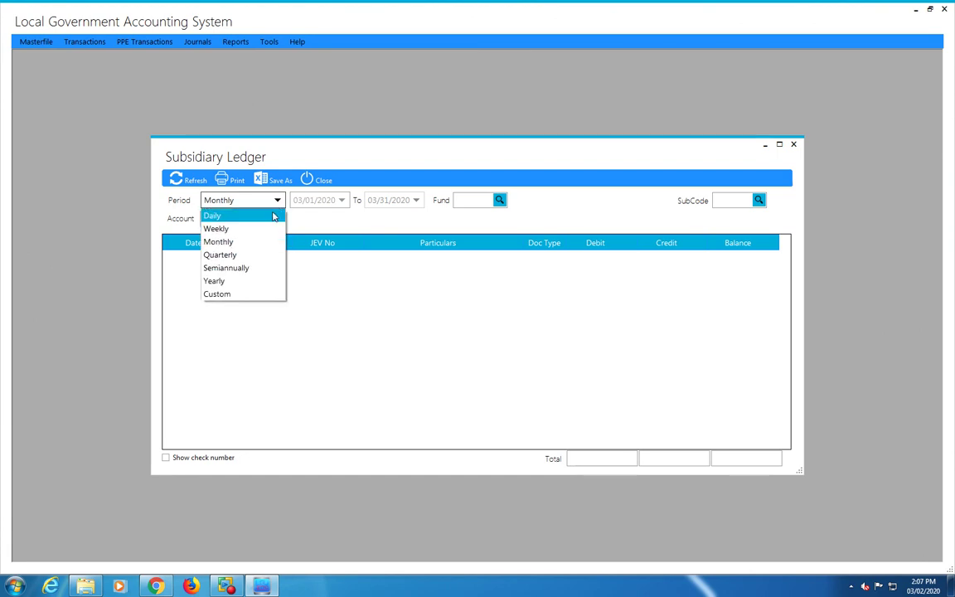
left_click(237, 295)
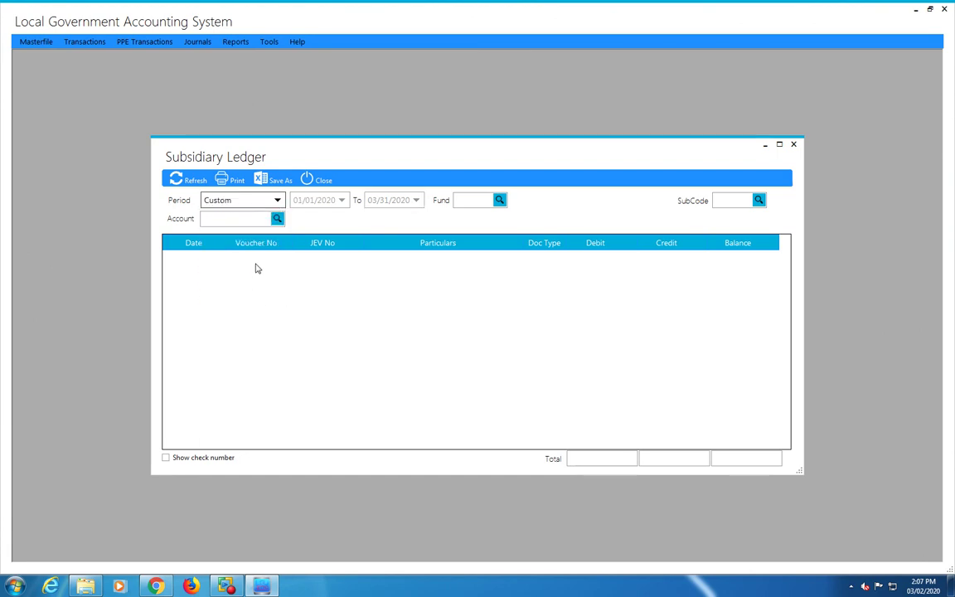
left_click(277, 218)
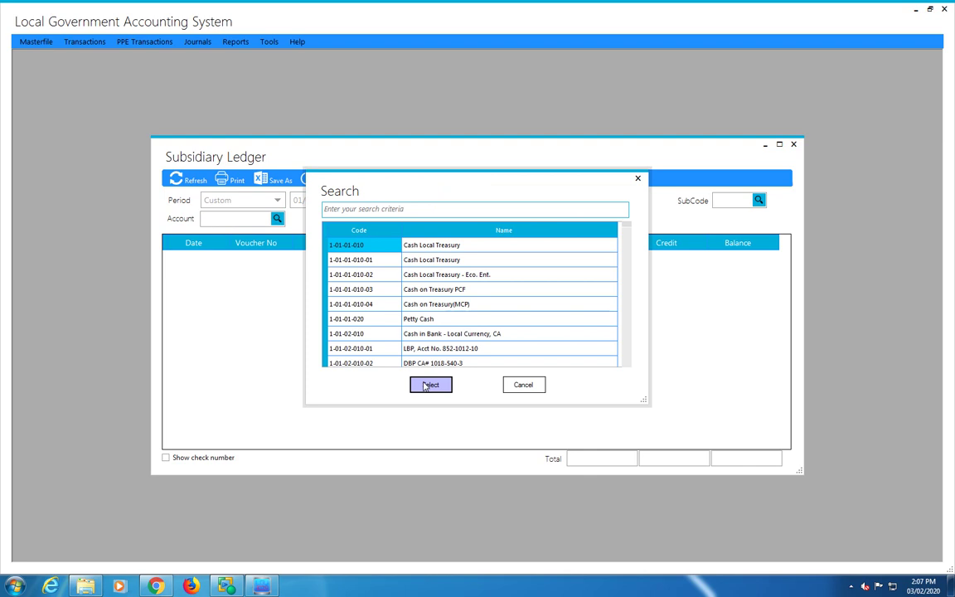
left_click(370, 274)
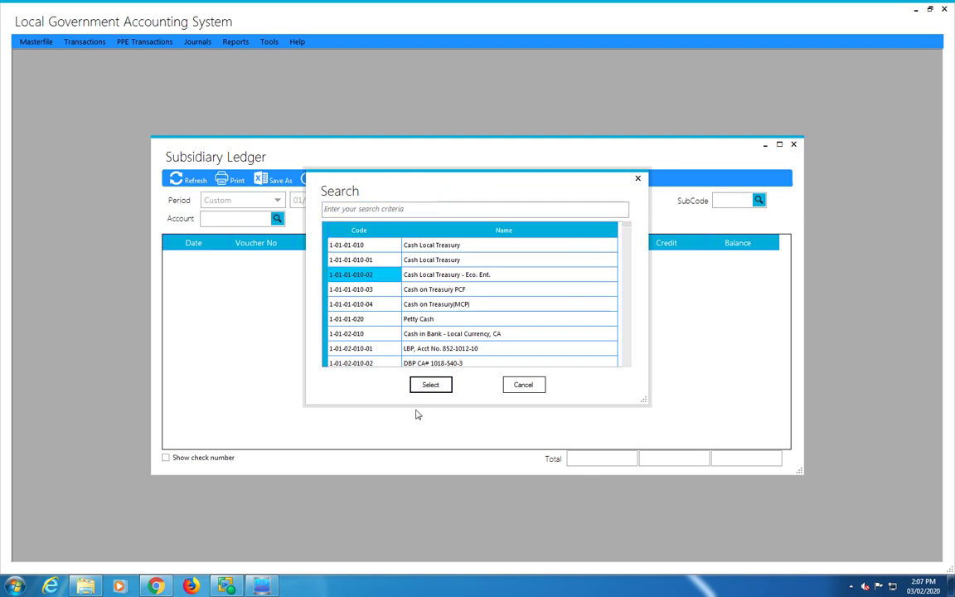
left_click(429, 386)
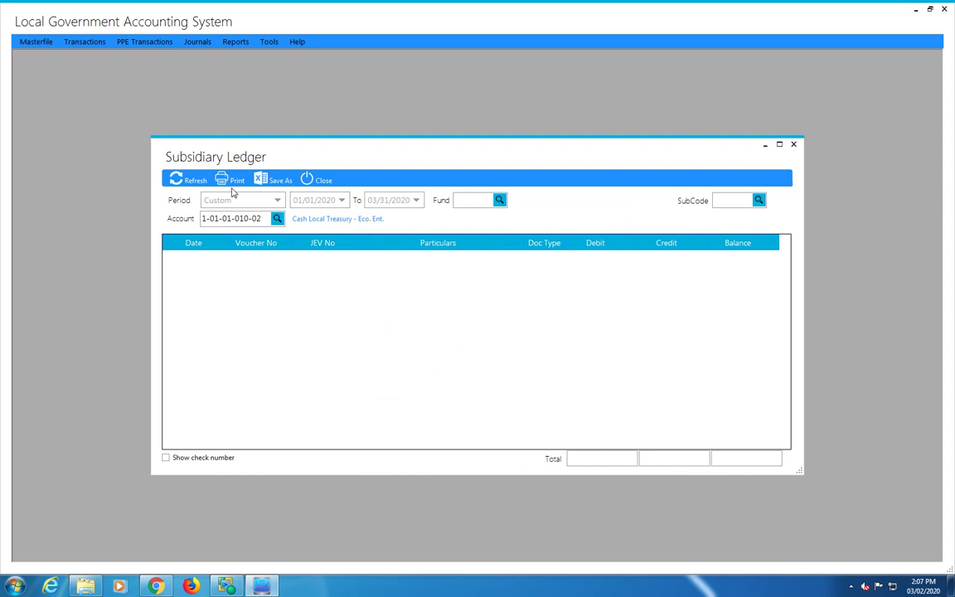
left_click(189, 179)
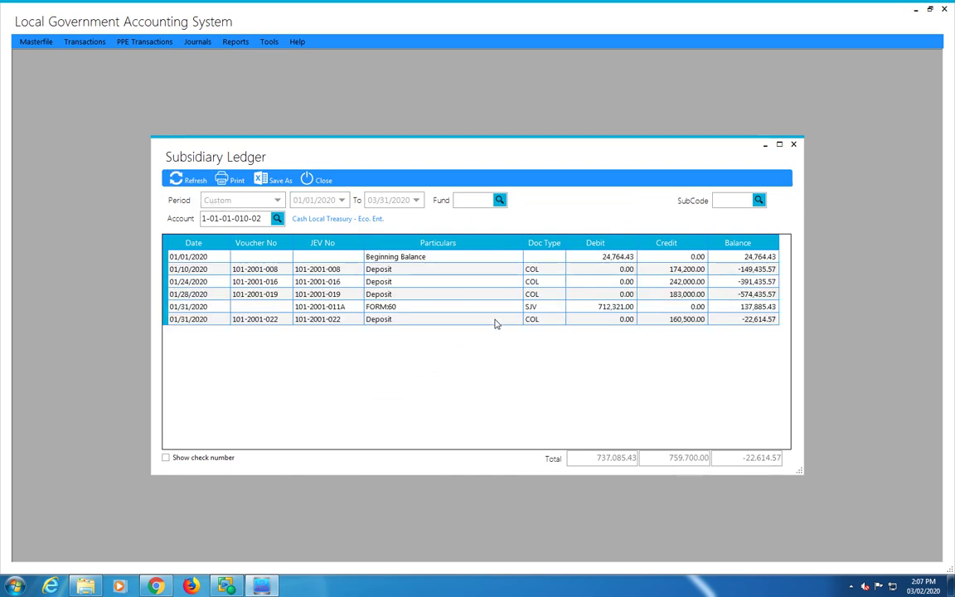
Look through the Subsidiary Ledger's print preview, and close the preview and the report.
left_click(233, 180)
scroll(323, 225, "down", 3)
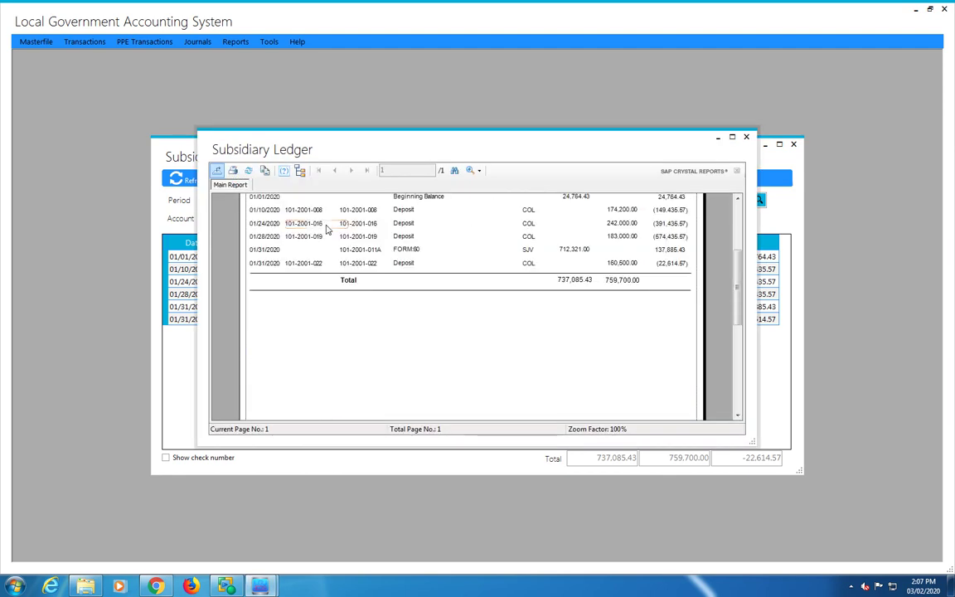
scroll(326, 229, "up", 2)
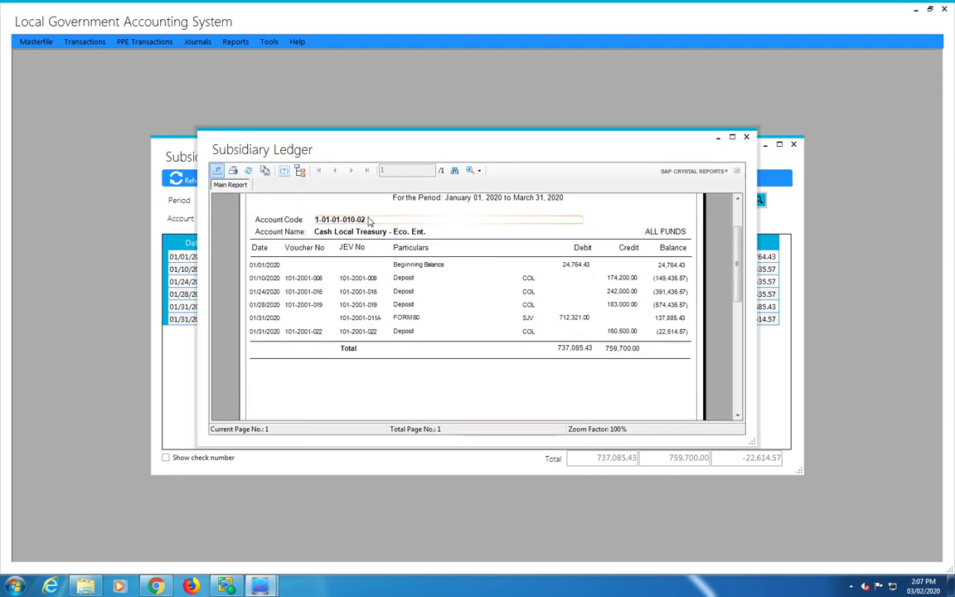
left_click(746, 137)
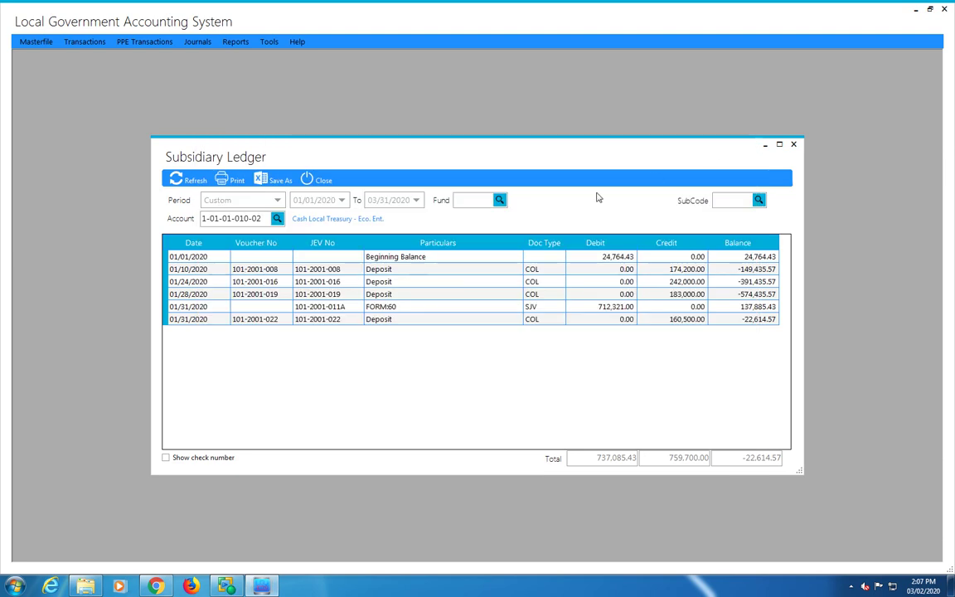
left_click(318, 180)
Open the General Ledger report and set its period to Custom.
left_click(237, 43)
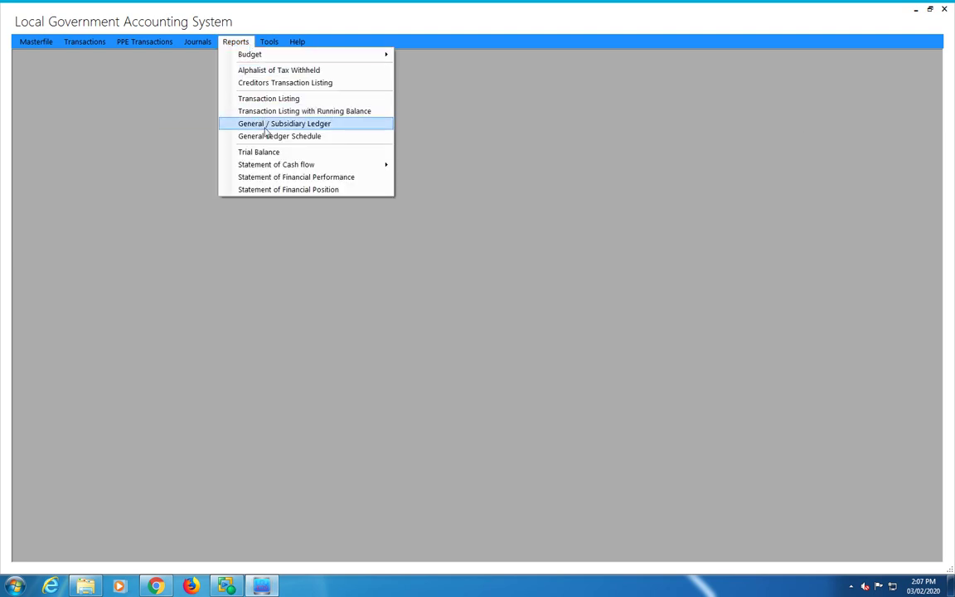
left_click(266, 125)
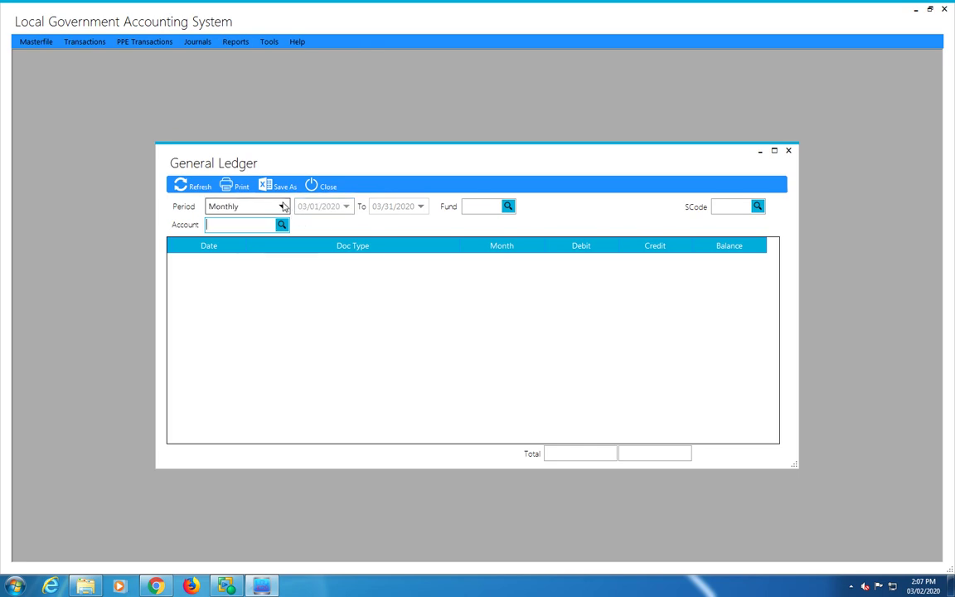
left_click(282, 207)
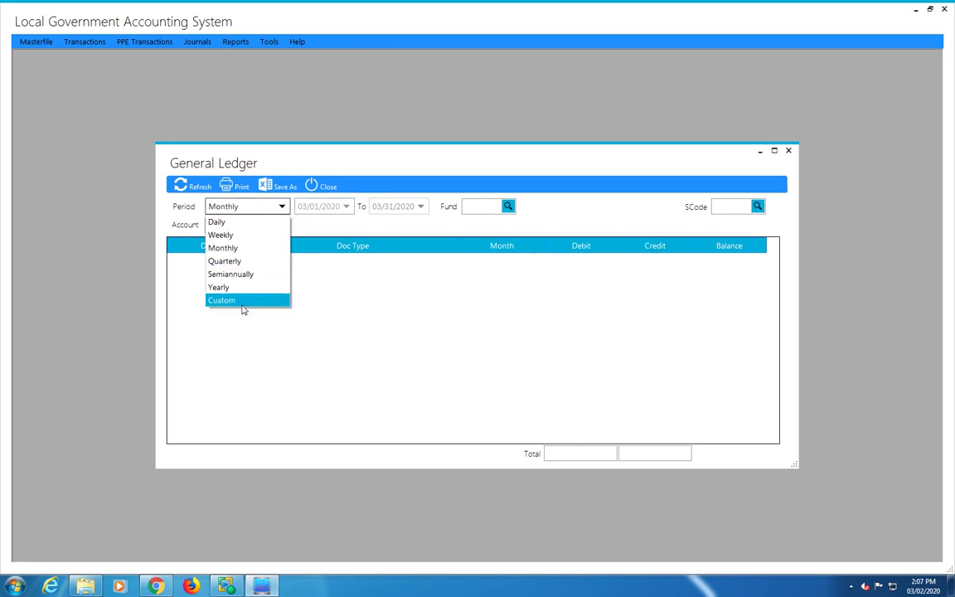
left_click(241, 301)
Set the start date of the General Ledger's custom period to 10/01/2019.
left_click(344, 206)
left_click(300, 224)
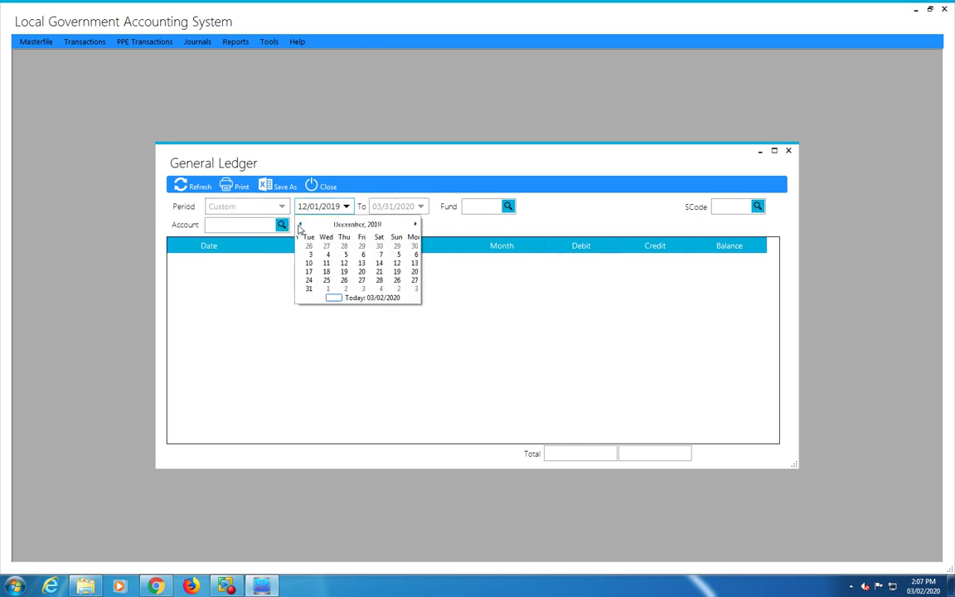
left_click(300, 225)
left_click(300, 224)
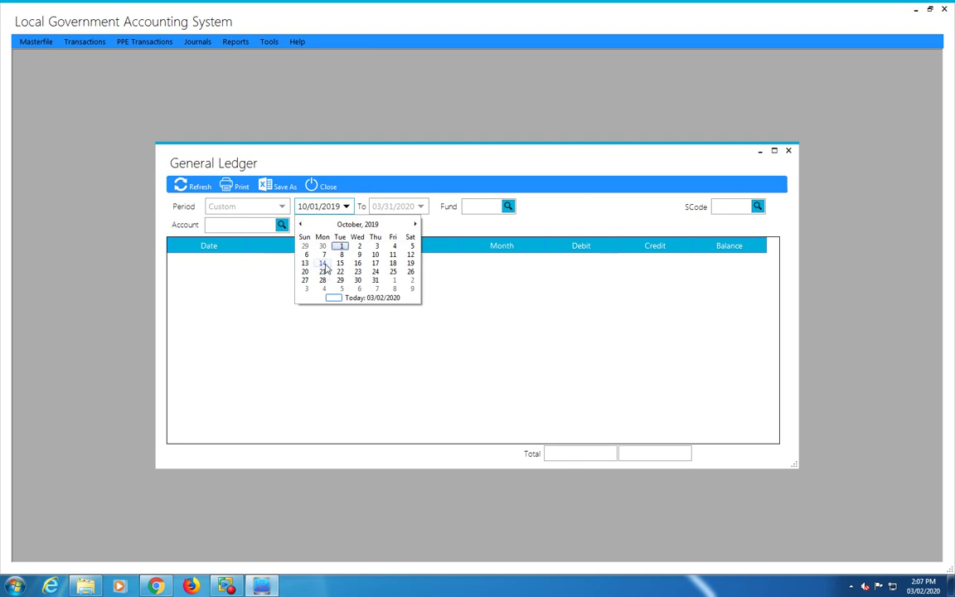
left_click(340, 246)
left_click(506, 208)
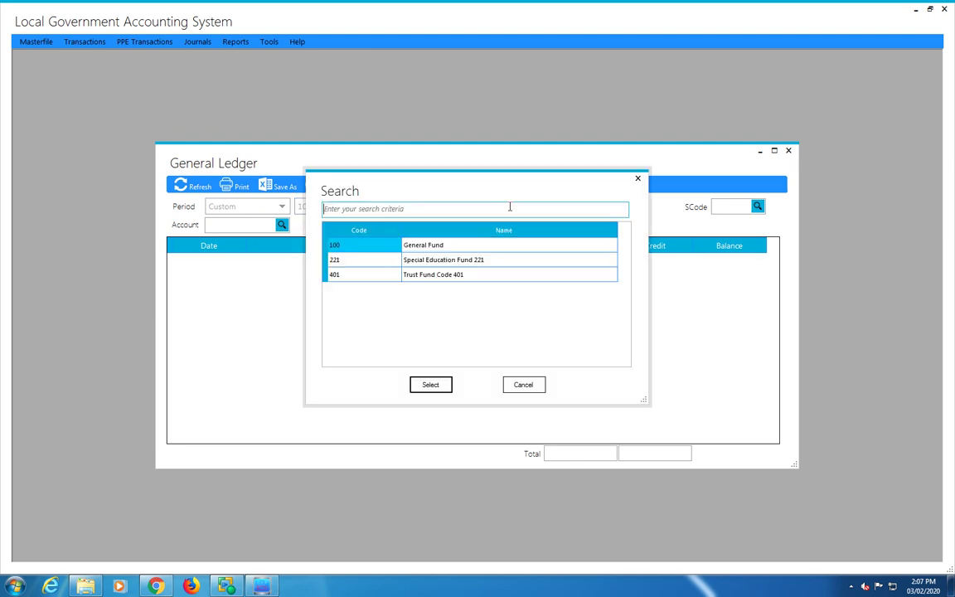
left_click(415, 387)
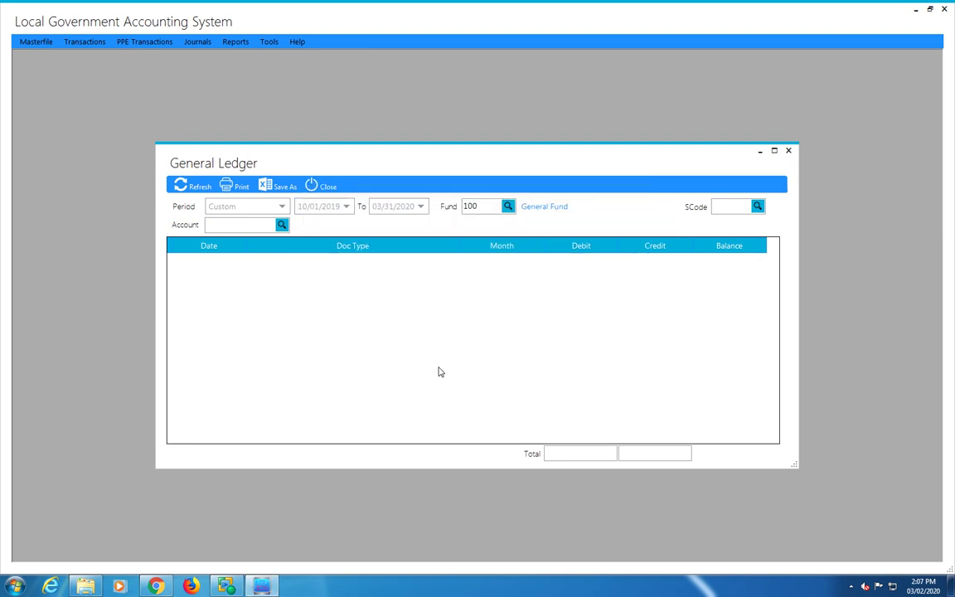
left_click(281, 225)
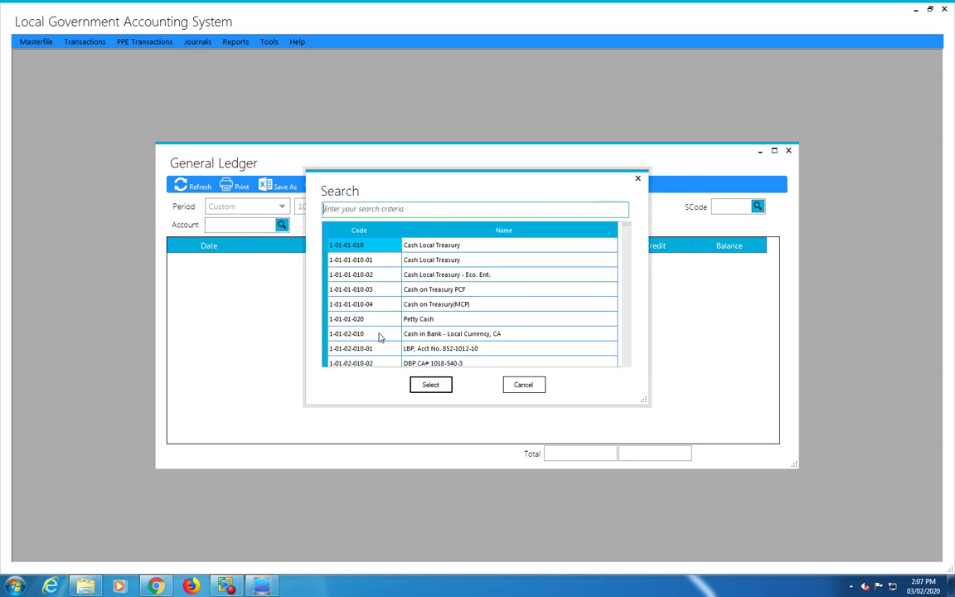
left_click(363, 276)
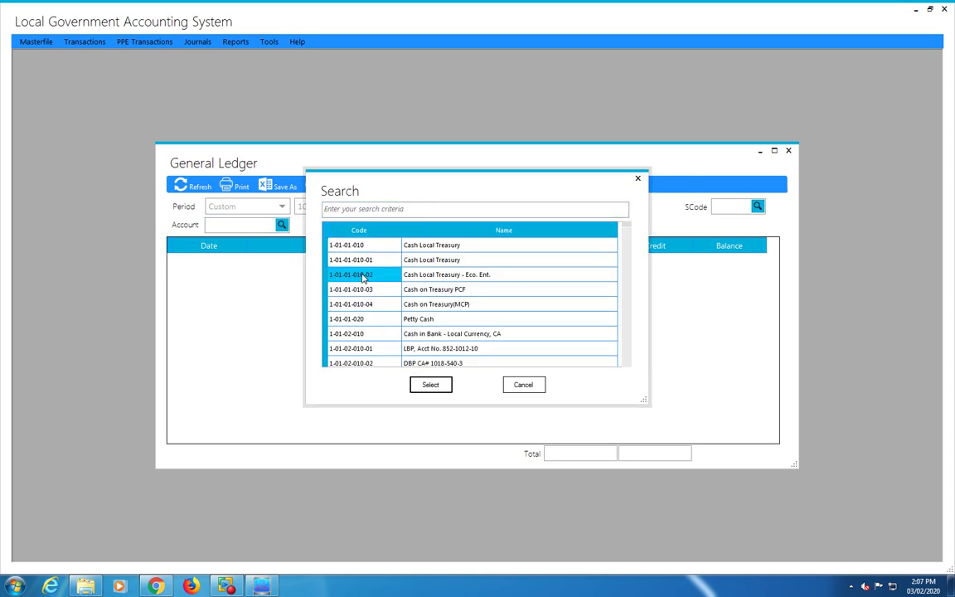
left_click(355, 259)
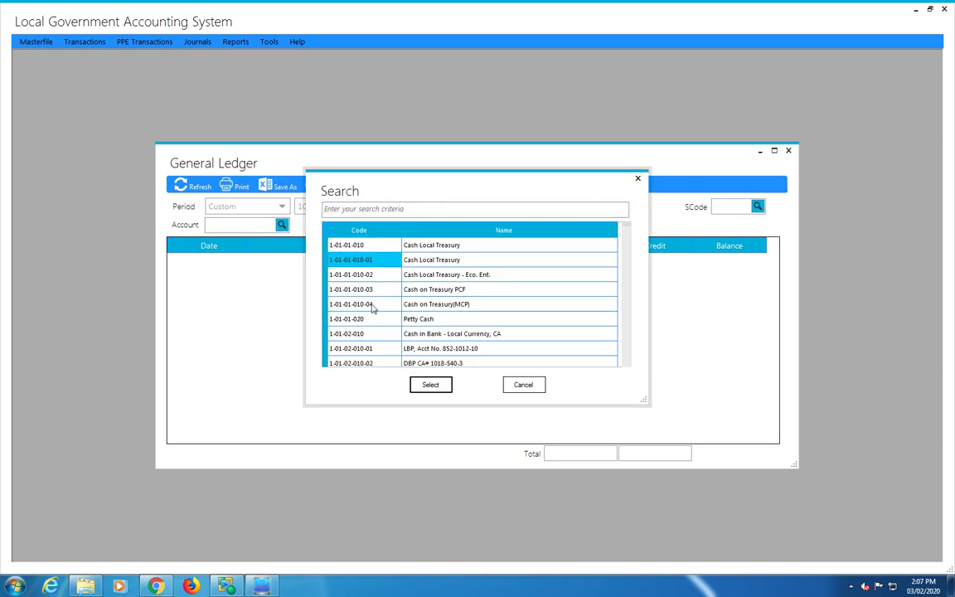
left_click(425, 386)
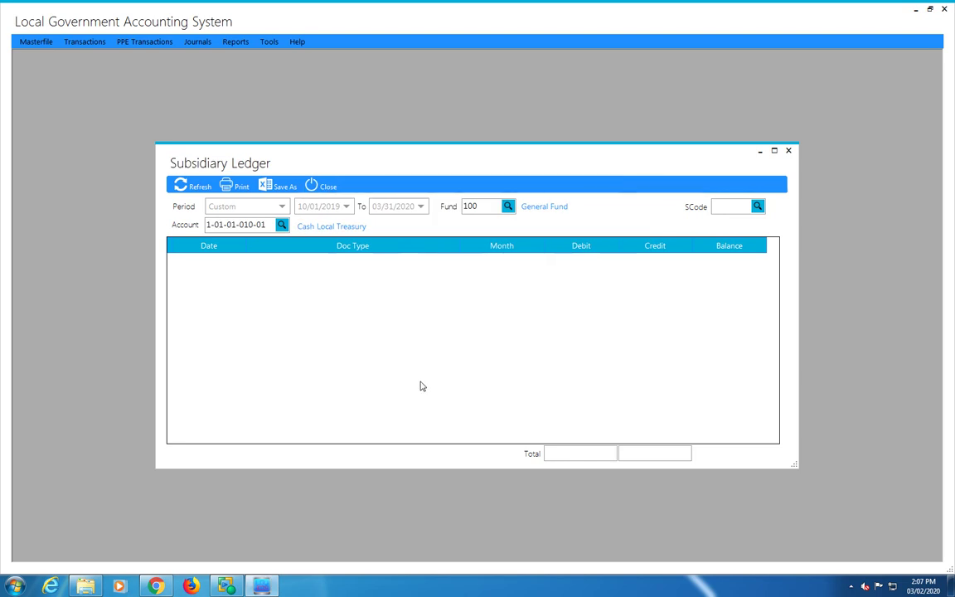
left_click(198, 189)
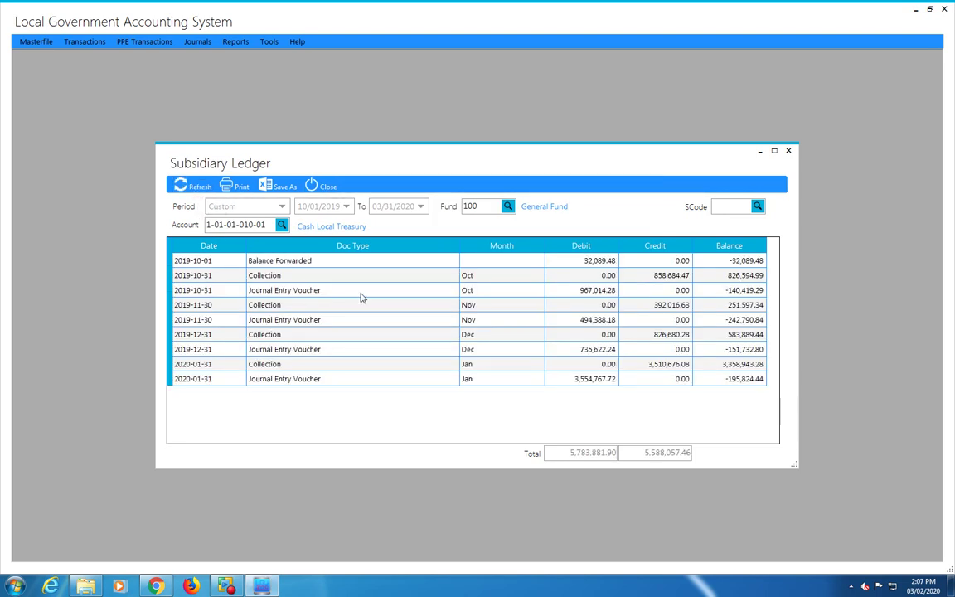
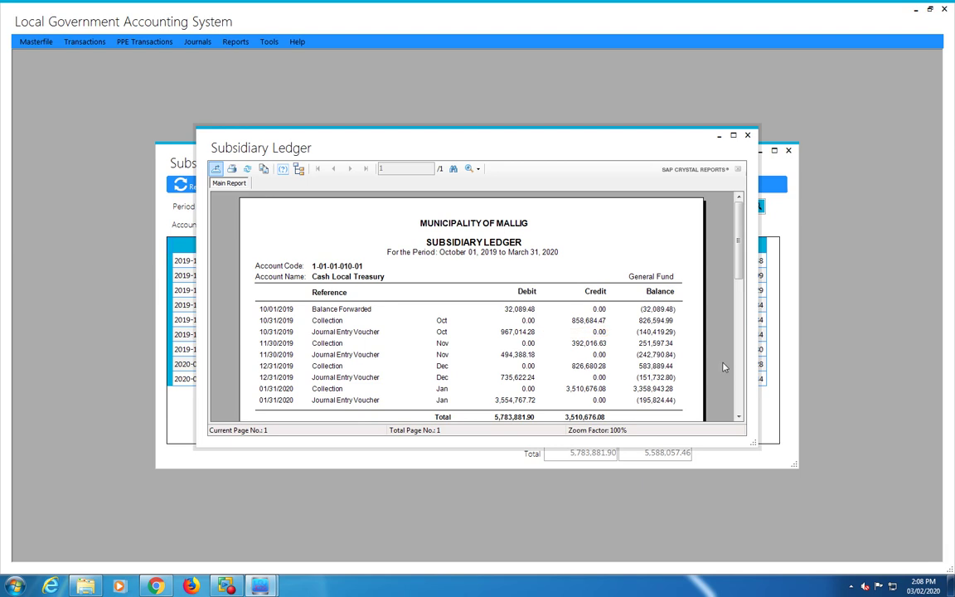
Review the Cash Local Treasury ledger's print preview down to its totals, and close the preview and the report.
scroll(628, 342, "down", 1)
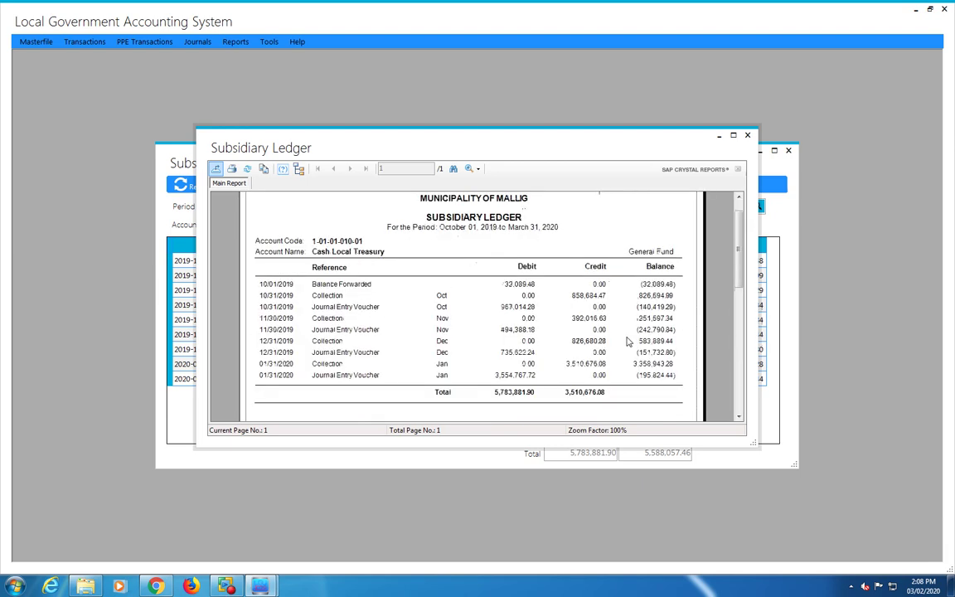
scroll(628, 341, "down", 3)
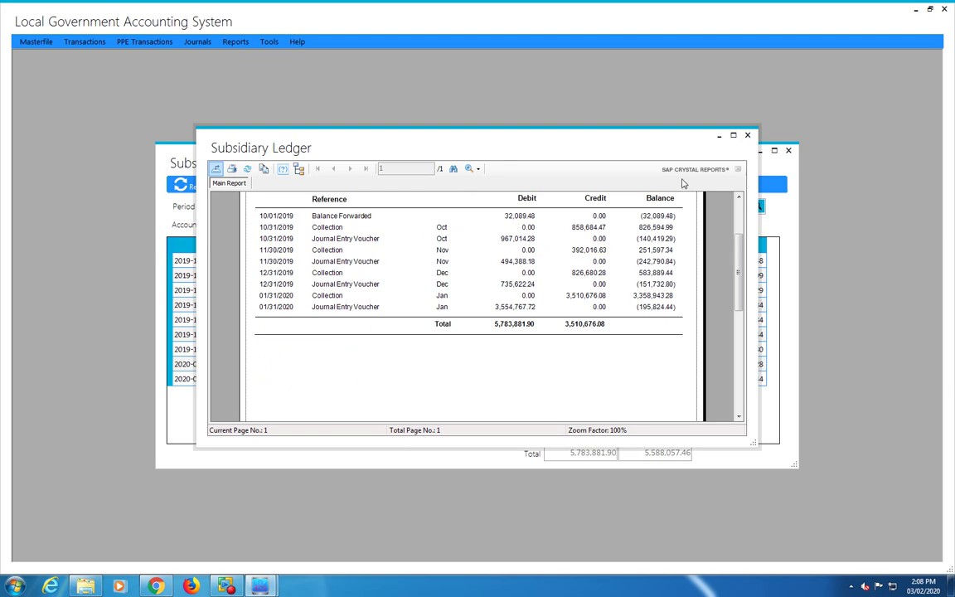
left_click(748, 135)
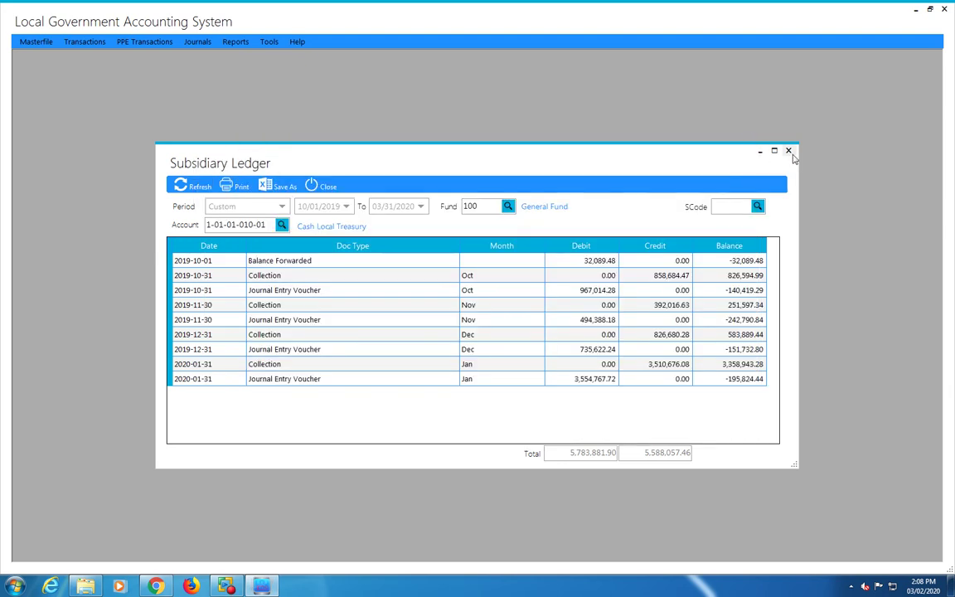
left_click(789, 151)
Open the General Ledger Schedule report and load it for account 2-02-01-070 Due to LGUs.
left_click(236, 42)
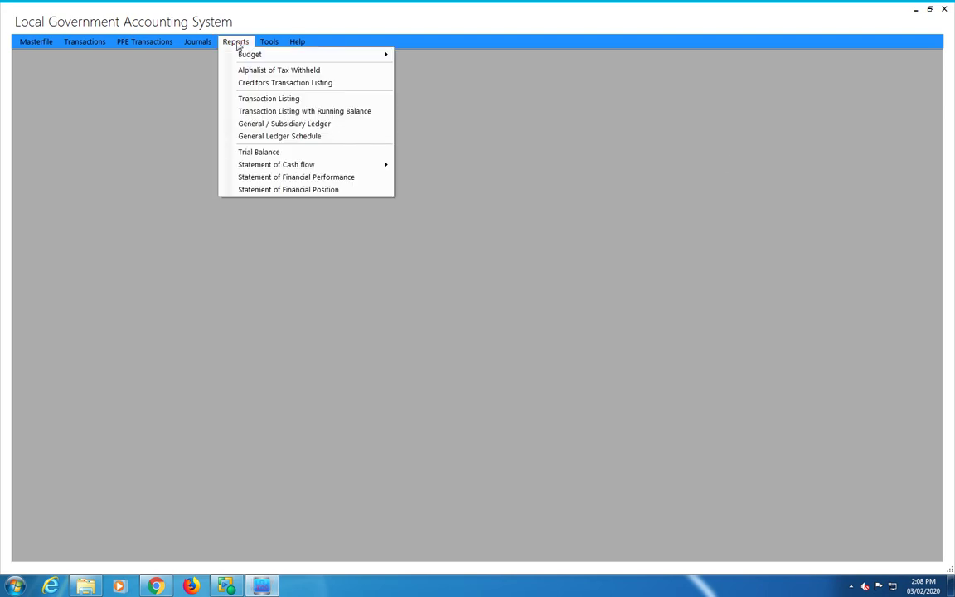
left_click(275, 138)
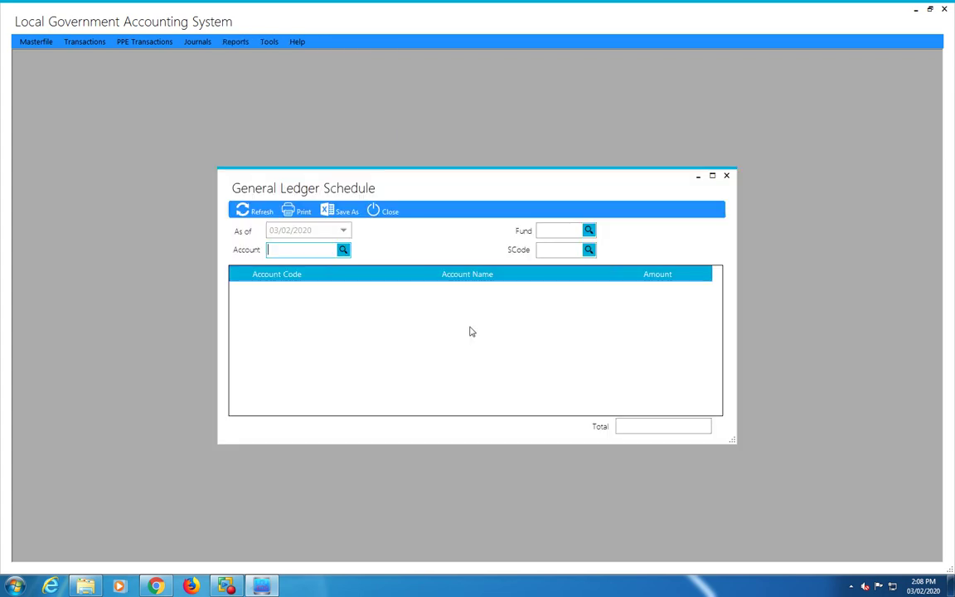
left_click(343, 249)
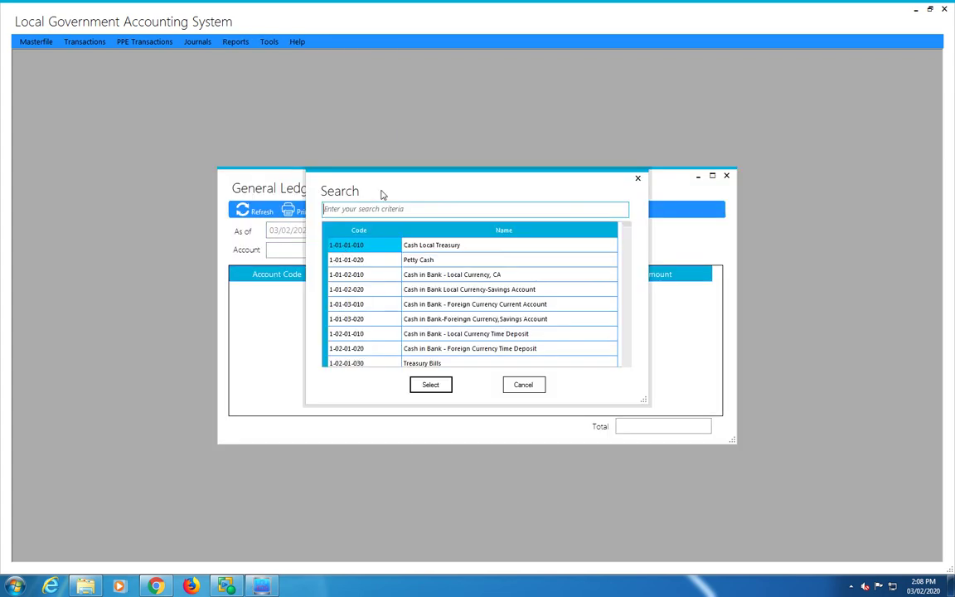
type("trust")
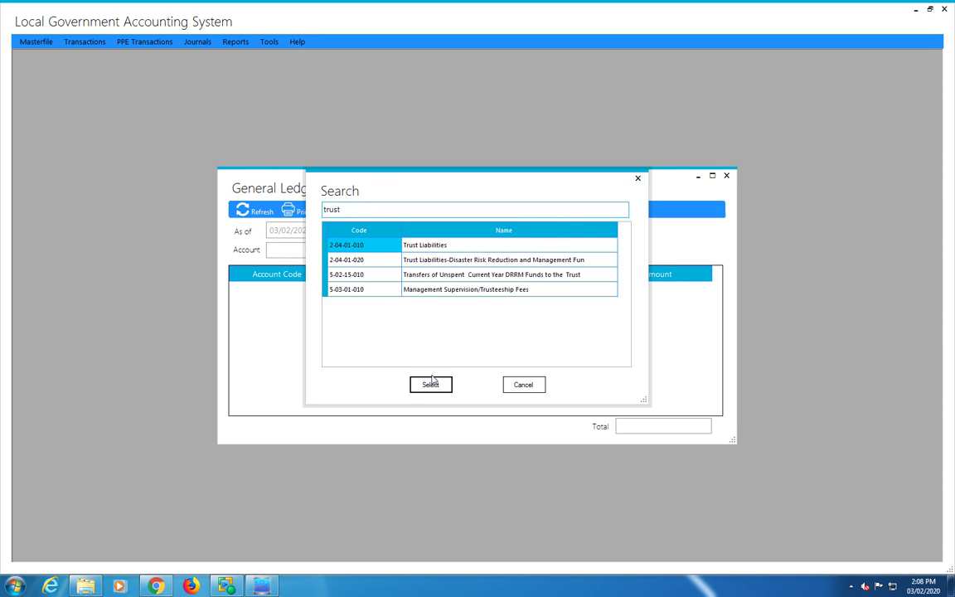
double_click(349, 211)
type("due to ")
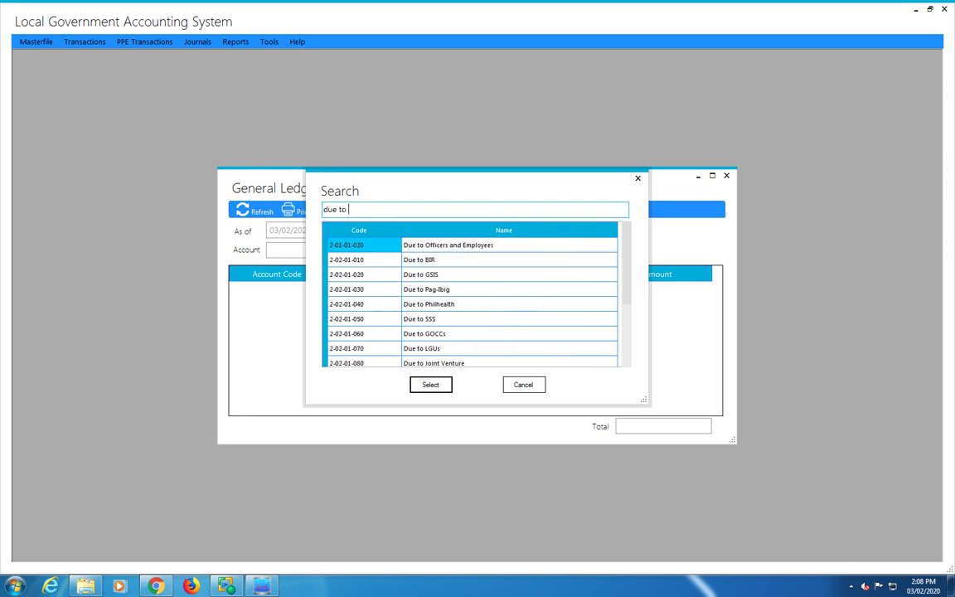
type("lg")
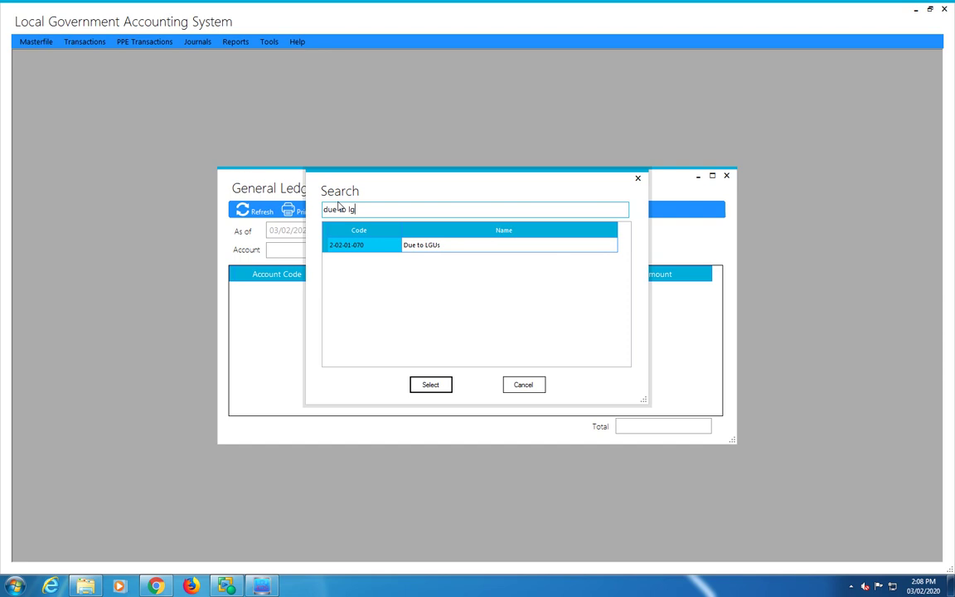
left_click(431, 387)
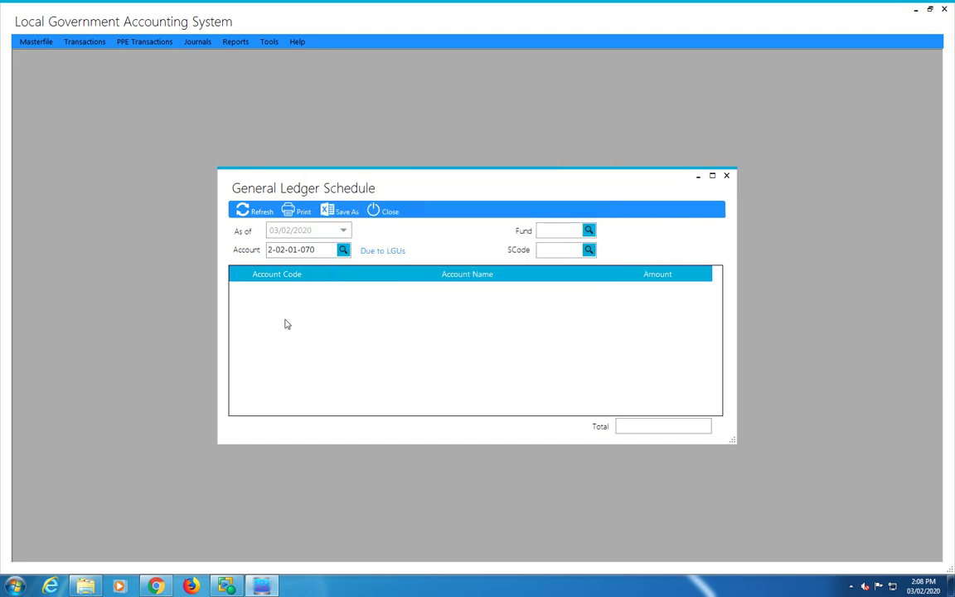
left_click(264, 212)
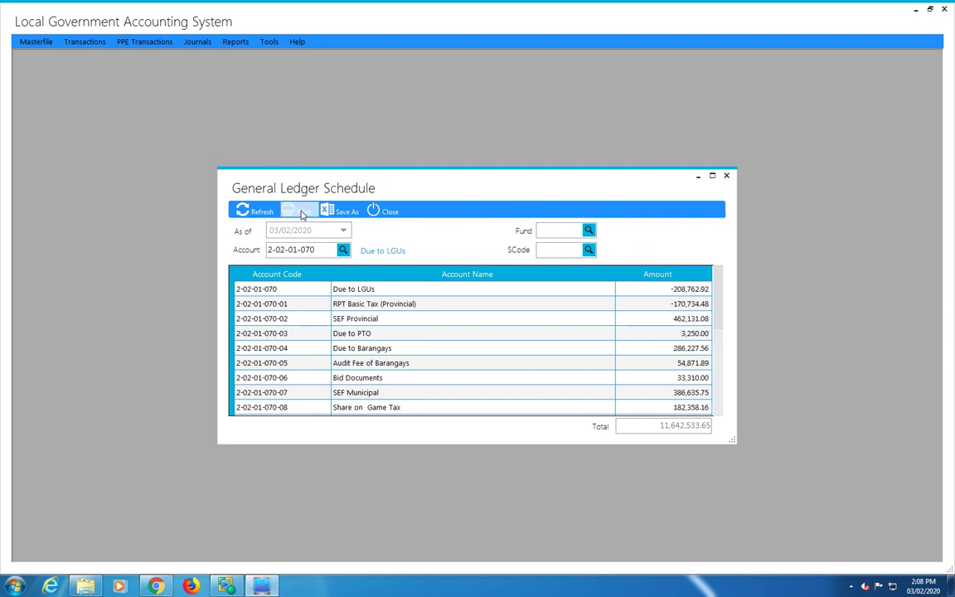
Limit the General Ledger Schedule to fund 100 General Fund and refresh its entries.
left_click(301, 212)
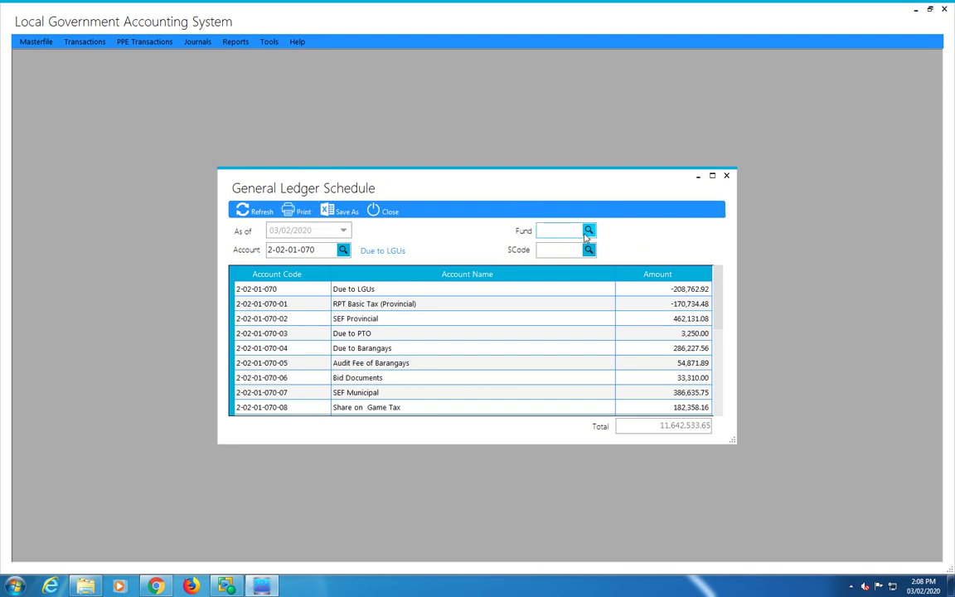
left_click(588, 232)
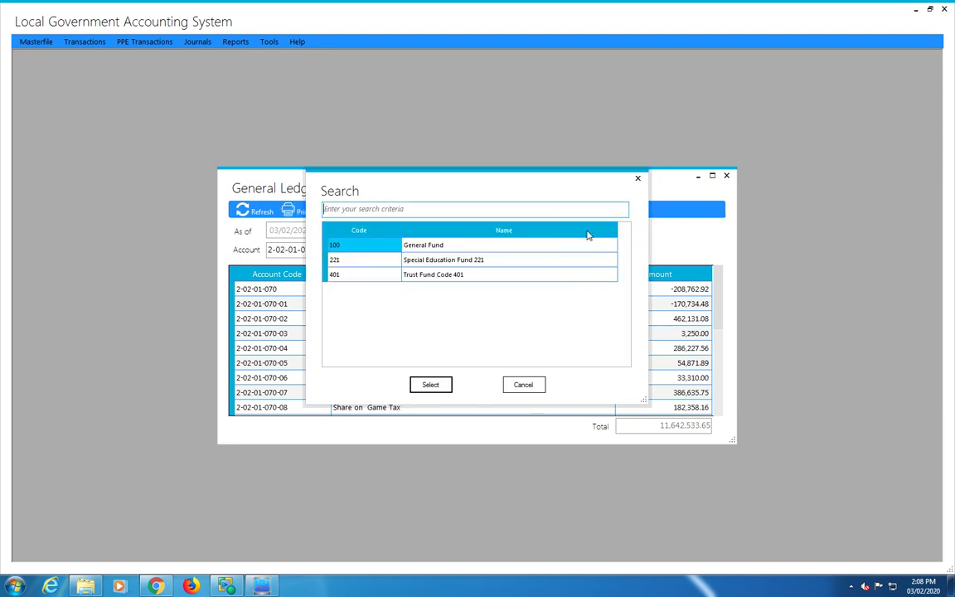
left_click(430, 385)
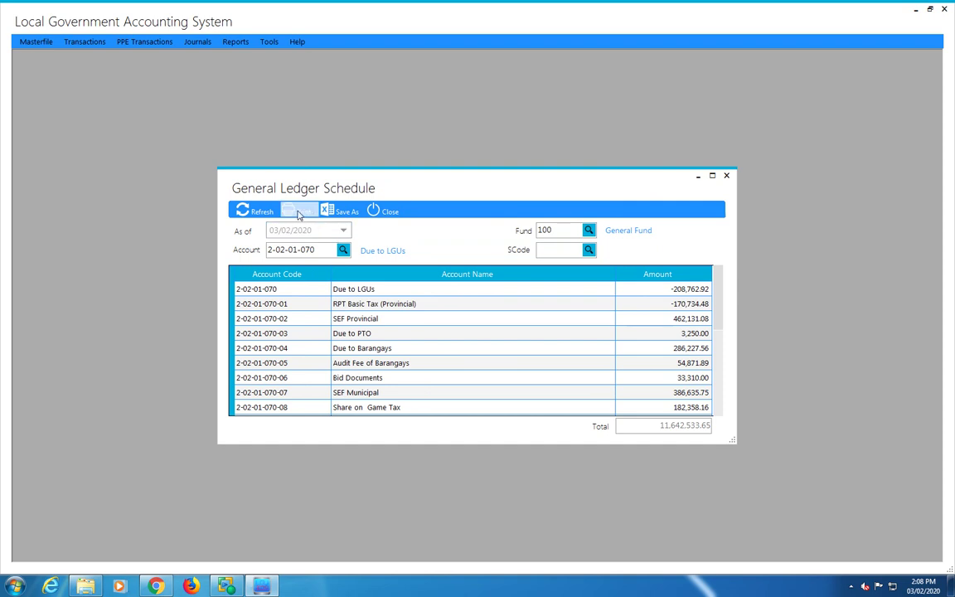
left_click(260, 212)
Look through the General Ledger Schedule's print preview, and close the preview and the report.
left_click(298, 212)
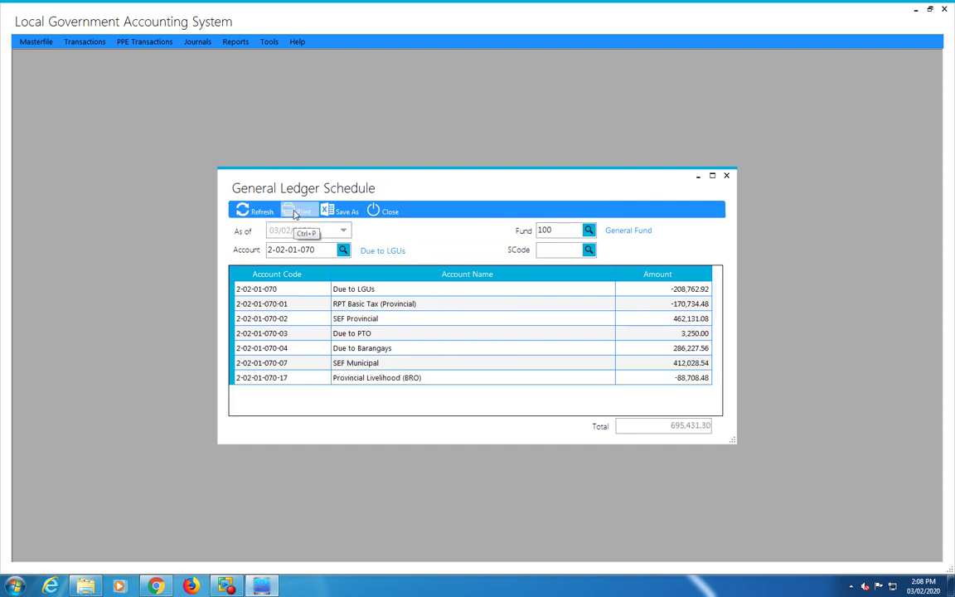
scroll(389, 268, "down", 2)
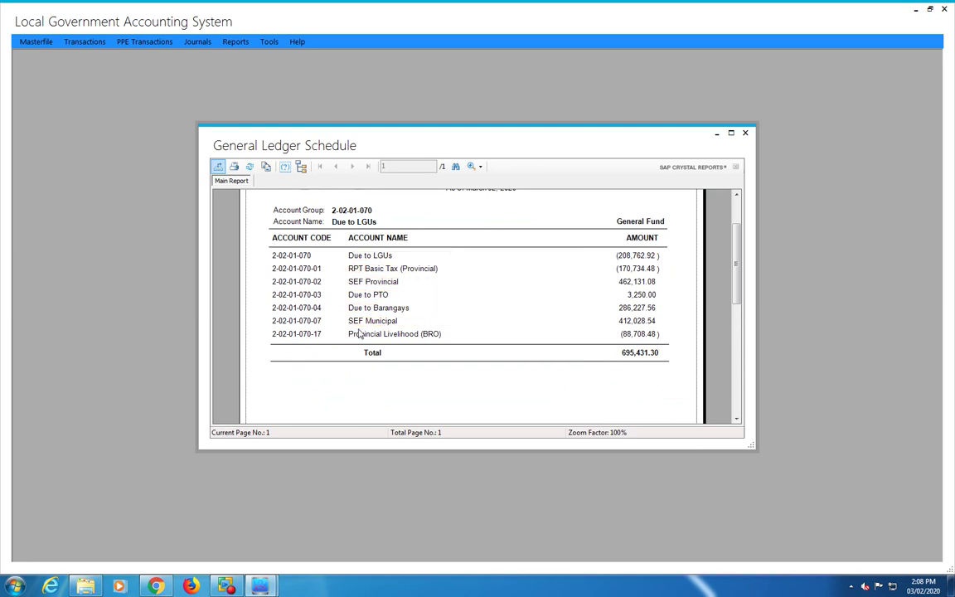
scroll(340, 273, "up", 3)
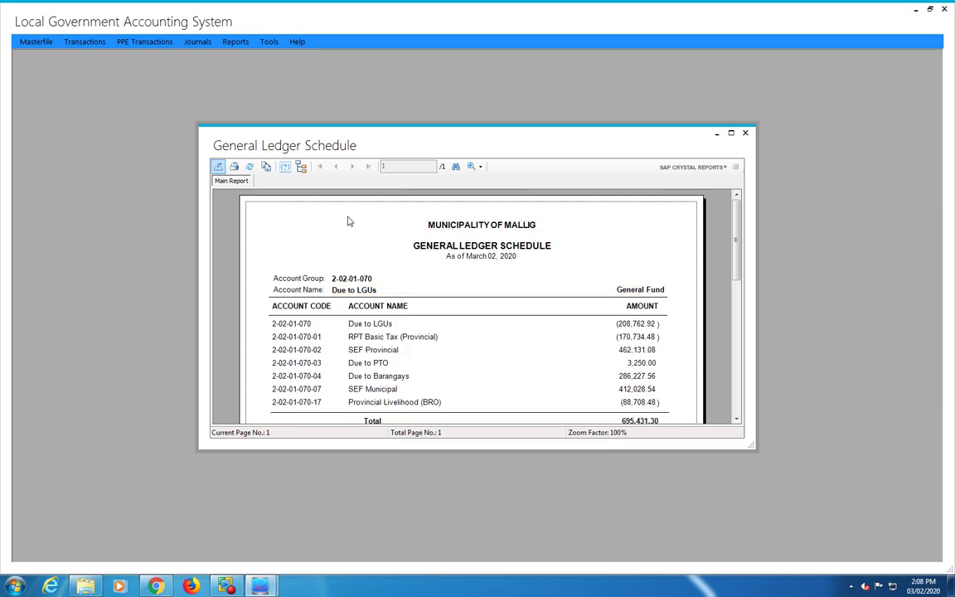
scroll(335, 215, "down", 5)
left_click(744, 132)
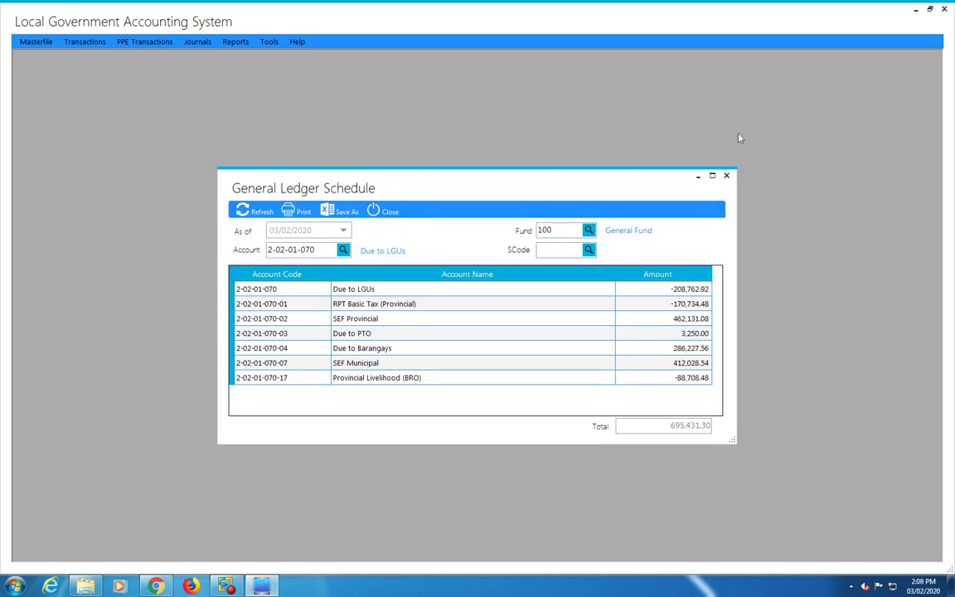
left_click(388, 210)
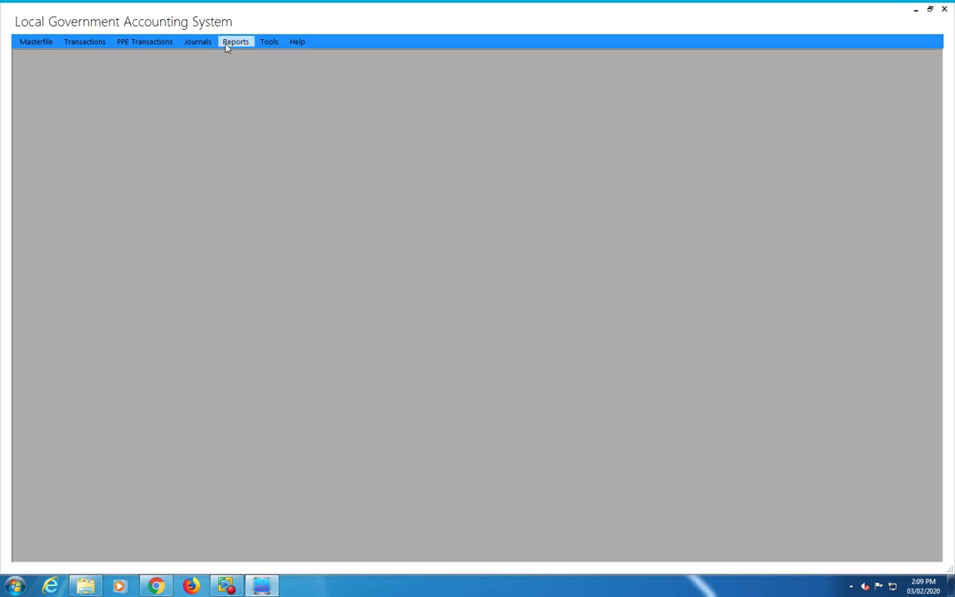
Open the Trial Balance report and load the General Fund's preliminary balances as of 12/31/2019.
left_click(229, 43)
left_click(289, 155)
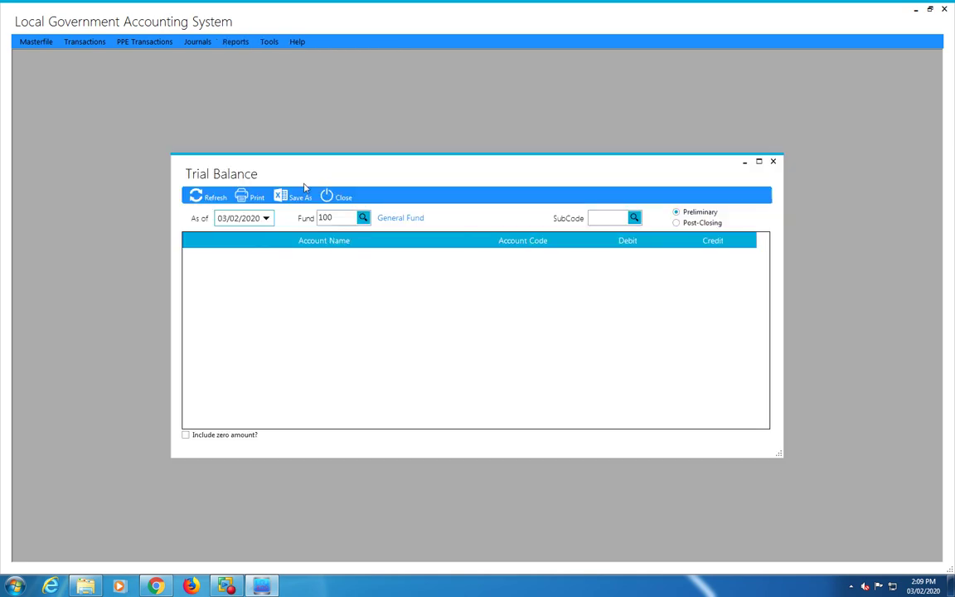
left_click(266, 220)
left_click(220, 237)
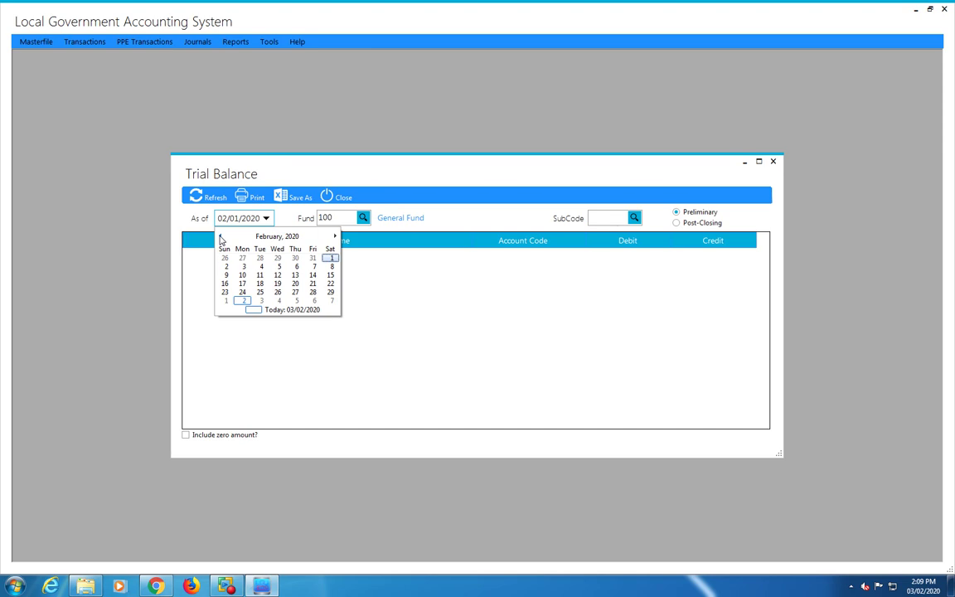
left_click(221, 238)
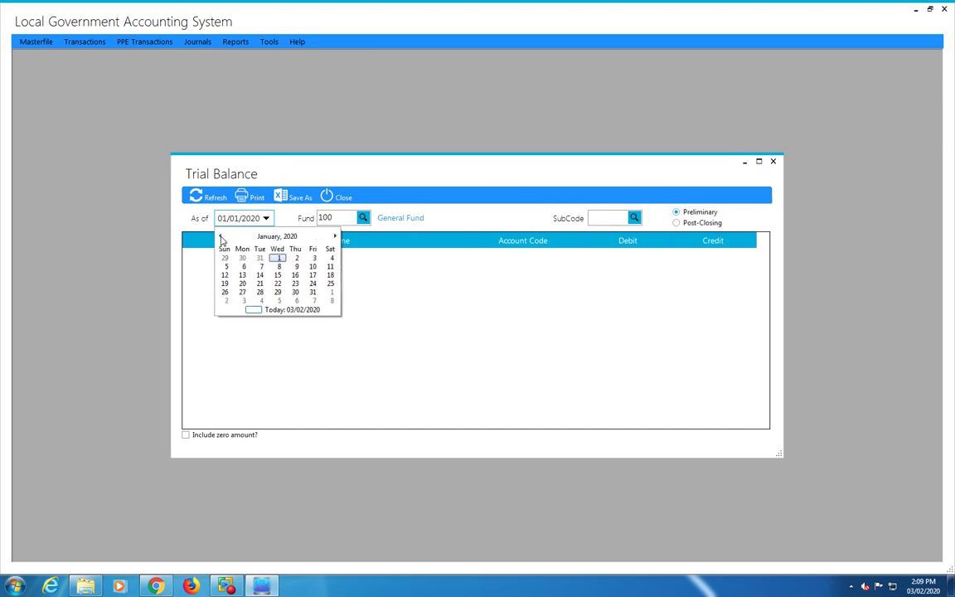
left_click(220, 237)
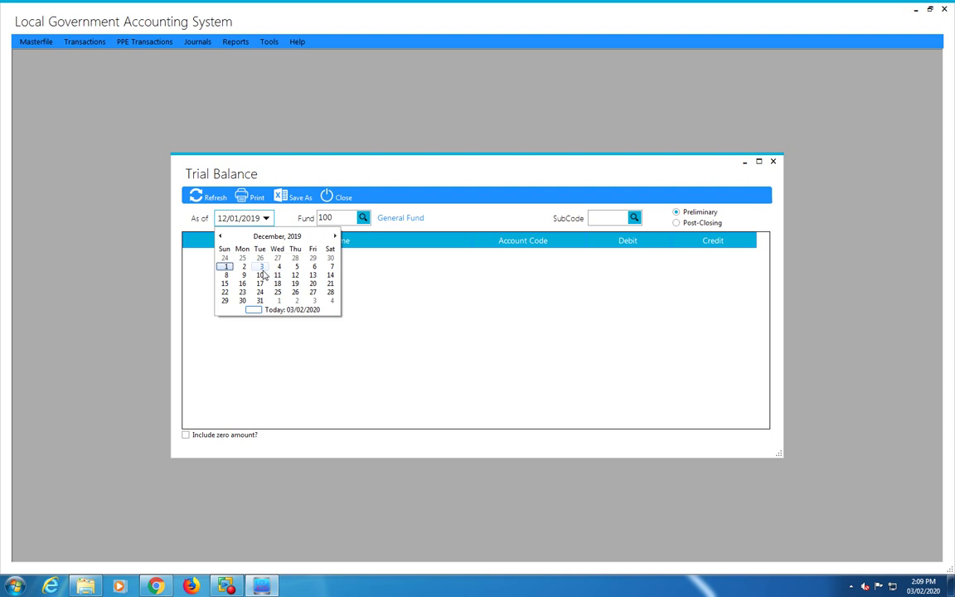
left_click(259, 301)
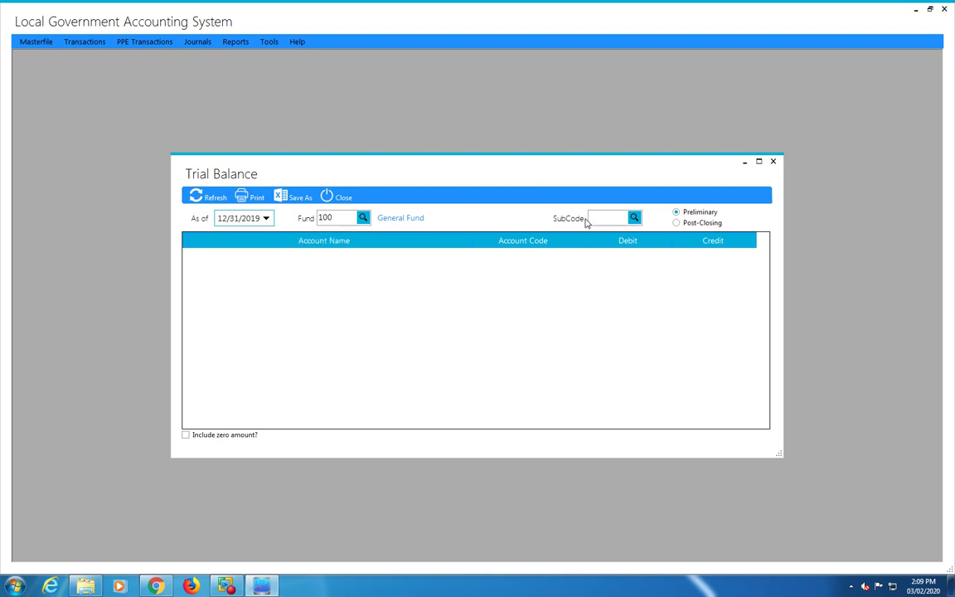
left_click(676, 213)
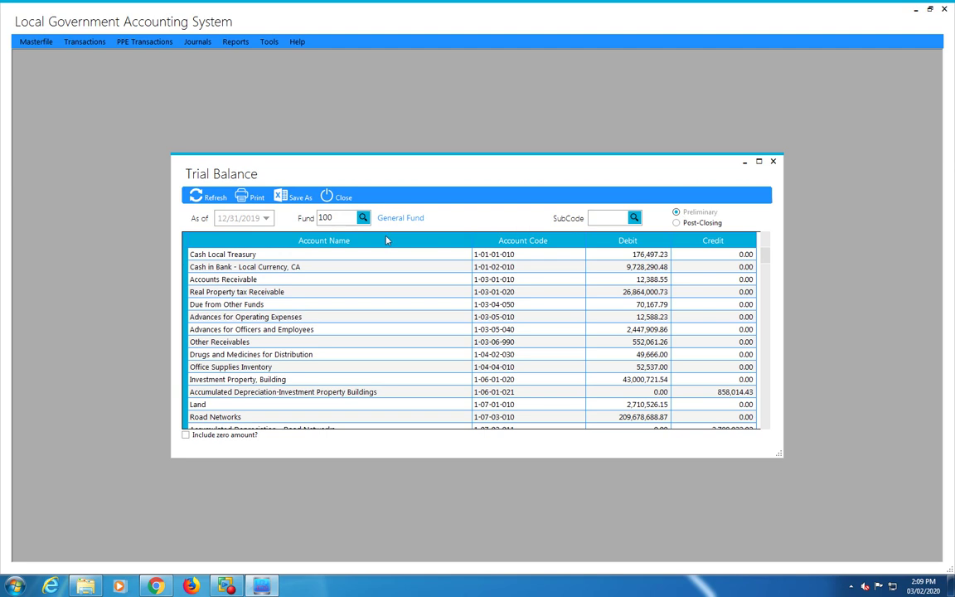
Switch the Trial Balance to fund 221 Special Education Fund and refresh its preliminary balances.
left_click(365, 219)
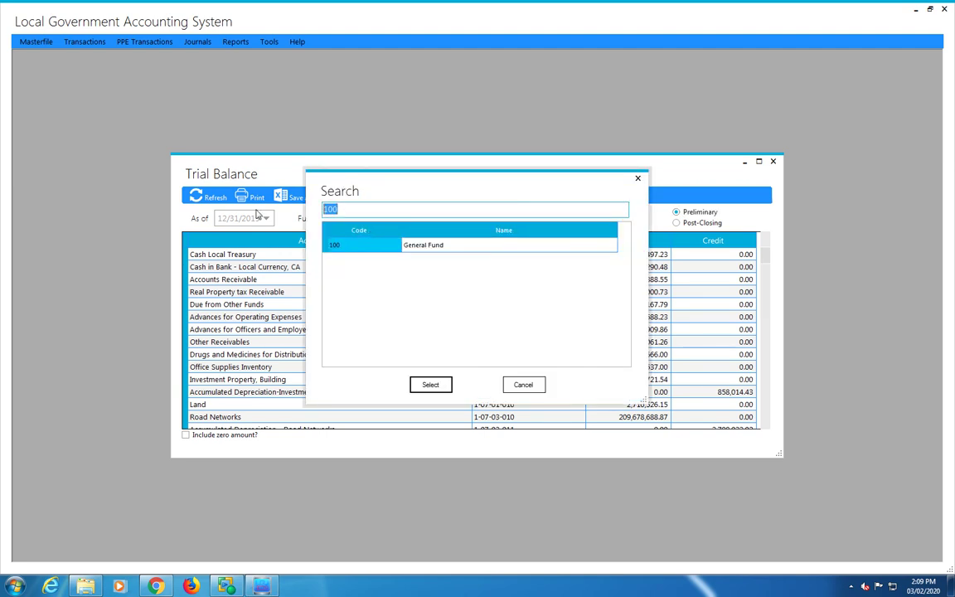
type("2")
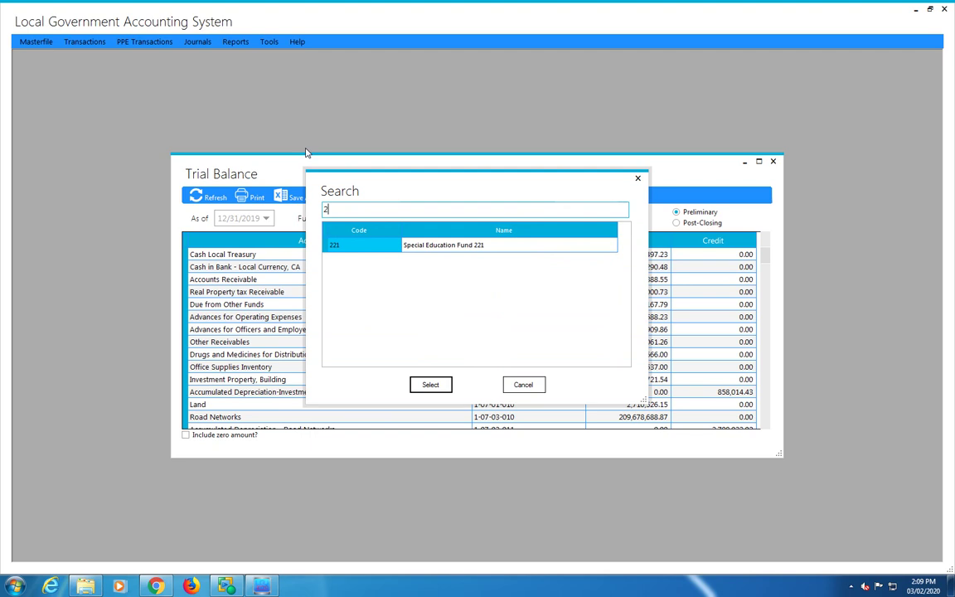
left_click(428, 385)
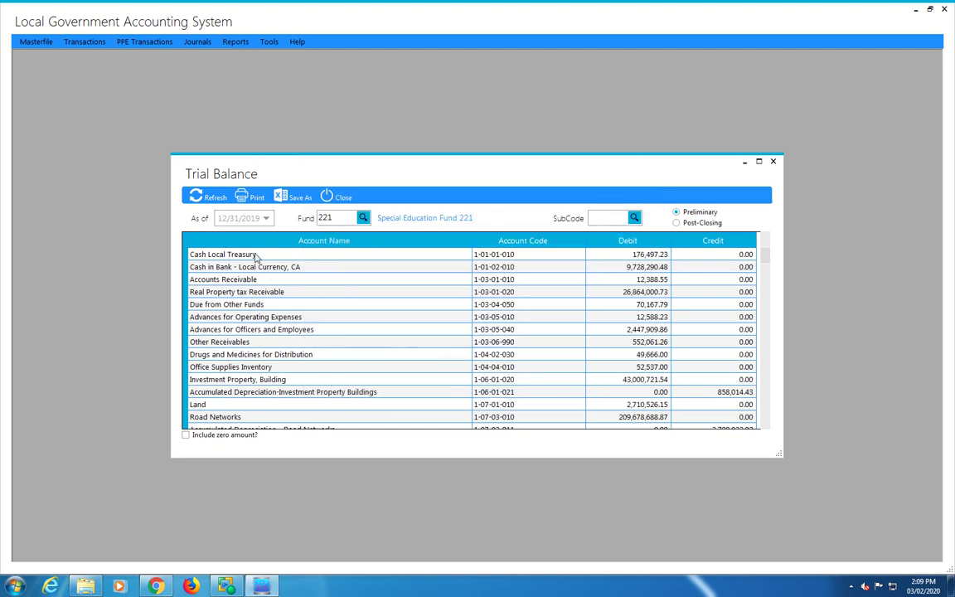
left_click(209, 197)
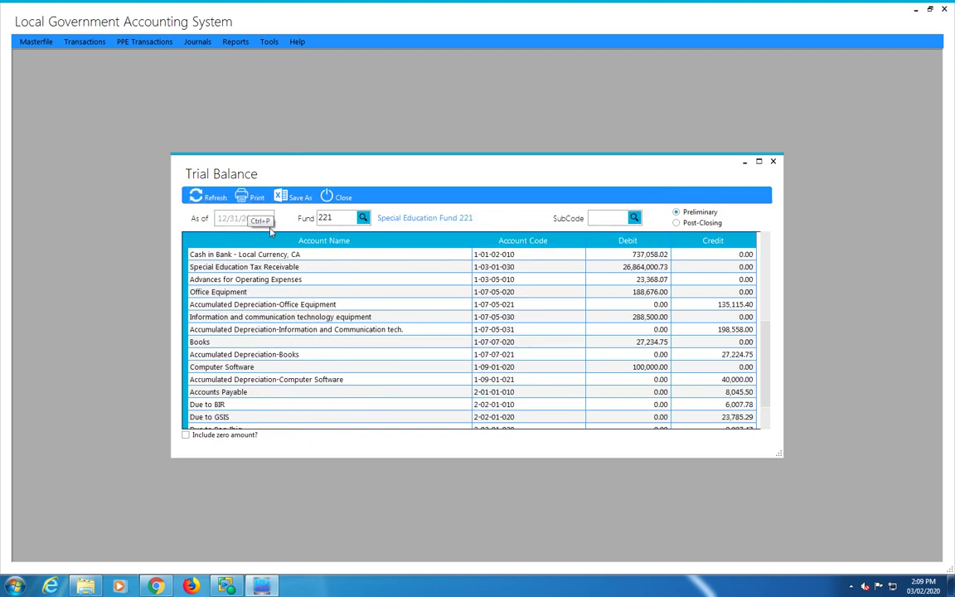
Look through the Special Education Fund's Pre-Closing Trial Balance print preview, and close the preview and the report.
left_click(248, 197)
scroll(430, 249, "down", 3)
scroll(429, 219, "up", 2)
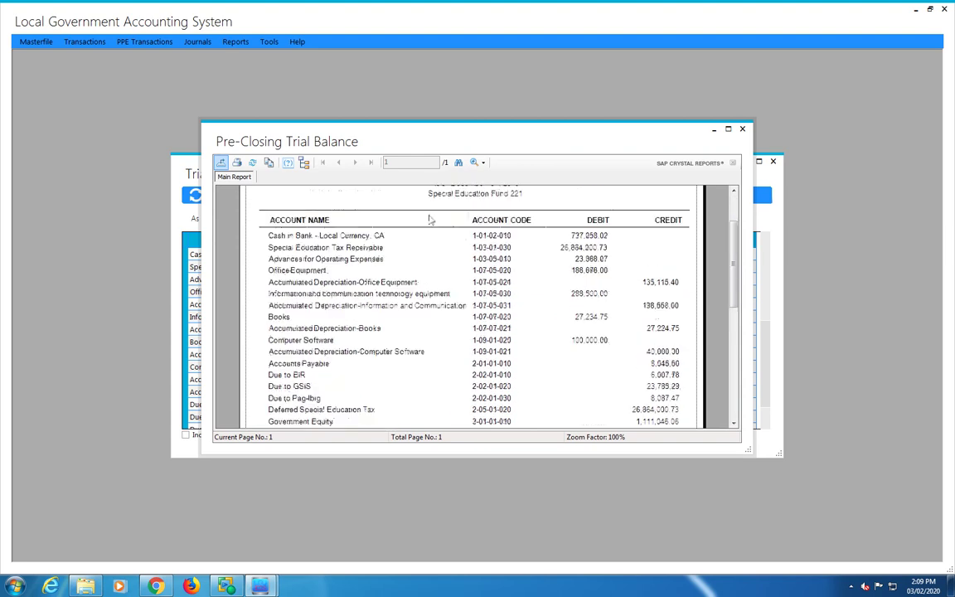
scroll(315, 252, "down", 5)
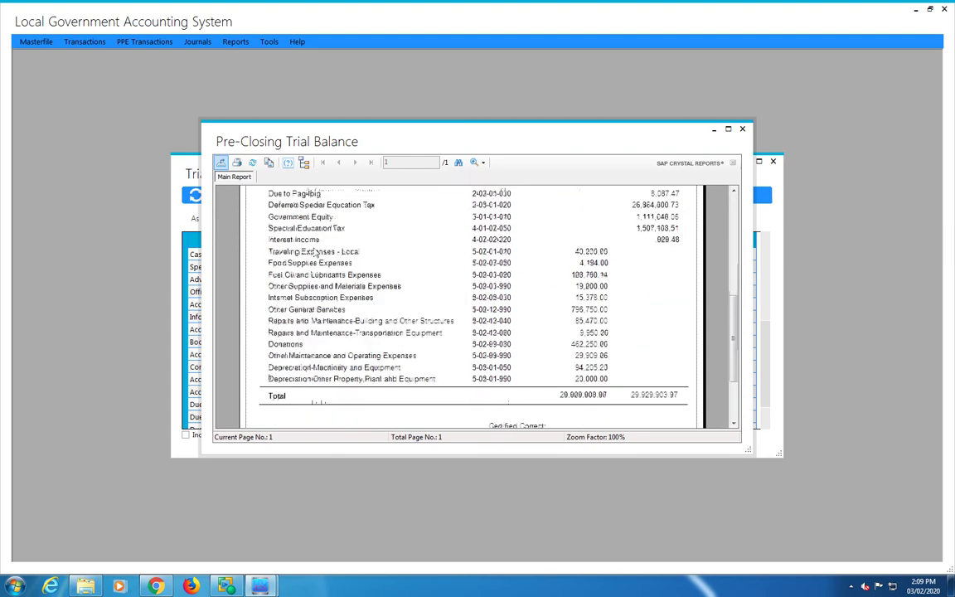
scroll(316, 252, "down", 1)
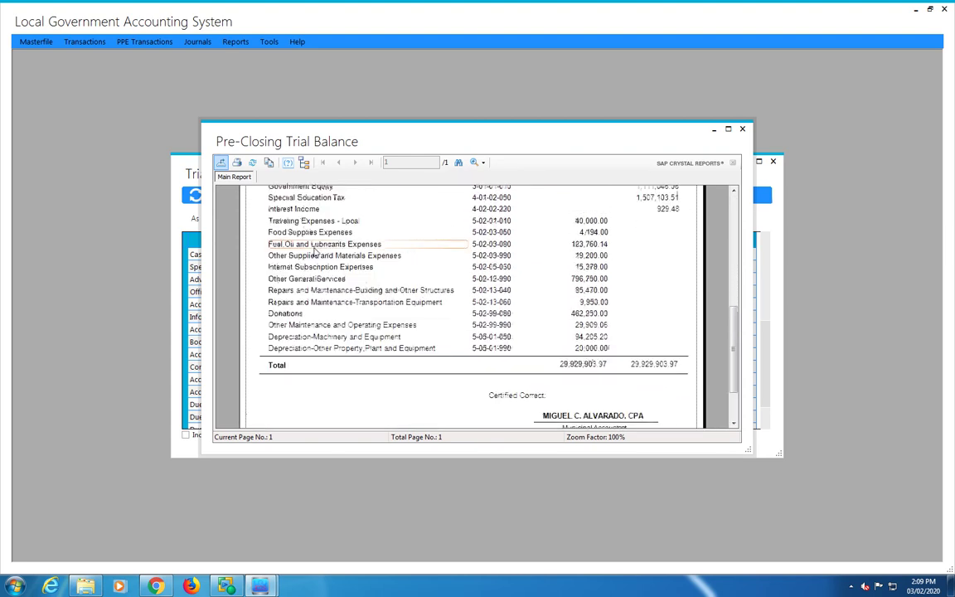
scroll(315, 253, "down", 2)
scroll(315, 253, "up", 20)
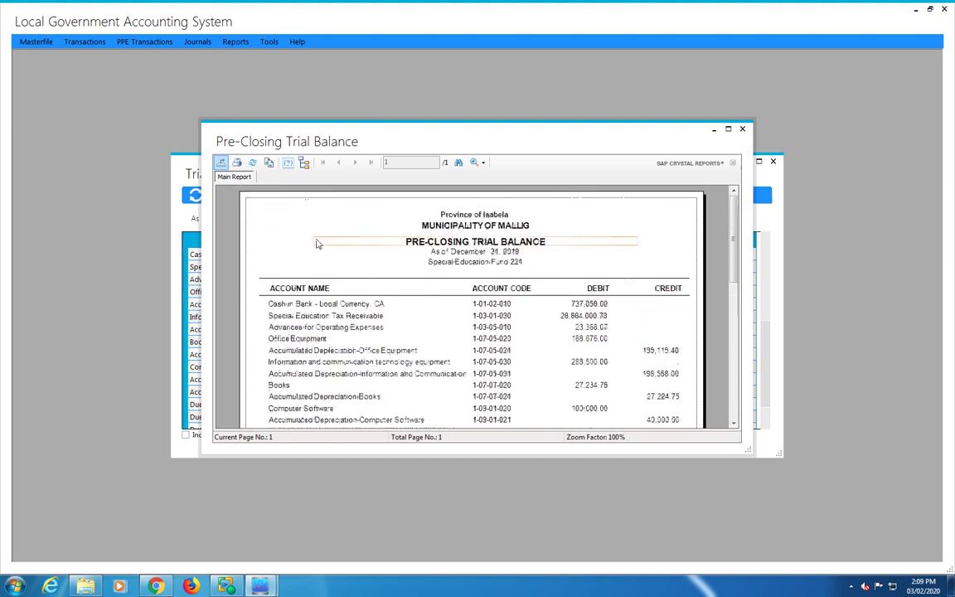
left_click(742, 131)
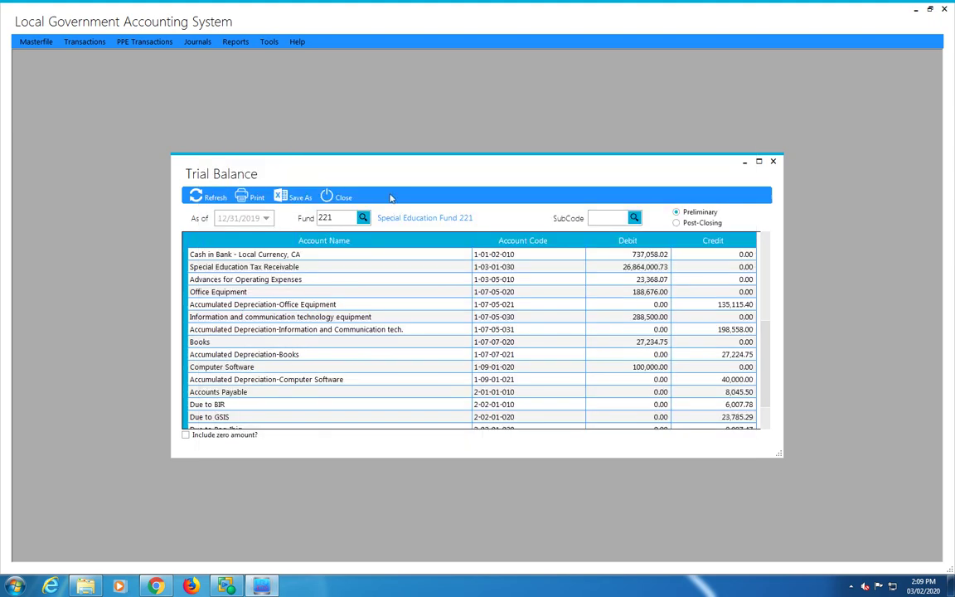
left_click(348, 198)
Open the net-method Statement of Cash Flow, load it in condensed form for fund 100 General Fund, and look through it.
left_click(235, 42)
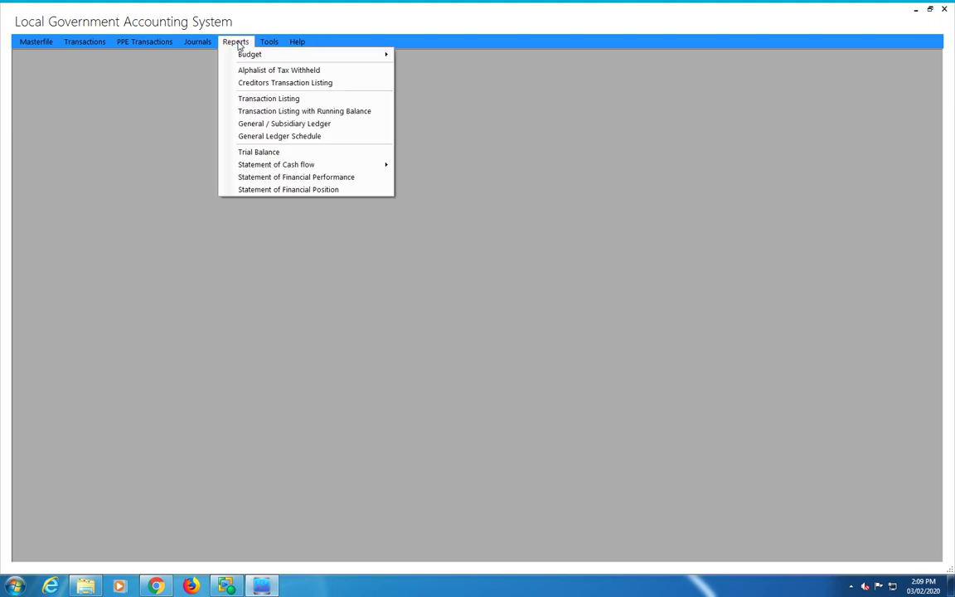
mouse_move(305, 170)
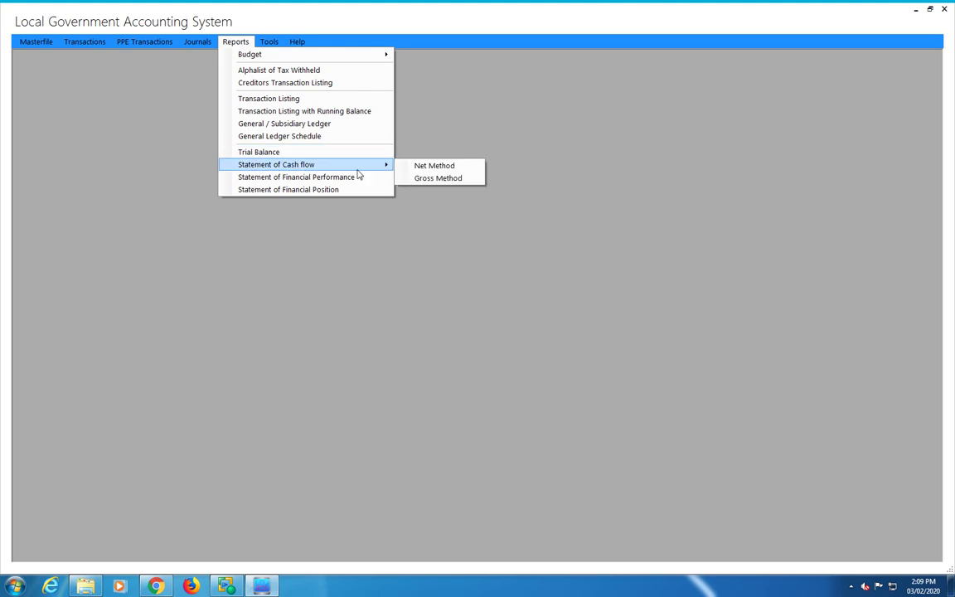
left_click(433, 164)
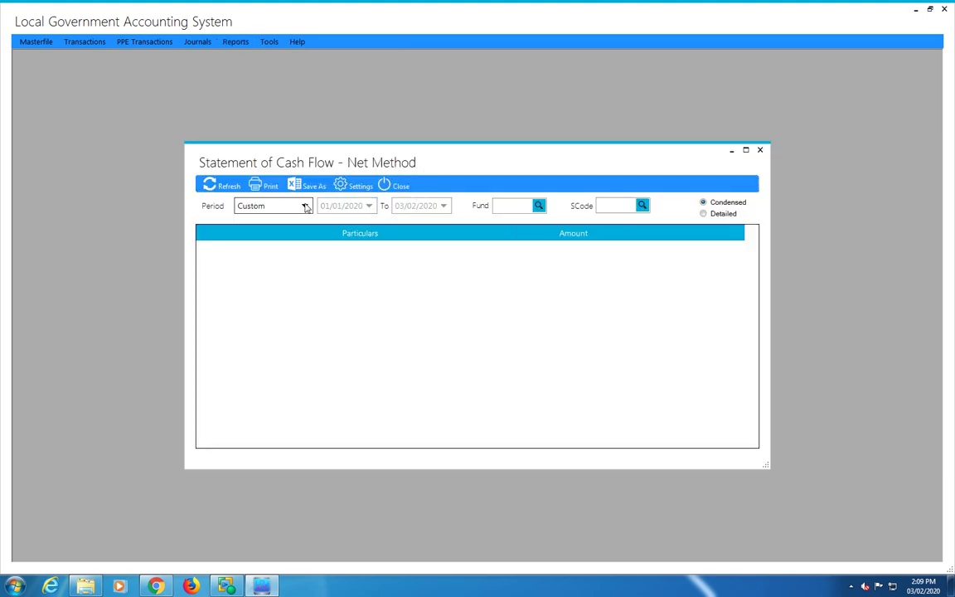
key("Tab")
key("Tab")
key("Tab")
key("Return")
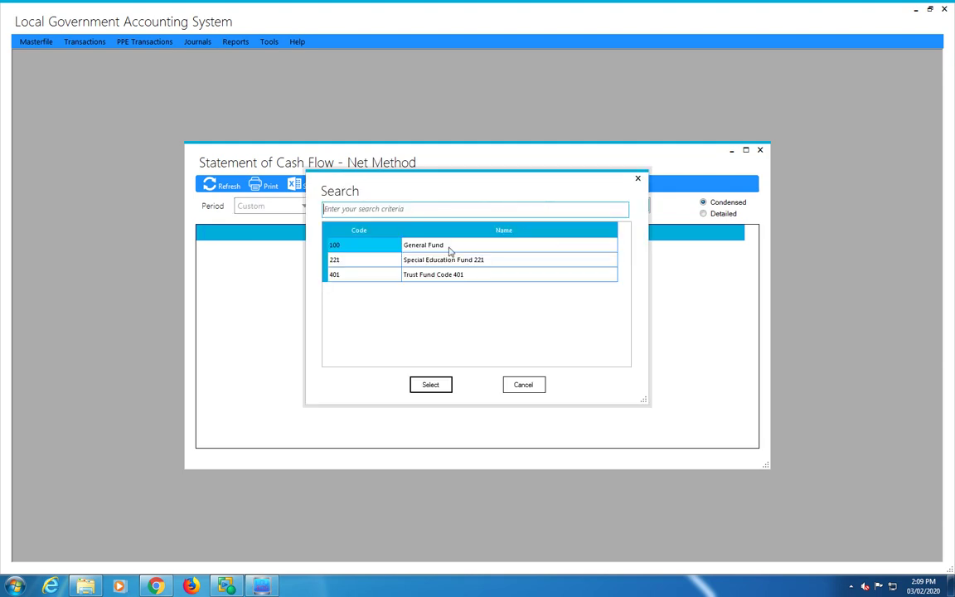
left_click(431, 386)
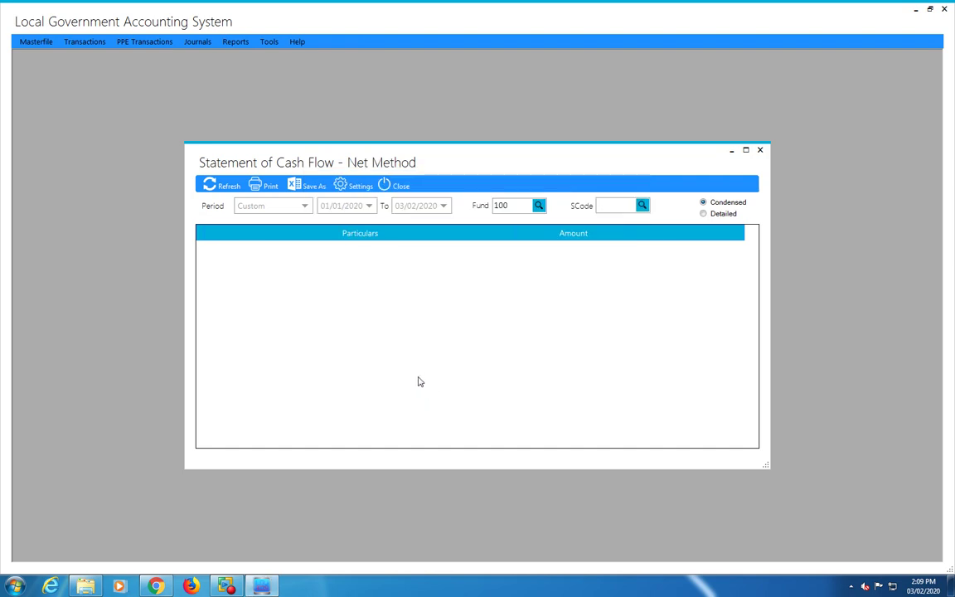
left_click(224, 186)
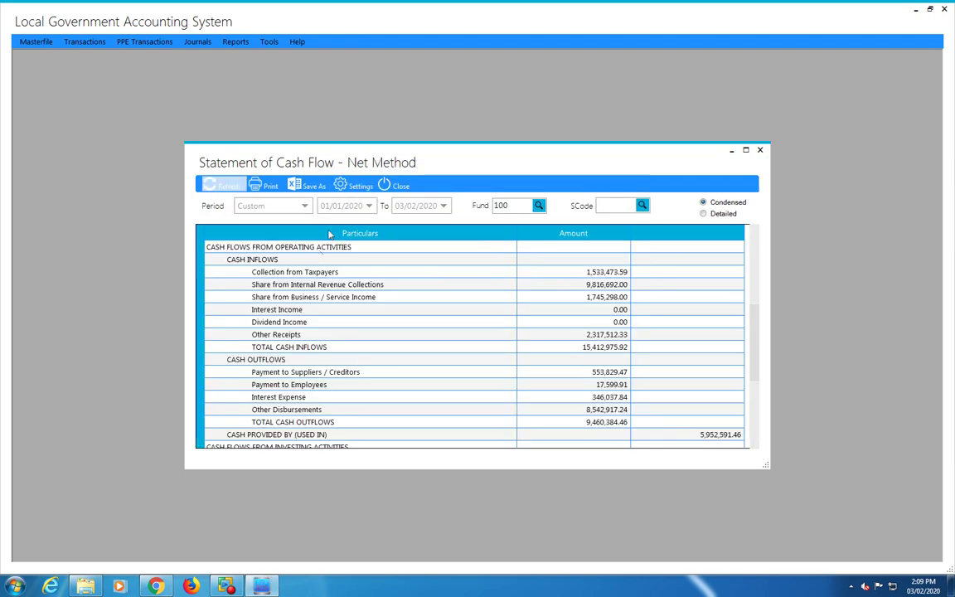
scroll(378, 269, "down", 10)
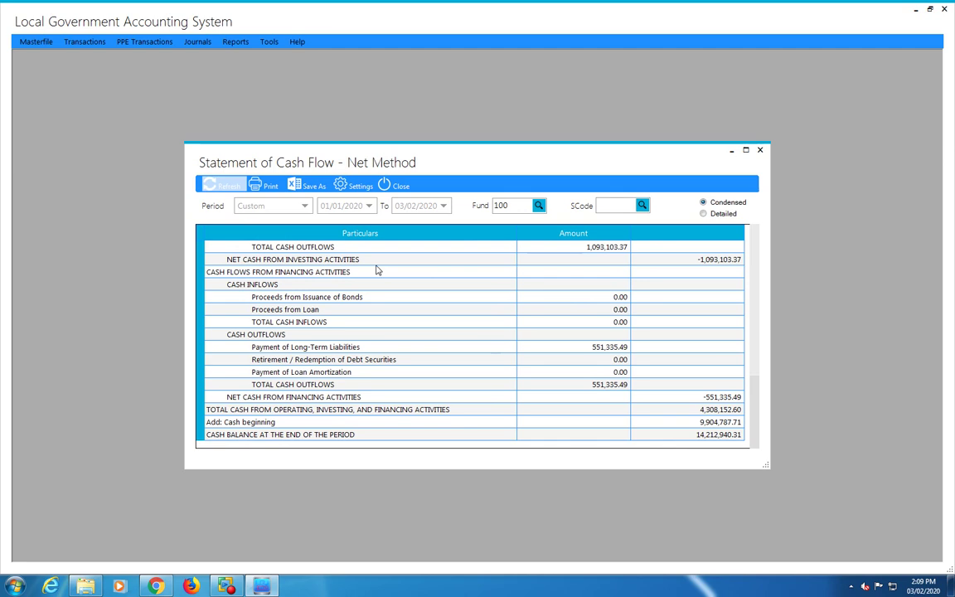
scroll(375, 263, "up", 4)
scroll(373, 259, "up", 6)
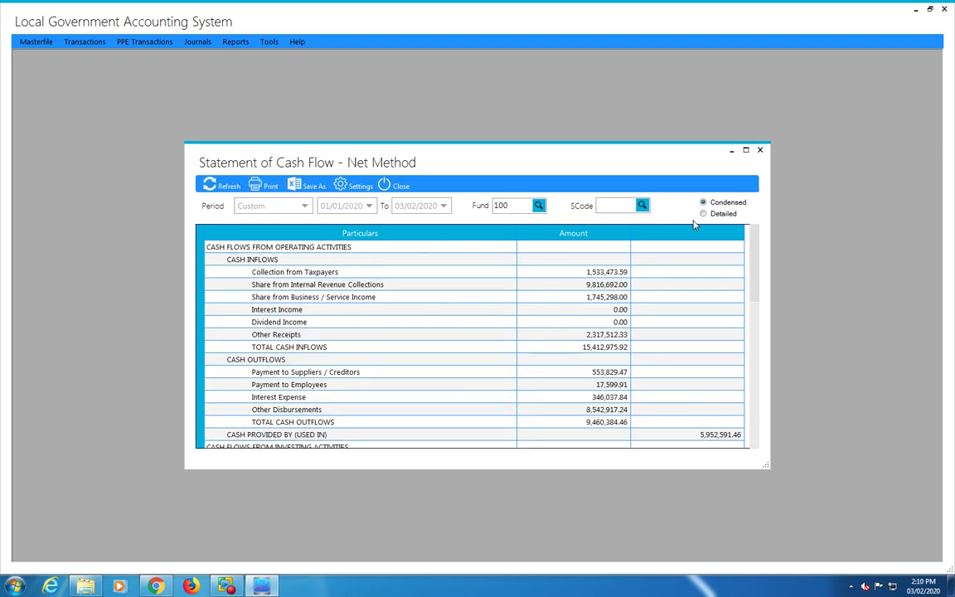
Load the detailed version of the cash flow statement and look through its account lines.
left_click(714, 216)
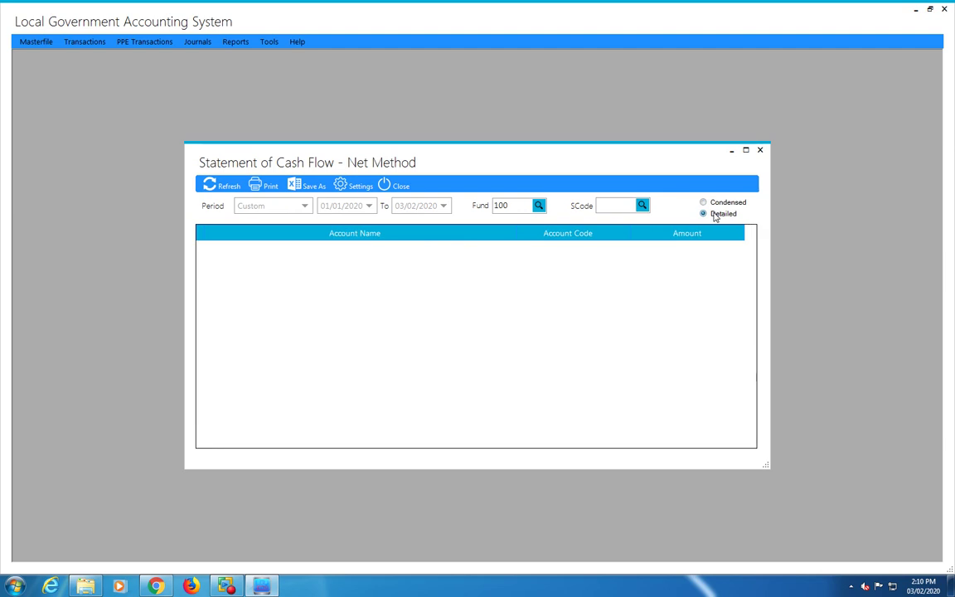
left_click(226, 187)
scroll(502, 271, "down", 5)
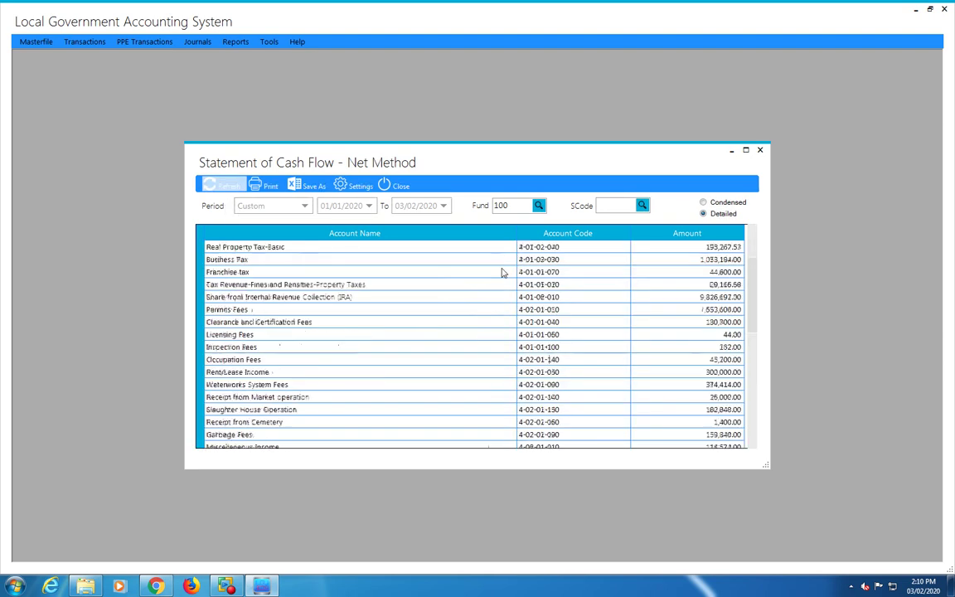
scroll(502, 272, "down", 5)
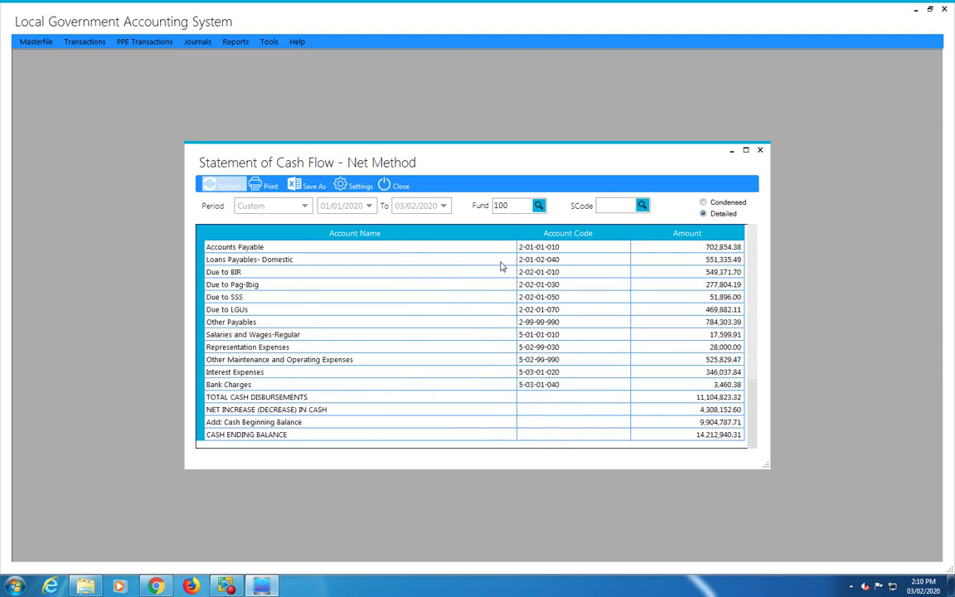
scroll(500, 266, "up", 10)
Reload the cash flow statement in condensed form and open its print preview.
left_click(736, 204)
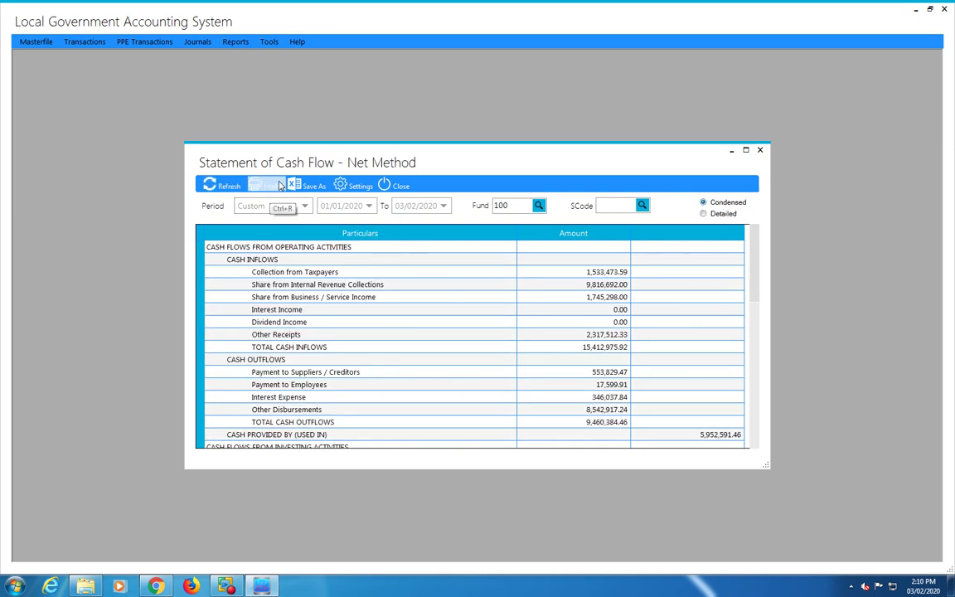
left_click(232, 186)
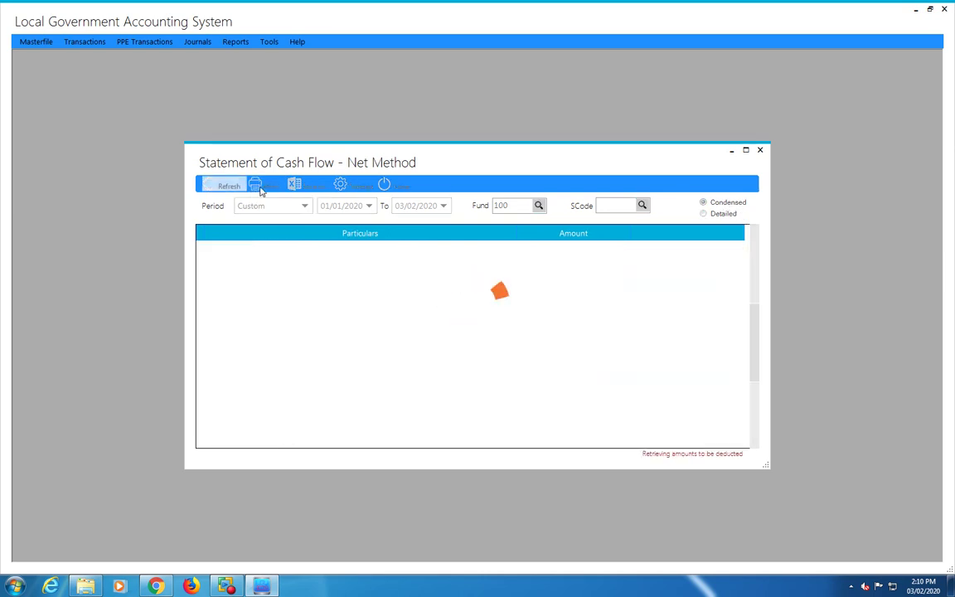
left_click(256, 185)
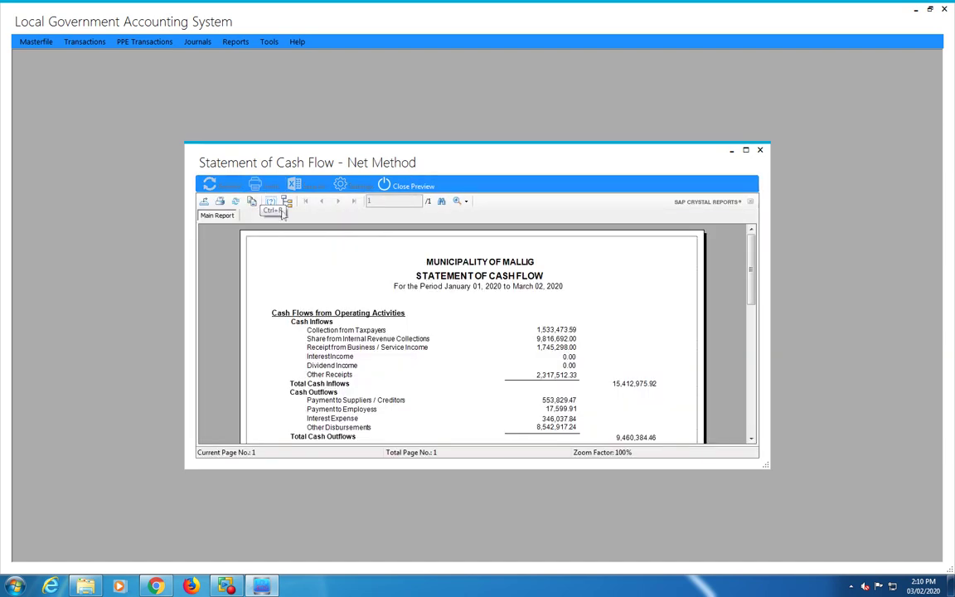
Look through the condensed cash flow statement's print preview, and close the preview and the report.
scroll(407, 295, "down", 10)
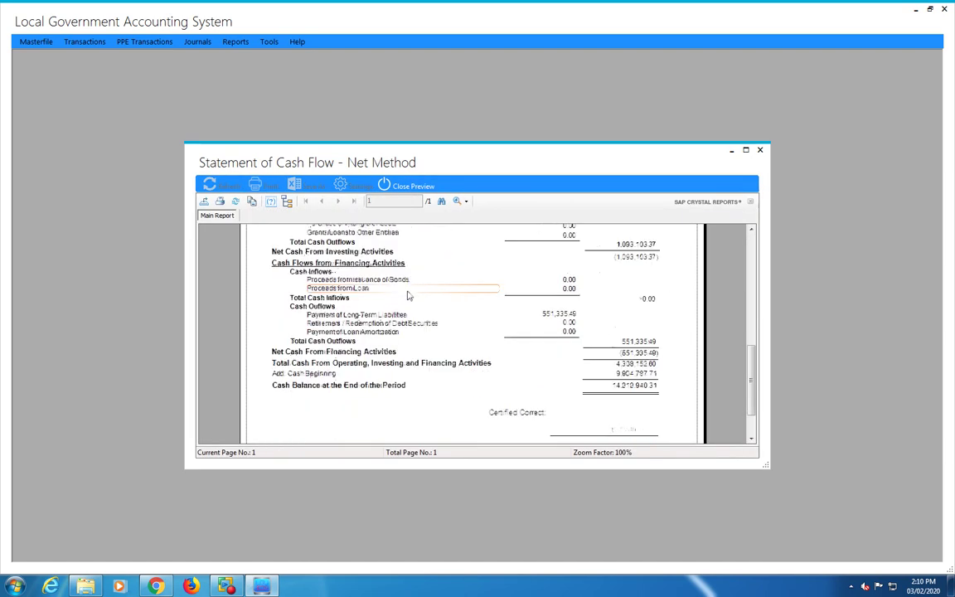
scroll(407, 295, "down", 2)
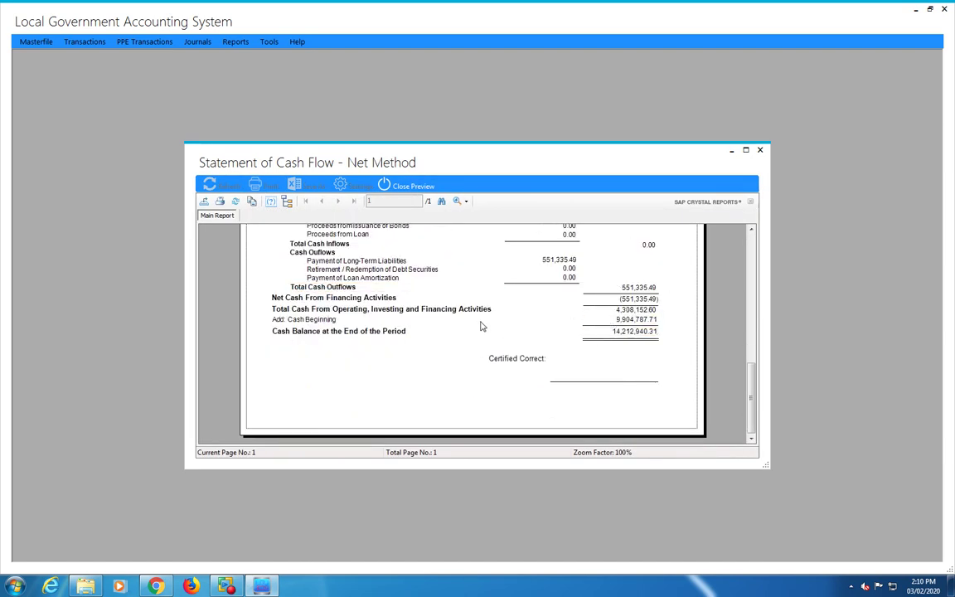
scroll(481, 325, "up", 12)
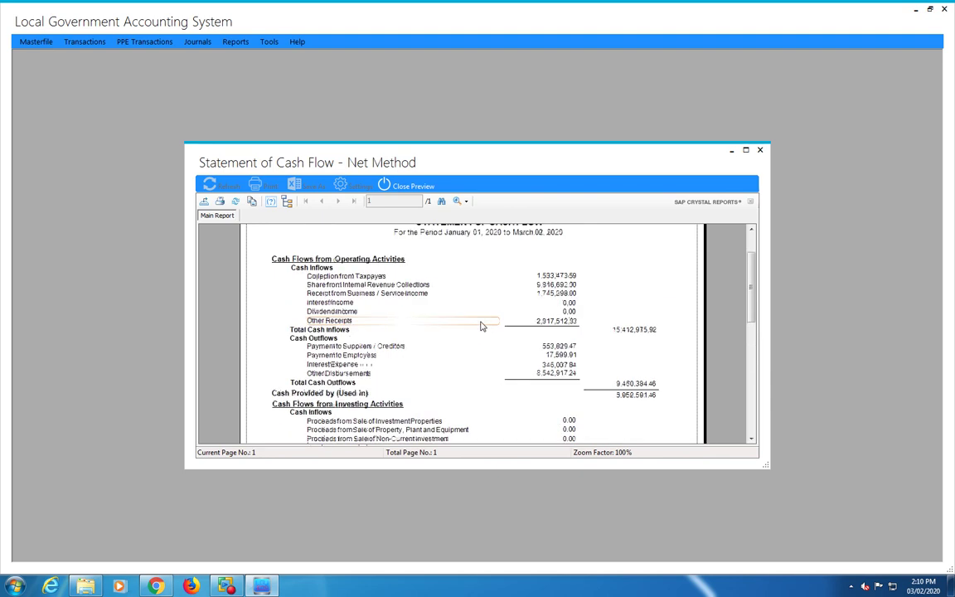
left_click(405, 187)
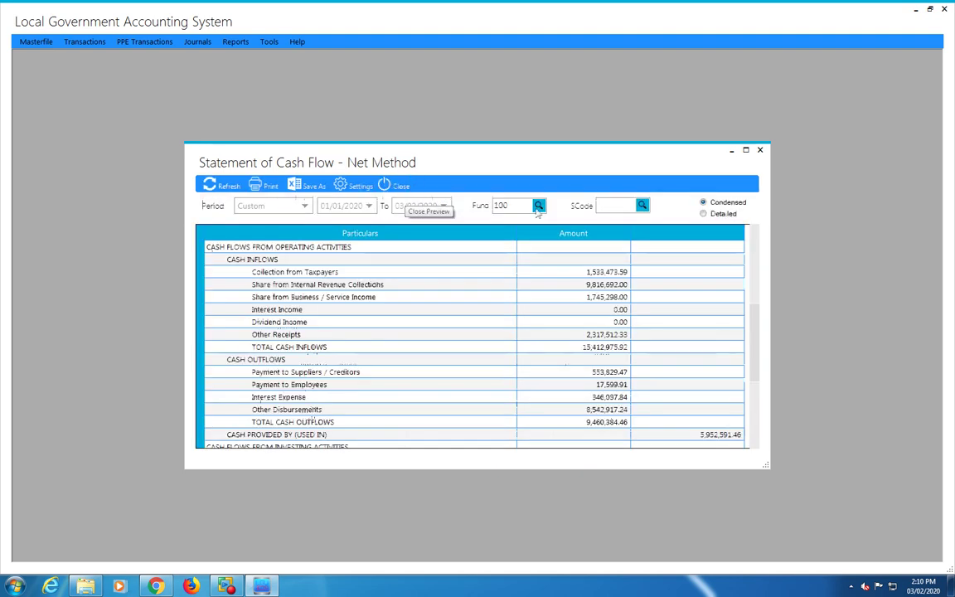
left_click(760, 150)
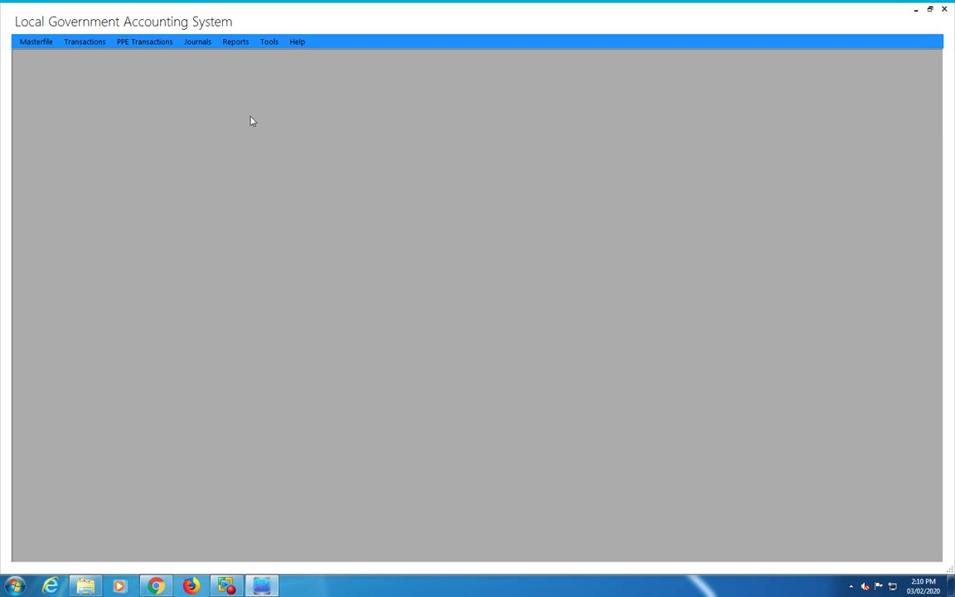
Open the Statement of Financial Performance and load its detailed figures for fund 100, custom period 01/01/2020 to 03/02/2020.
left_click(234, 43)
mouse_move(277, 164)
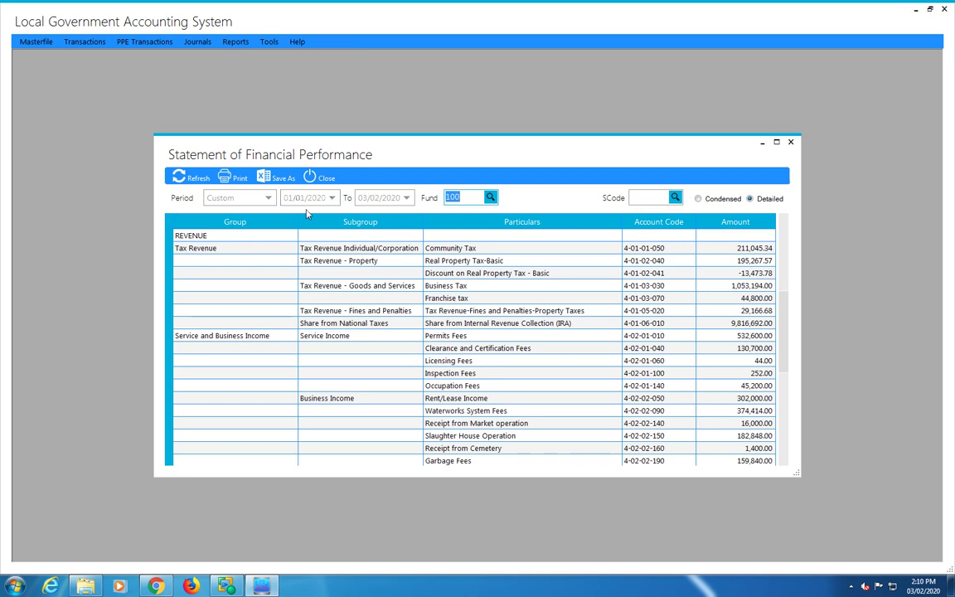
left_click(266, 200)
left_click(331, 202)
left_click(192, 178)
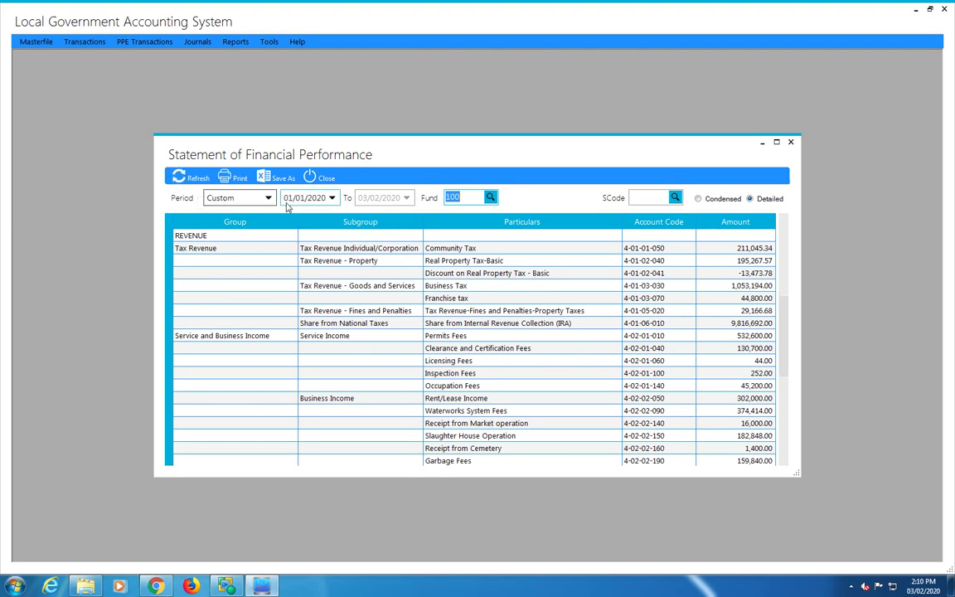
Examine all pages of the detailed Statement of Financial Performance in print preview, and return to its first page.
left_click(241, 177)
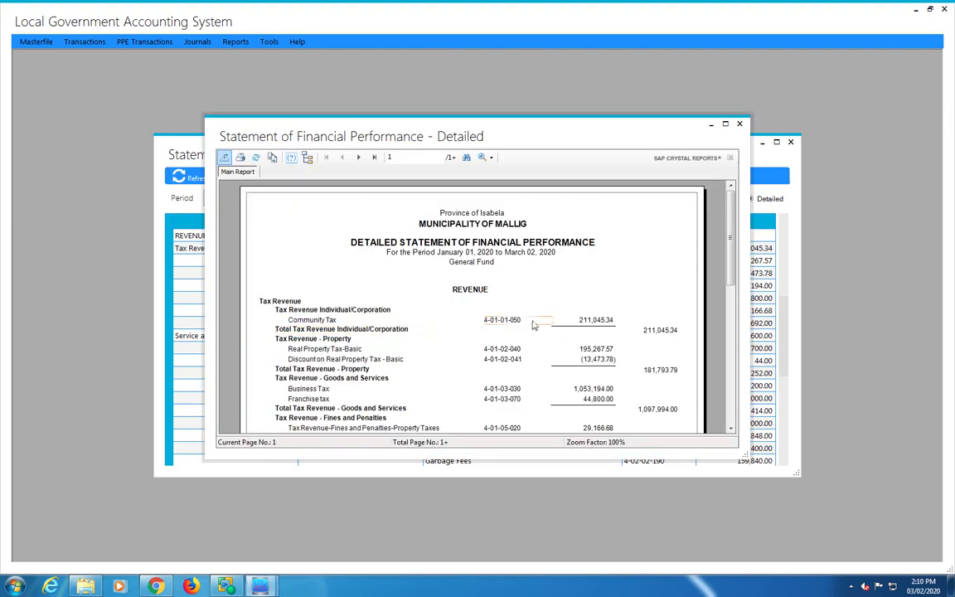
scroll(532, 316, "down", 5)
scroll(532, 316, "down", 5)
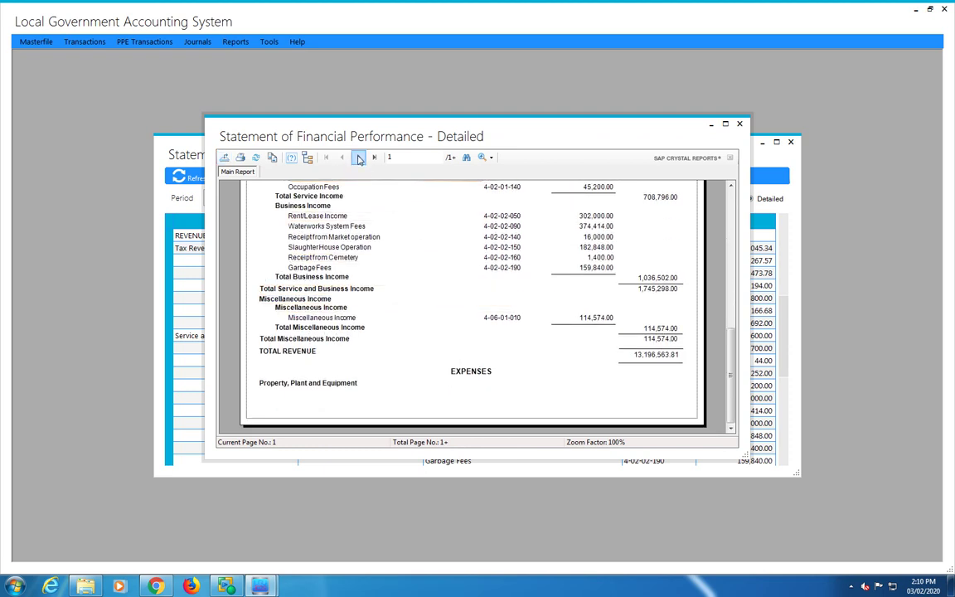
left_click(359, 158)
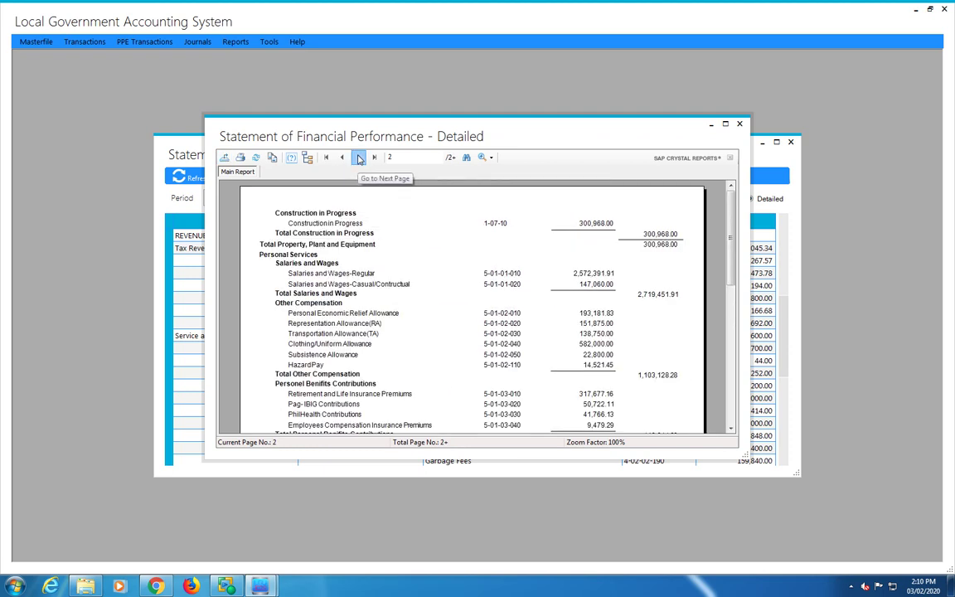
left_click(359, 158)
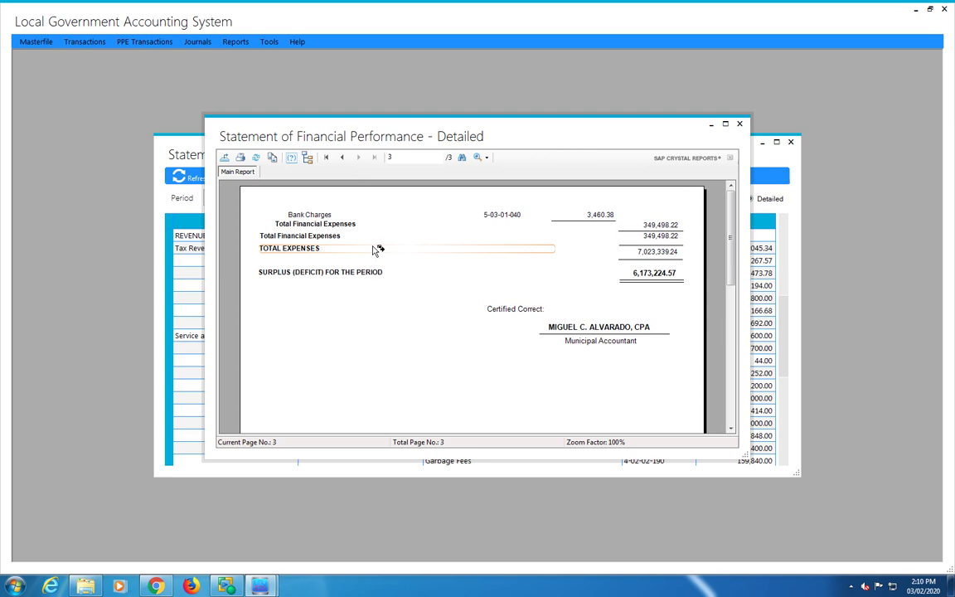
left_click(327, 157)
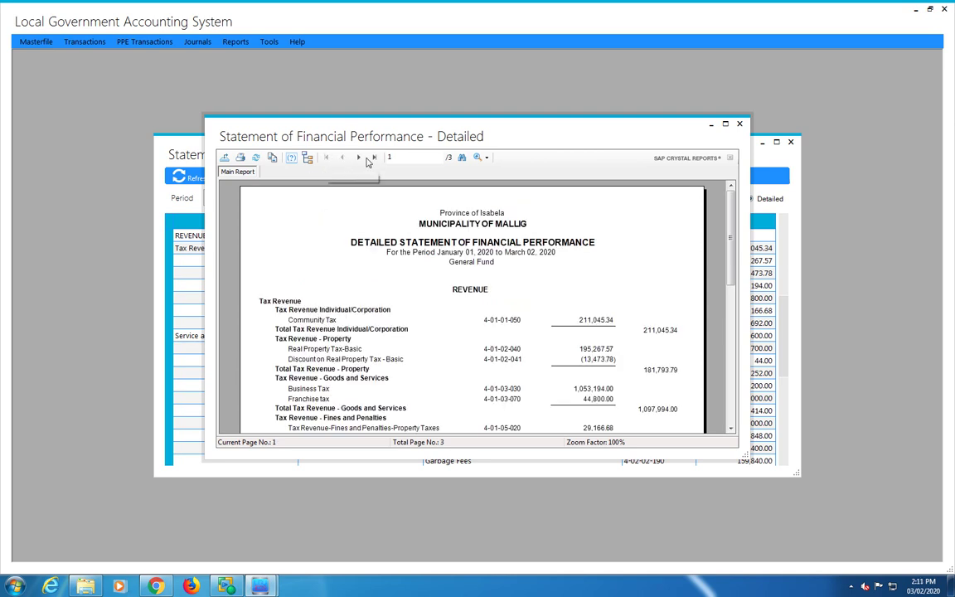
Close the detailed Statement of Financial Performance preview and reload the report in condensed form for fund 100.
left_click(359, 158)
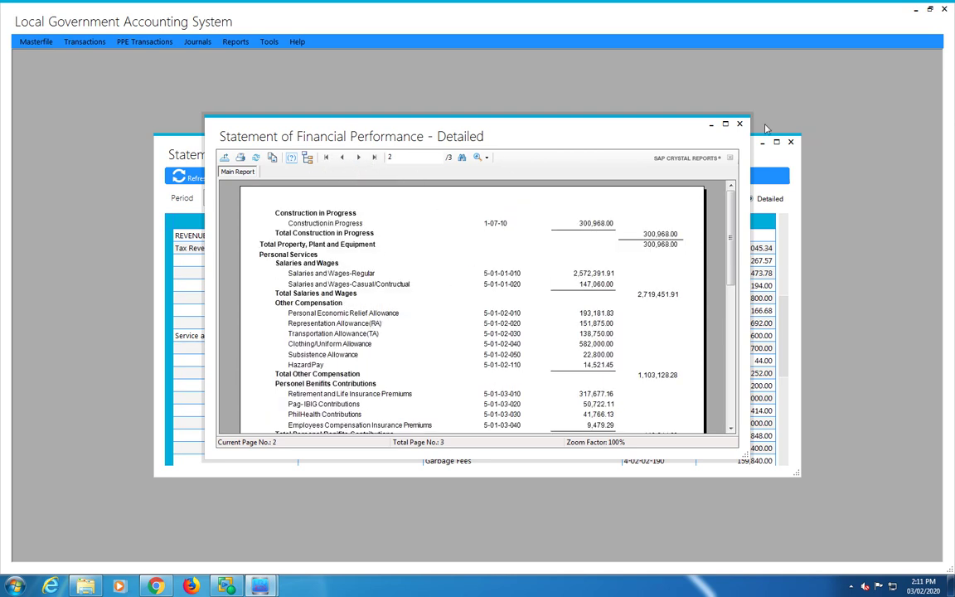
left_click(740, 124)
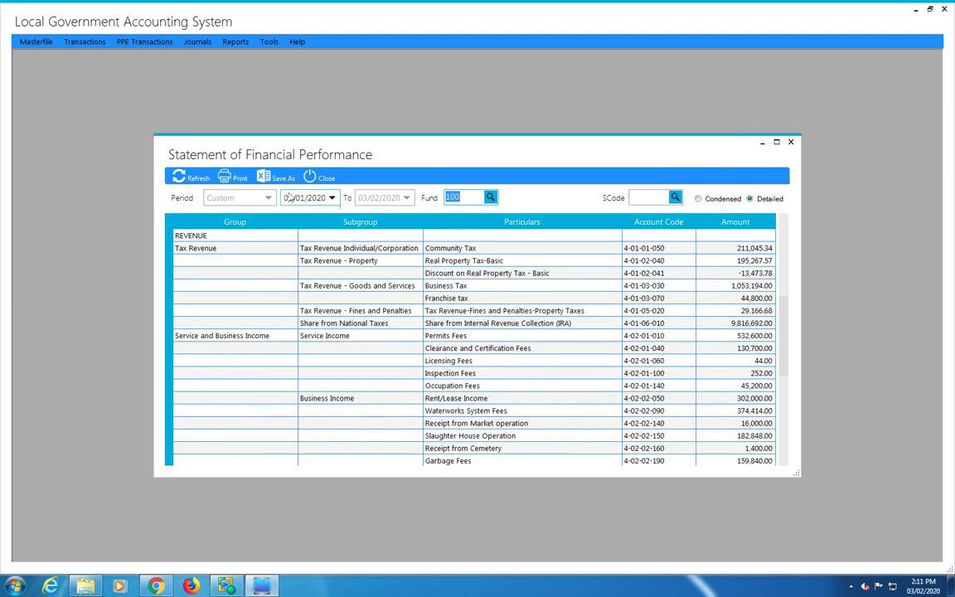
left_click(701, 199)
left_click(193, 177)
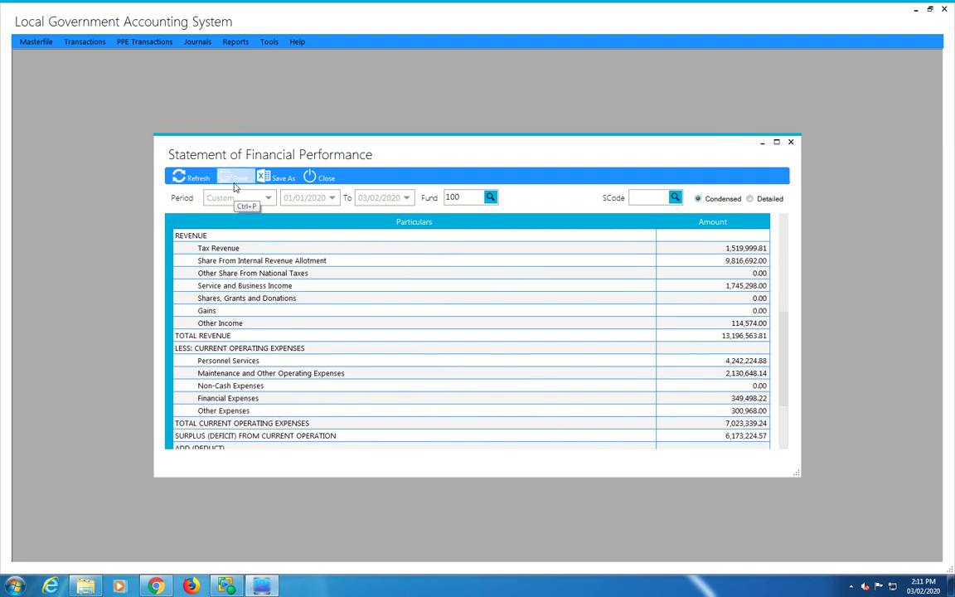
Look through the condensed Statement of Financial Performance in print preview, and close the preview and the report.
left_click(238, 179)
scroll(396, 331, "down", 10)
scroll(396, 333, "up", 10)
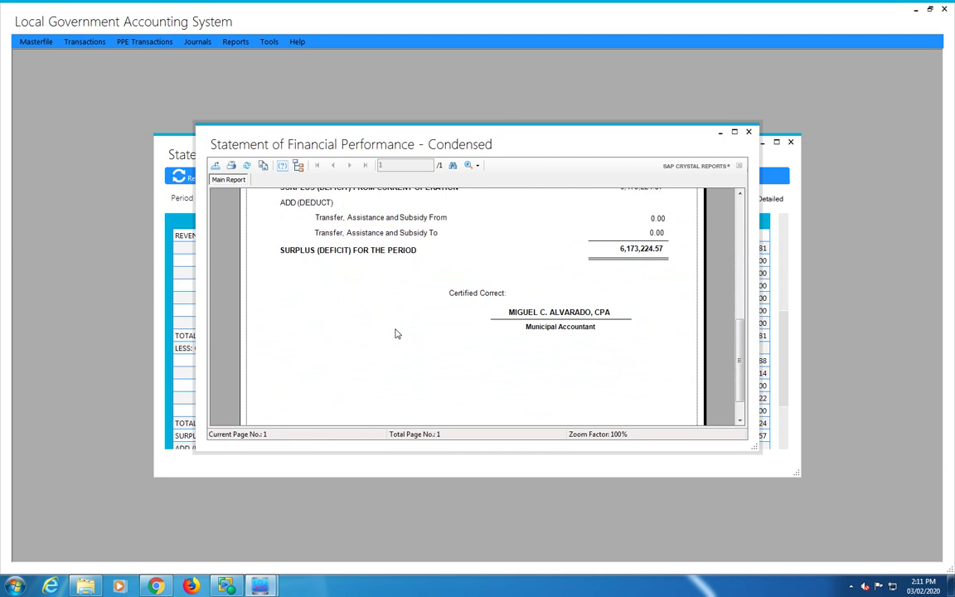
scroll(396, 333, "down", 10)
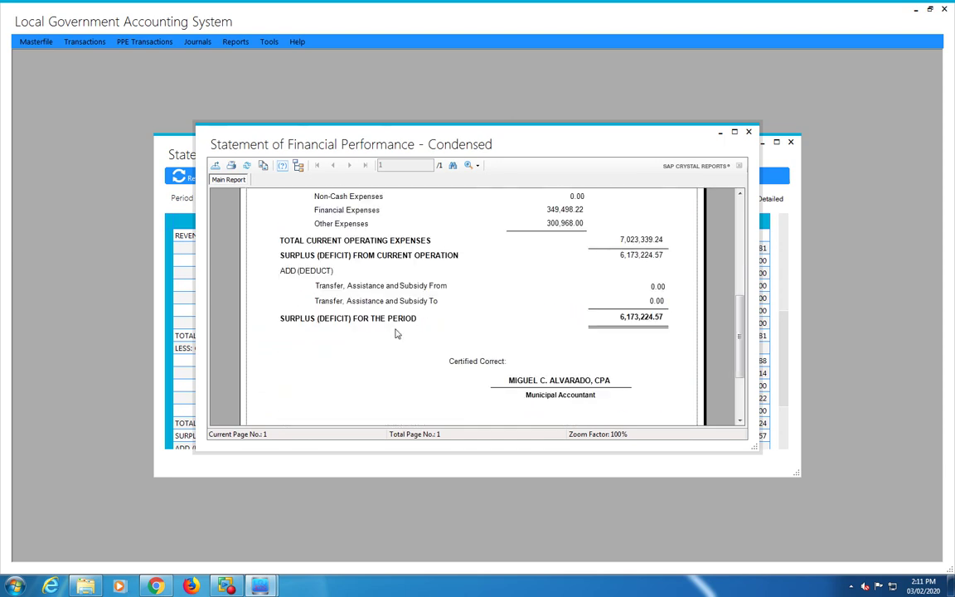
left_click(746, 132)
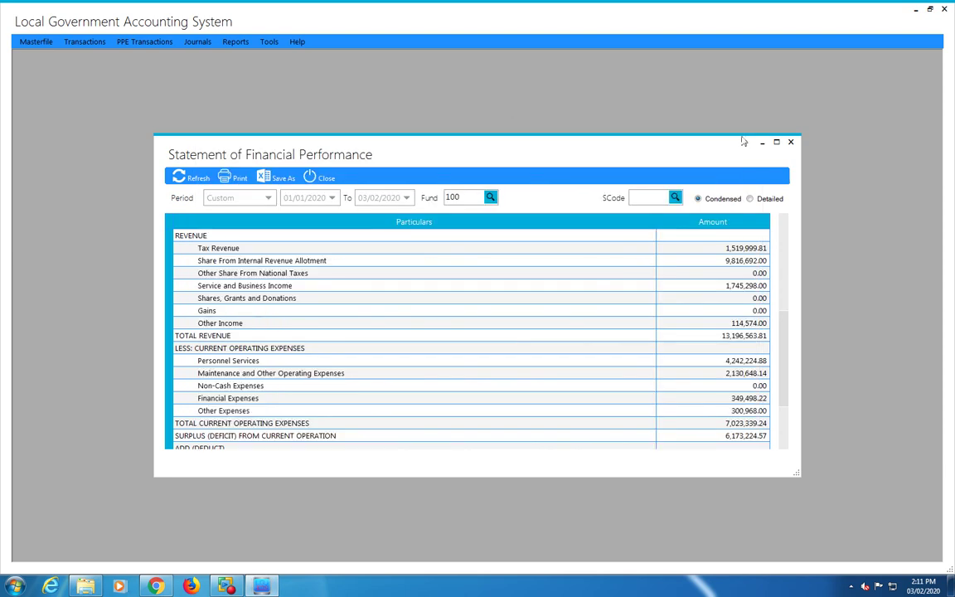
left_click(322, 179)
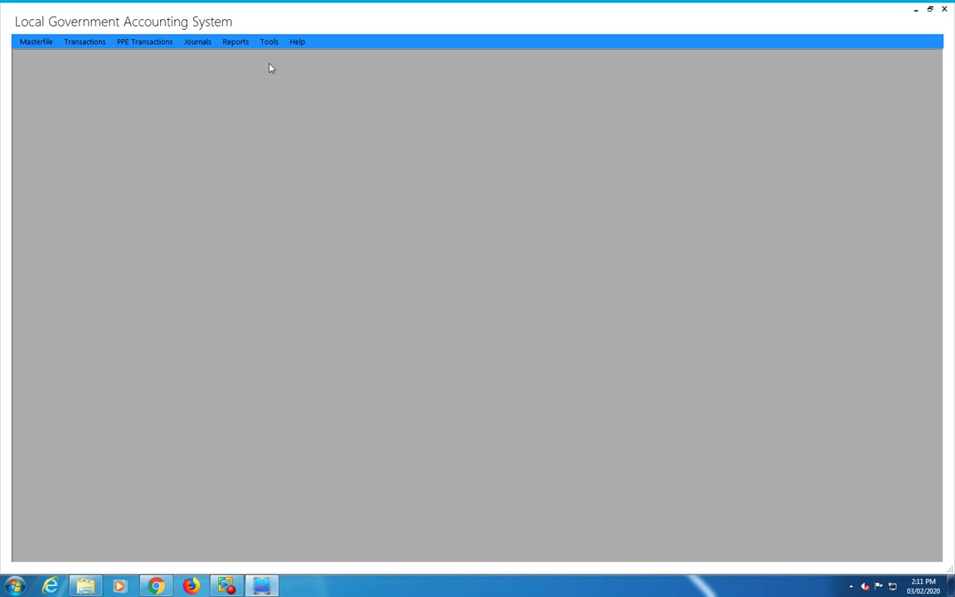
Open the Statement of Financial Position, load it for Special Education Fund 221, and view its figures in both condensed and detailed formats.
left_click(237, 44)
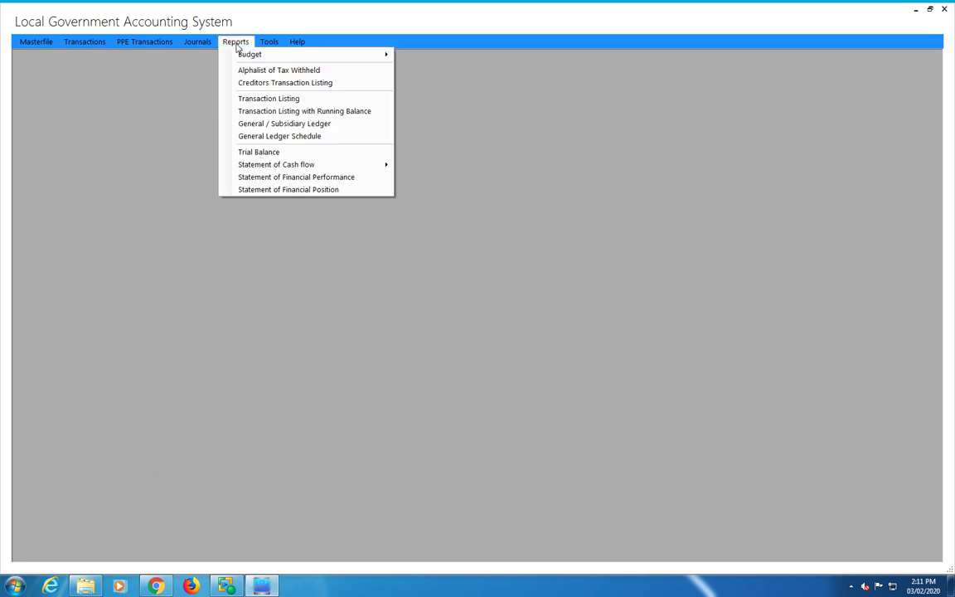
left_click(290, 190)
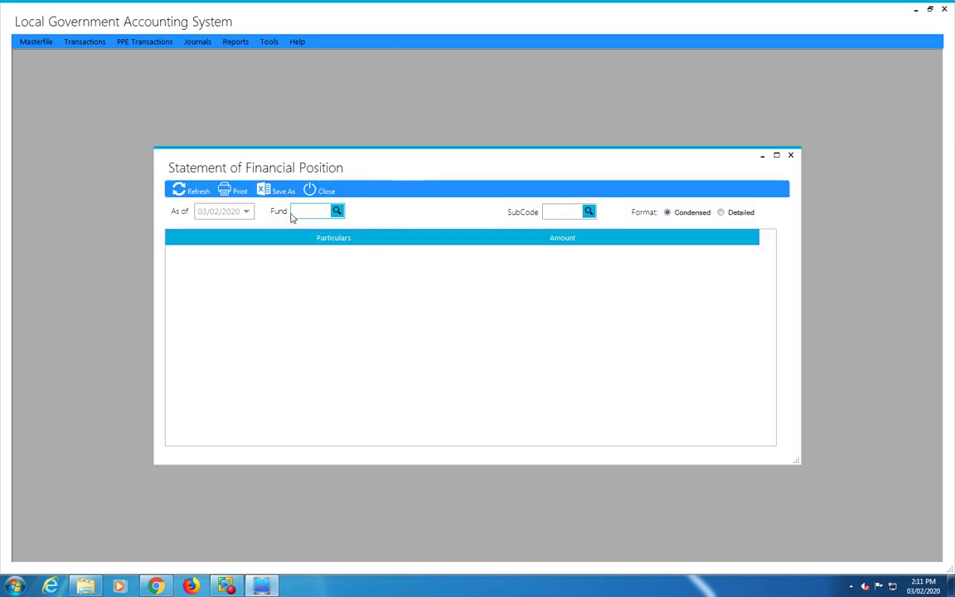
left_click(336, 210)
left_click(388, 262)
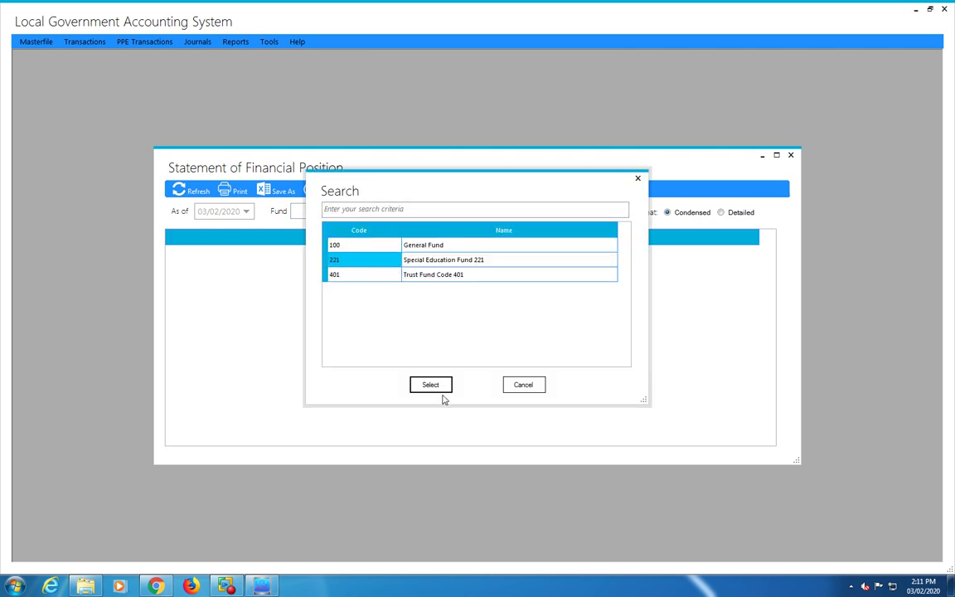
left_click(435, 386)
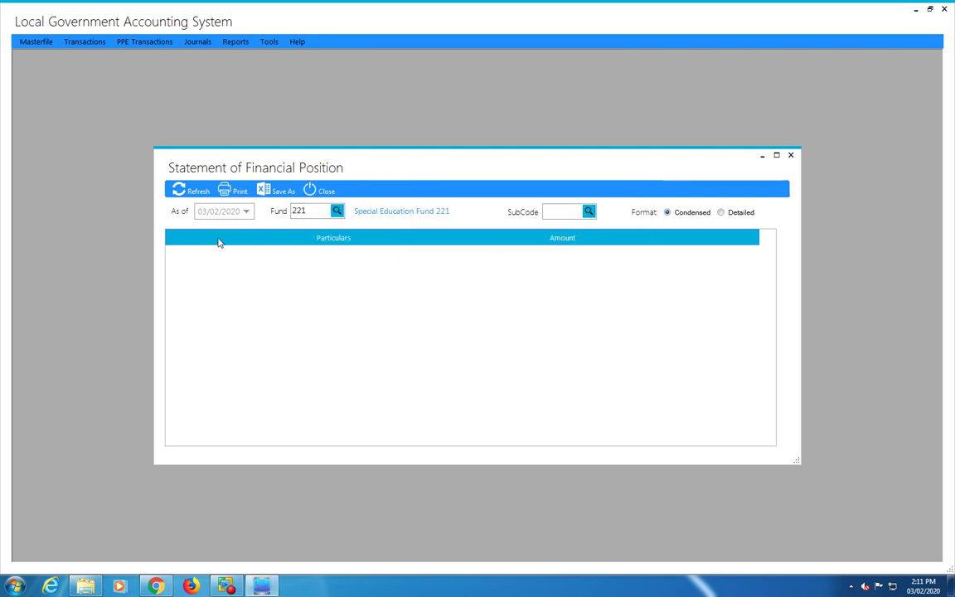
left_click(199, 191)
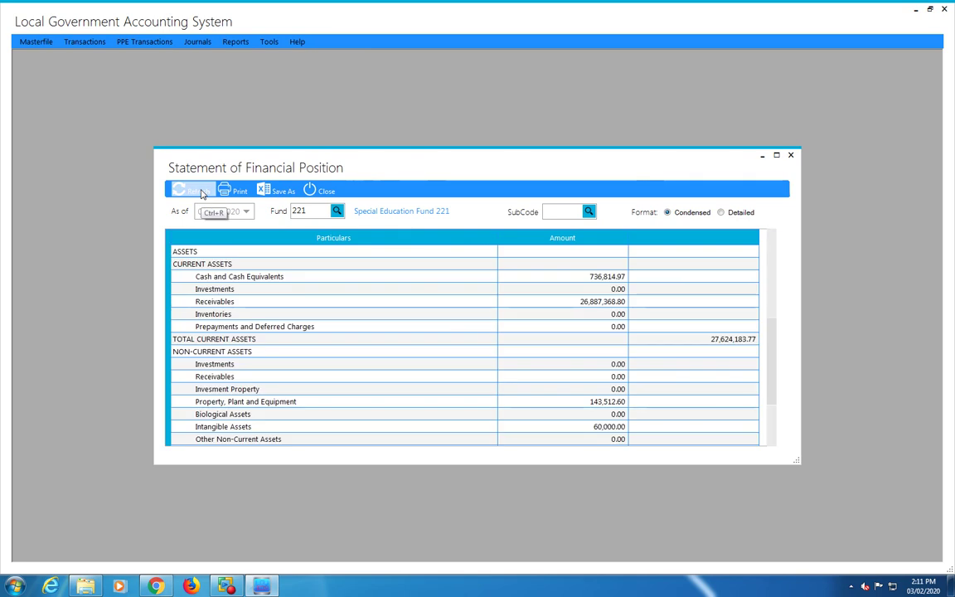
left_click(729, 213)
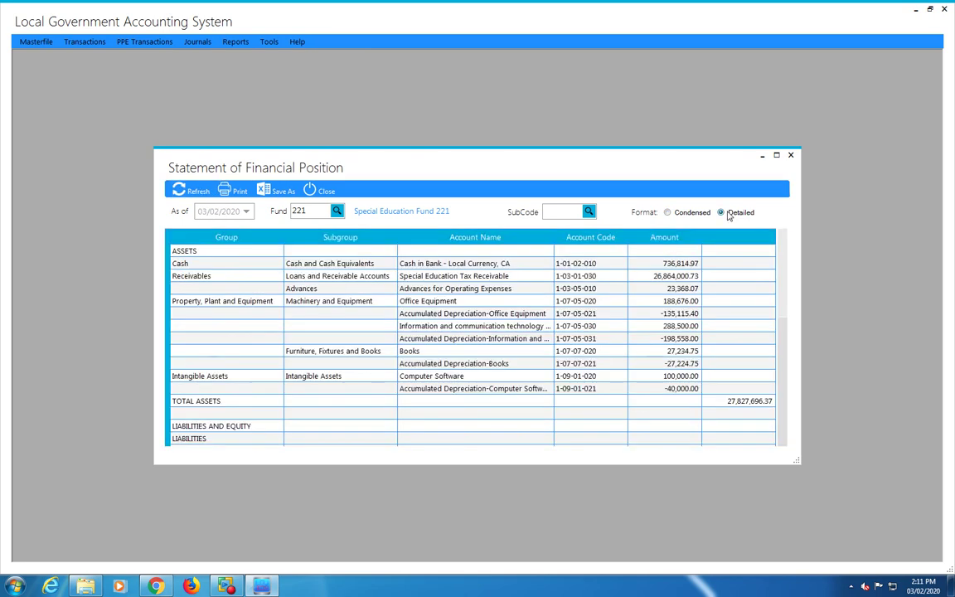
left_click(688, 216)
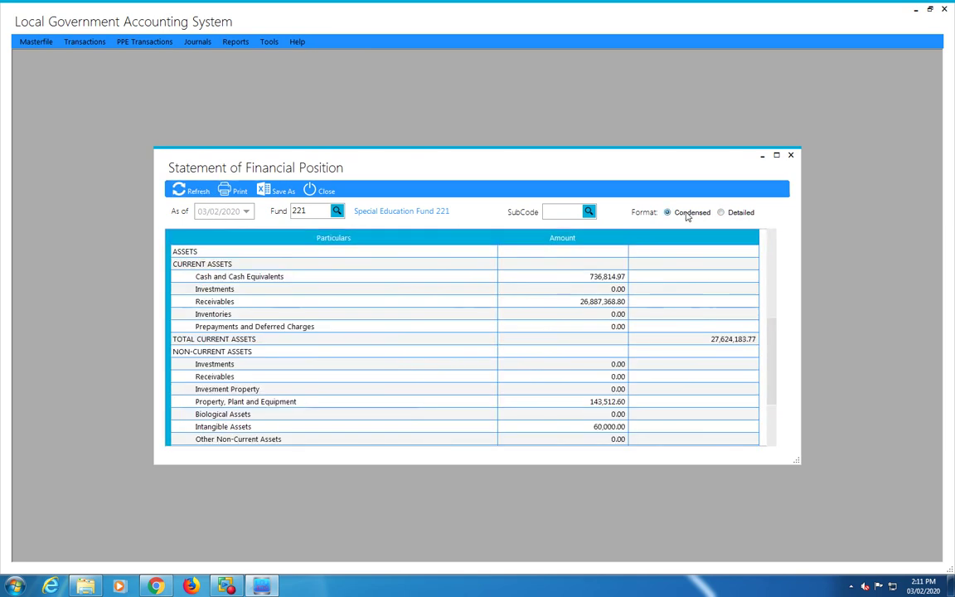
Look through the condensed Statement of Financial Position in print preview and close the preview.
left_click(233, 191)
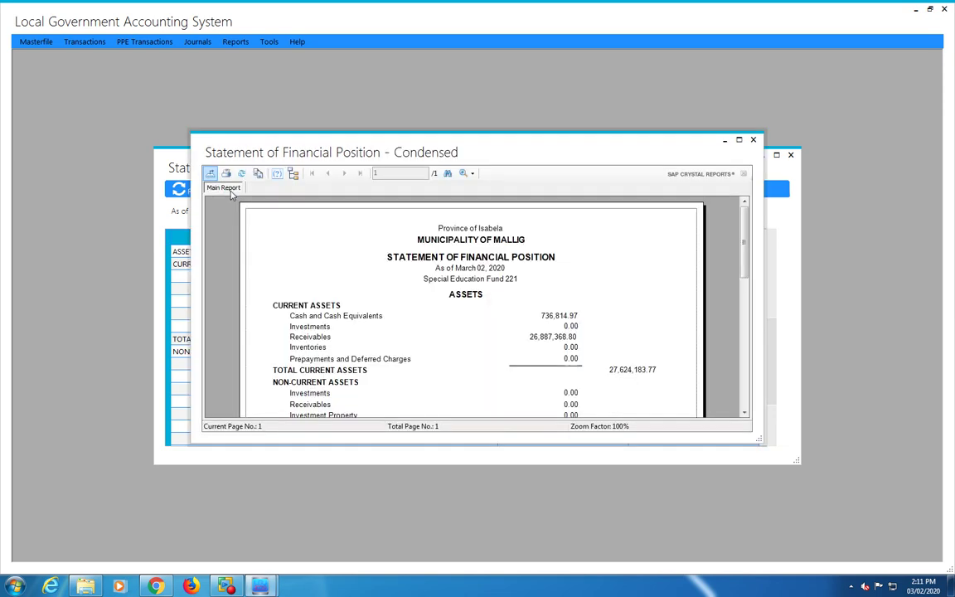
scroll(378, 265, "down", 10)
scroll(379, 263, "up", 10)
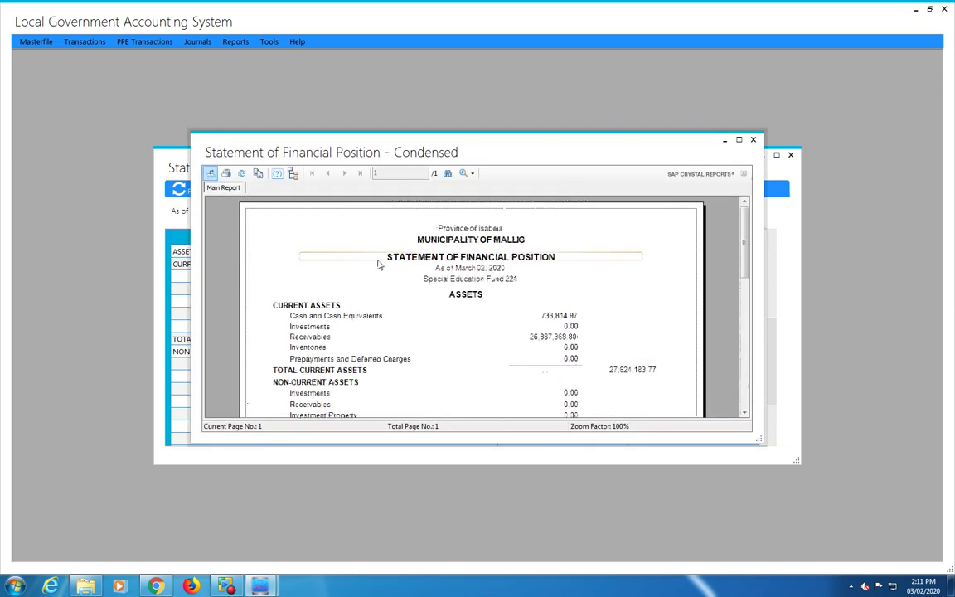
left_click(753, 140)
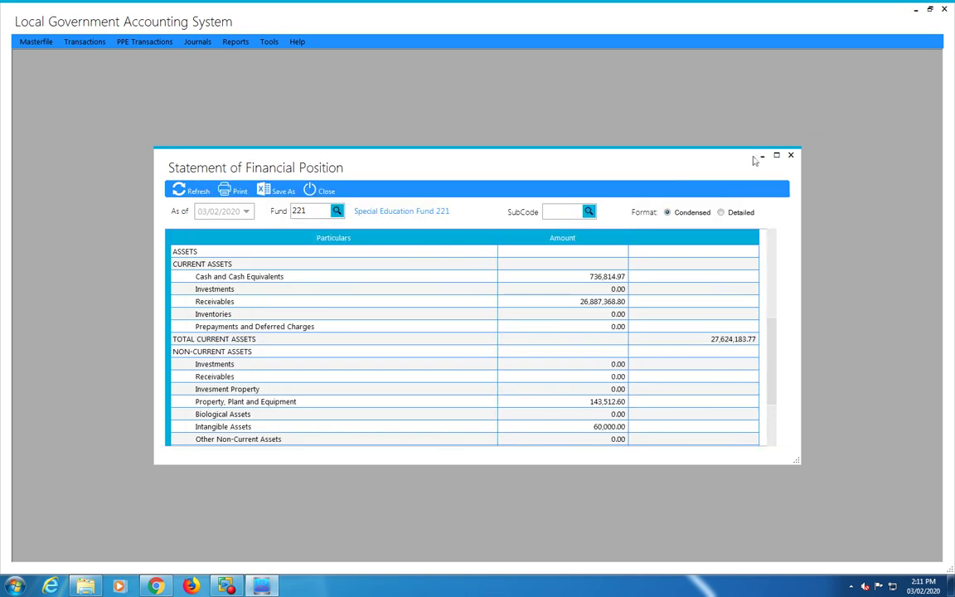
Change the Statement of Financial Position to detailed format and examine its first page in print preview.
left_click(734, 214)
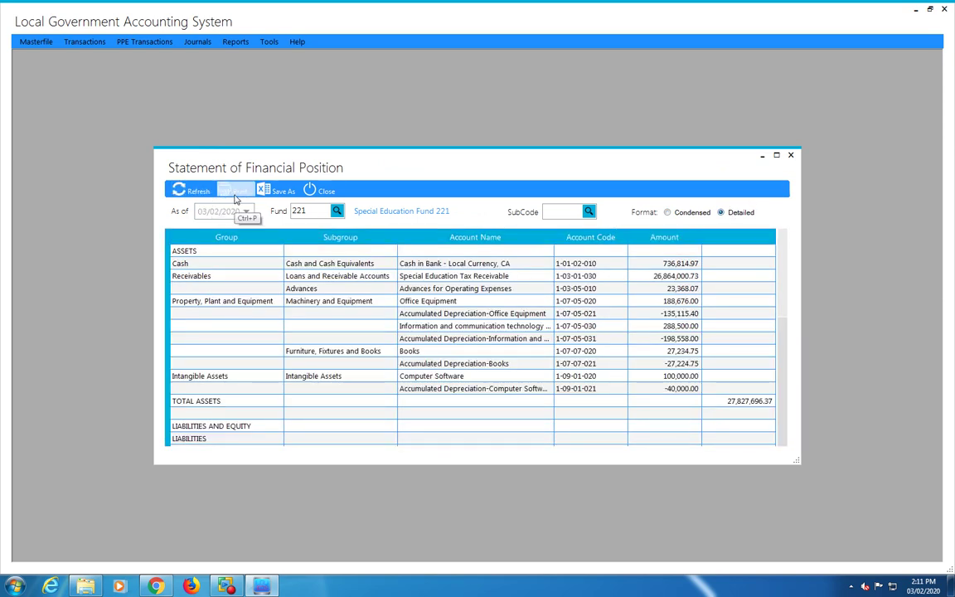
left_click(233, 190)
scroll(451, 313, "down", 12)
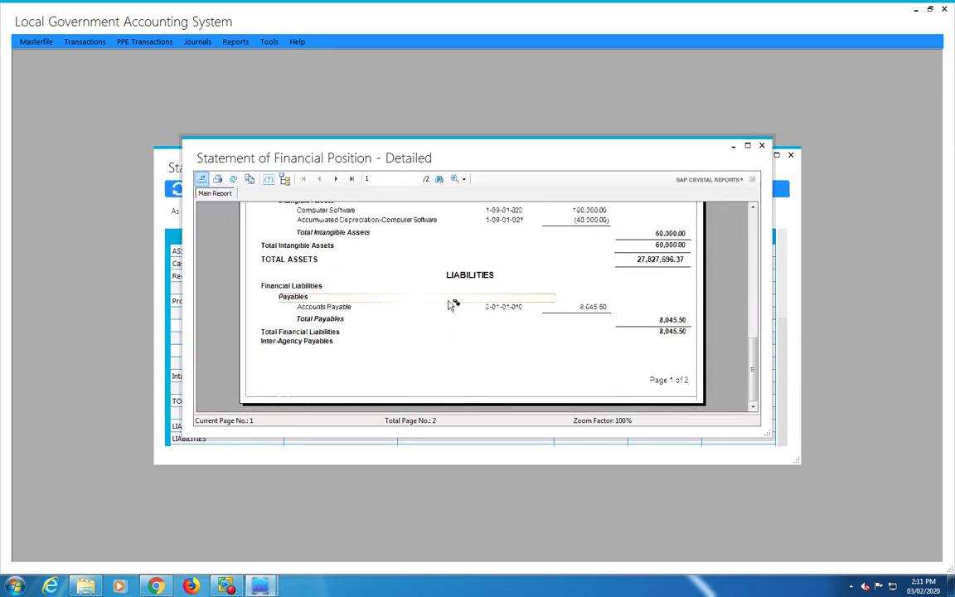
scroll(447, 306, "up", 10)
scroll(448, 305, "up", 2)
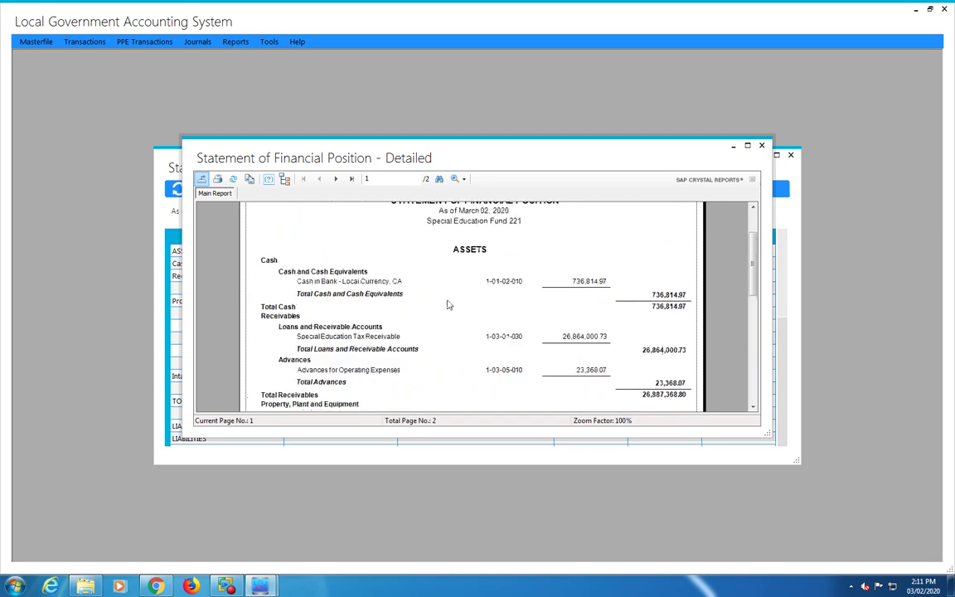
scroll(448, 305, "down", 6)
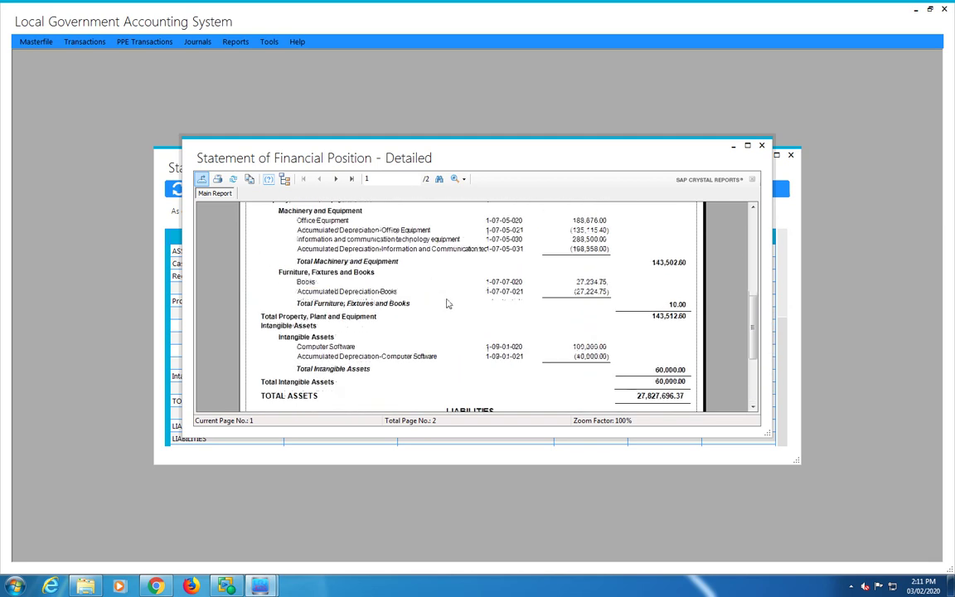
scroll(446, 305, "down", 3)
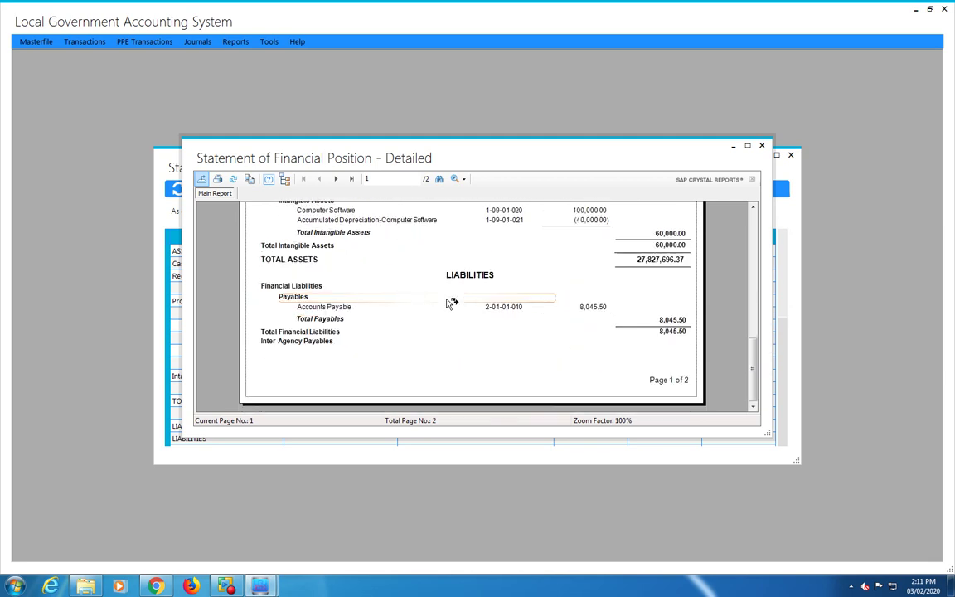
Look through page 2 of the detailed Statement of Financial Position, and close the preview and the report.
left_click(335, 178)
scroll(405, 260, "down", 5)
scroll(403, 258, "up", 5)
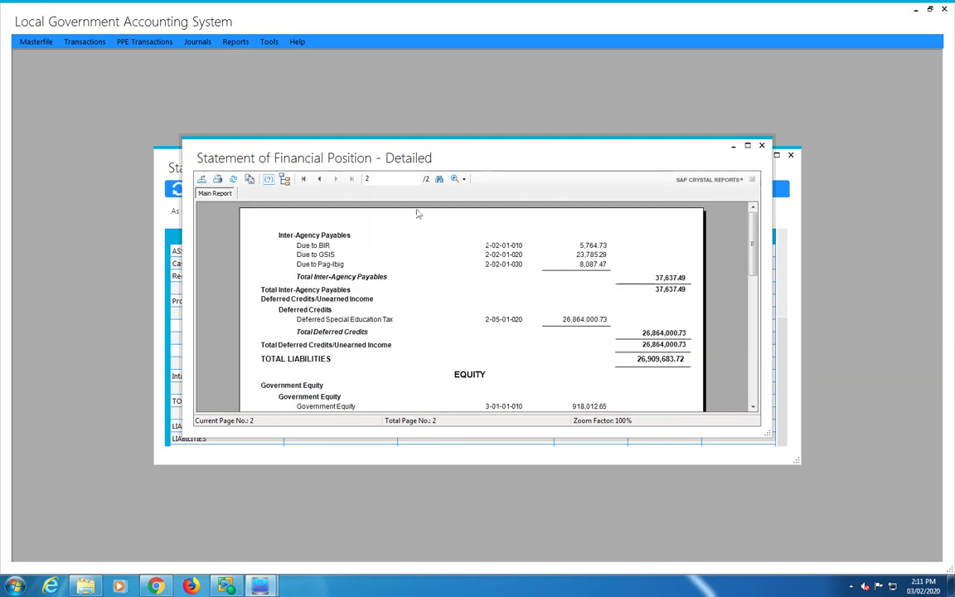
left_click(761, 145)
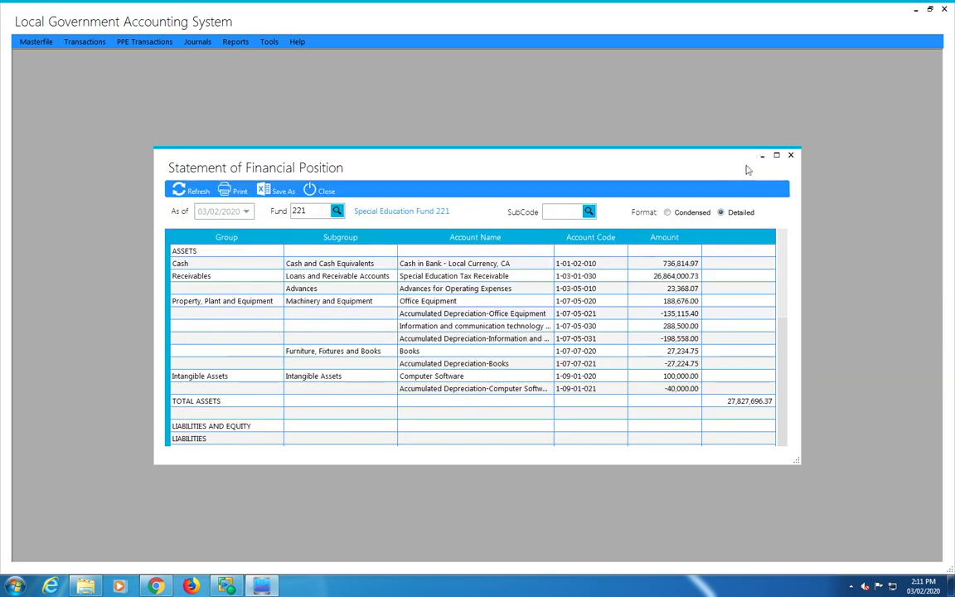
left_click(791, 155)
left_click(235, 42)
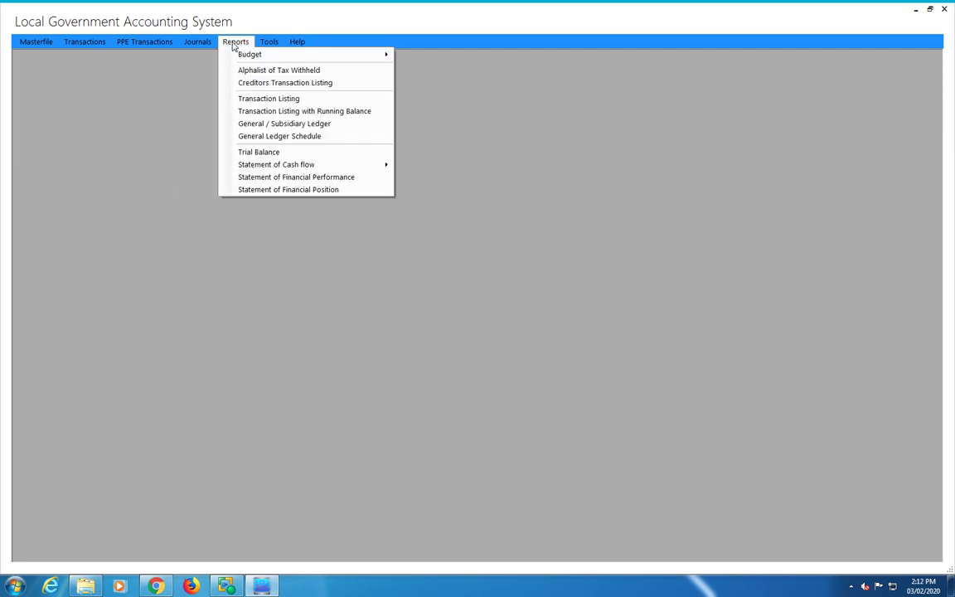
mouse_move(266, 48)
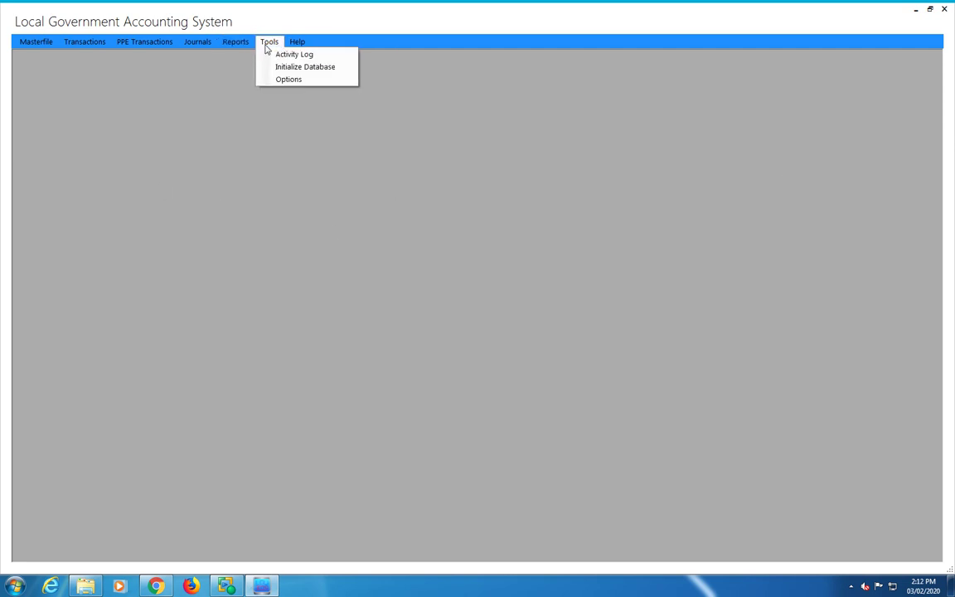
mouse_move(298, 45)
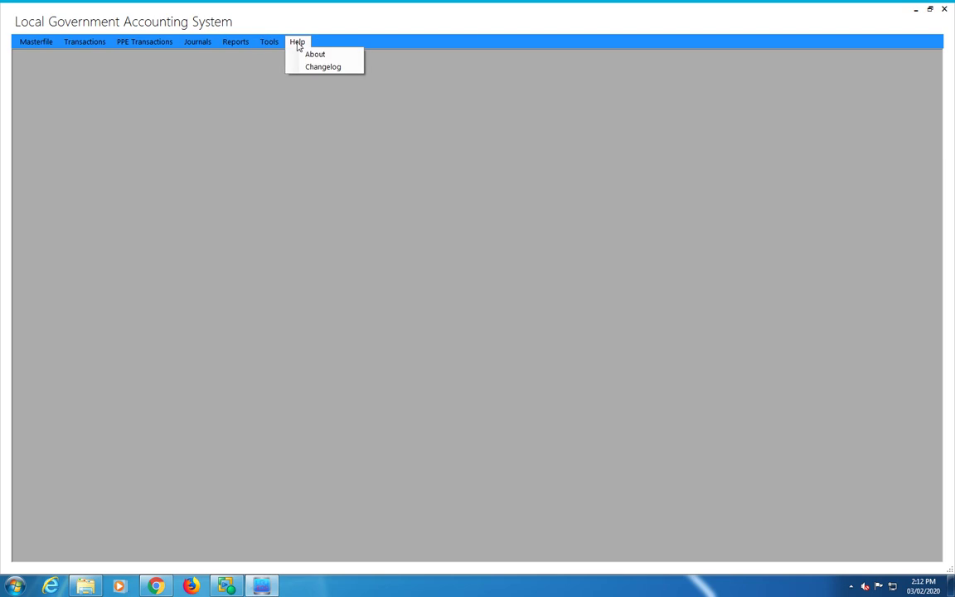
Exit the accounting application and confirm the exit.
mouse_move(52, 44)
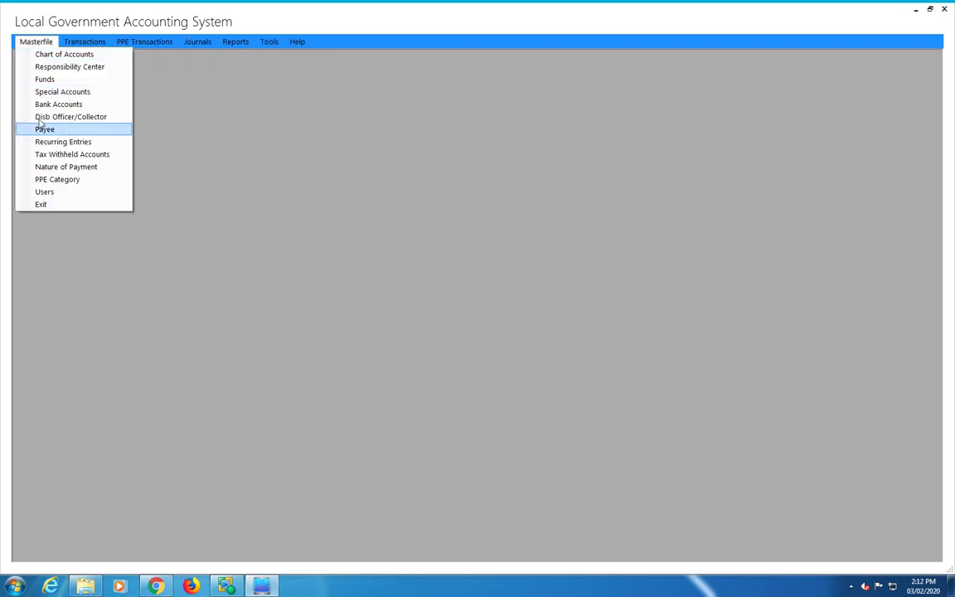
left_click(51, 206)
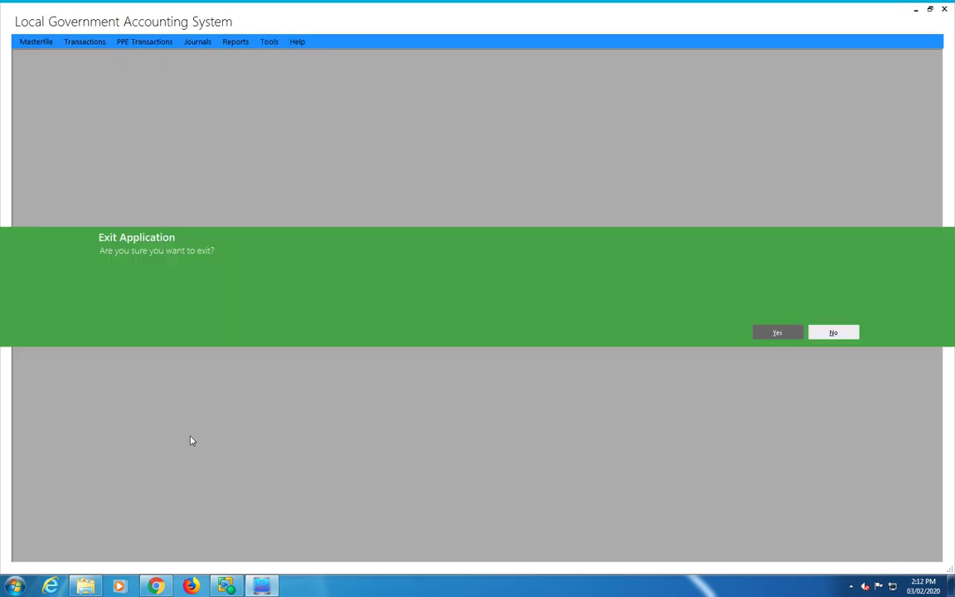
left_click(776, 333)
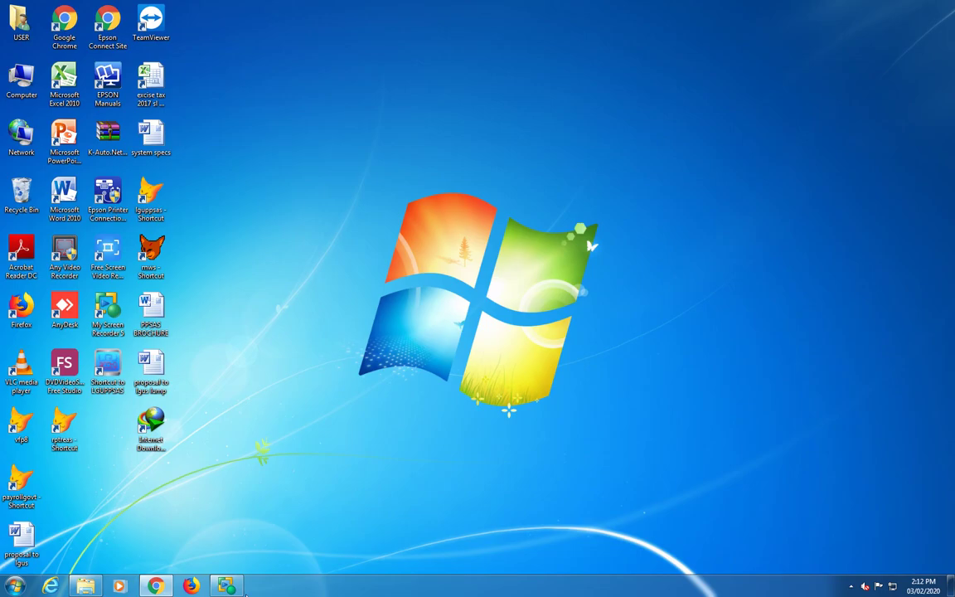
left_click(237, 589)
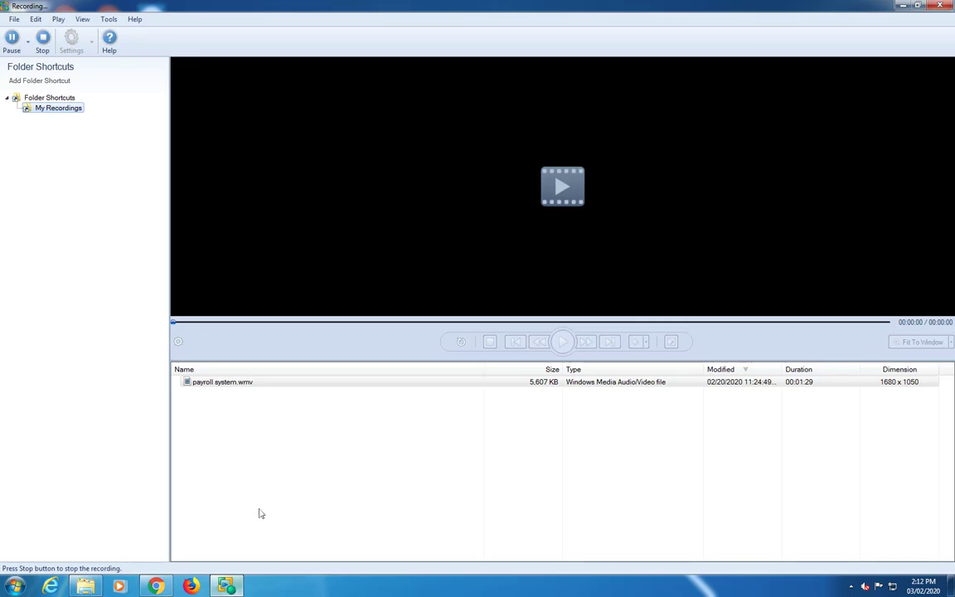